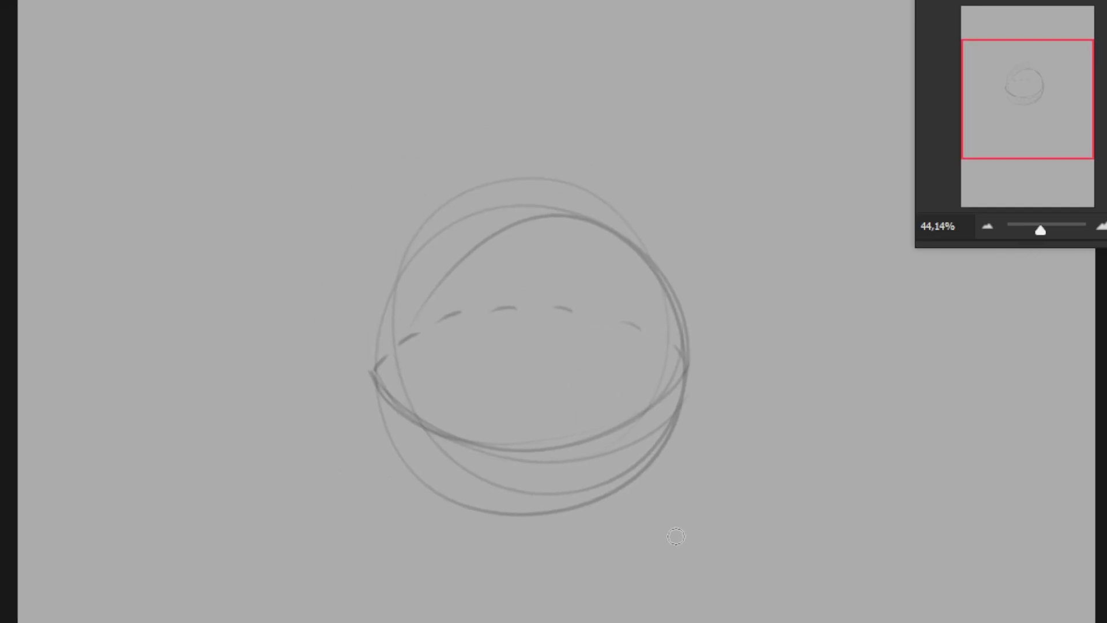
- Erase the inner lower ellipse lines and darken the remaining ellipse curve
drag(619, 492, 450, 456)
drag(658, 449, 519, 488)
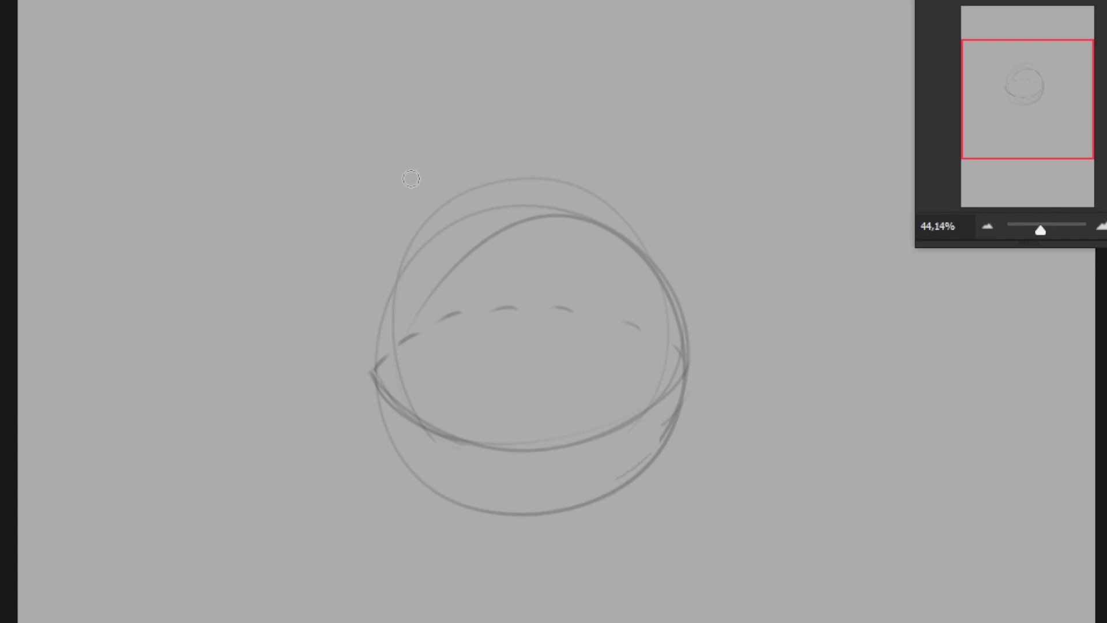
drag(602, 410, 648, 398)
drag(447, 417, 515, 430)
drag(570, 430, 594, 411)
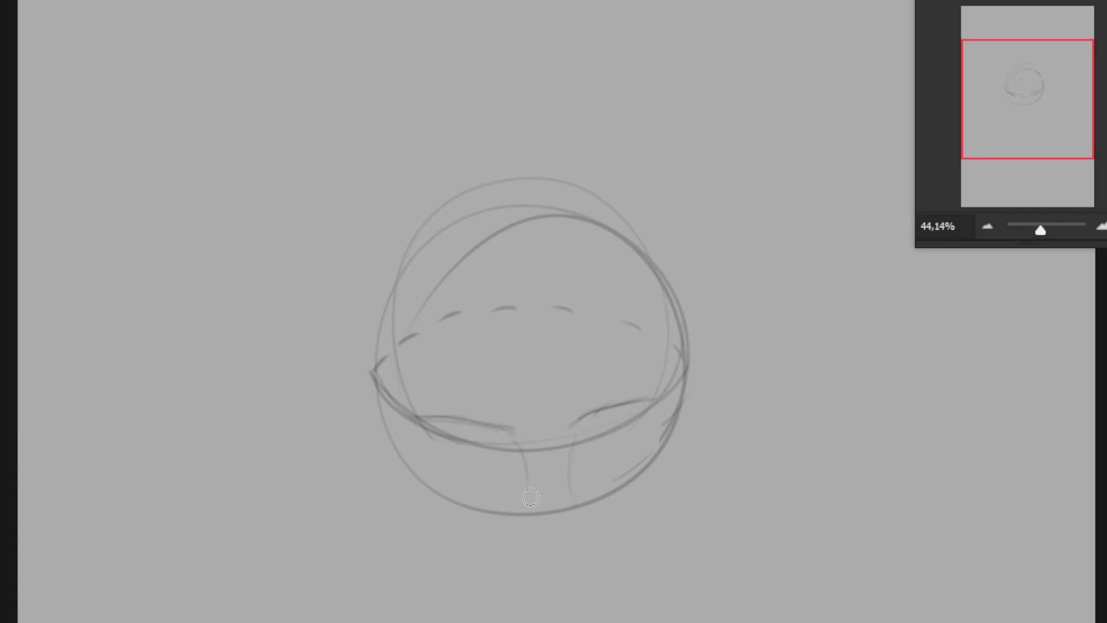
- Draw the nose bridge, both nostril curves and the rounded nose tip
drag(574, 436, 568, 513)
drag(592, 491, 588, 522)
drag(504, 511, 502, 526)
drag(520, 441, 528, 527)
drag(572, 436, 568, 515)
mouse_move(519, 543)
mouse_down()
mouse_move(567, 542)
mouse_move(594, 510)
mouse_move(591, 545)
mouse_up()
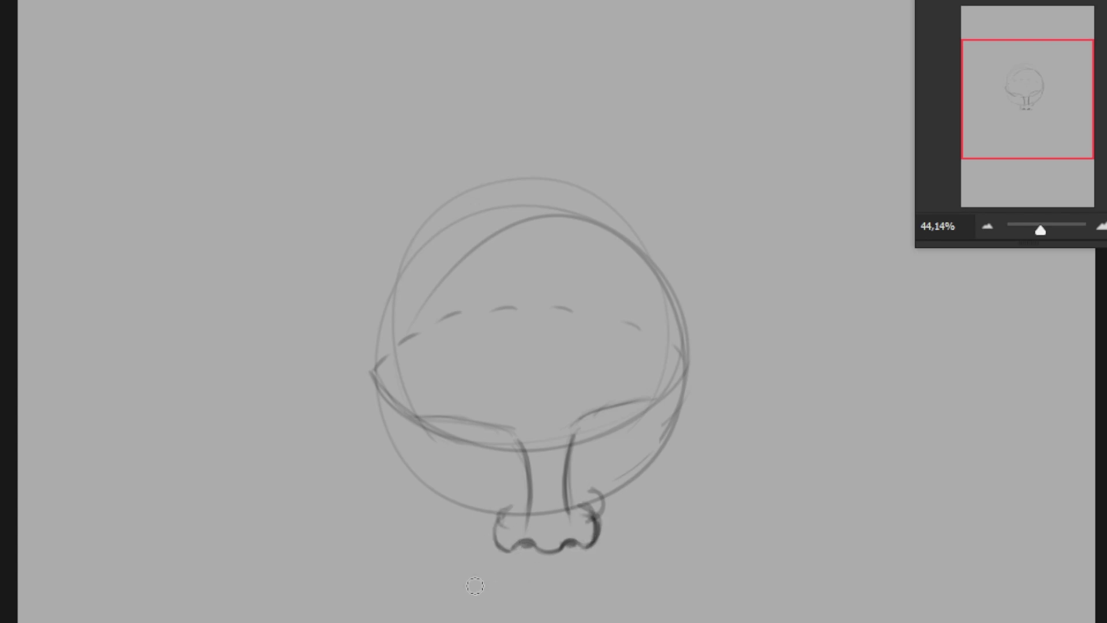
- Hatch shading on both sides of the nose bridge and draw the lip line below
drag(496, 453, 514, 438)
drag(496, 488, 522, 467)
mouse_move(568, 496)
mouse_down()
mouse_move(582, 477)
mouse_move(571, 438)
mouse_up()
drag(508, 433, 528, 473)
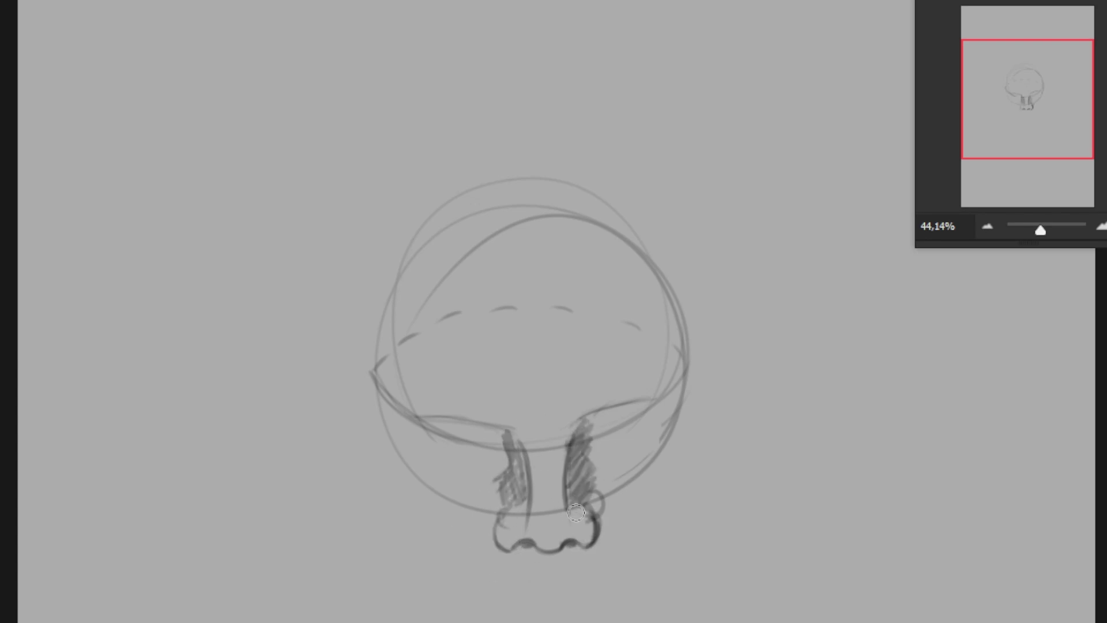
drag(568, 513, 591, 415)
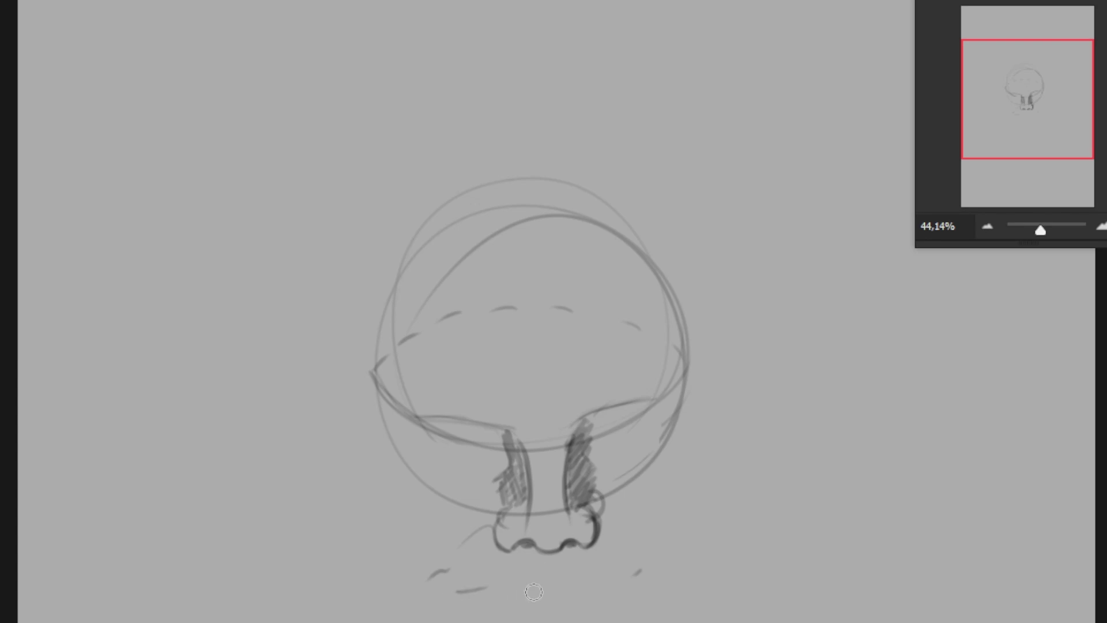
mouse_move(541, 595)
mouse_down()
mouse_move(631, 589)
mouse_move(469, 592)
mouse_move(532, 572)
mouse_move(638, 581)
mouse_move(462, 594)
mouse_move(625, 597)
mouse_move(464, 594)
mouse_move(651, 575)
mouse_move(524, 578)
mouse_up()
alt+right_click(572, 592)
- Retouch the upper lip and nostrils, undoing the stray thick black stroke
mouse_move(595, 500)
mouse_down()
mouse_move(577, 545)
mouse_move(513, 548)
mouse_move(583, 545)
mouse_up()
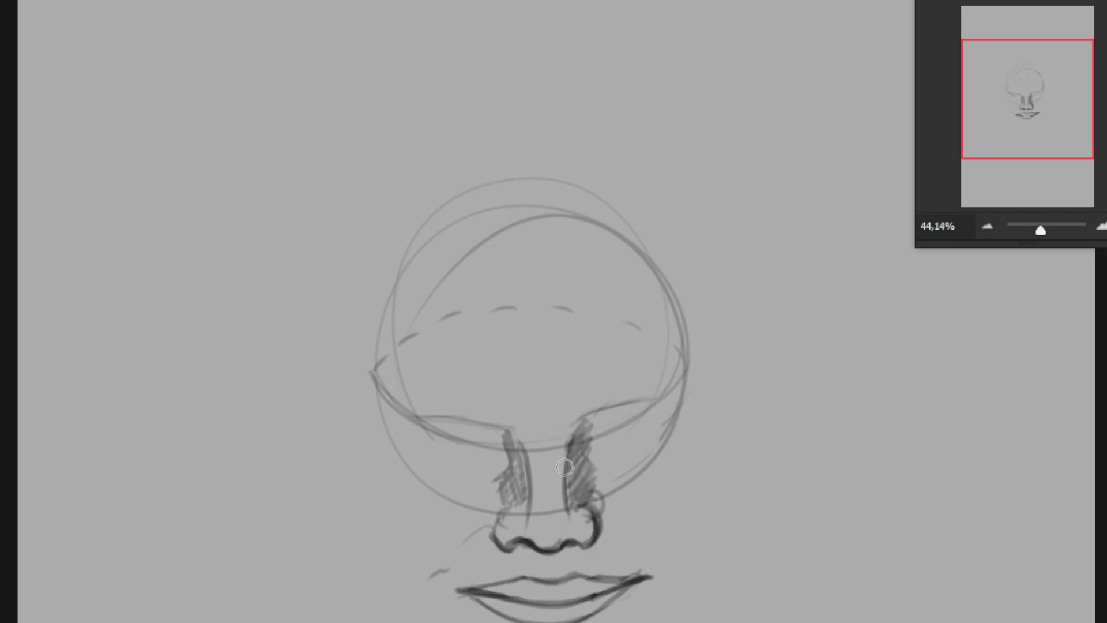
key(ctrl+alt+z)
key(ctrl+alt+z)
key(ctrl+alt+z)
key(ctrl+alt+z)
drag(382, 476, 433, 557)
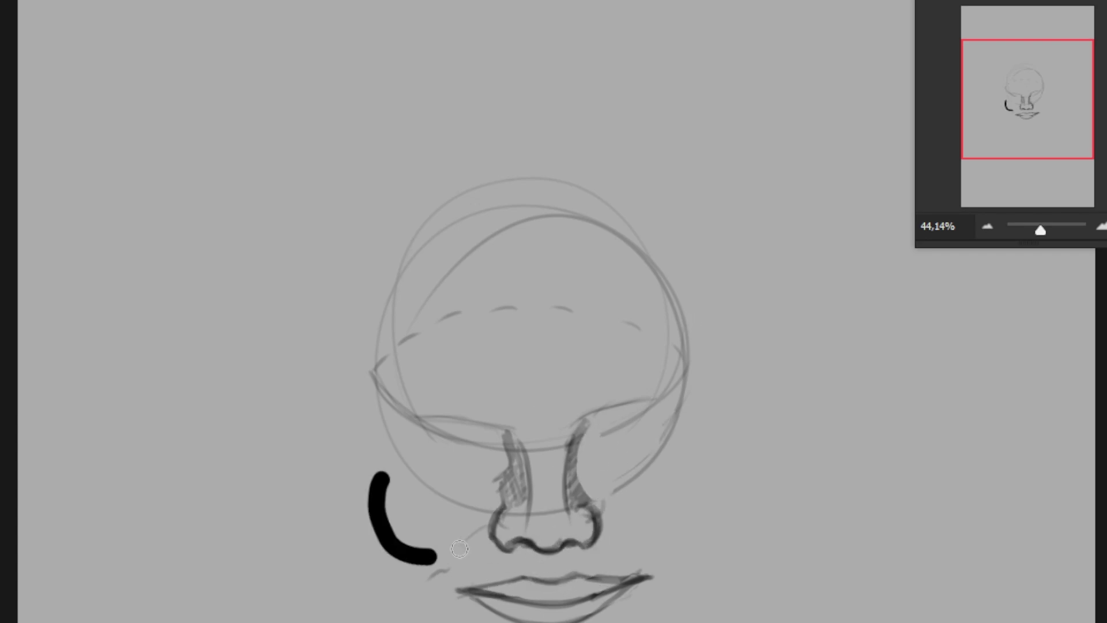
key(ctrl+z)
- Sketch left and right cheek curves and jaw lines down toward the chin
drag(692, 470, 662, 513)
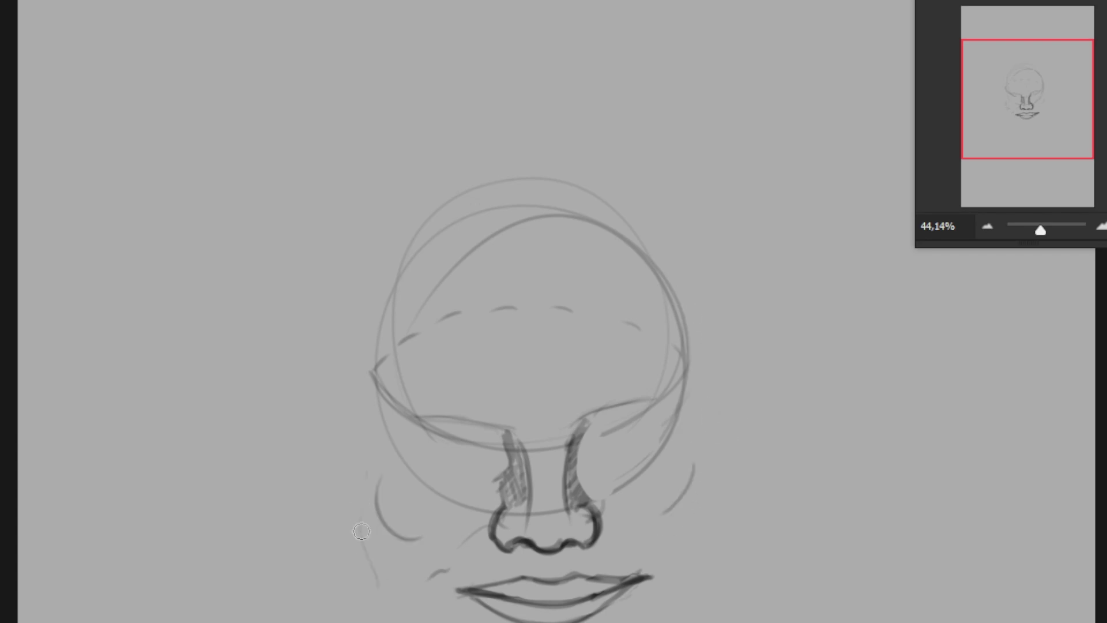
drag(369, 456, 375, 579)
drag(687, 429, 669, 528)
drag(407, 441, 378, 620)
drag(369, 496, 392, 620)
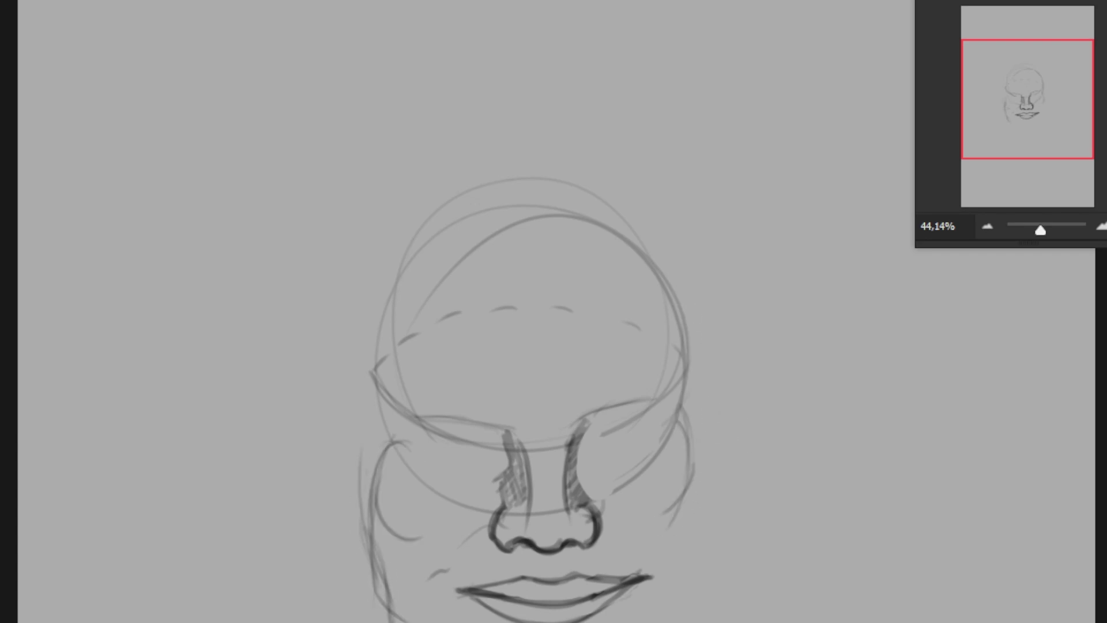
mouse_move(715, 553)
mouse_down()
mouse_move(655, 620)
mouse_move(700, 412)
mouse_up()
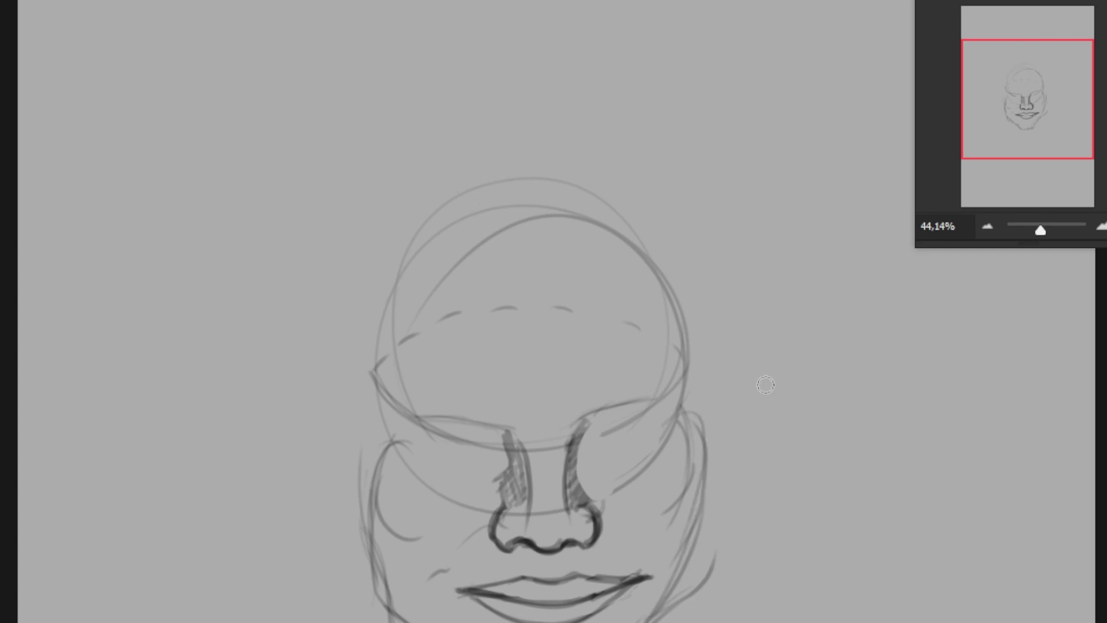
drag(701, 361, 658, 620)
drag(695, 303, 684, 410)
- Outline the left face side and ear, undoing the extra right cheek strokes
drag(392, 275, 372, 406)
mouse_move(381, 411)
mouse_down()
mouse_move(364, 548)
mouse_move(345, 499)
mouse_up()
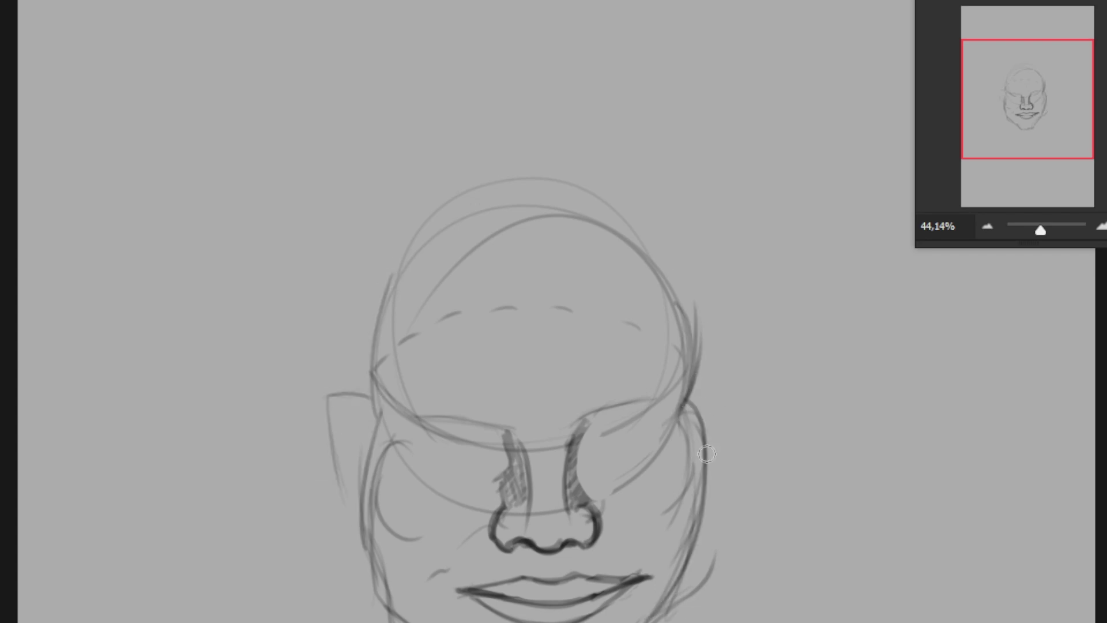
drag(714, 375, 695, 514)
drag(695, 303, 701, 571)
drag(698, 470, 681, 548)
key(ctrl+z)
key(ctrl+z)
key(ctrl+z)
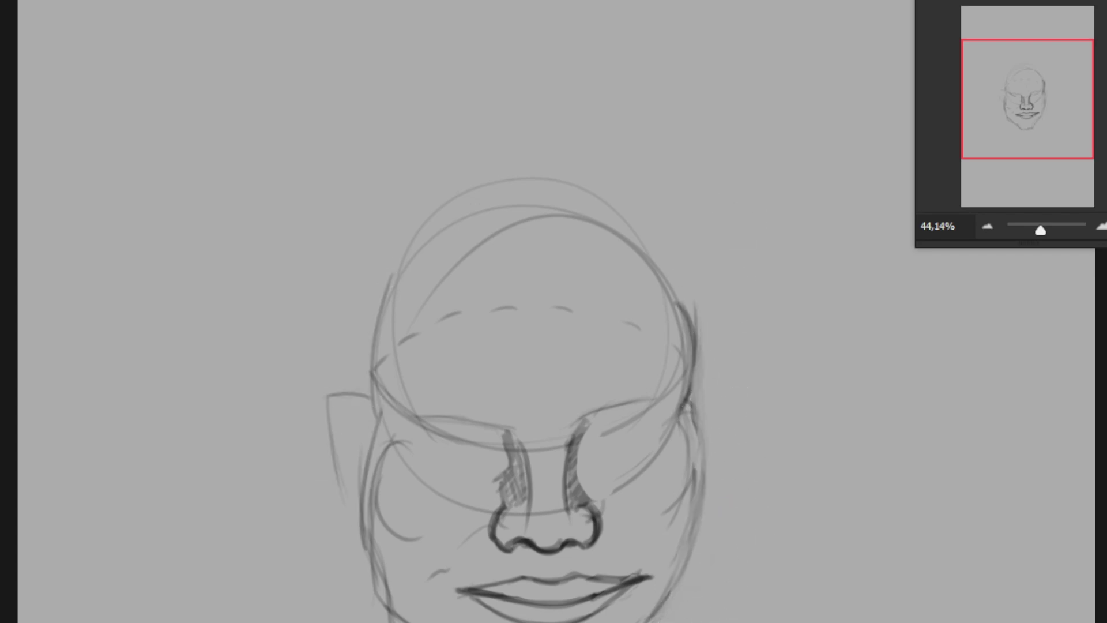
scroll(700, 519, down, 4)
- Scale down, nudge and rotate the selected mouth to match the face
scroll(686, 508, down, 1)
key(ctrl+t)
mouse_move(444, 410)
mouse_down()
mouse_move(662, 531)
mouse_move(650, 534)
mouse_up()
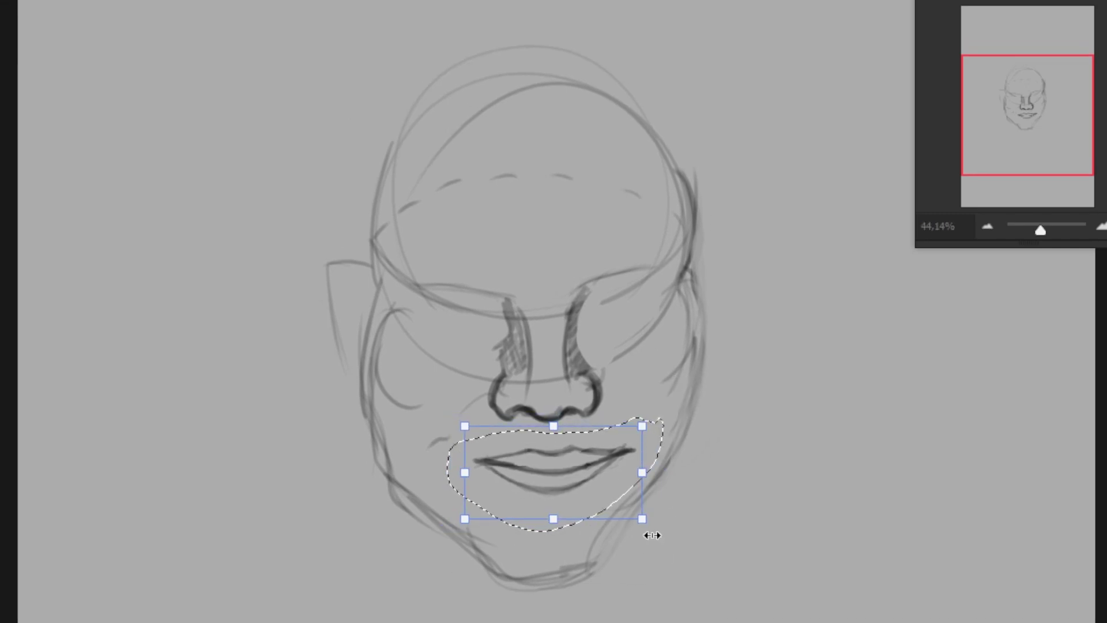
drag(574, 461, 563, 465)
mouse_move(663, 398)
mouse_down()
mouse_move(641, 381)
mouse_move(651, 404)
mouse_move(603, 456)
mouse_move(596, 267)
mouse_up()
key(Return)
- Skew the bottom of the nose, then deselect and recentre the face
key(ctrl+t)
drag(447, 447, 432, 445)
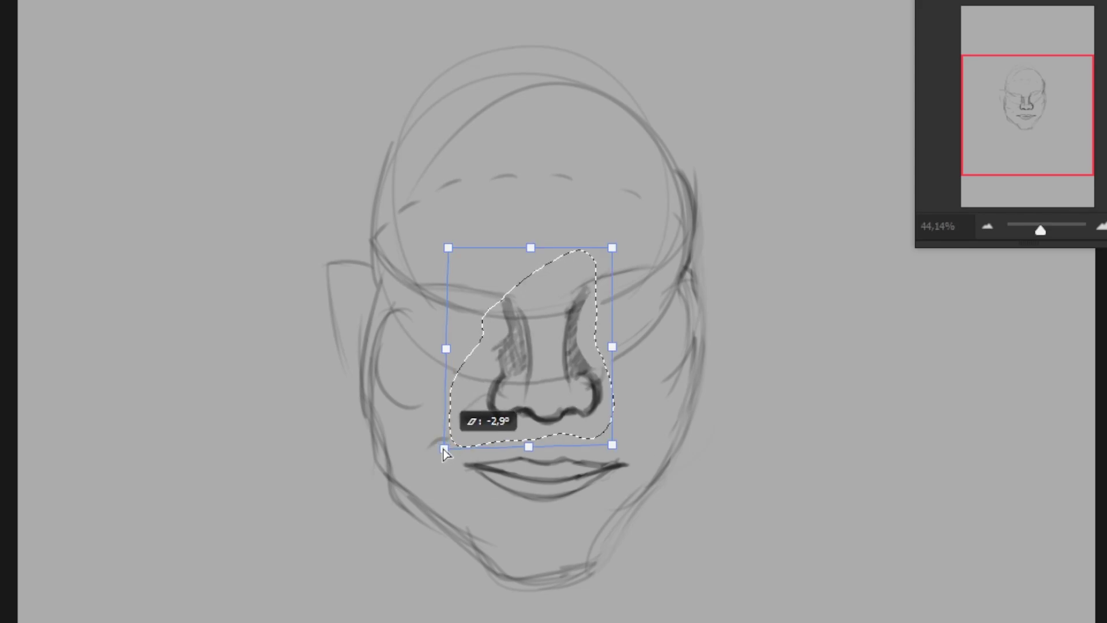
drag(613, 441, 601, 442)
key(Return)
key(ctrl+d)
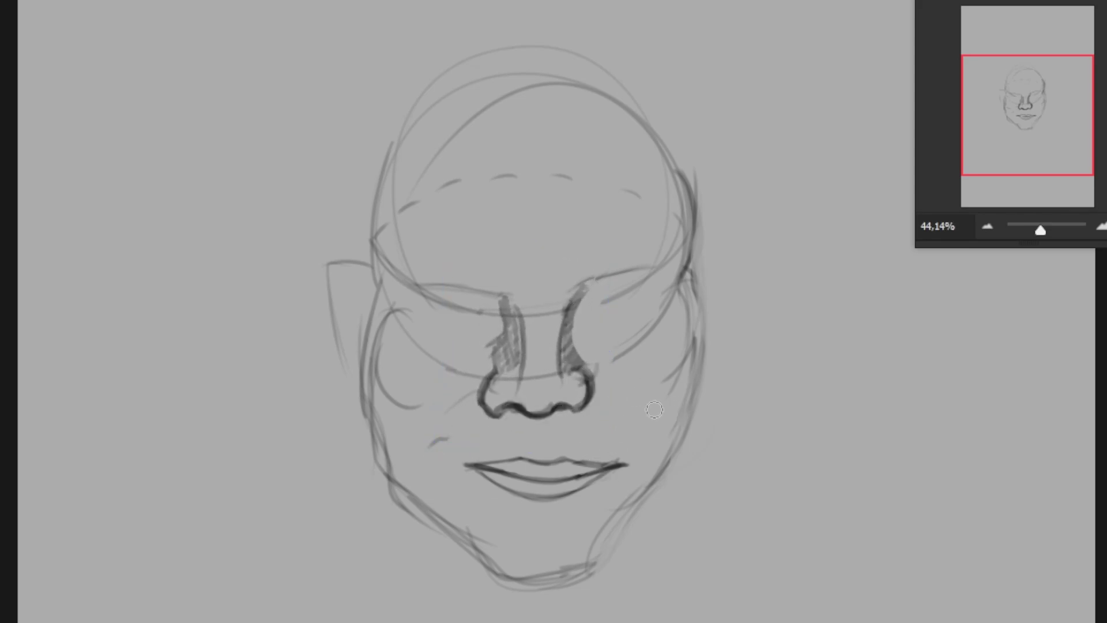
mouse_move(385, 203)
mouse_down()
mouse_move(440, 292)
mouse_move(612, 173)
mouse_up()
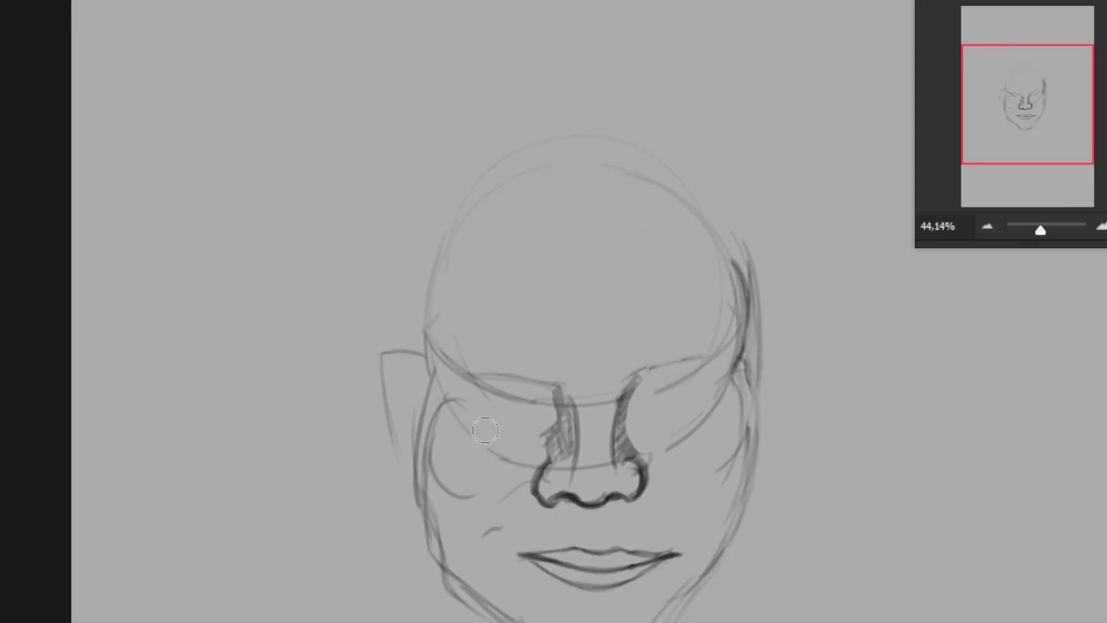
- Erase the inner head arc, dashed brow marks and stray jaw strokes; redraw the left jaw
drag(700, 416, 718, 403)
drag(735, 364, 741, 468)
drag(439, 502, 433, 576)
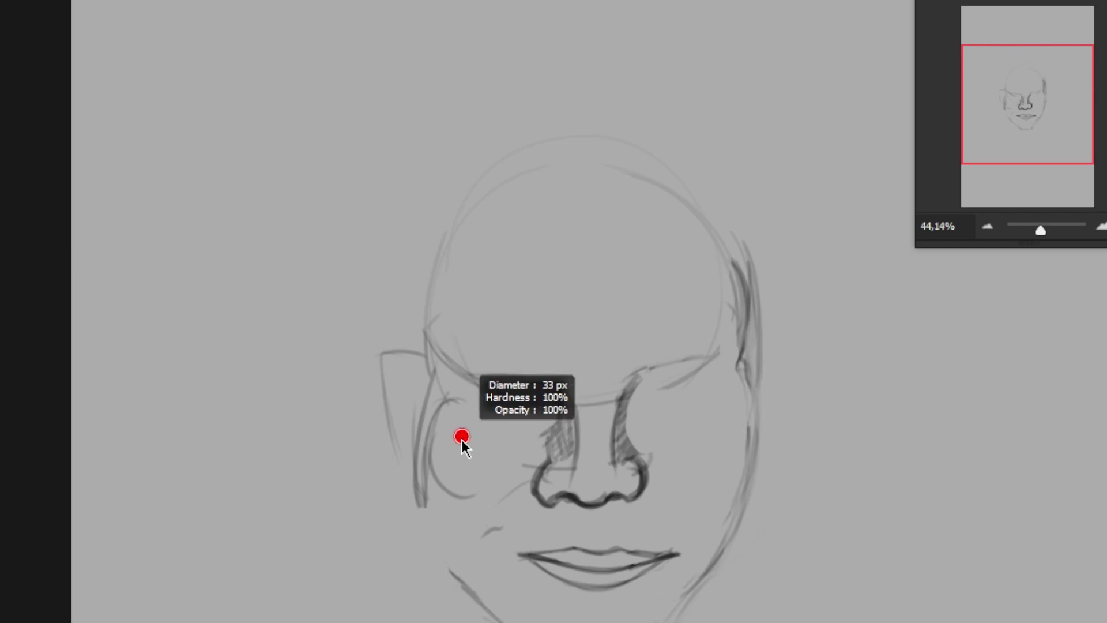
drag(426, 332, 419, 508)
drag(753, 329, 760, 448)
drag(431, 489, 473, 597)
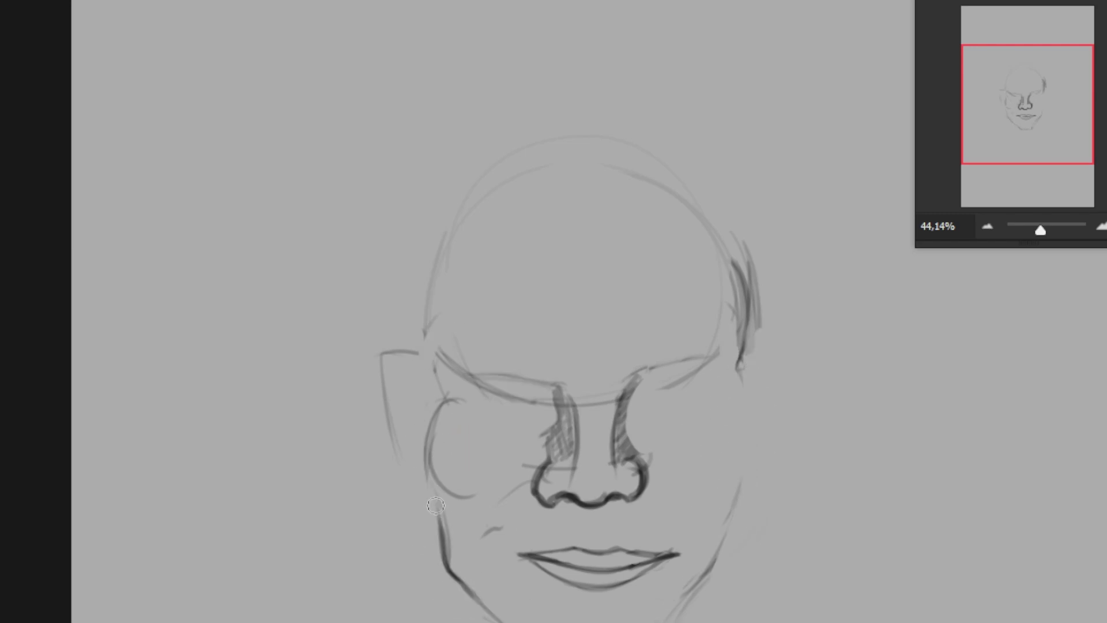
drag(427, 458, 497, 622)
- Try reshaping the right cheek with Free Transform, then cancel it
drag(735, 487, 750, 620)
key(ctrl+t)
mouse_move(851, 401)
mouse_down()
mouse_move(819, 438)
mouse_move(833, 462)
mouse_up()
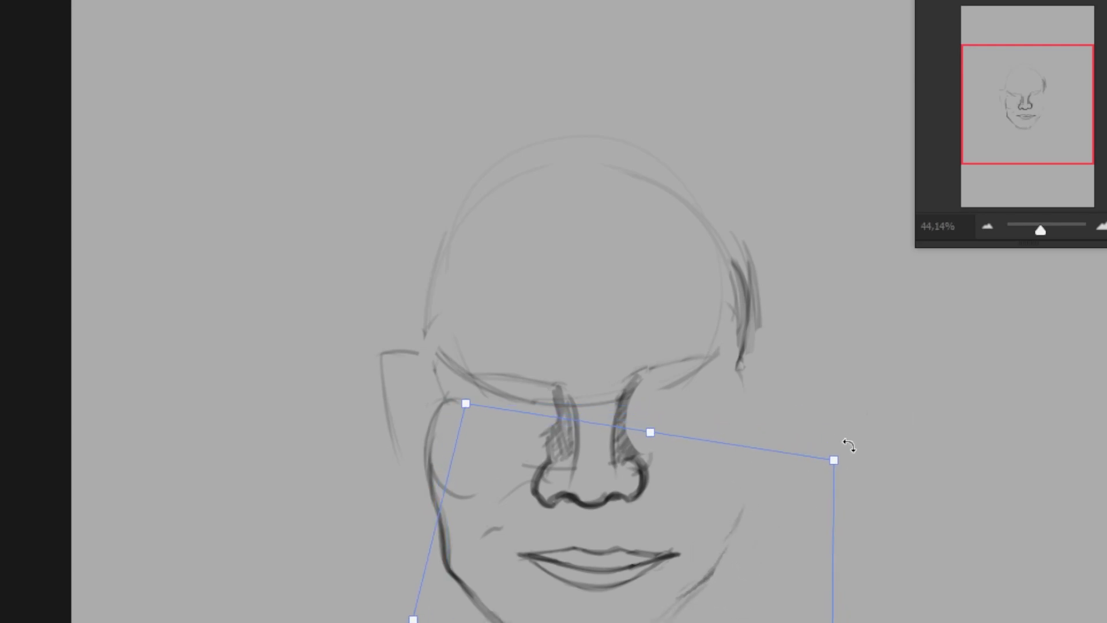
drag(720, 565, 673, 450)
mouse_move(786, 350)
mouse_down()
mouse_move(751, 356)
mouse_move(781, 326)
mouse_move(791, 348)
mouse_move(759, 344)
mouse_move(771, 324)
mouse_move(764, 329)
mouse_up()
mouse_move(419, 285)
mouse_down()
mouse_move(388, 237)
mouse_move(399, 254)
mouse_up()
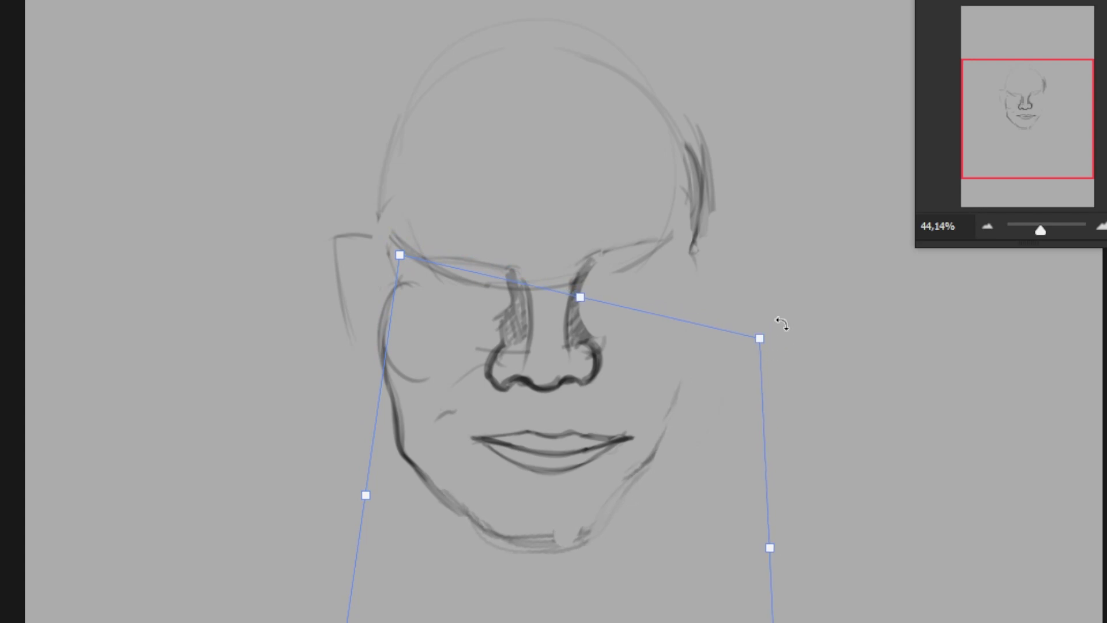
mouse_move(612, 503)
mouse_down()
mouse_move(618, 514)
mouse_move(636, 484)
mouse_move(628, 492)
mouse_up()
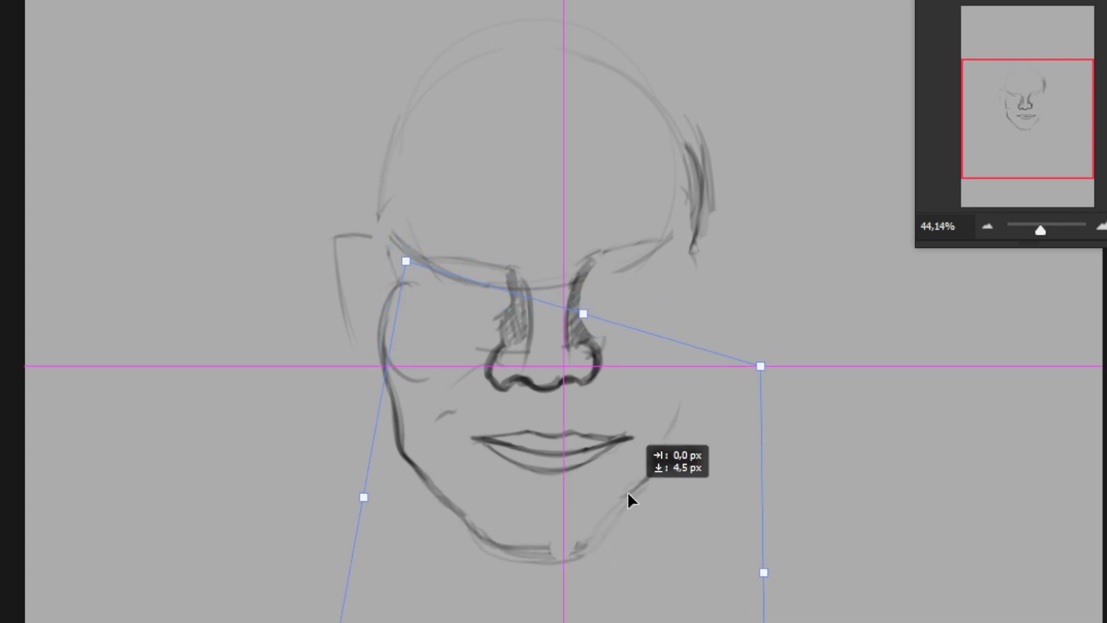
drag(759, 365, 751, 372)
key(Escape)
- Attempt stretching the mouth, undo it and drop the selection
key(ctrl+t)
drag(579, 498, 578, 429)
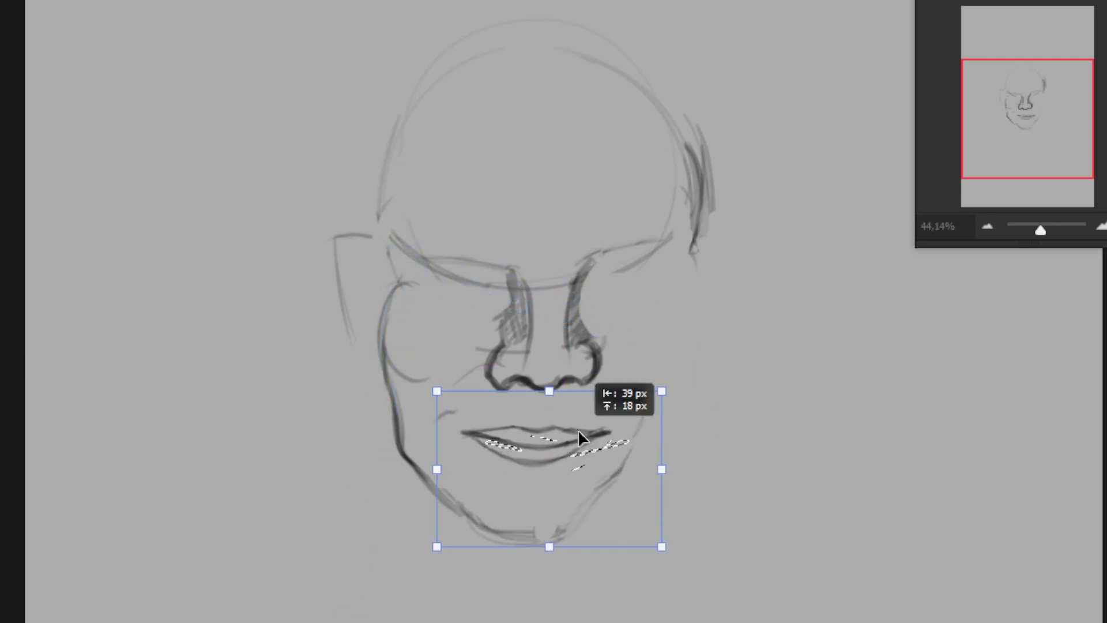
key(ctrl+z)
key(Escape)
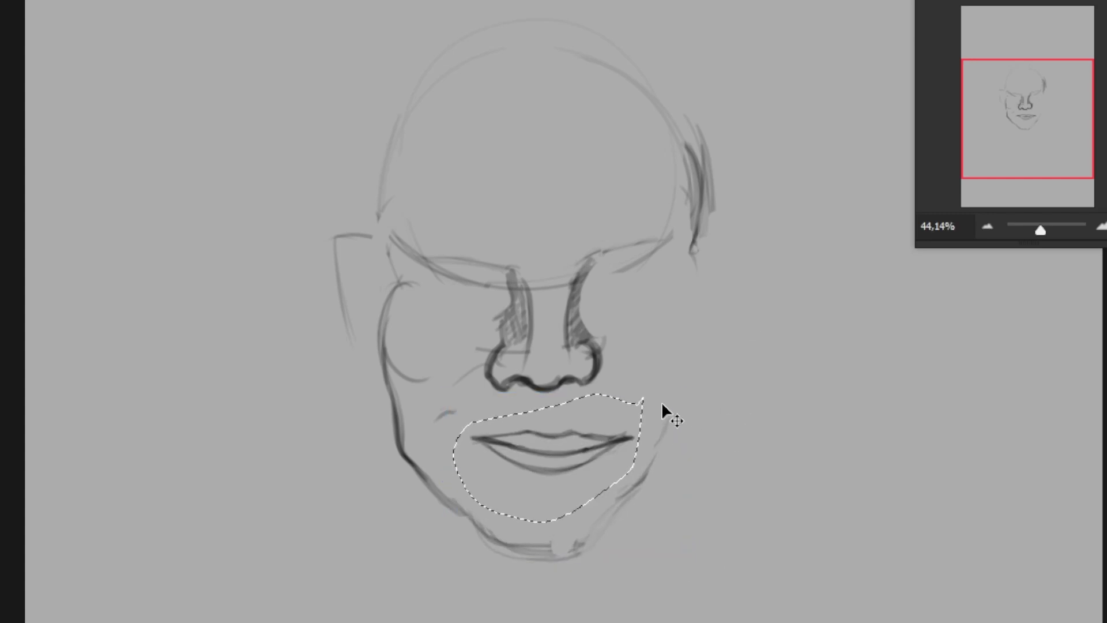
- Select the lips tightly, then skew and tilt them into place
drag(662, 416, 647, 470)
key(ctrl+t)
drag(637, 385, 623, 386)
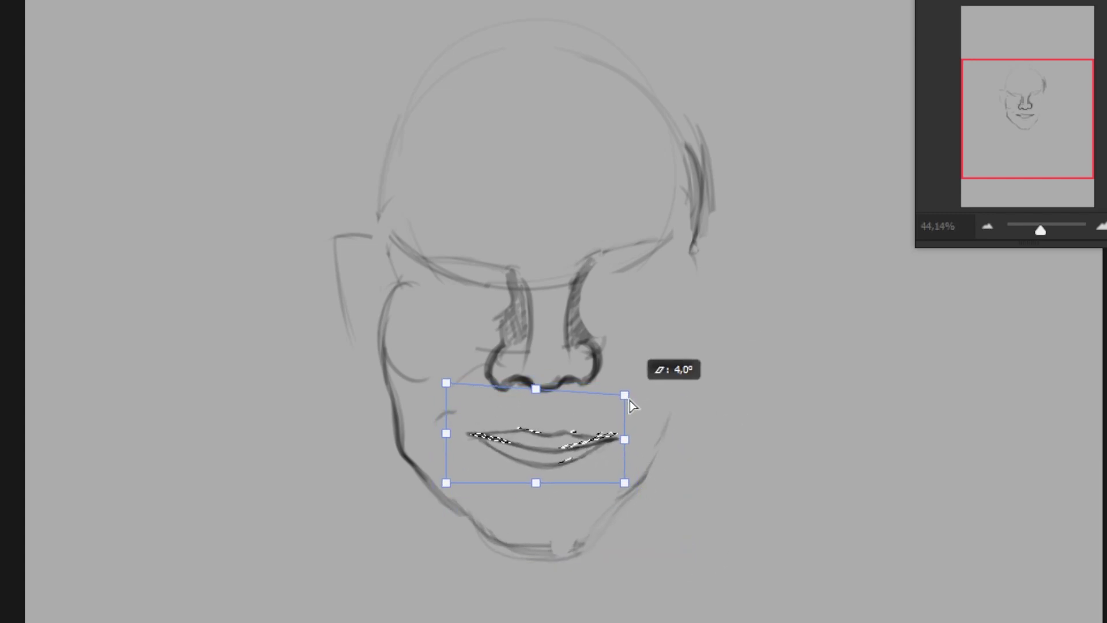
drag(445, 383, 445, 396)
drag(621, 396, 622, 399)
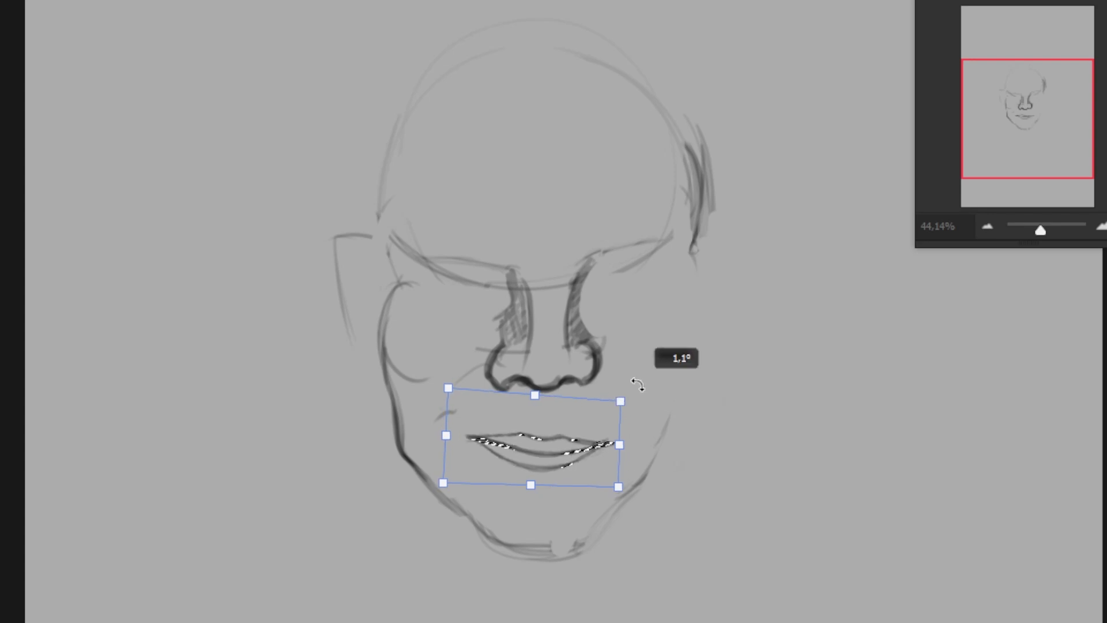
key(Return)
- Select the nose and reshape it narrower and lower on the face
mouse_move(513, 228)
mouse_down()
mouse_move(482, 309)
mouse_move(552, 215)
mouse_up()
key(ctrl+t)
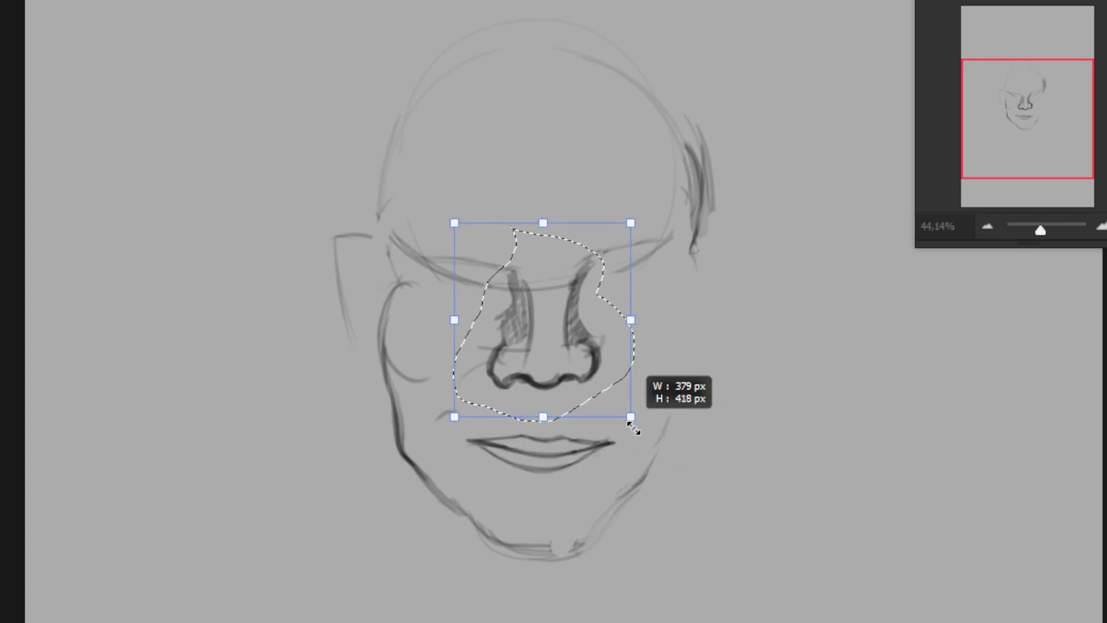
mouse_move(631, 421)
mouse_down()
mouse_move(617, 412)
mouse_move(613, 429)
mouse_up()
drag(621, 232, 617, 240)
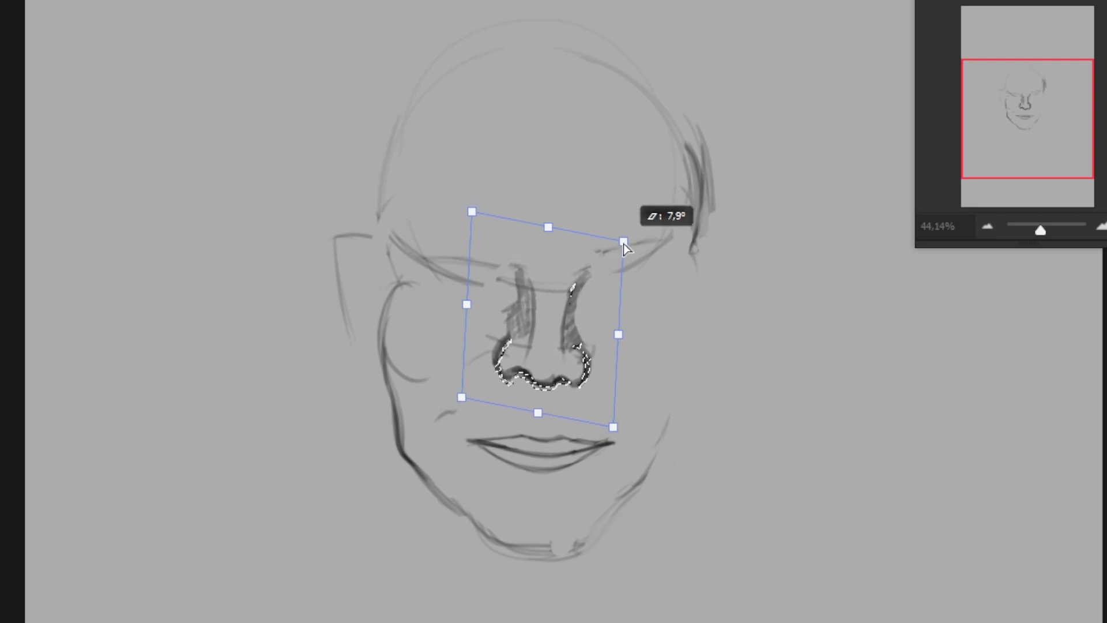
drag(465, 408, 461, 420)
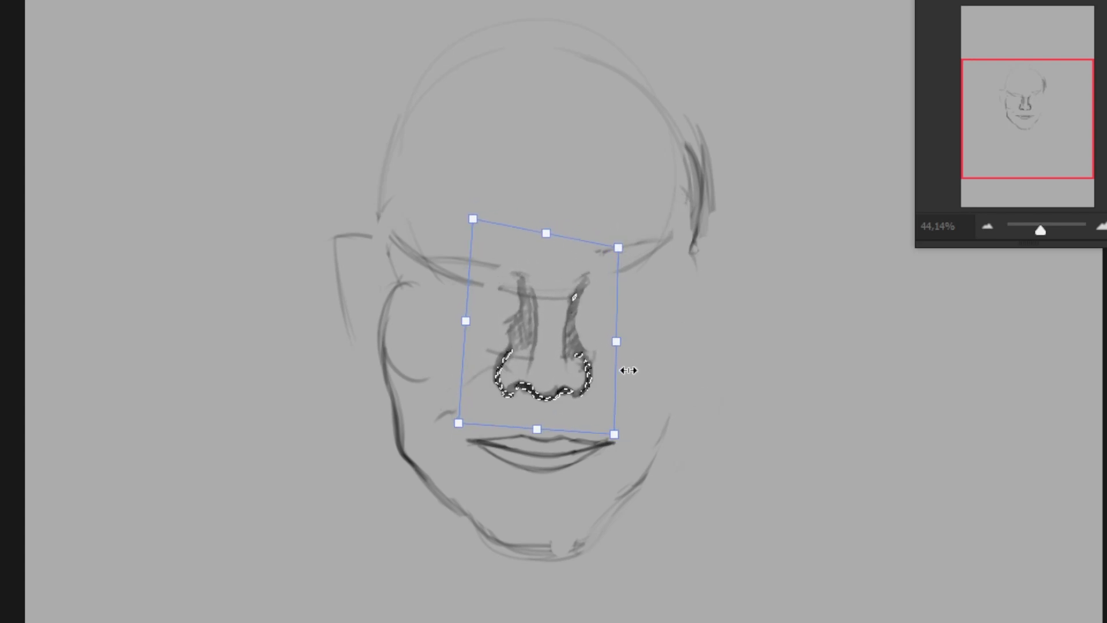
drag(616, 338, 607, 359)
- Commit the nose transform and sketch the upper lids of both eyes
key(Return)
key(ctrl+d)
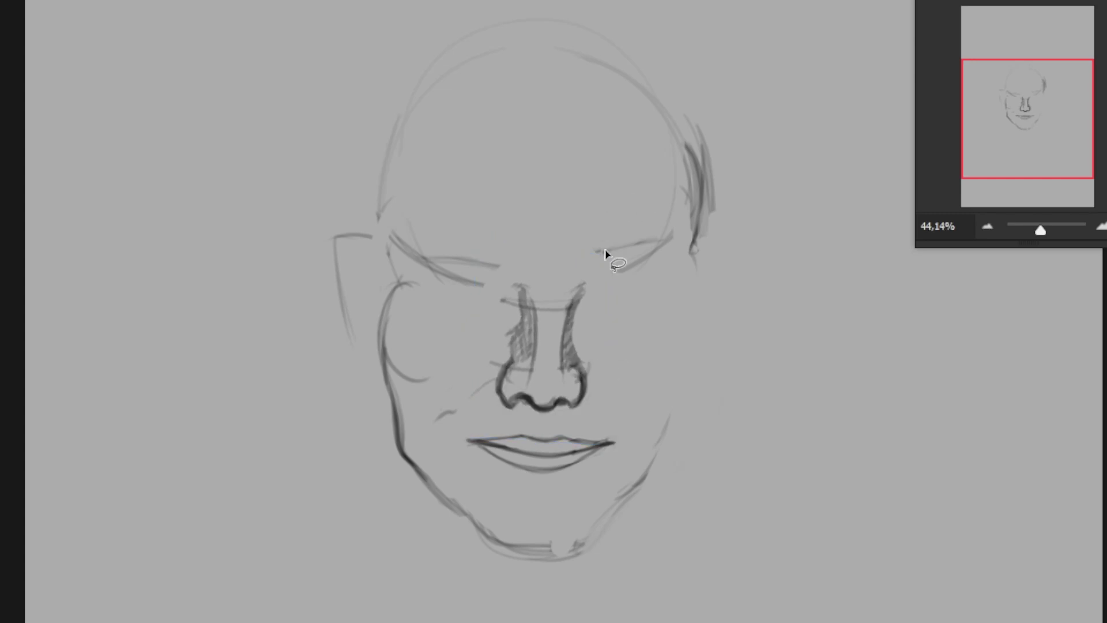
drag(500, 296, 465, 291)
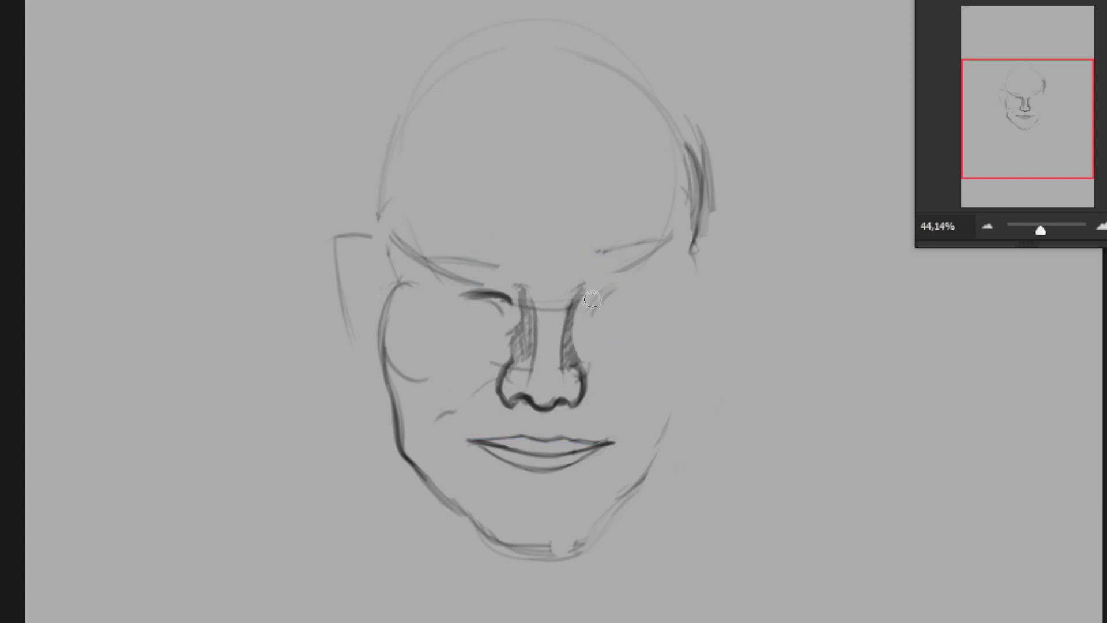
drag(589, 312, 631, 282)
drag(441, 294, 511, 311)
mouse_move(646, 282)
mouse_down()
mouse_move(606, 299)
mouse_move(652, 284)
mouse_up()
- Complete and darken both almond eyes, then sketch a dark left cheek contour
mouse_move(586, 311)
mouse_down()
mouse_move(623, 326)
mouse_move(649, 294)
mouse_up()
mouse_move(496, 321)
mouse_down()
mouse_move(429, 299)
mouse_move(485, 290)
mouse_move(513, 303)
mouse_up()
drag(585, 304, 649, 283)
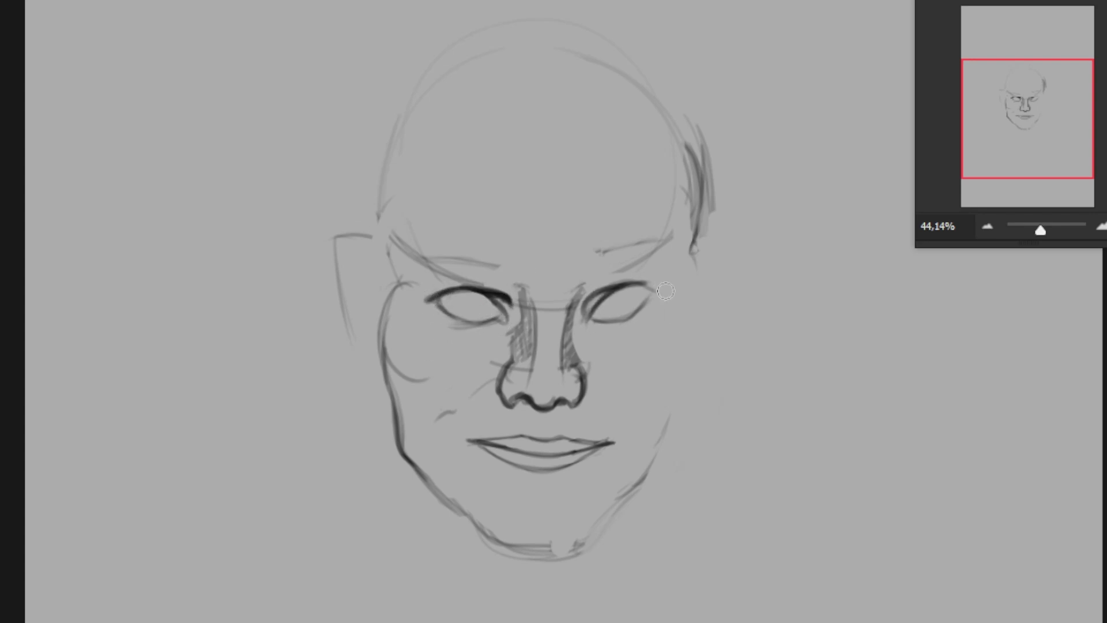
drag(584, 328, 612, 297)
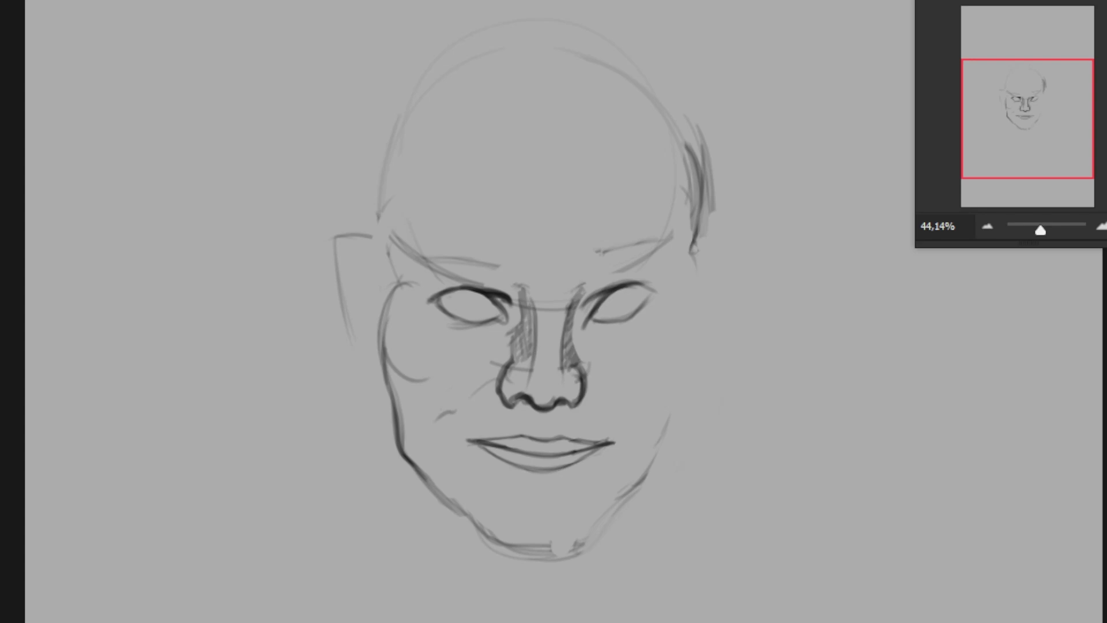
mouse_move(398, 360)
mouse_down()
mouse_move(470, 392)
mouse_move(481, 386)
mouse_up()
- Erase the old left face contour and redraw the left cheek curve higher
drag(439, 411, 467, 411)
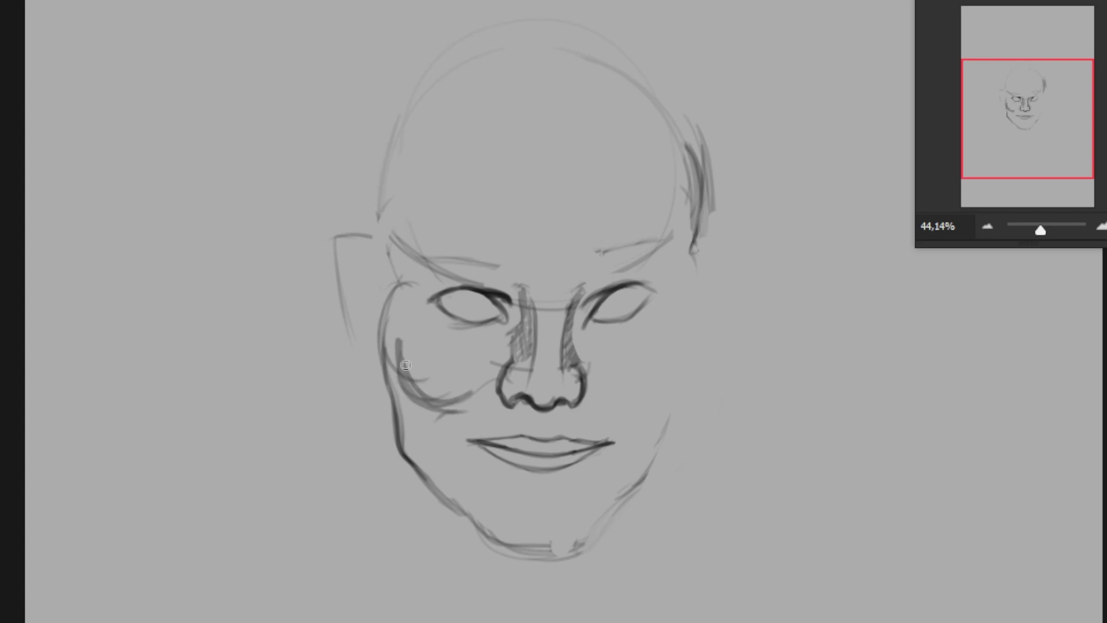
drag(398, 291, 398, 377)
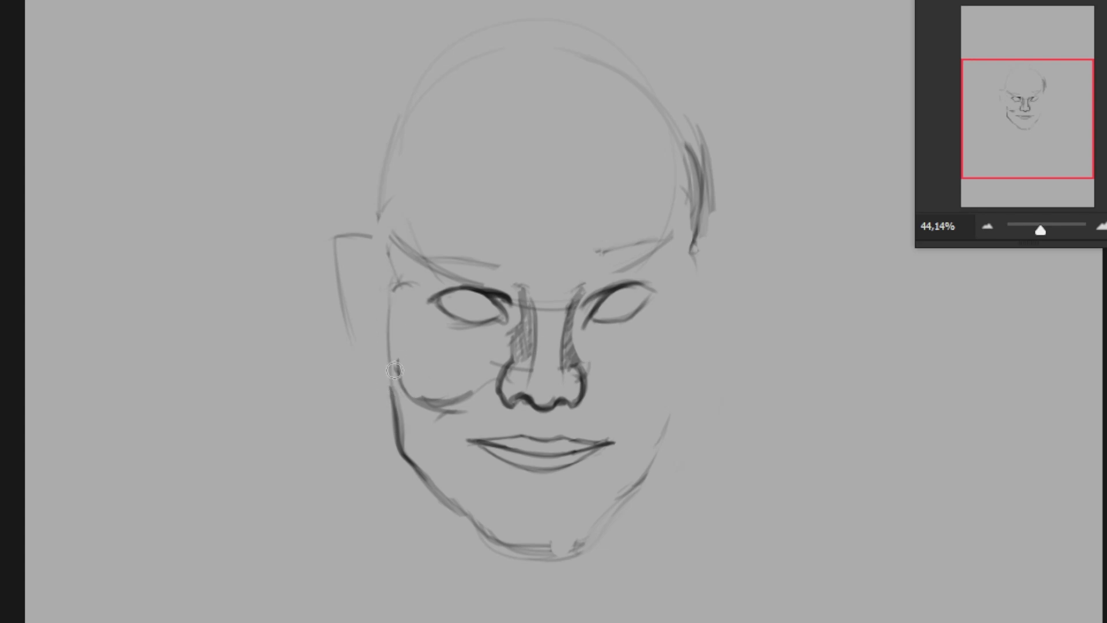
mouse_move(386, 254)
mouse_down()
mouse_move(394, 375)
mouse_move(438, 404)
mouse_up()
drag(384, 190, 398, 346)
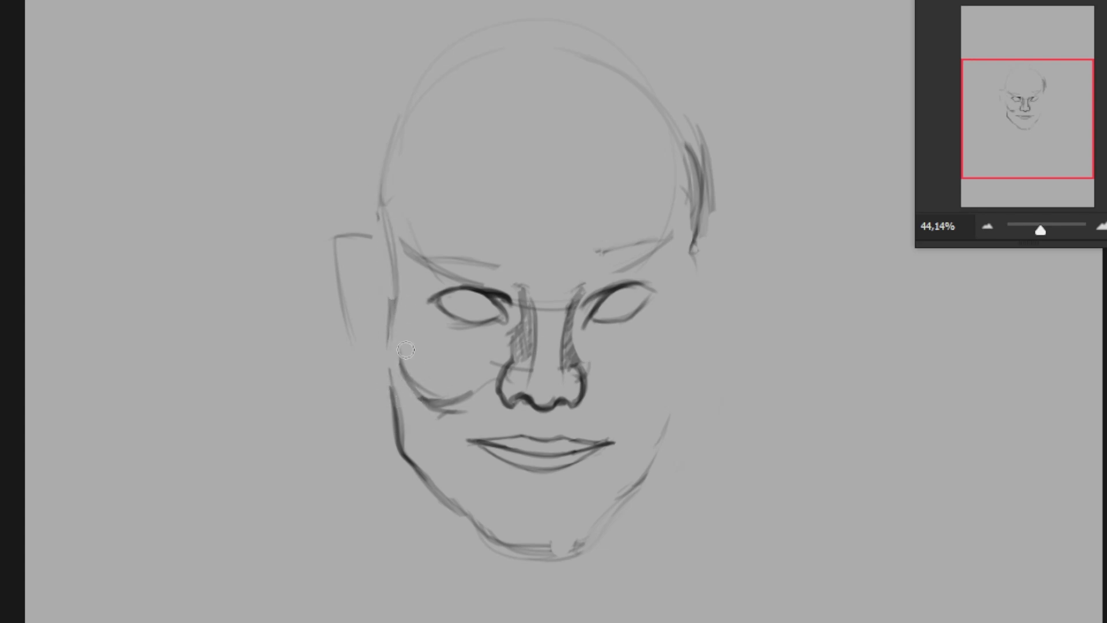
- Redraw the right cheek and jaw darker, adding a nasolabial fold and right lower eyelid
drag(681, 314, 646, 408)
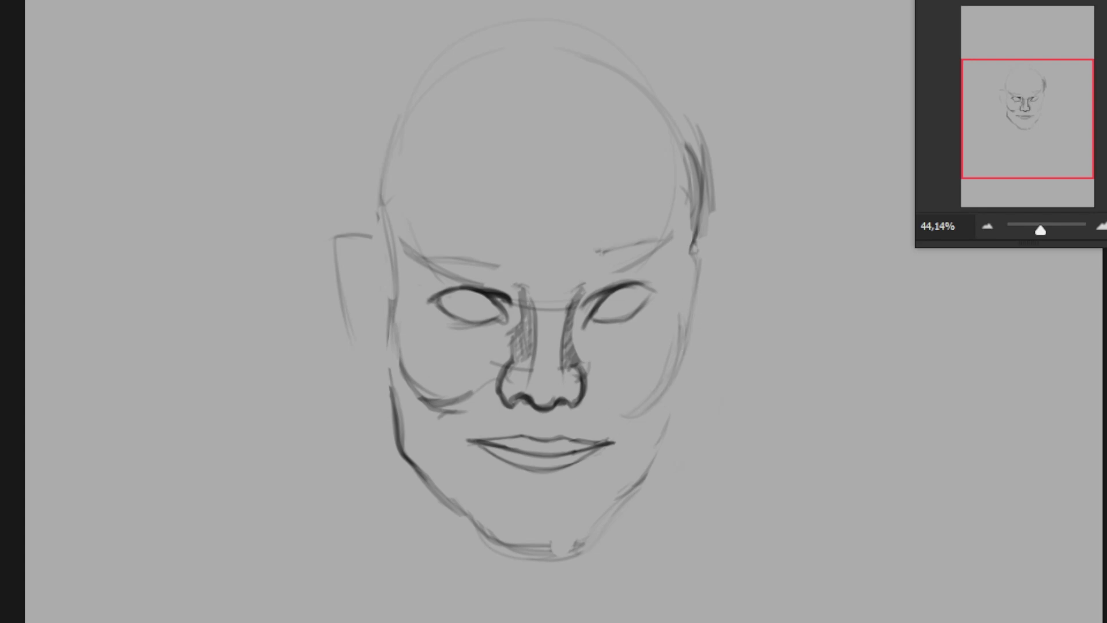
drag(682, 357, 658, 459)
drag(672, 383, 628, 490)
drag(588, 369, 616, 430)
drag(683, 329, 618, 421)
drag(683, 355, 635, 415)
drag(594, 332, 633, 336)
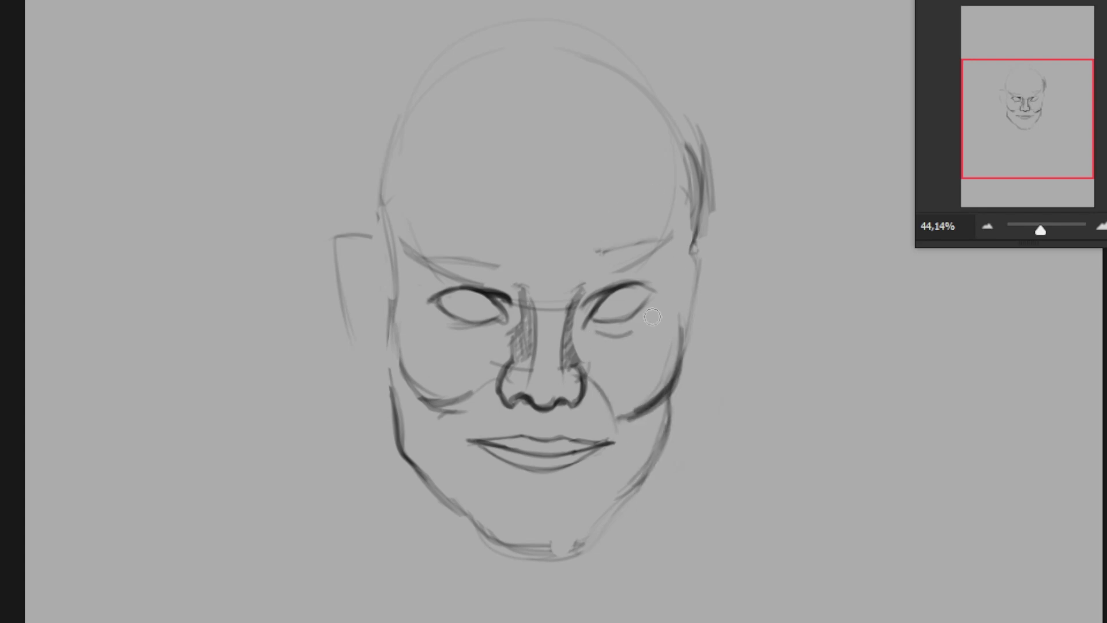
- Add the left lower eyelid, deepen both mouth corners, and draw the lower lip and chin curve
drag(443, 328, 496, 338)
drag(440, 447, 485, 440)
drag(592, 441, 634, 448)
mouse_move(433, 450)
mouse_down()
mouse_move(473, 441)
mouse_move(490, 474)
mouse_up()
drag(473, 473, 626, 461)
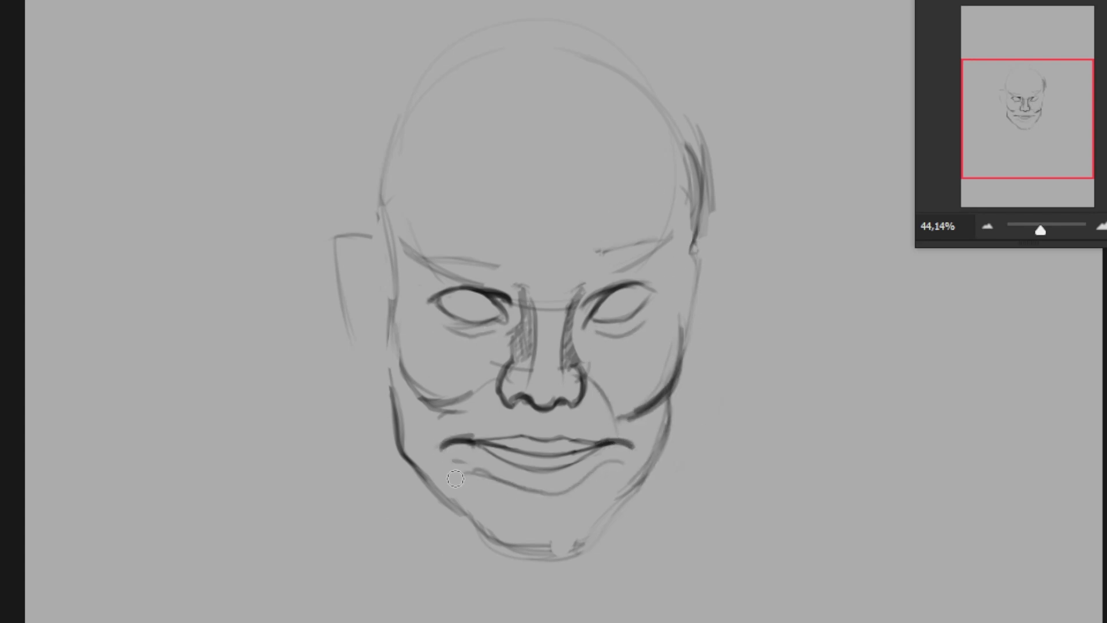
drag(507, 472, 591, 466)
- Rework the chin and both jaw contours, undoing the thick chin stroke
mouse_move(485, 536)
mouse_down()
mouse_move(594, 522)
mouse_move(611, 508)
mouse_up()
key(ctrl+z)
drag(438, 479, 519, 545)
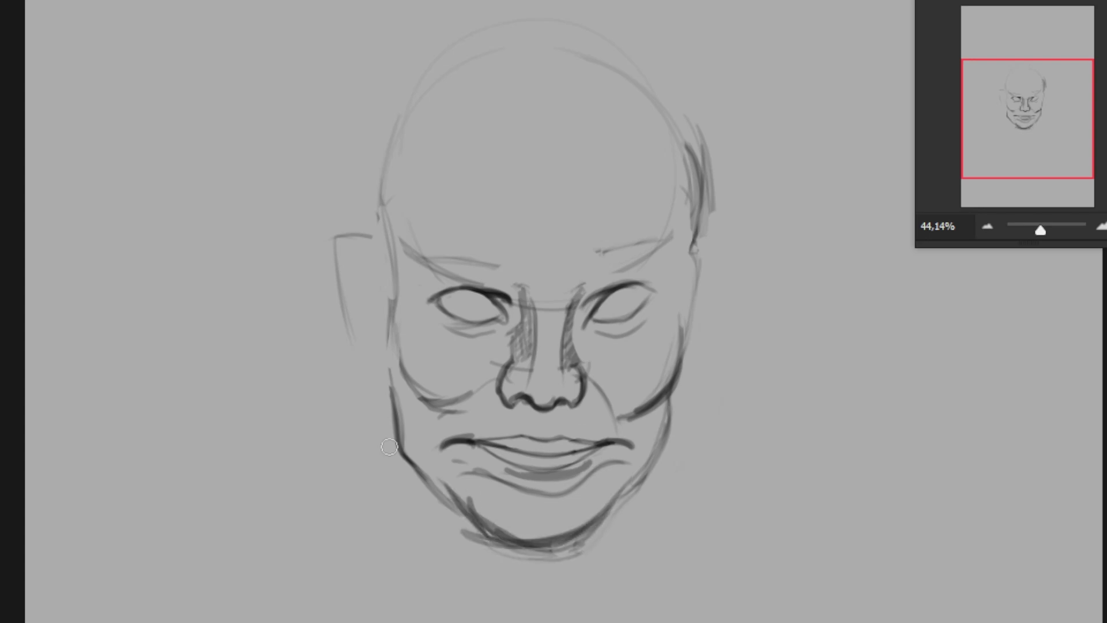
mouse_move(398, 456)
mouse_down()
mouse_move(496, 545)
mouse_move(609, 505)
mouse_up()
mouse_move(672, 404)
mouse_down()
mouse_move(603, 538)
mouse_move(649, 480)
mouse_up()
mouse_move(536, 559)
mouse_down()
mouse_move(652, 462)
mouse_move(671, 404)
mouse_up()
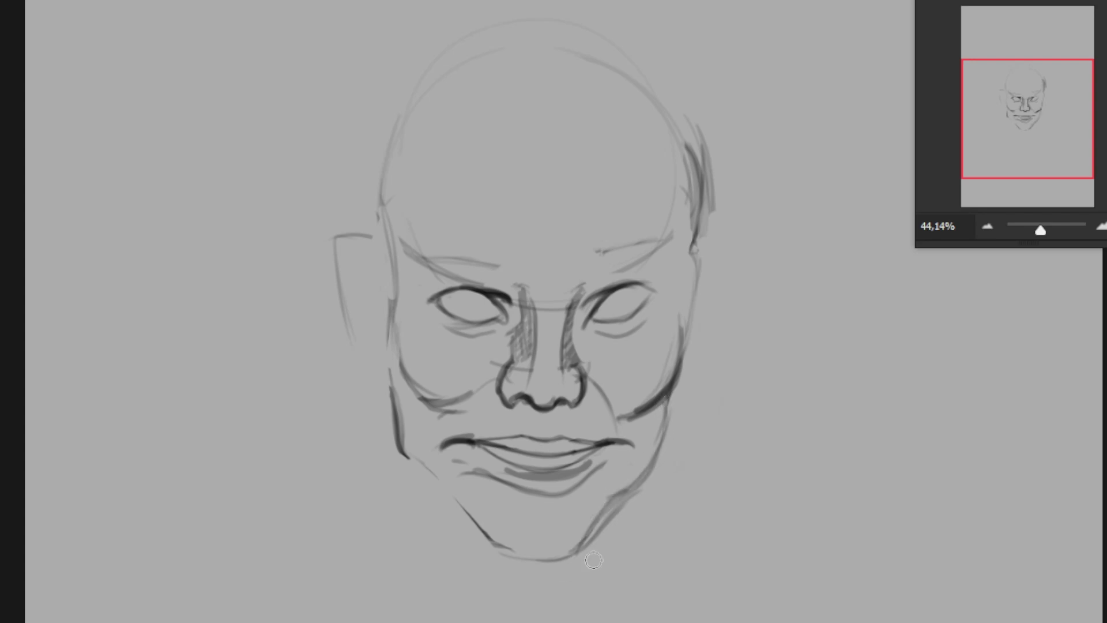
mouse_move(485, 536)
mouse_down()
mouse_move(604, 504)
mouse_move(479, 545)
mouse_up()
- Try a dark left-jaw stroke and darker ear, undoing both
mouse_move(582, 557)
mouse_down()
mouse_move(444, 484)
mouse_move(395, 413)
mouse_move(411, 456)
mouse_up()
key(ctrl+z)
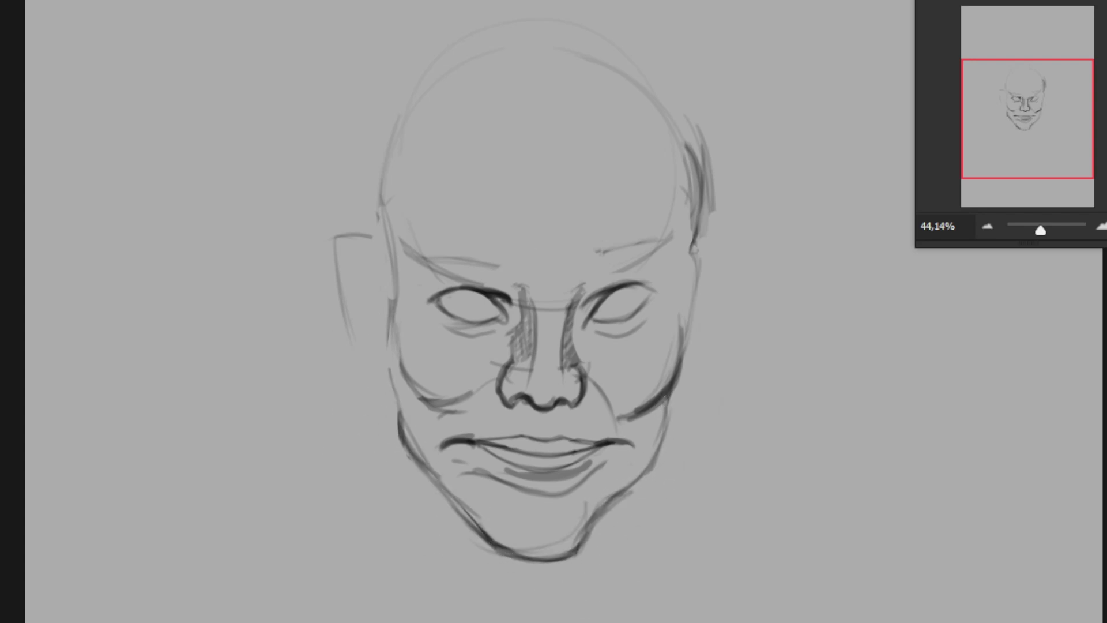
key(ctrl+z)
drag(365, 239, 346, 340)
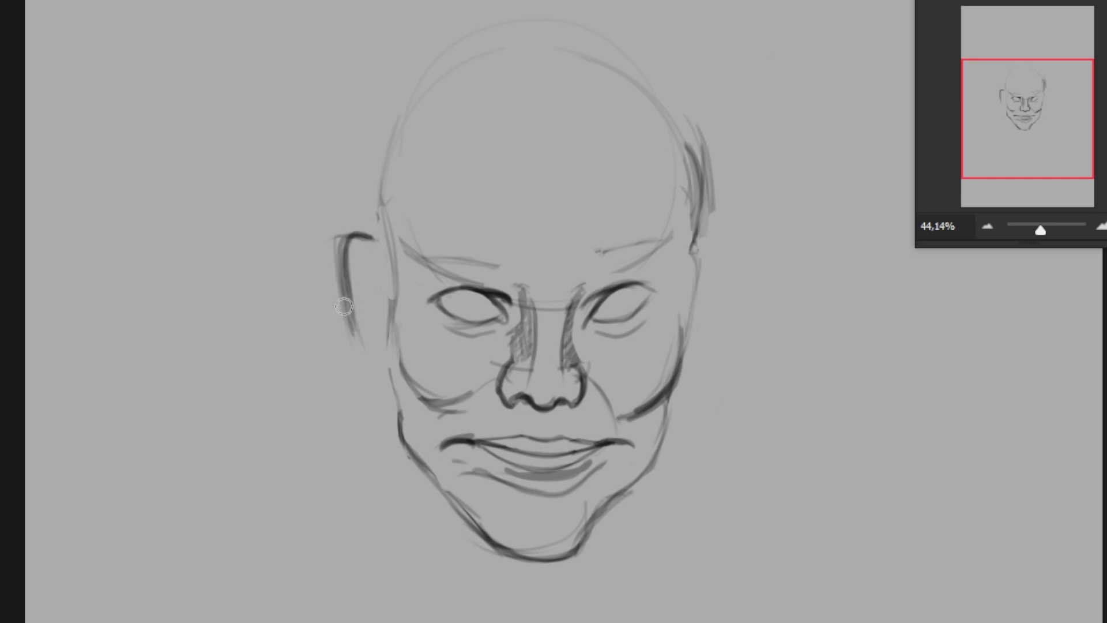
key(ctrl+z)
key(ctrl+z)
- Darken the left ear outline and add an earlobe curve below it
mouse_move(378, 254)
mouse_down()
mouse_move(367, 363)
mouse_move(363, 300)
mouse_move(390, 294)
mouse_move(367, 315)
mouse_up()
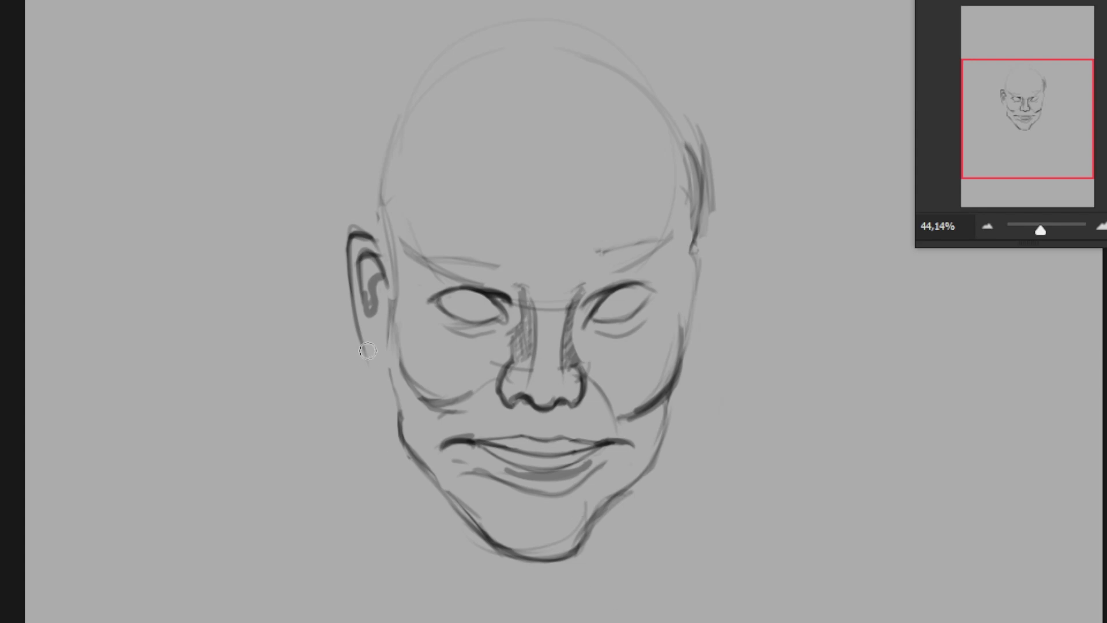
mouse_move(361, 345)
mouse_down()
mouse_move(391, 383)
mouse_move(352, 233)
mouse_move(388, 249)
mouse_move(398, 274)
mouse_up()
drag(395, 369, 386, 295)
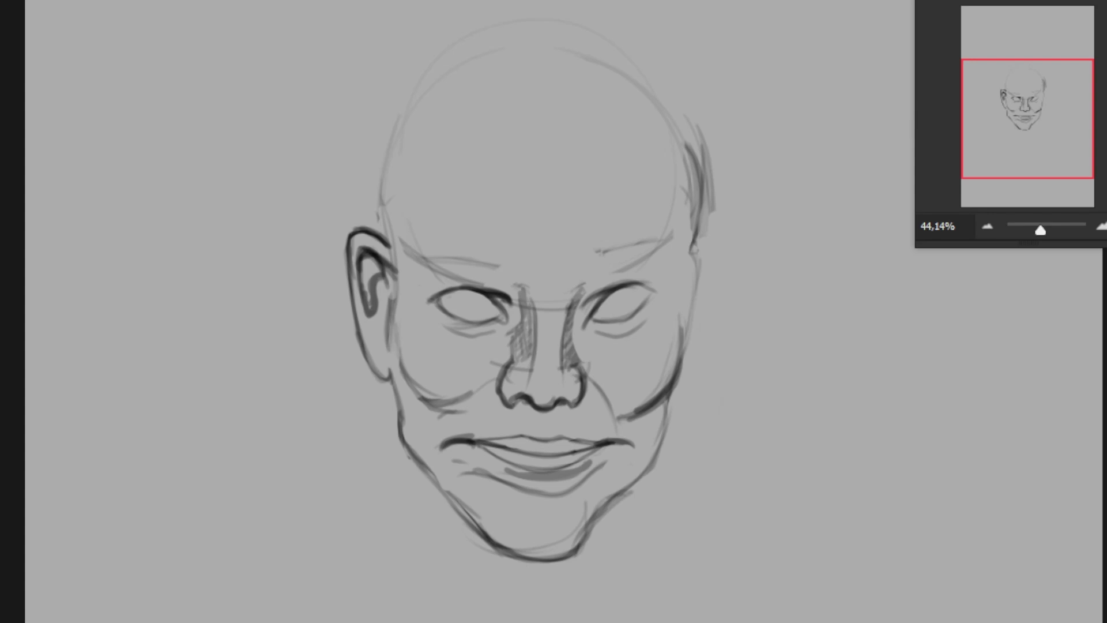
key(ctrl+z)
- Draw two neck lines below the jaw and retrace the left jawline darker
mouse_move(644, 478)
mouse_down()
mouse_move(613, 594)
mouse_move(622, 559)
mouse_up()
drag(415, 456, 406, 545)
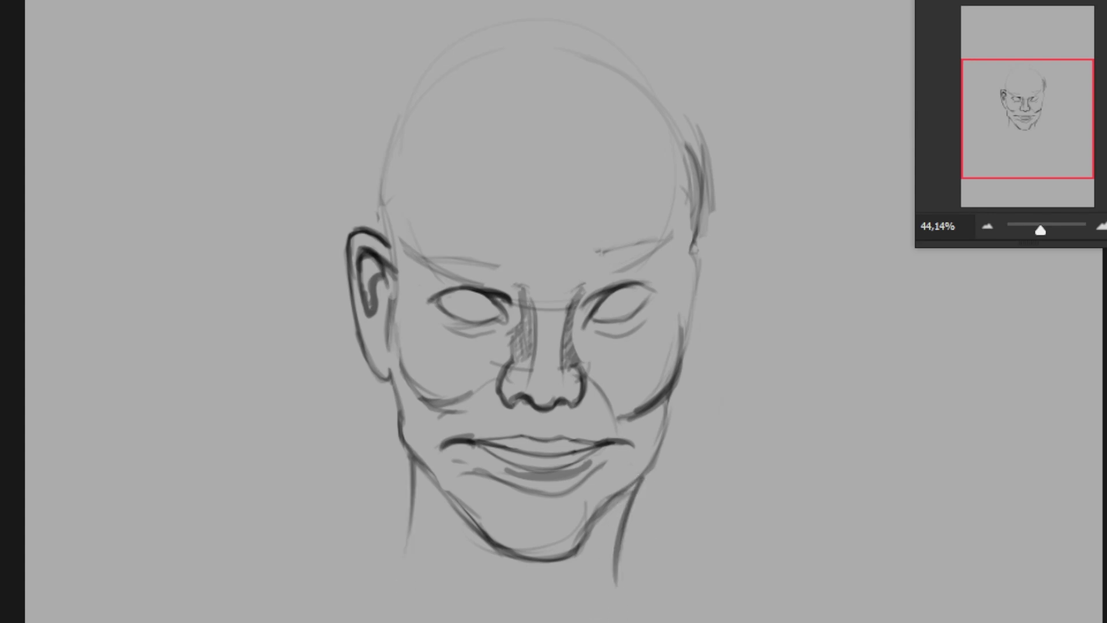
drag(392, 444, 458, 528)
drag(571, 554, 642, 472)
drag(545, 565, 652, 436)
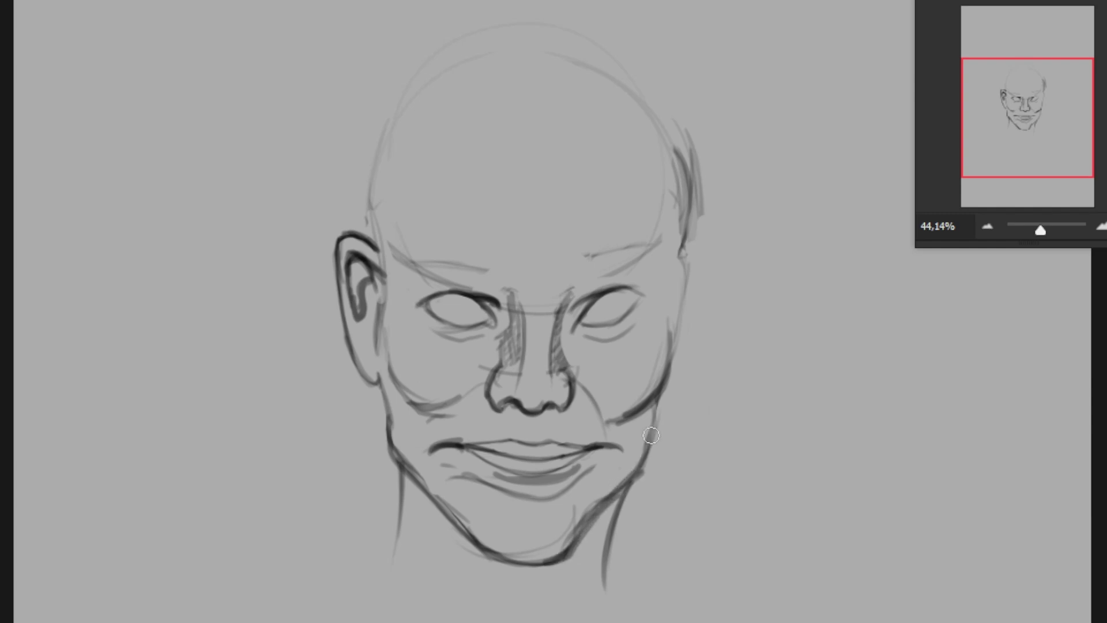
key(ctrl+z)
key(ctrl+z)
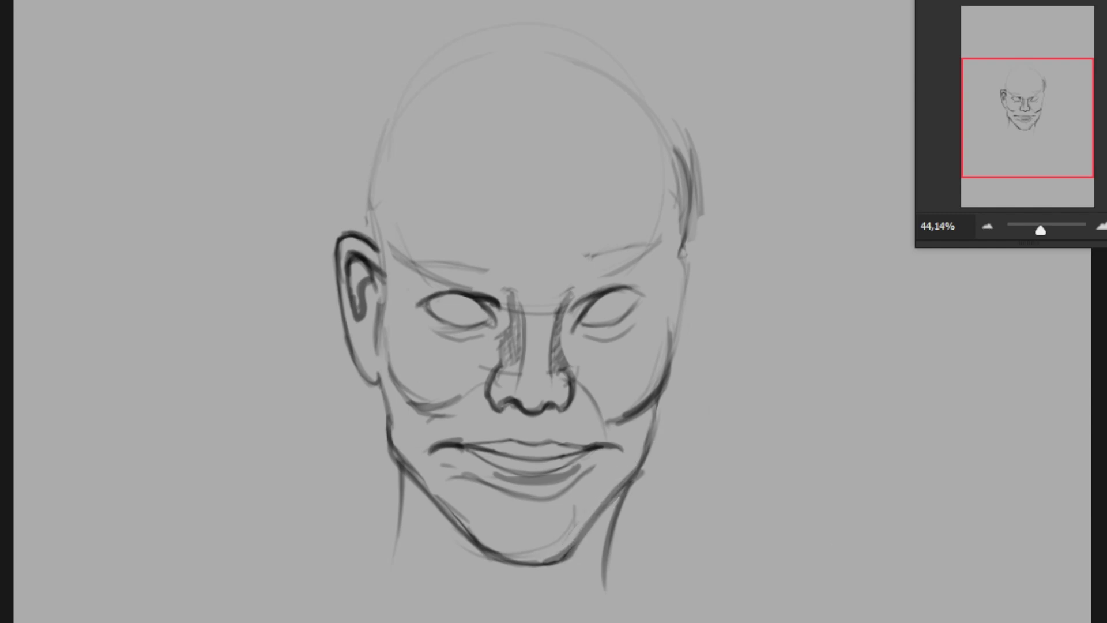
right_click(637, 562)
key(Escape)
- Nudge the right eyebrow down and right, and rotate the left eyebrow into place
drag(611, 249, 611, 253)
drag(629, 254, 638, 257)
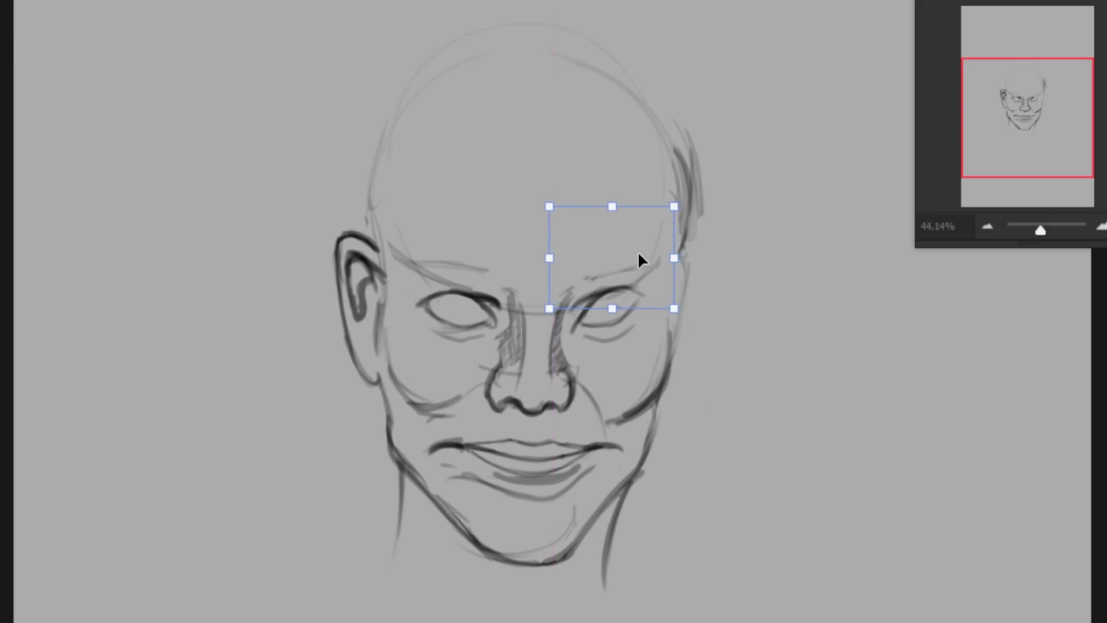
key(ctrl+d)
drag(498, 288, 495, 271)
key(ctrl+t)
key(Return)
key(ctrl+d)
- Brush dark round irises and pupils into both eyes
key(b)
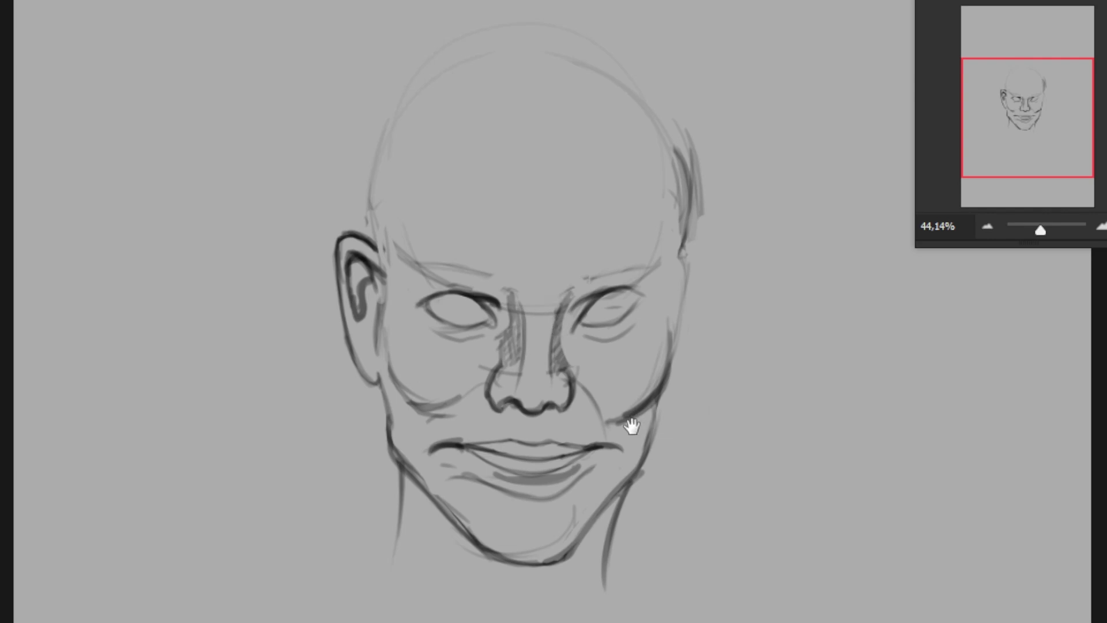
drag(631, 425, 637, 432)
mouse_move(597, 306)
mouse_down()
mouse_move(603, 326)
mouse_move(634, 324)
mouse_up()
mouse_move(461, 294)
mouse_down()
mouse_move(479, 314)
mouse_move(461, 323)
mouse_up()
drag(617, 300, 606, 331)
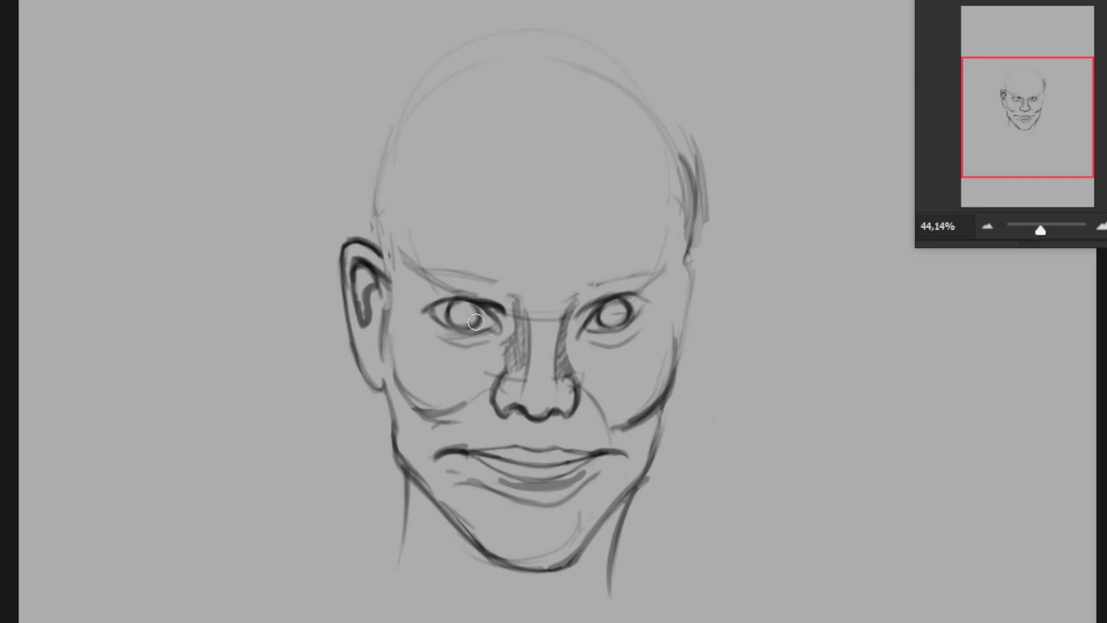
drag(476, 321, 461, 309)
drag(632, 307, 606, 328)
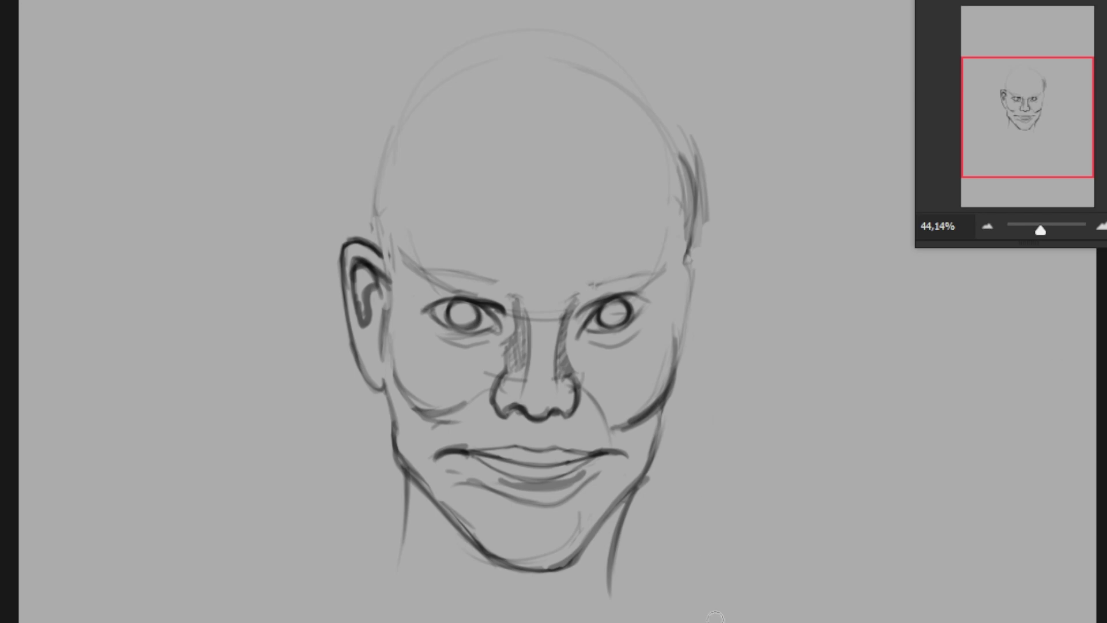
- Darken the right eye's inner corner and lower lid, undoing trial strokes around the eye
drag(750, 494, 703, 541)
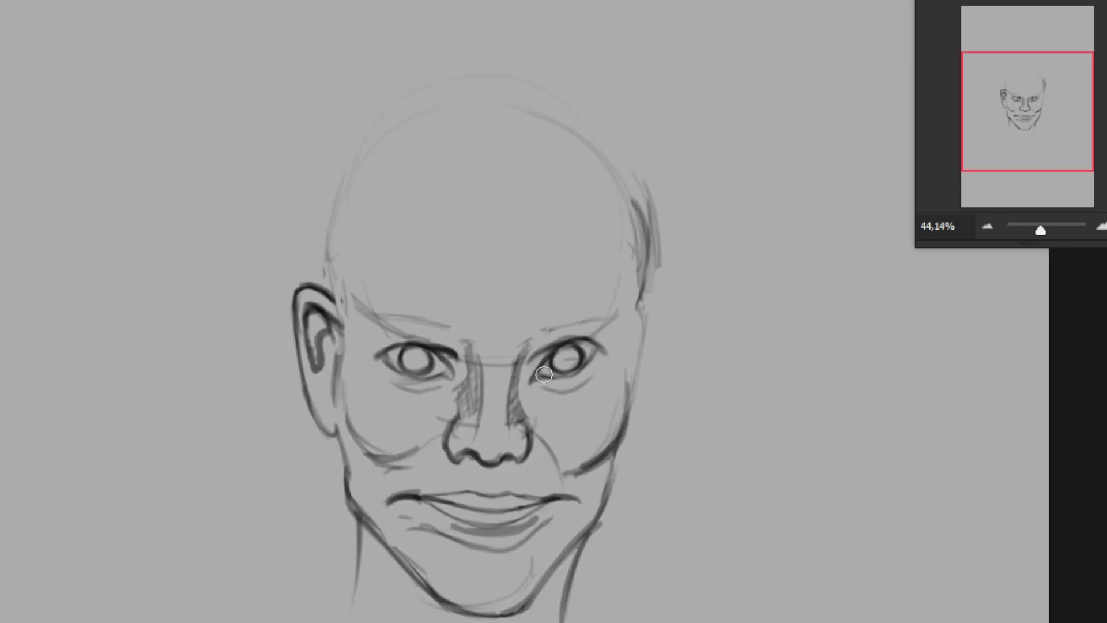
drag(544, 375, 531, 383)
drag(597, 356, 540, 376)
drag(470, 363, 458, 406)
drag(378, 353, 351, 301)
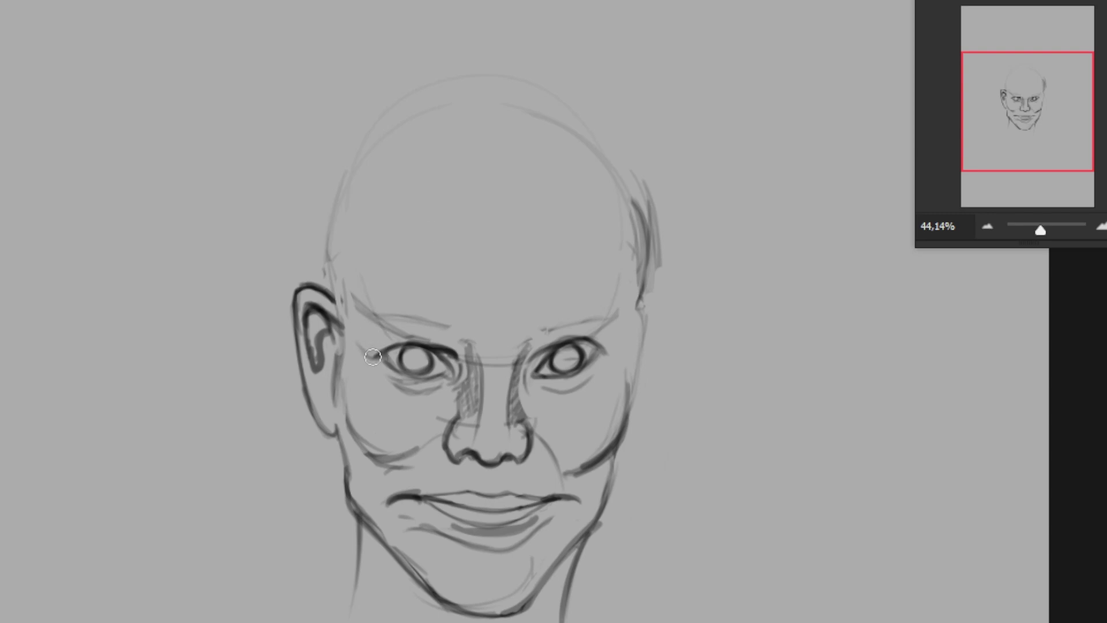
drag(603, 350, 616, 310)
key(ctrl+z)
mouse_move(540, 355)
mouse_down()
mouse_move(588, 332)
mouse_move(539, 355)
mouse_up()
key(ctrl+z)
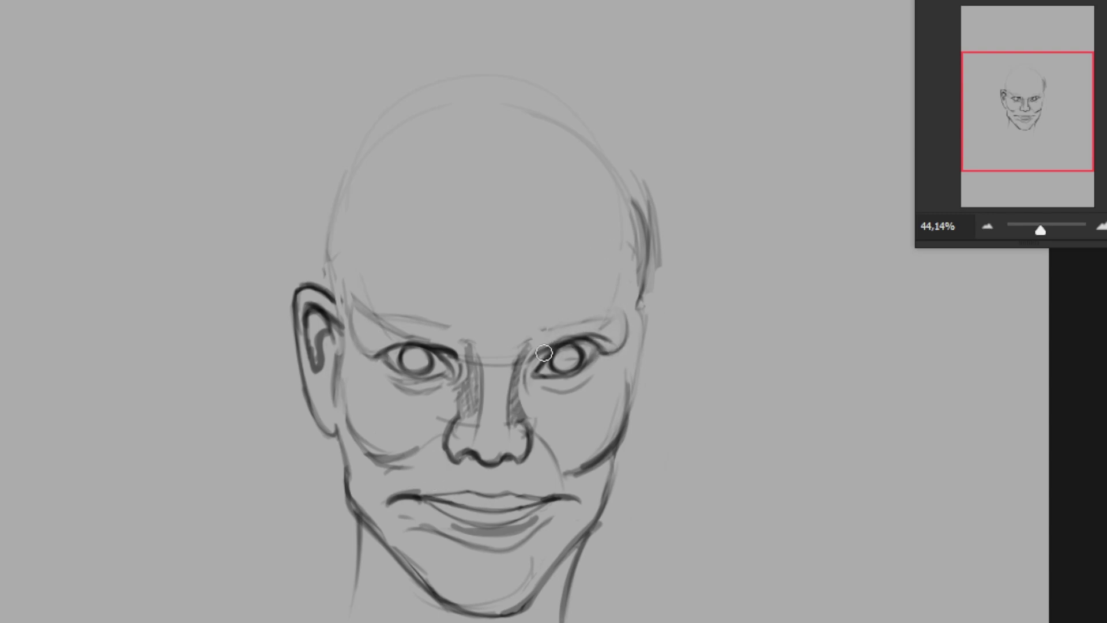
- Draw thick dark upper eyelids and a heavier left lower lid
scroll(338, 338, up, 5)
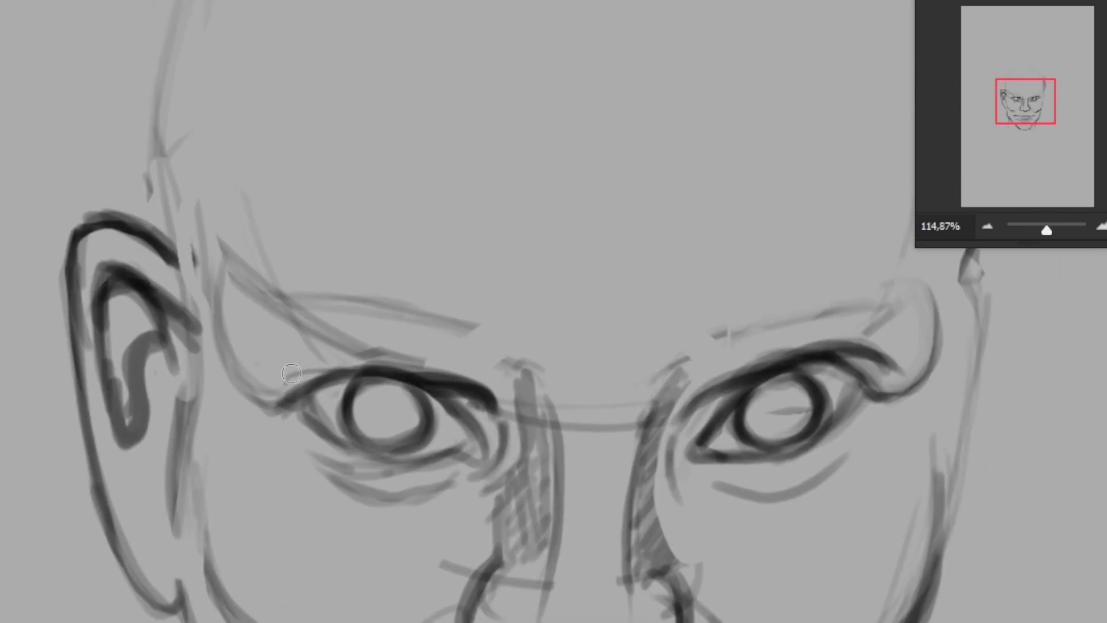
drag(279, 377, 493, 404)
drag(294, 398, 437, 437)
drag(764, 371, 687, 424)
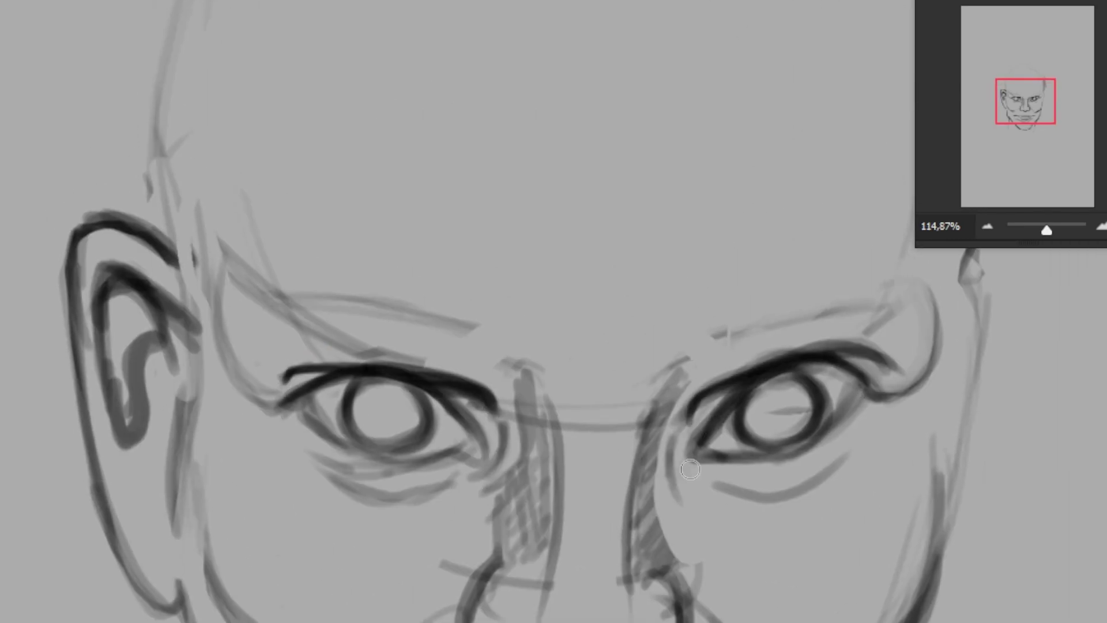
drag(458, 448, 297, 407)
- Add dark strokes to reinforce both eyebrows
drag(686, 349, 917, 280)
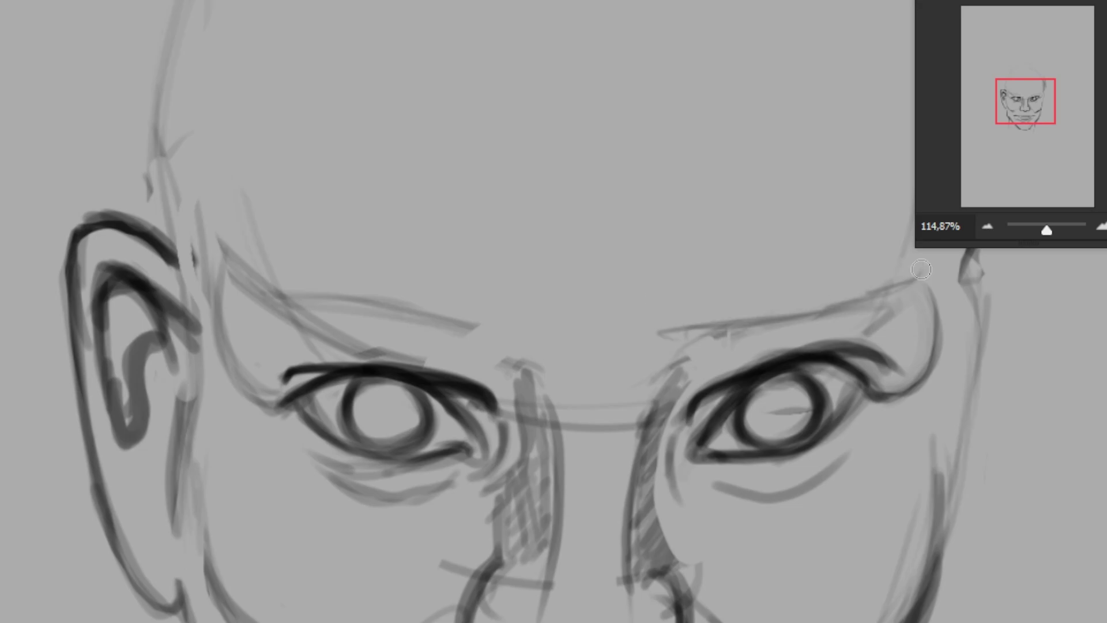
drag(519, 349, 233, 271)
scroll(737, 381, down, 5)
drag(578, 406, 515, 387)
drag(631, 400, 720, 383)
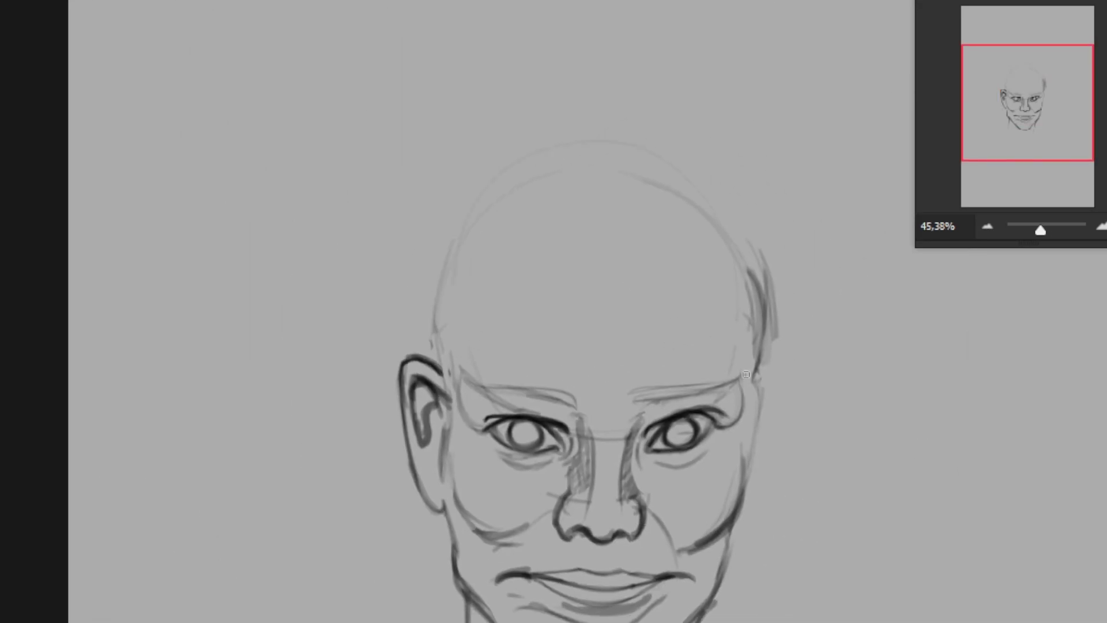
drag(579, 406, 461, 367)
drag(688, 387, 744, 373)
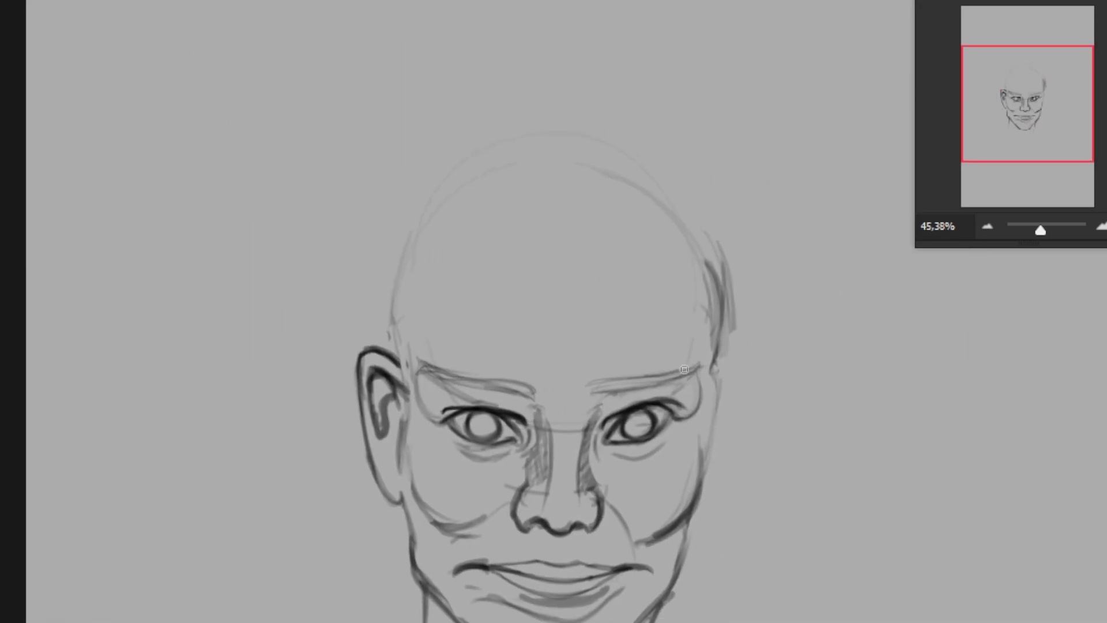
- Erase stray brow tips and faint construction lines around both brows and the nose bridge
scroll(668, 422, up, 5)
drag(121, 271, 150, 291)
drag(851, 302, 871, 283)
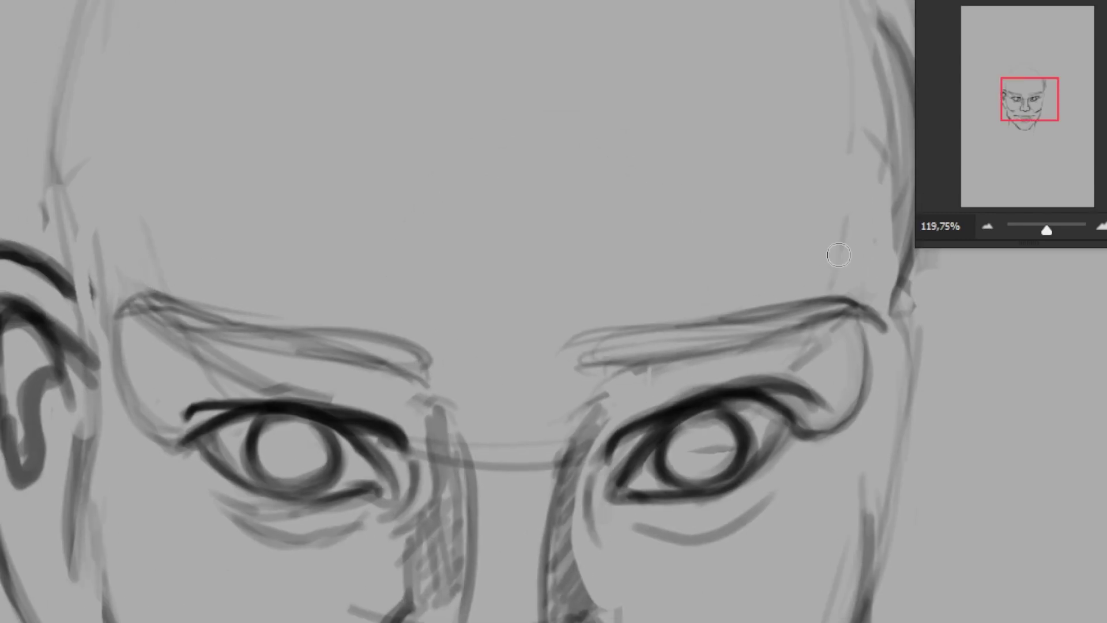
drag(119, 391, 231, 334)
drag(150, 318, 277, 347)
drag(658, 369, 842, 323)
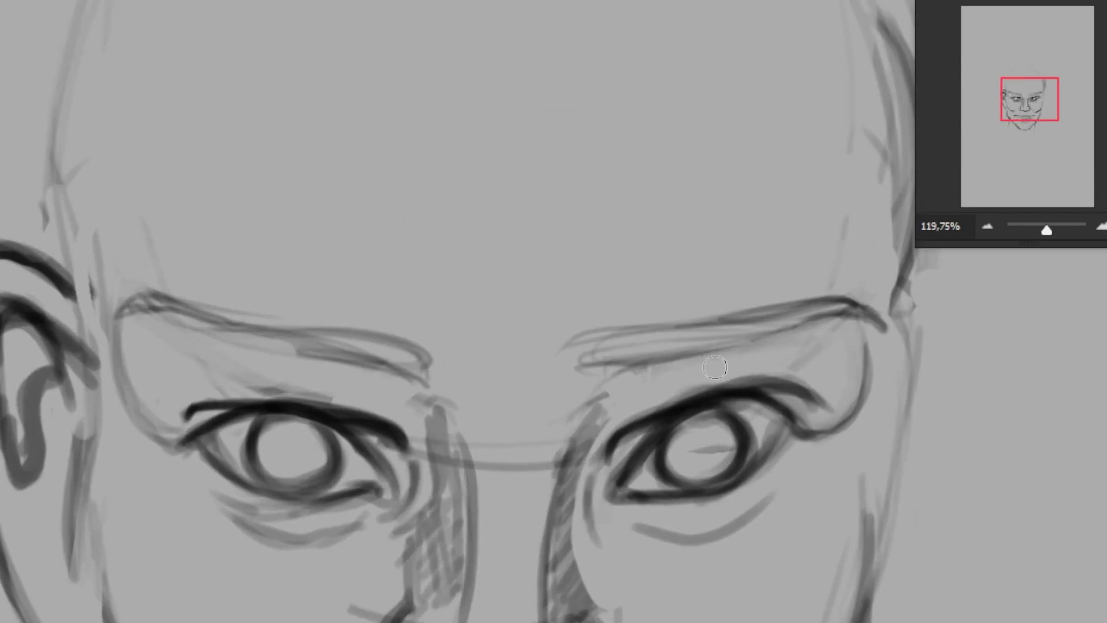
mouse_move(623, 369)
mouse_down()
mouse_move(577, 445)
mouse_move(787, 321)
mouse_up()
- Darken both eye corners and add dark strokes under the brows
drag(548, 519, 605, 398)
drag(721, 381, 796, 315)
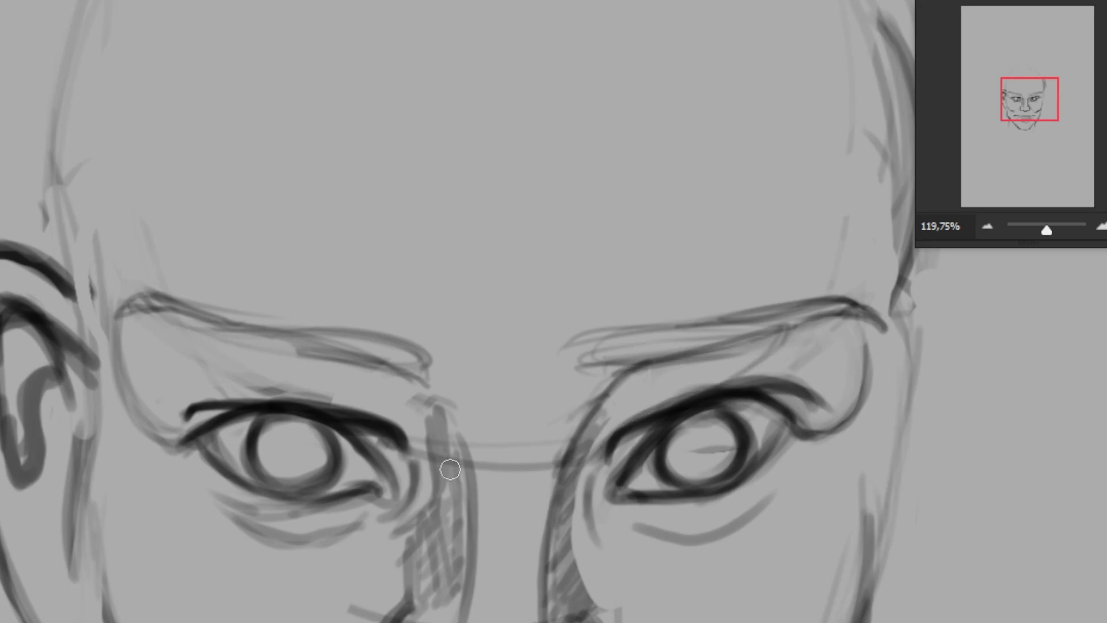
drag(427, 369, 450, 479)
mouse_move(450, 473)
mouse_down()
mouse_move(214, 323)
mouse_move(242, 239)
mouse_up()
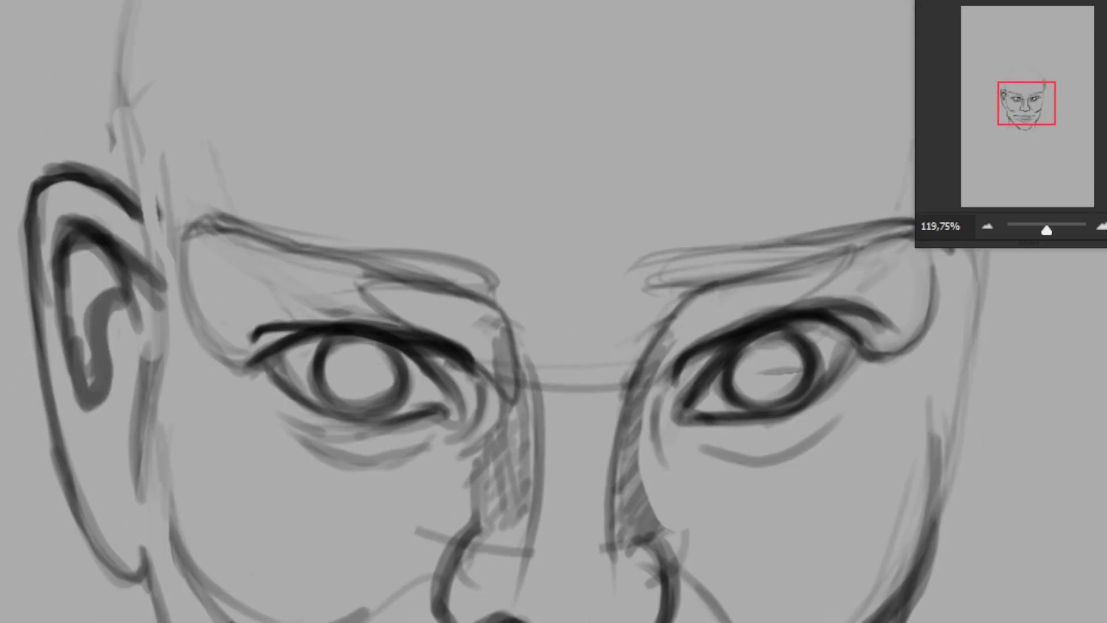
- Lighten the old hatching along the nose's right side
drag(699, 528, 675, 565)
drag(663, 499, 647, 533)
drag(658, 455, 635, 534)
drag(629, 542, 638, 598)
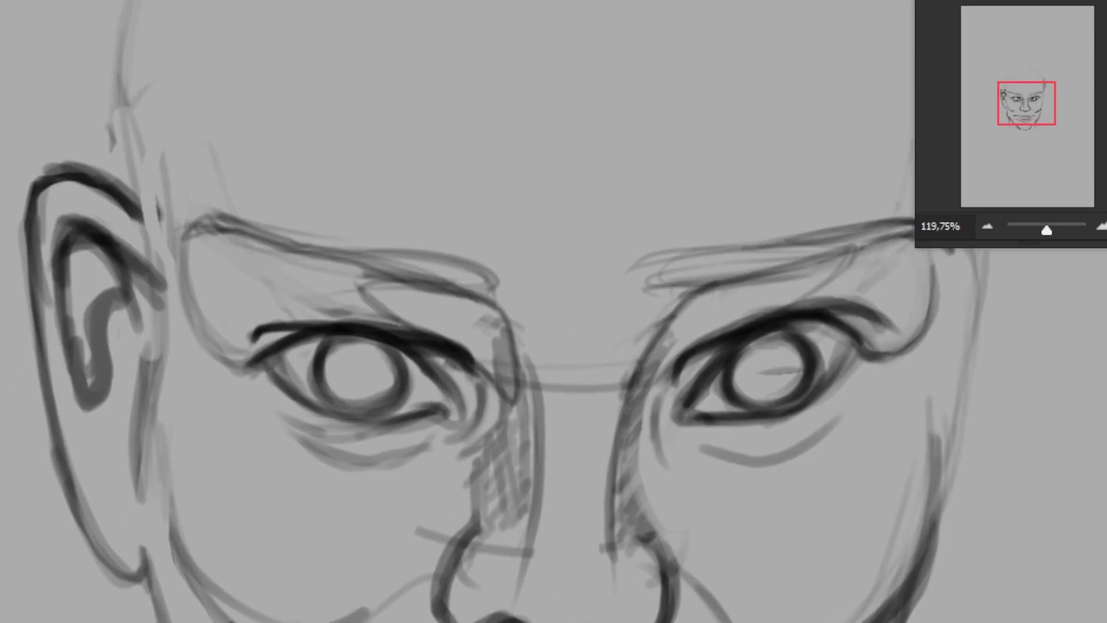
- Erase the old strokes at the nose bottom and around both nostrils
mouse_move(522, 616)
mouse_down()
mouse_move(450, 600)
mouse_move(519, 613)
mouse_up()
drag(453, 583, 496, 615)
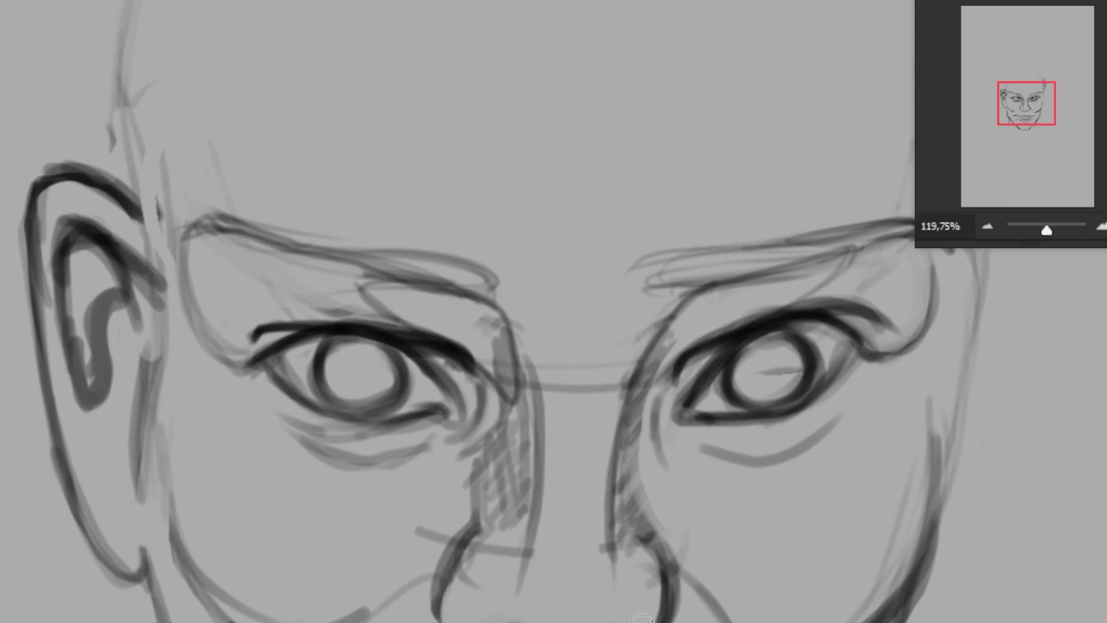
drag(652, 563, 657, 620)
drag(466, 610, 448, 578)
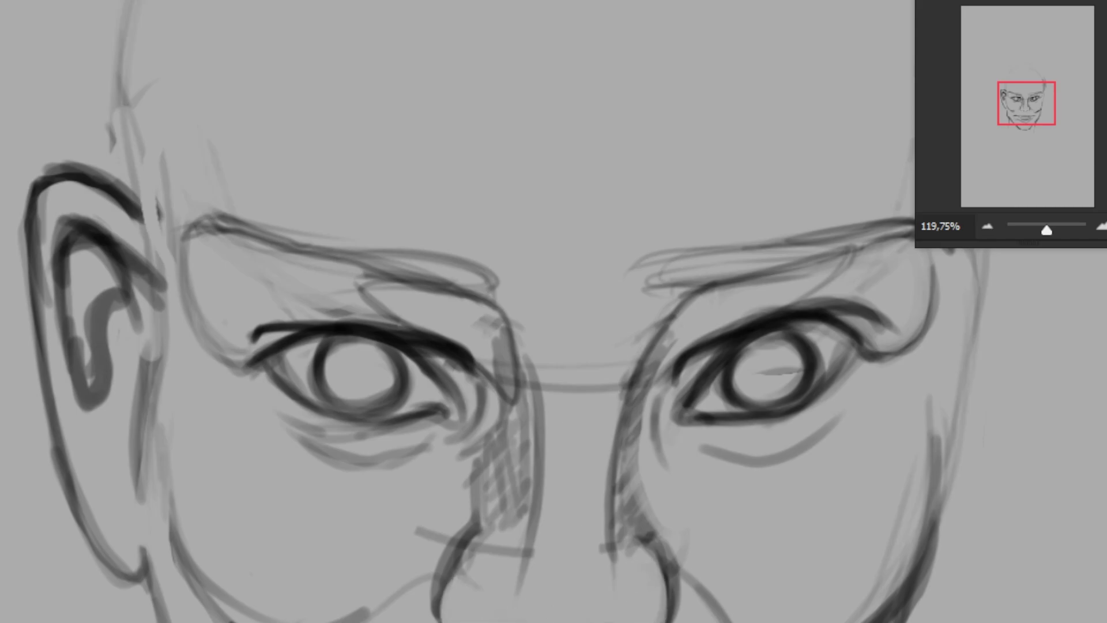
mouse_move(693, 546)
mouse_down()
mouse_move(641, 490)
mouse_move(687, 617)
mouse_up()
drag(640, 519, 704, 588)
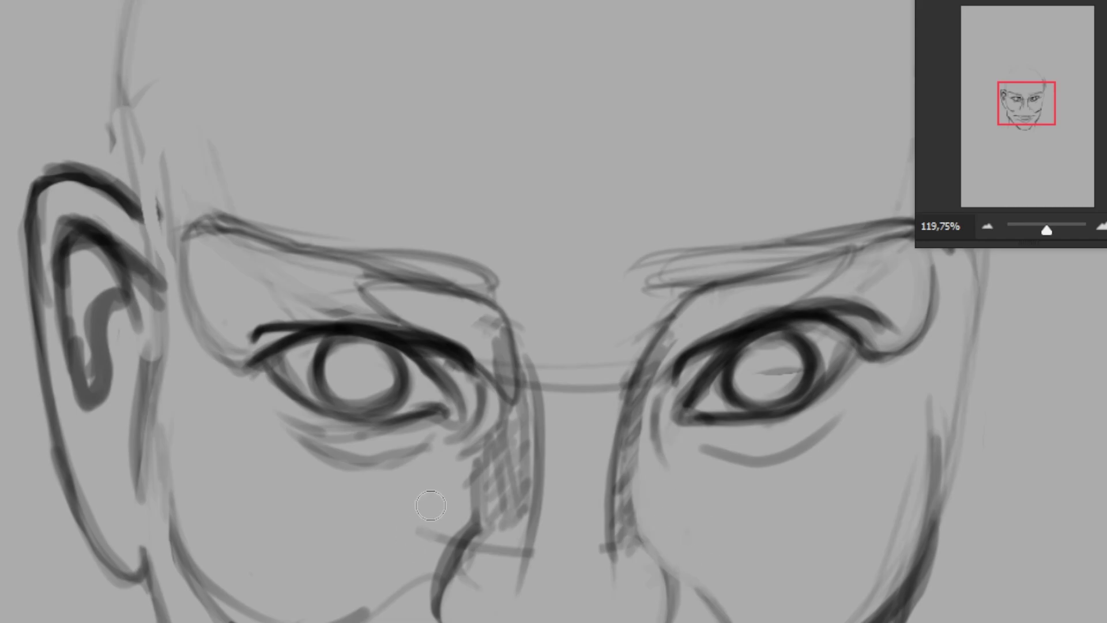
drag(427, 534, 478, 564)
- Redraw the right nostril curve and right side of the nose darker
mouse_move(655, 551)
mouse_down()
mouse_move(683, 606)
mouse_move(642, 547)
mouse_up()
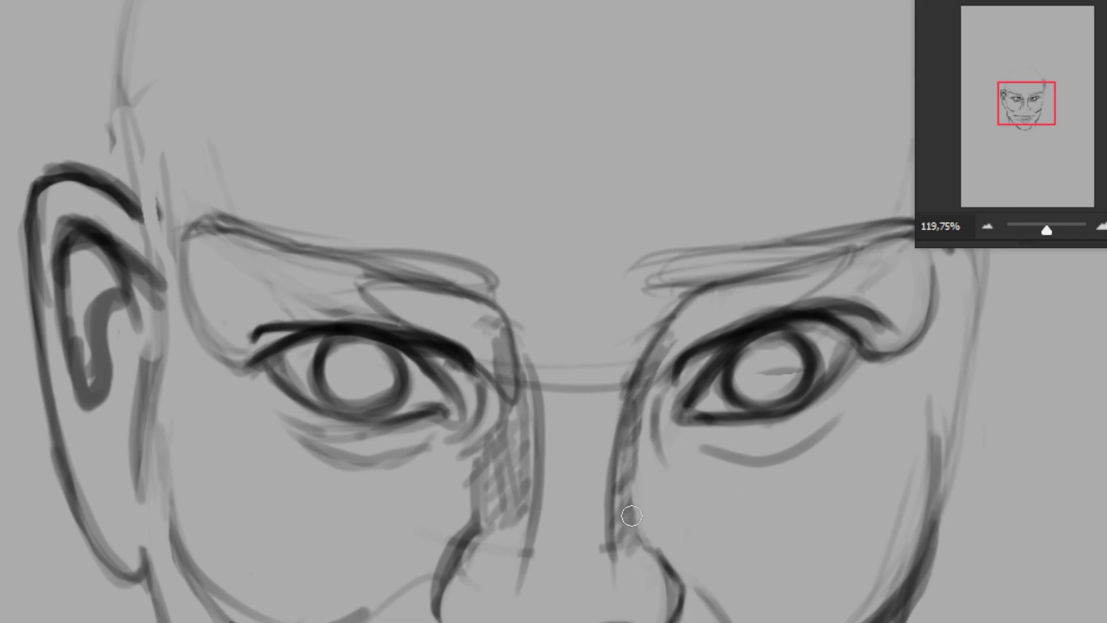
drag(635, 404, 626, 577)
drag(623, 473, 632, 594)
drag(611, 403, 605, 506)
key(ctrl+z)
key(ctrl+z)
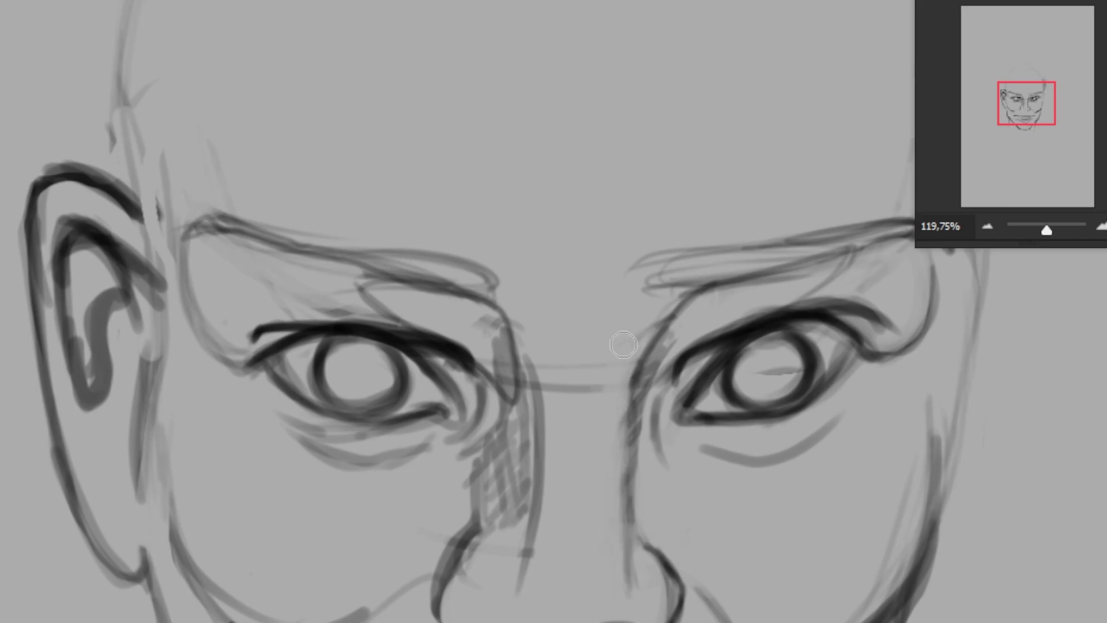
key(ctrl+shift+z)
- Draw dark lines along the nose's left side and its bottom curve
drag(623, 467, 646, 559)
mouse_move(530, 351)
mouse_down()
mouse_move(522, 600)
mouse_move(628, 580)
mouse_up()
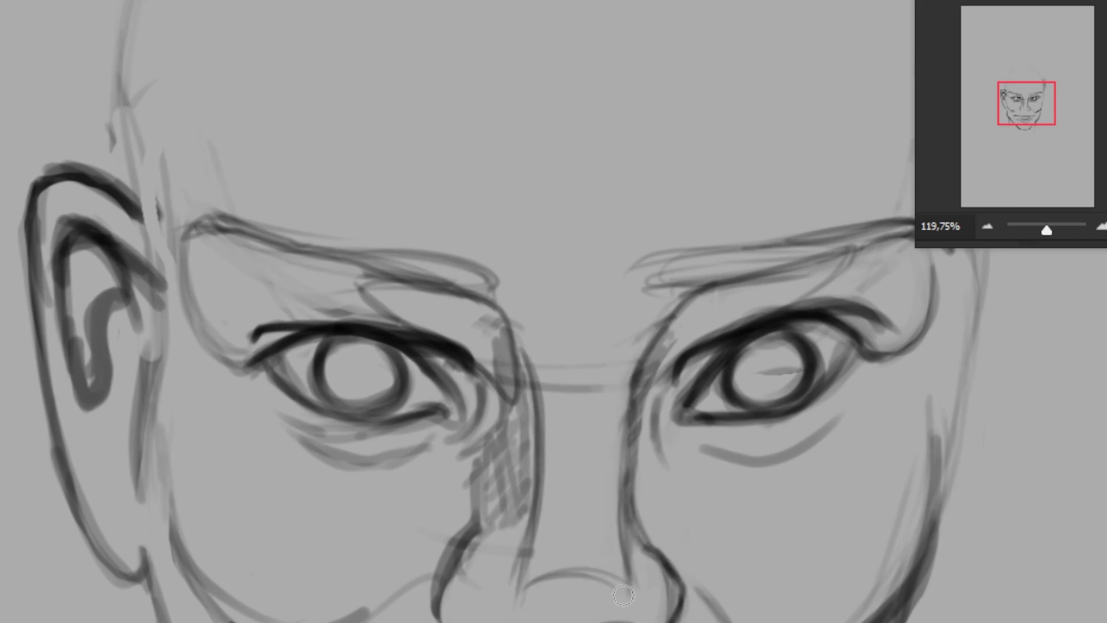
drag(484, 603, 687, 594)
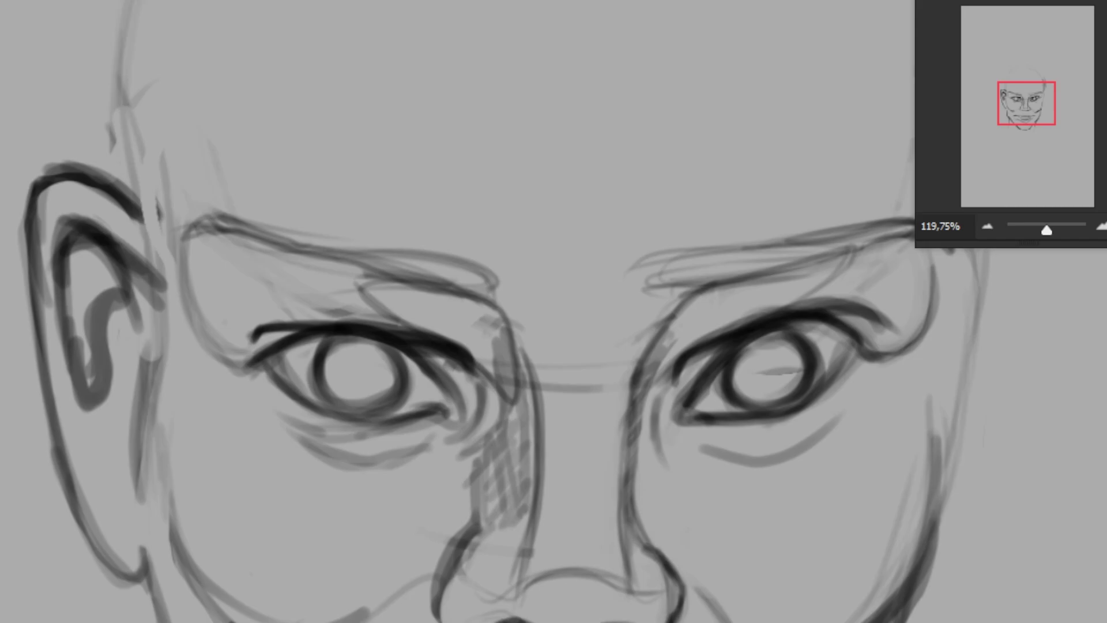
drag(444, 594, 442, 622)
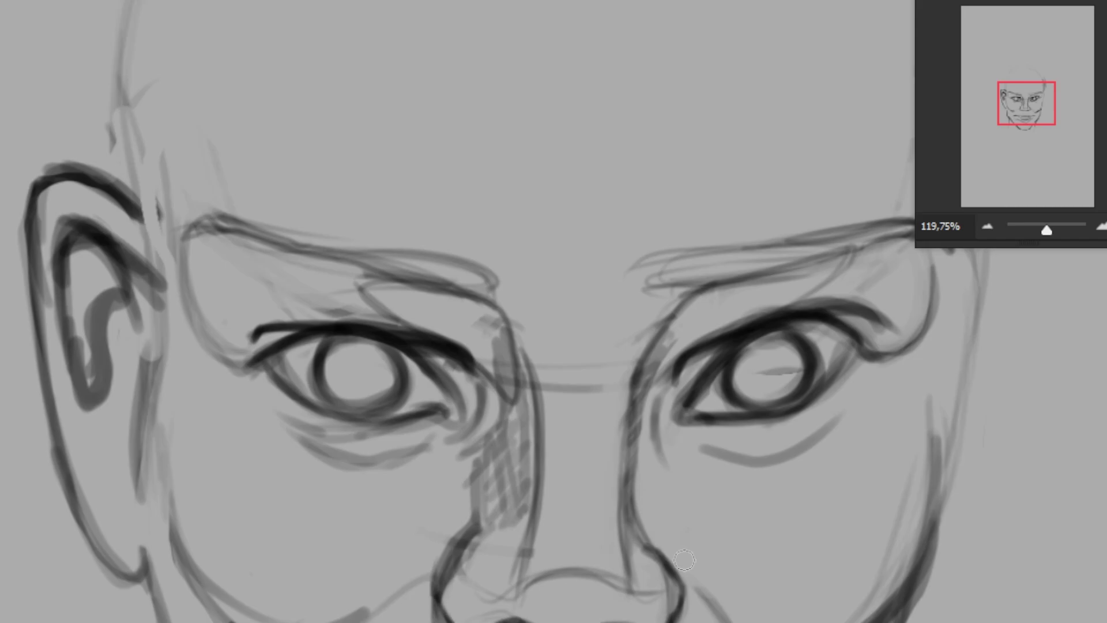
- Darken both nostrils along the nose base and outline the left nostril wing
scroll(710, 544, down, 2)
scroll(656, 479, down, 2)
drag(656, 479, 655, 475)
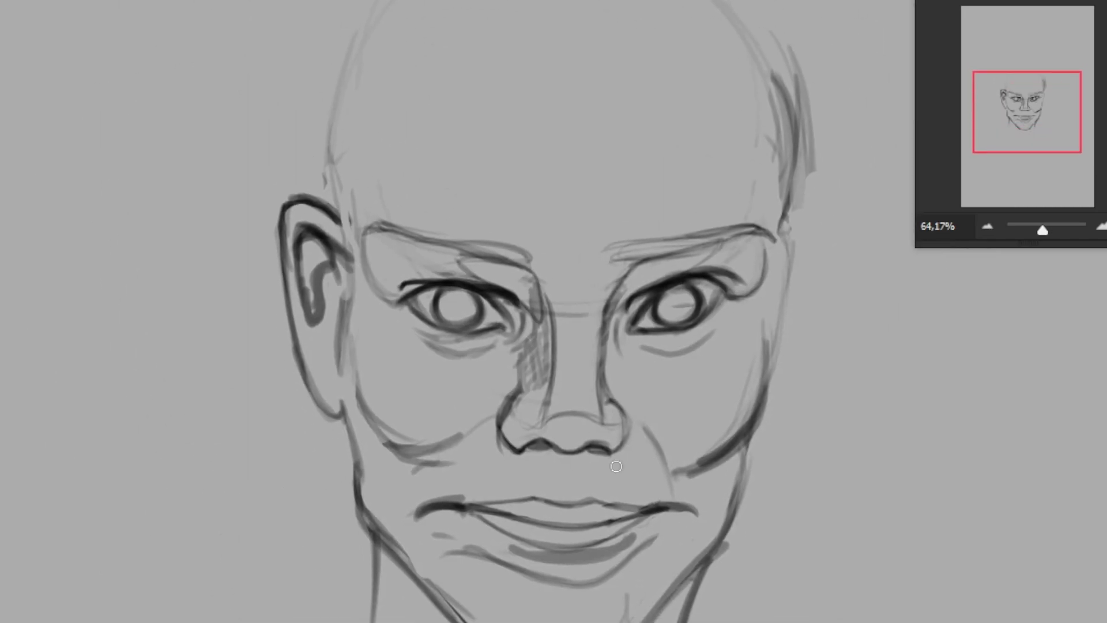
mouse_move(611, 398)
mouse_down()
mouse_move(623, 447)
mouse_move(606, 455)
mouse_up()
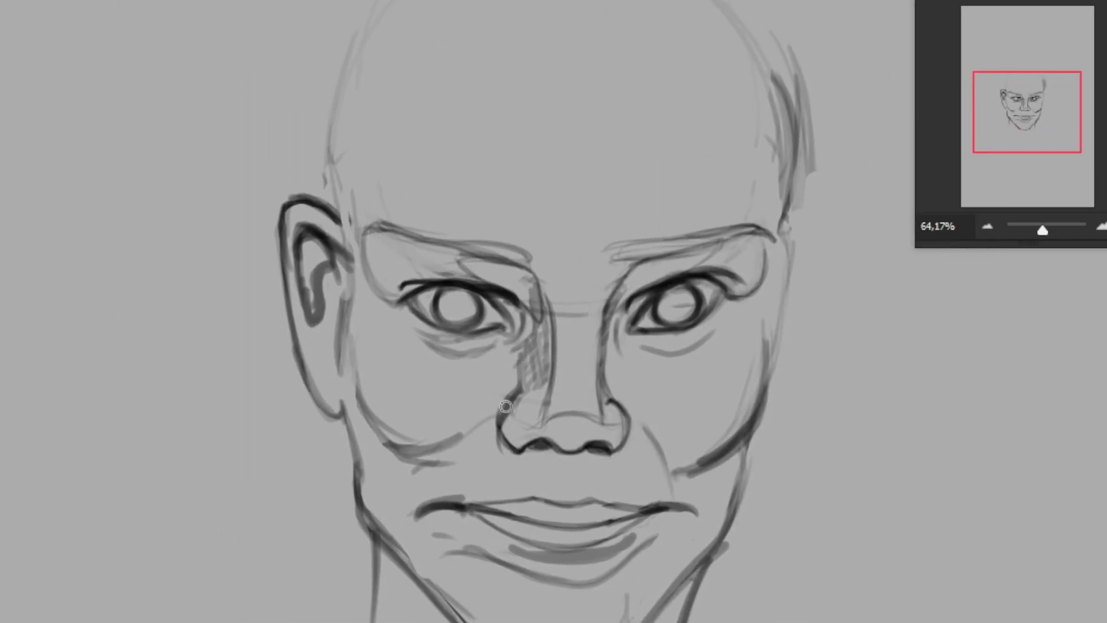
drag(530, 395, 495, 439)
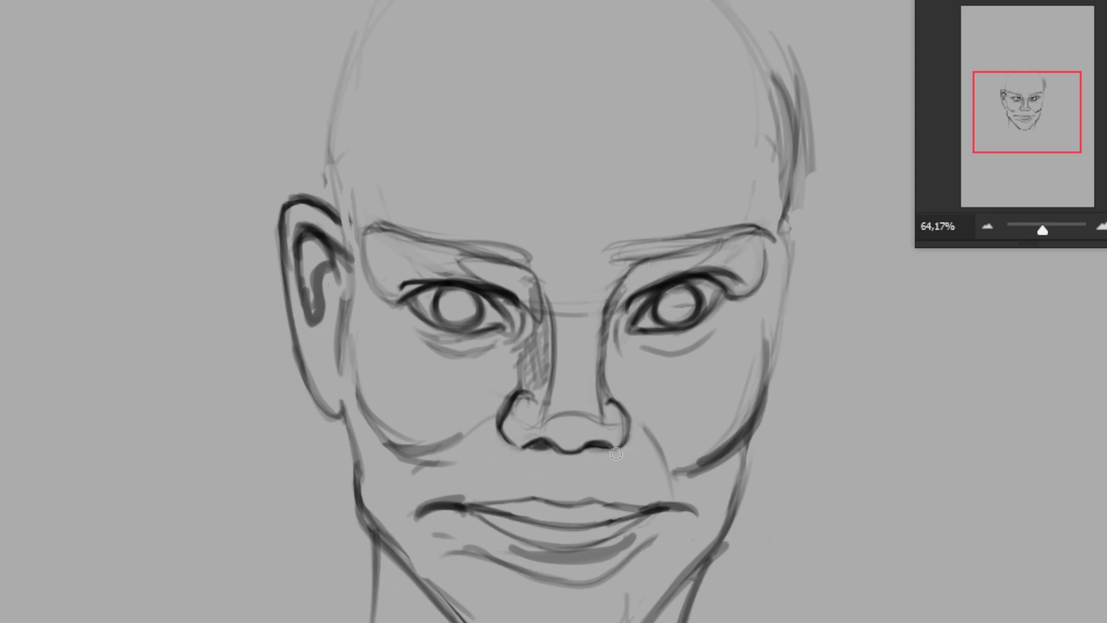
mouse_move(616, 454)
mouse_down()
mouse_move(594, 445)
mouse_move(611, 444)
mouse_up()
drag(526, 444, 583, 447)
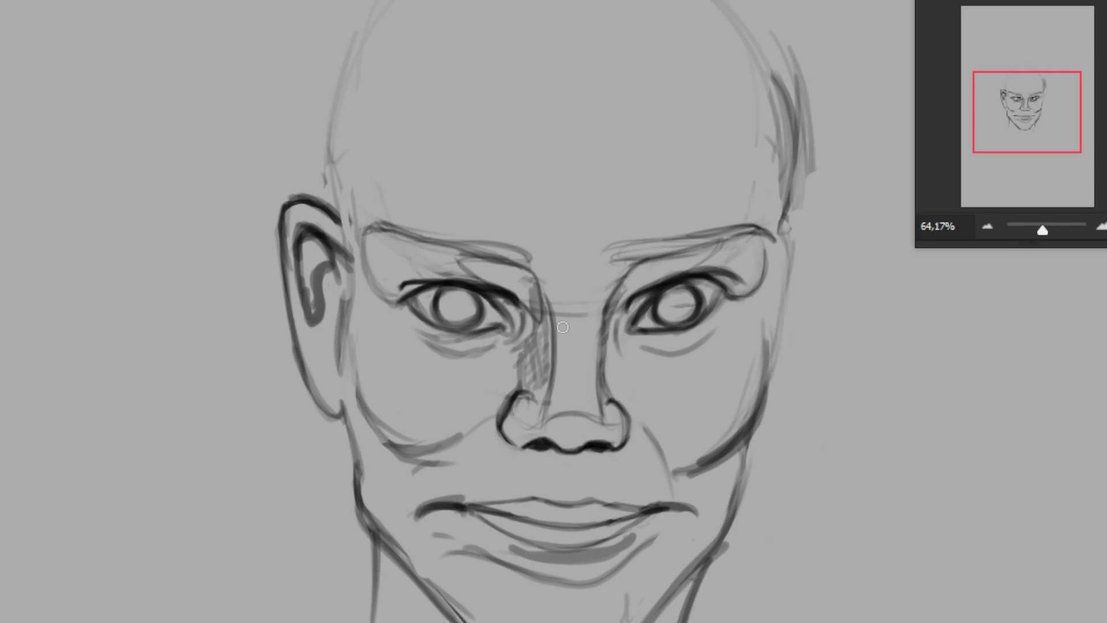
- Darken and hatch shading along both sides of the nose bridge and tip
drag(548, 277, 545, 404)
mouse_move(602, 277)
mouse_down()
mouse_move(605, 427)
mouse_move(534, 421)
mouse_up()
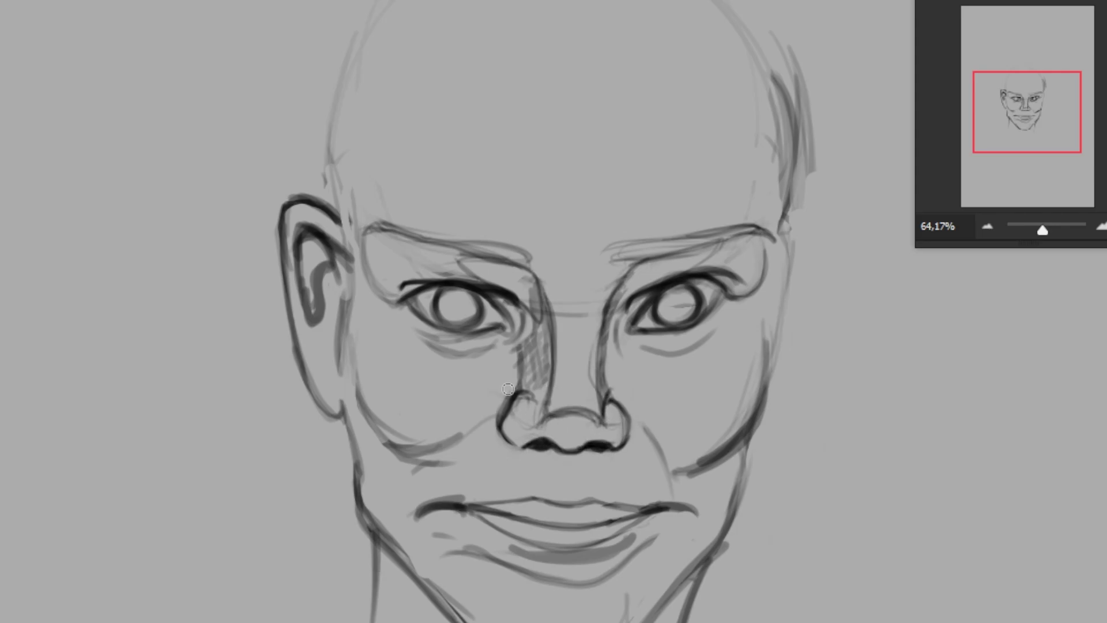
drag(522, 344, 507, 392)
drag(545, 320, 519, 406)
drag(603, 323, 594, 374)
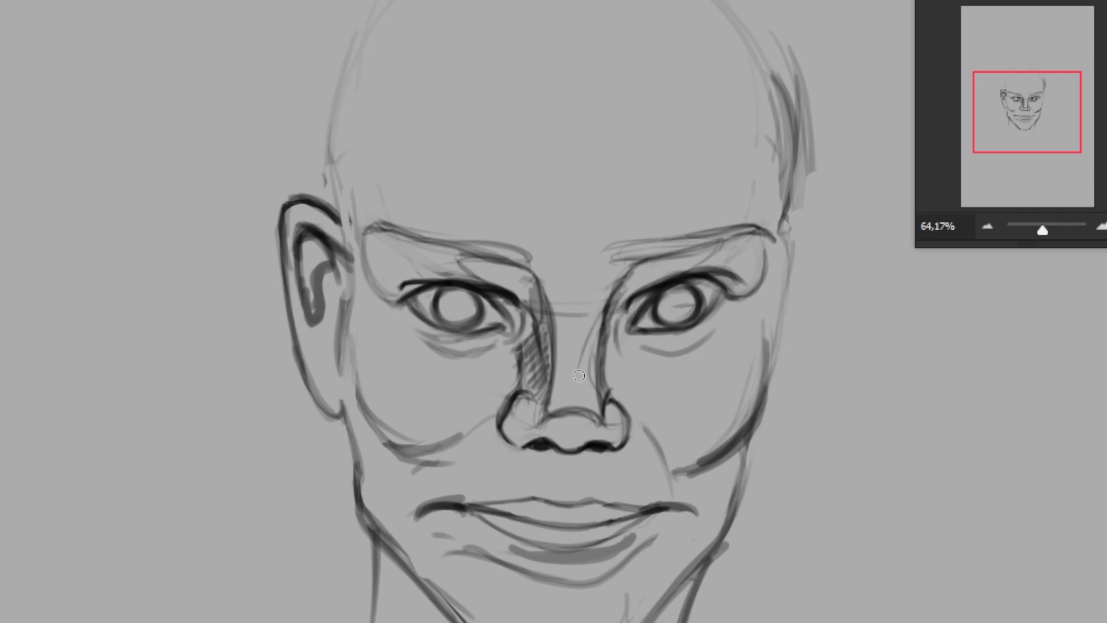
mouse_move(555, 306)
mouse_down()
mouse_move(574, 386)
mouse_move(594, 314)
mouse_move(589, 369)
mouse_up()
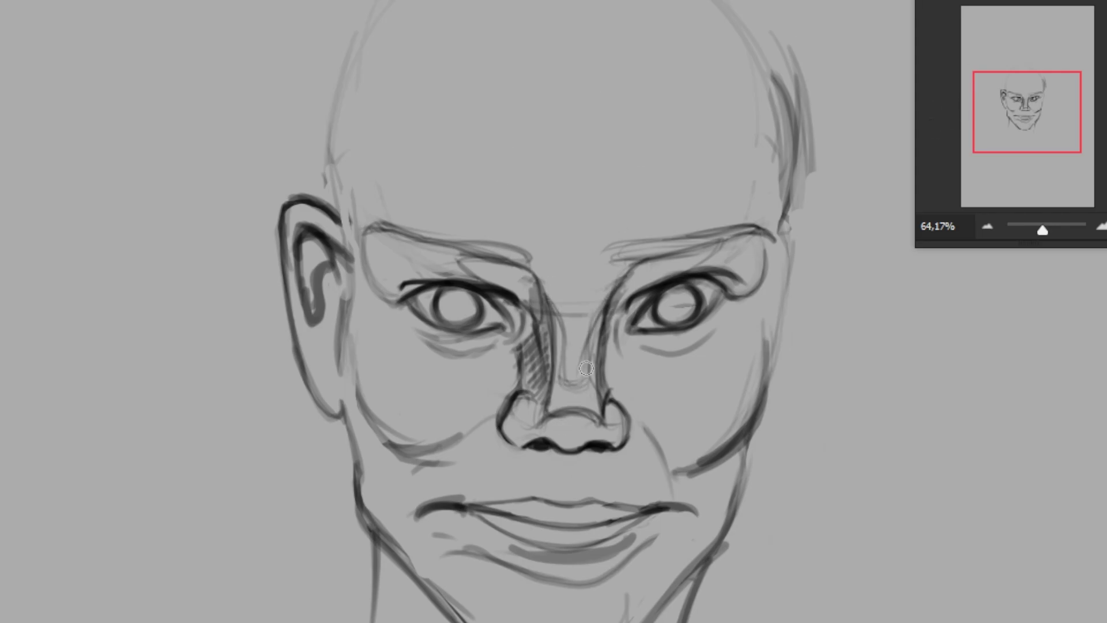
key(ctrl+z)
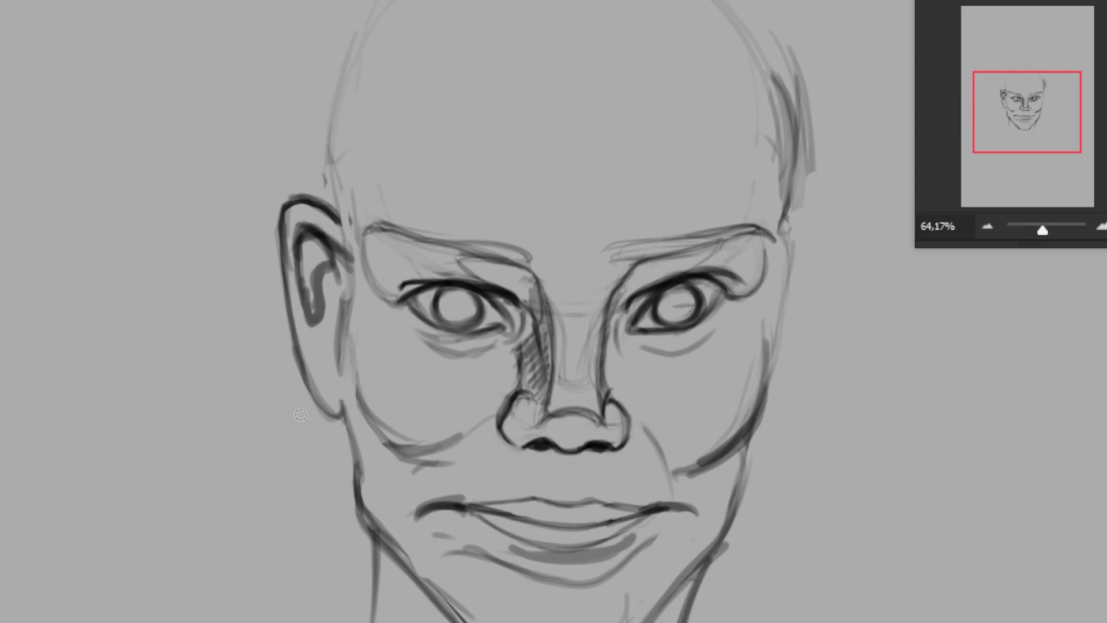
- Draw the lower lid curve under the right eye with strokes at its inner corner
drag(430, 332, 496, 339)
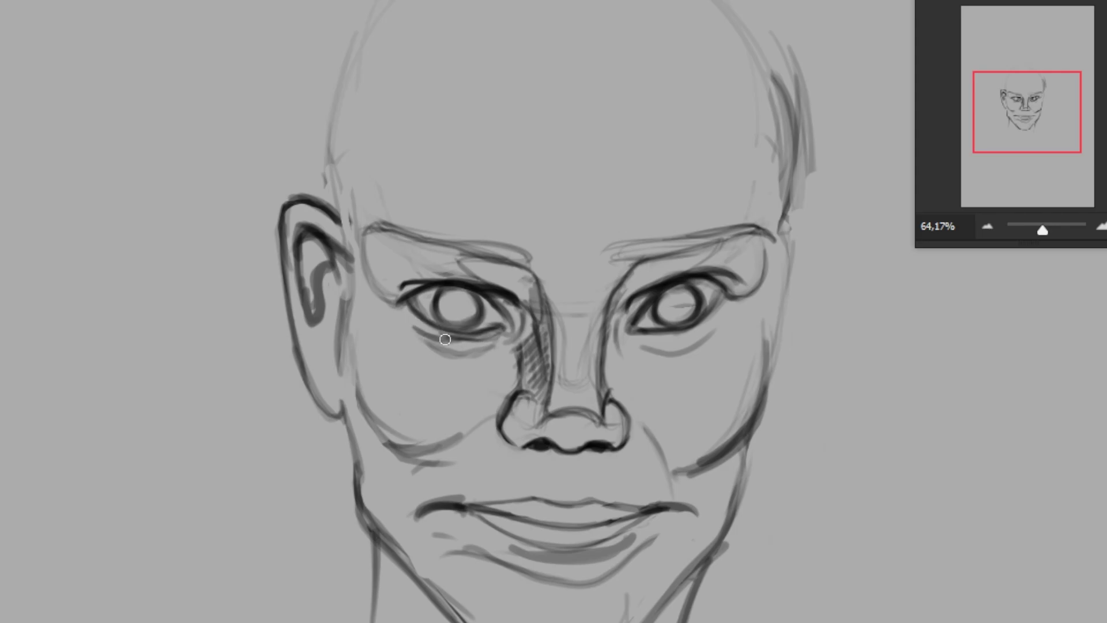
mouse_move(631, 340)
mouse_down()
mouse_move(704, 345)
mouse_move(730, 329)
mouse_move(653, 356)
mouse_move(718, 335)
mouse_move(664, 356)
mouse_up()
key(ctrl+z)
key(ctrl+z)
key(ctrl+z)
key(ctrl+z)
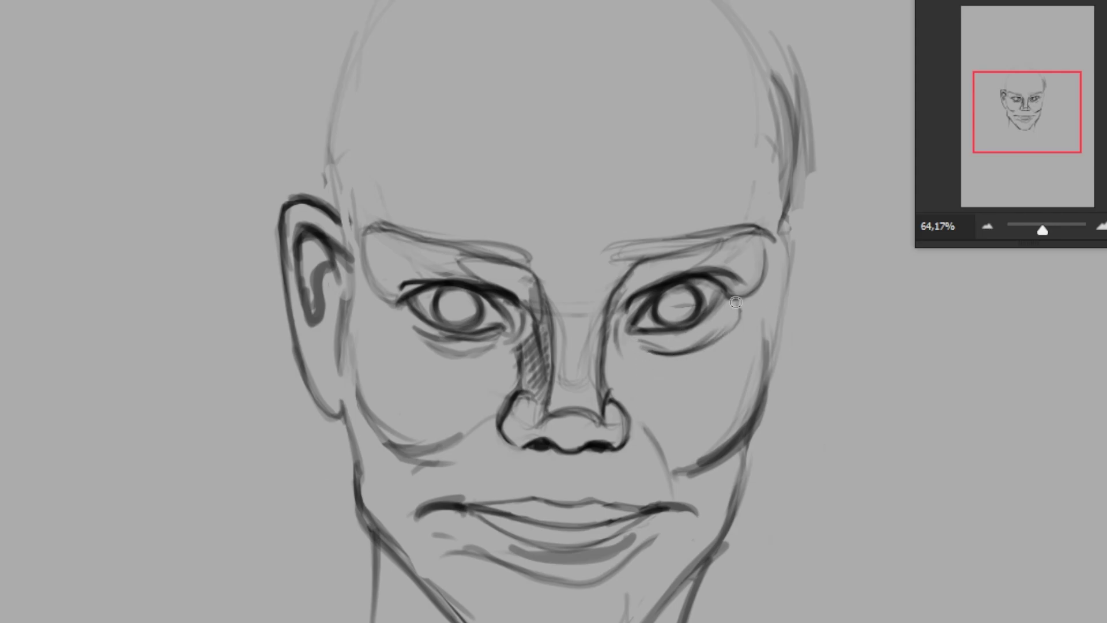
drag(741, 297, 640, 351)
drag(643, 291, 626, 336)
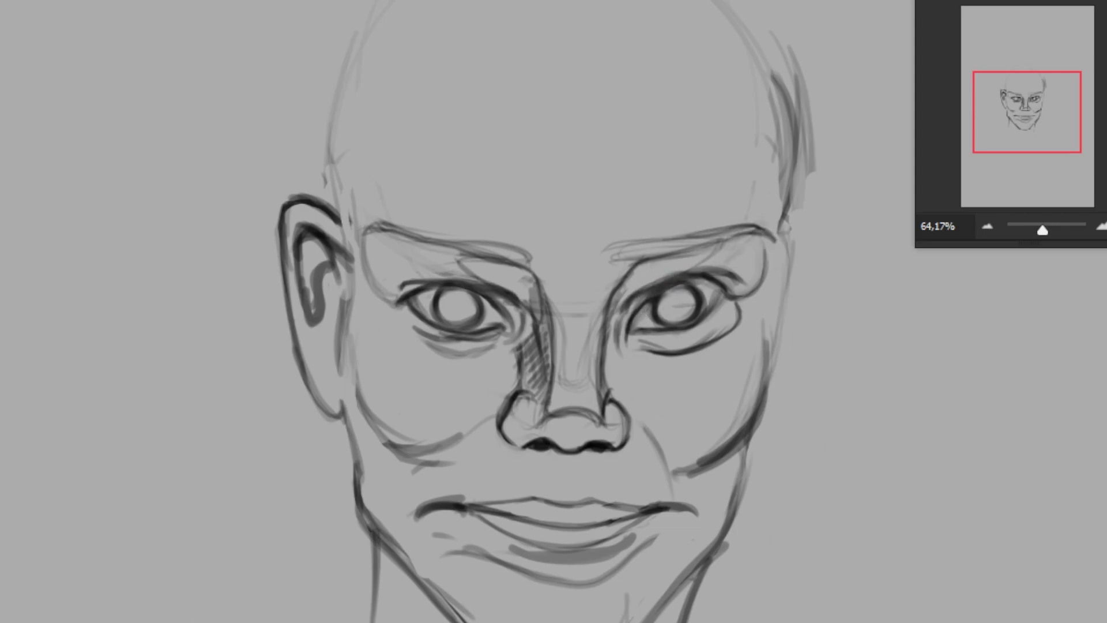
- Bolden the left eye's upper lid and darken its outer corner and lower lid
drag(402, 286, 517, 300)
drag(522, 398, 528, 423)
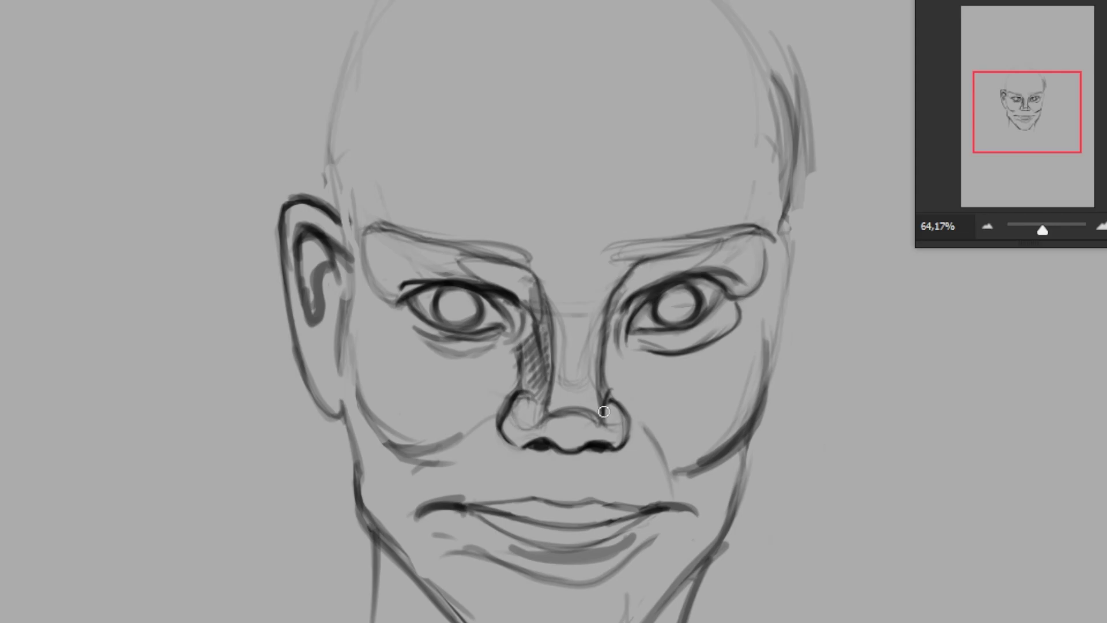
drag(493, 346, 408, 356)
mouse_move(392, 301)
mouse_down()
mouse_move(449, 355)
mouse_move(439, 352)
mouse_up()
drag(416, 279, 403, 298)
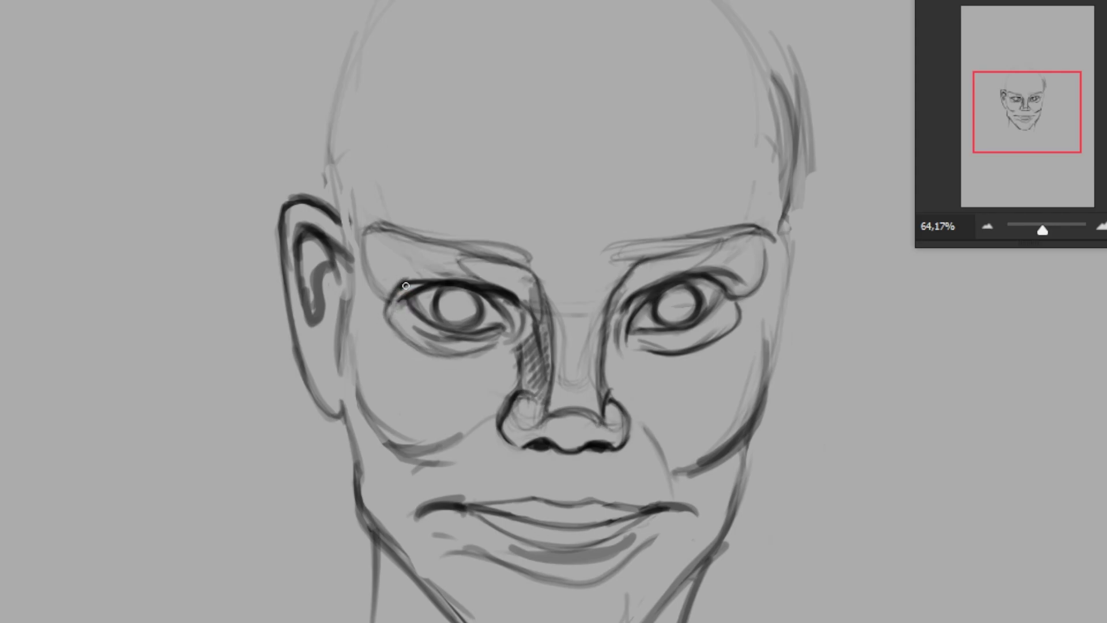
drag(436, 357, 384, 310)
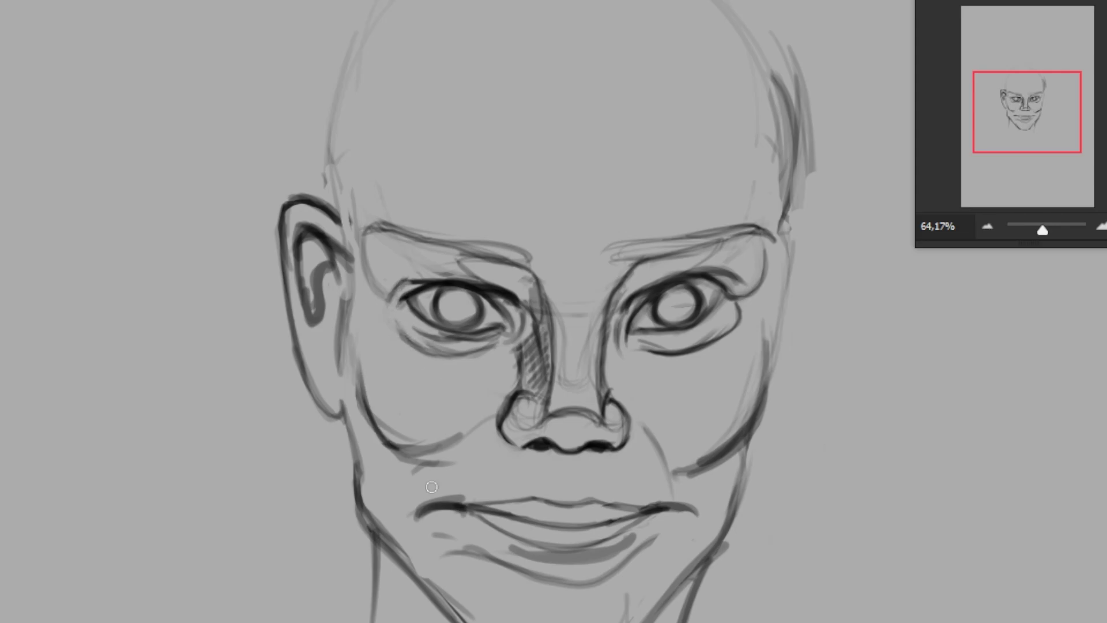
- Draw a steeper cheek line down from the side of the nose
mouse_move(632, 410)
mouse_down()
mouse_move(695, 508)
mouse_move(679, 475)
mouse_up()
key(ctrl+z)
key(ctrl+z)
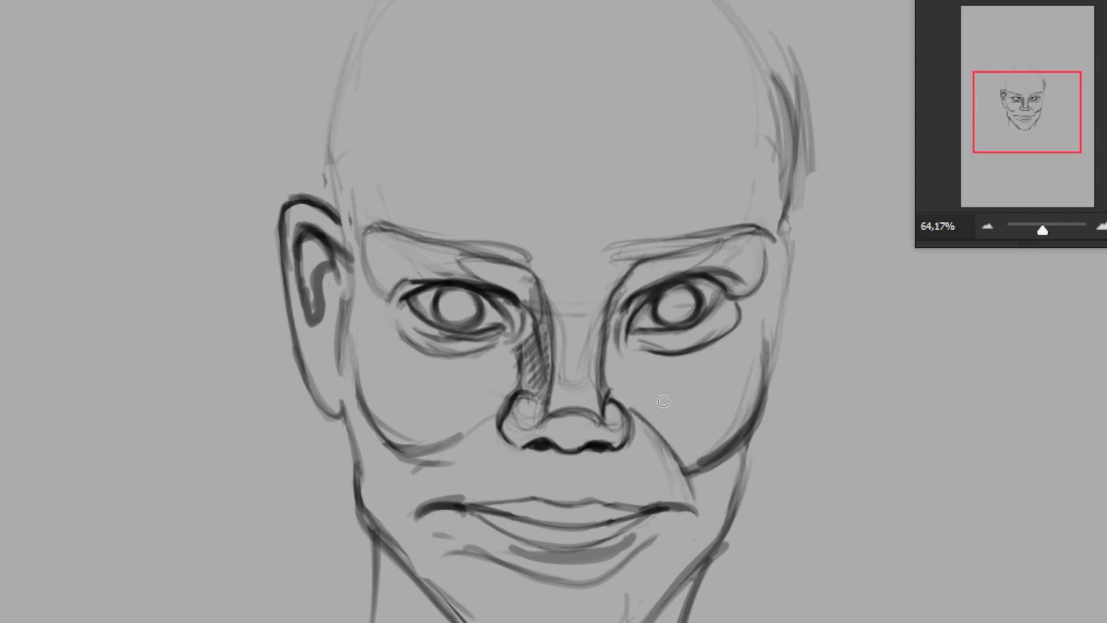
key(ctrl+z)
mouse_move(630, 405)
mouse_down()
mouse_move(675, 500)
mouse_move(695, 510)
mouse_up()
- Trim the mouth line's end and redraw the upper lip darker
drag(421, 510, 461, 507)
drag(687, 510, 426, 508)
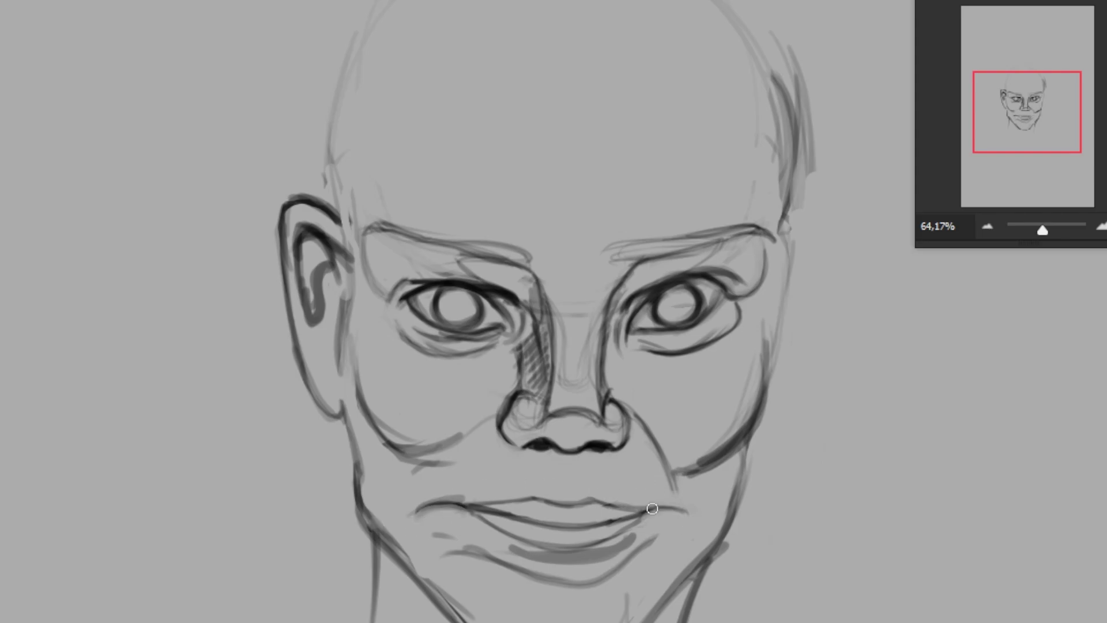
scroll(608, 555, down, 3)
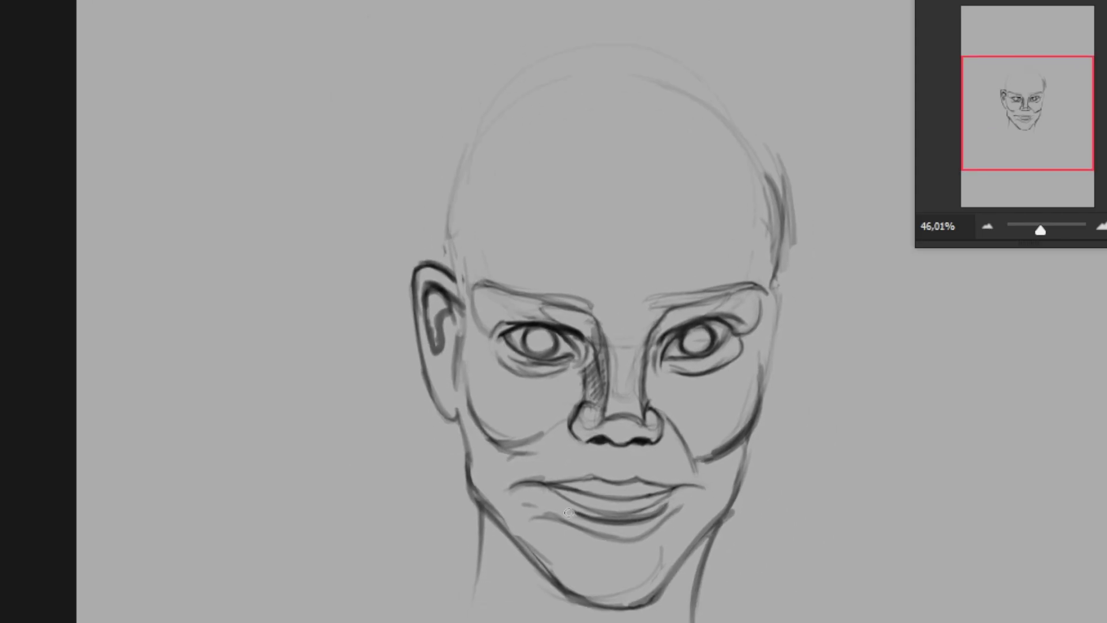
- Replace the old lower lip lines with darker lower and upper lip strokes
mouse_move(668, 548)
mouse_down()
mouse_move(714, 495)
mouse_move(540, 522)
mouse_move(661, 516)
mouse_move(587, 540)
mouse_up()
key(e)
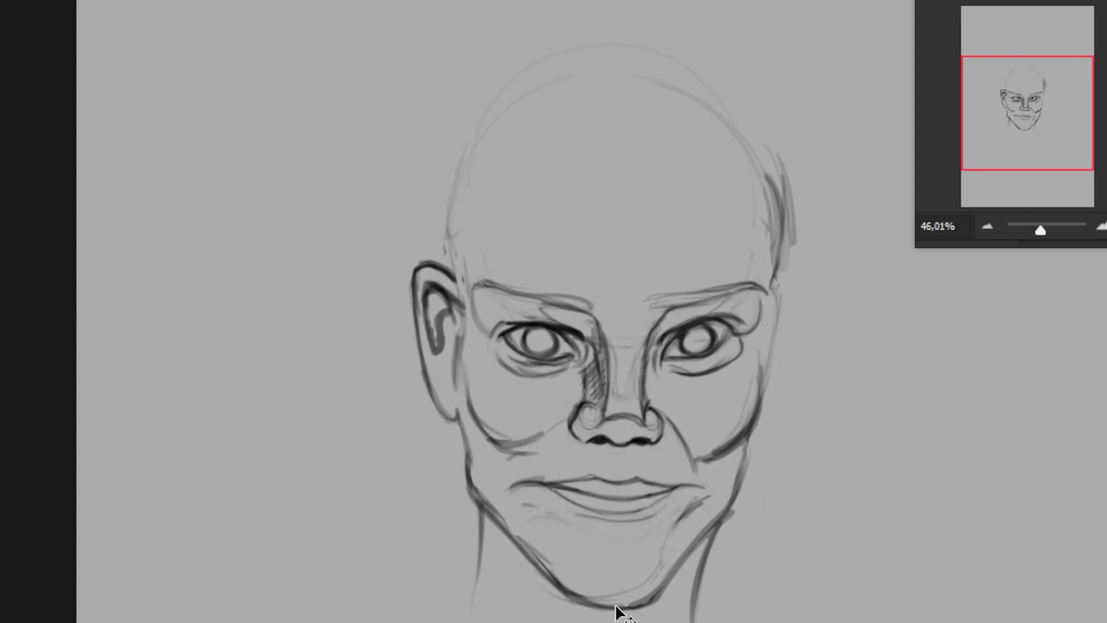
mouse_move(517, 503)
mouse_down()
mouse_move(545, 515)
mouse_move(672, 503)
mouse_up()
key(ctrl+z)
mouse_move(562, 519)
mouse_down()
mouse_move(667, 507)
mouse_move(580, 511)
mouse_up()
drag(553, 484, 618, 475)
- Distort the lassoed chin and jaw area, making the lower face narrower and higher
drag(762, 502, 755, 497)
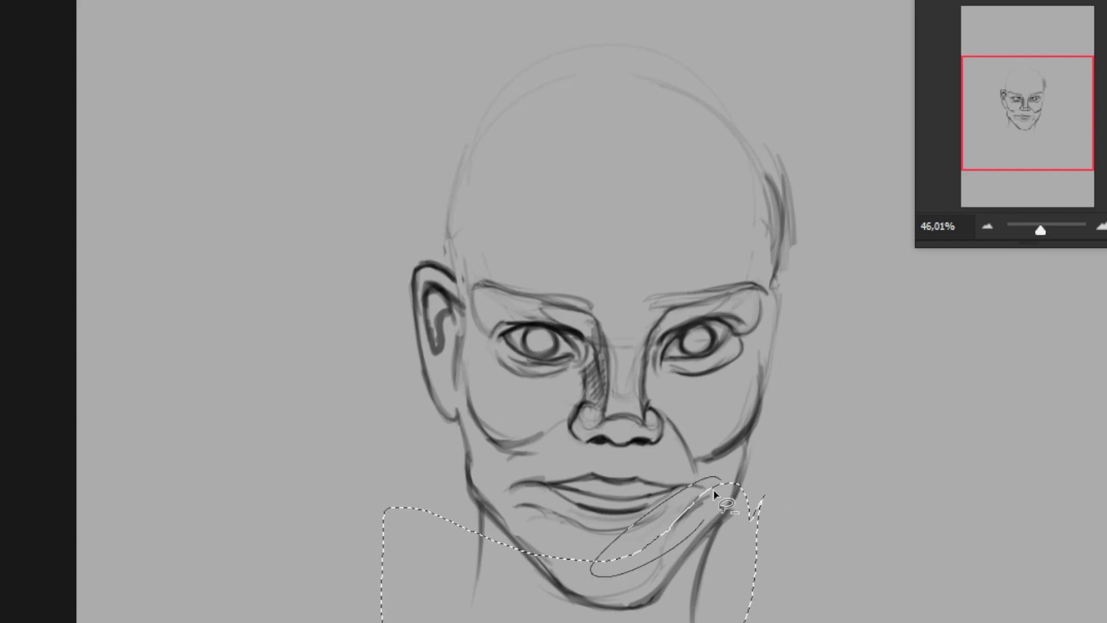
key(ctrl+t)
drag(764, 620, 733, 614)
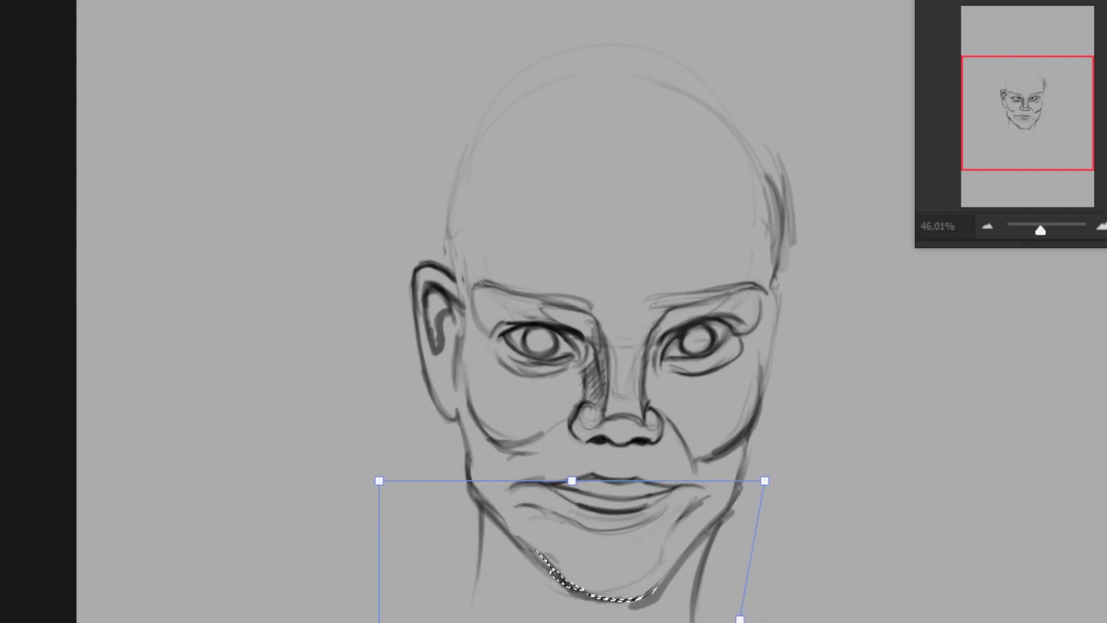
drag(379, 480, 359, 476)
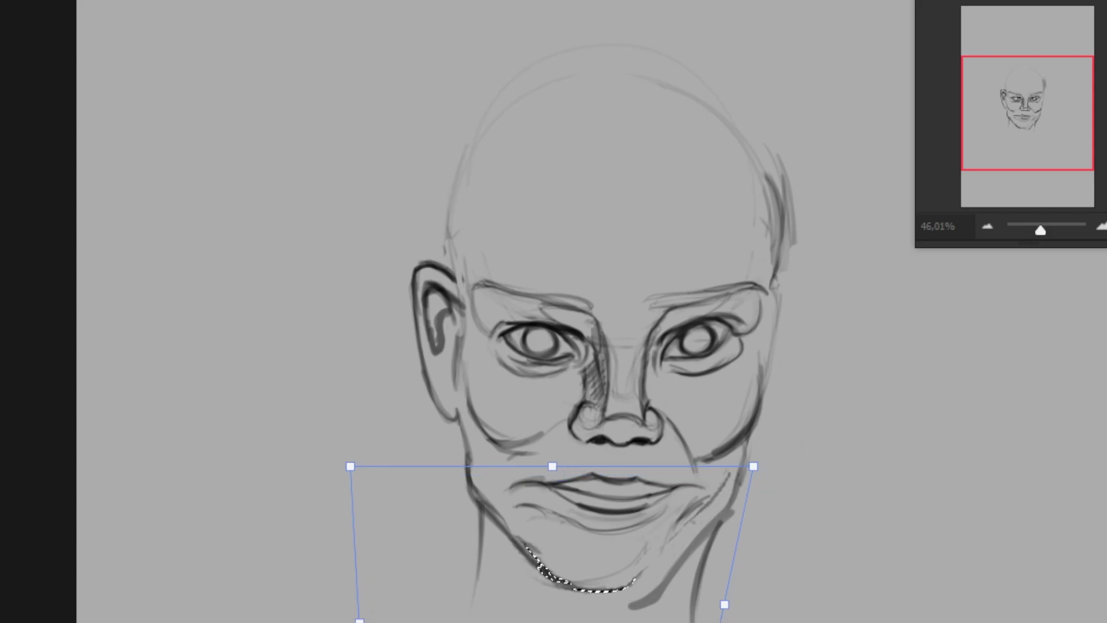
key(Return)
key(ctrl+t)
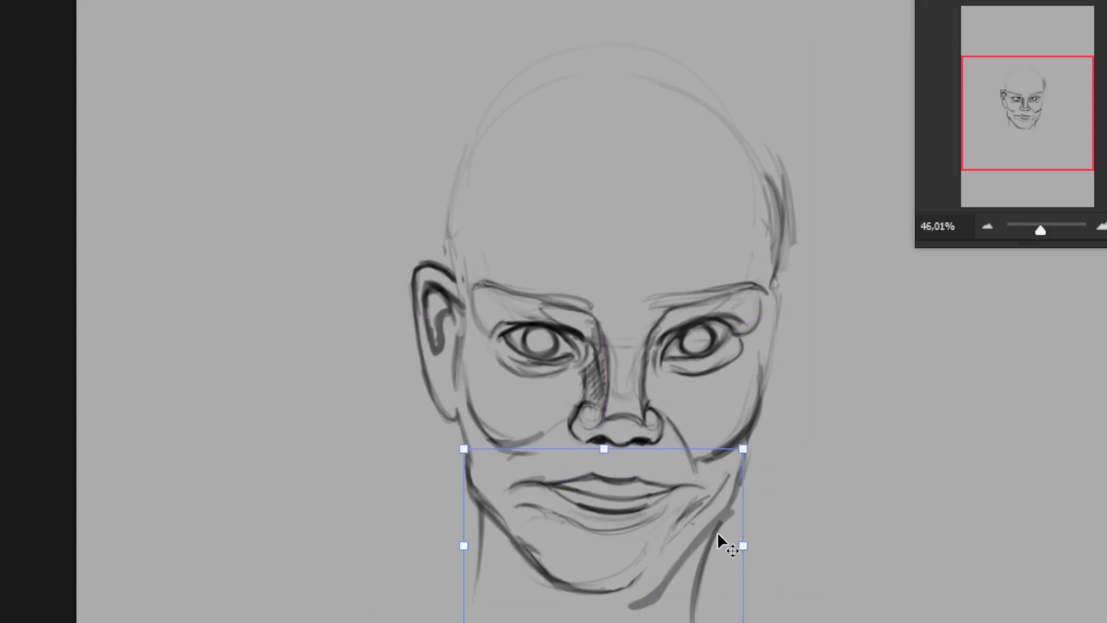
drag(744, 449, 726, 442)
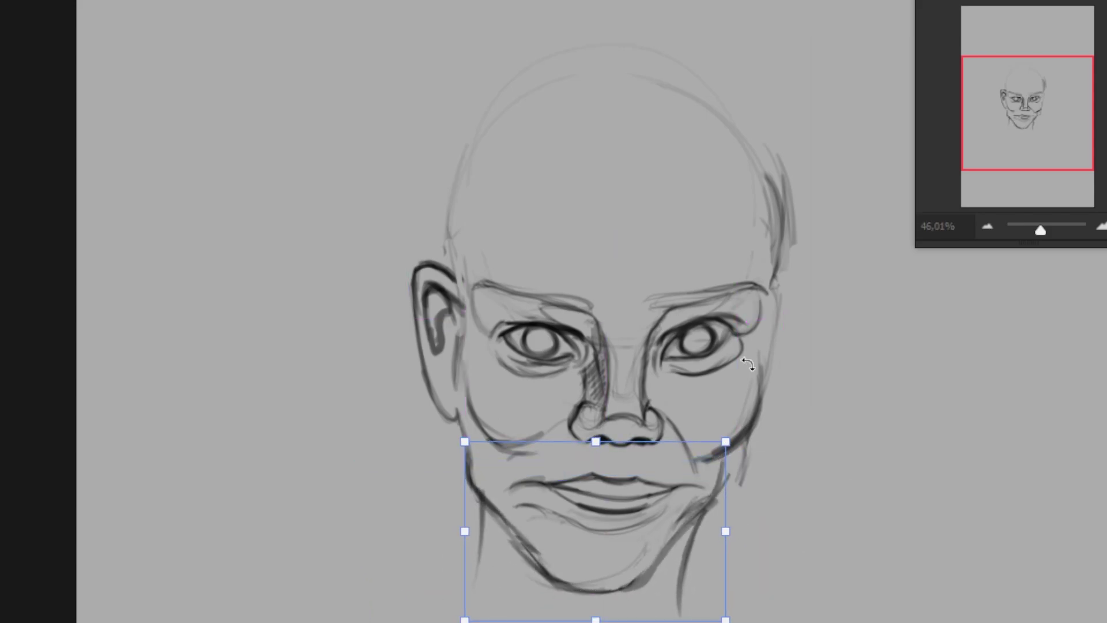
key(Return)
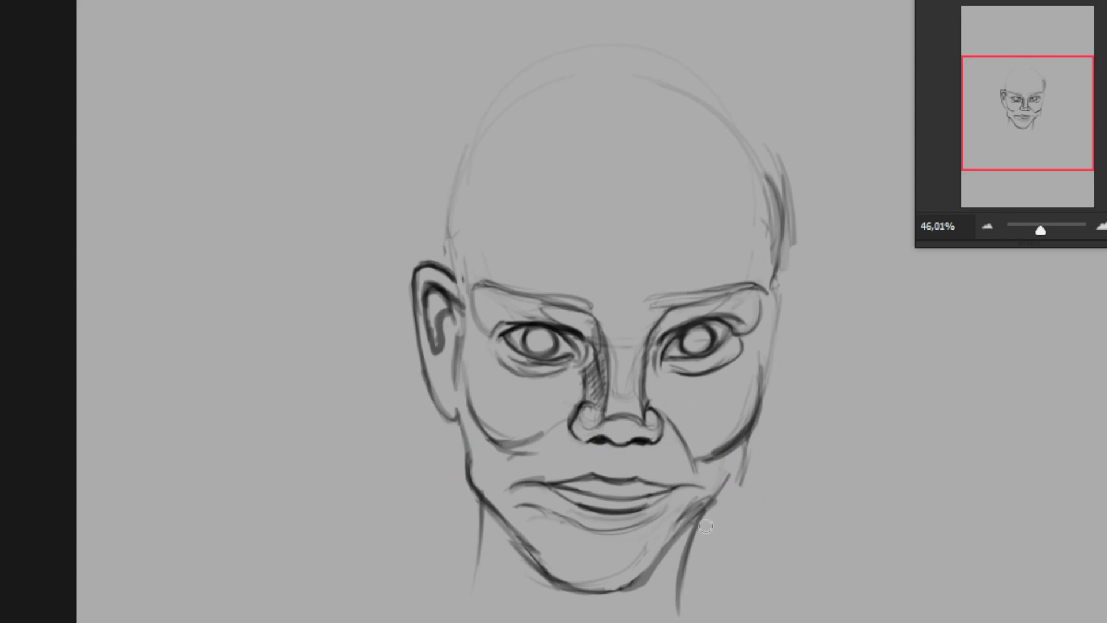
- Retrace the right jaw, right cheek-temple contour and left jaw below the ear darker
drag(736, 496, 765, 357)
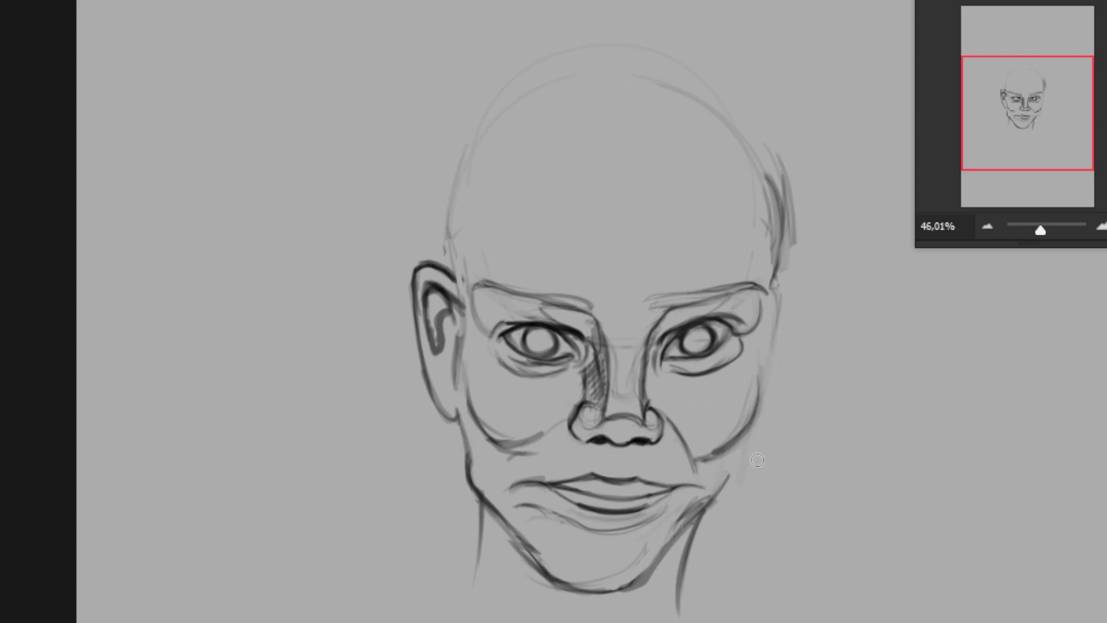
mouse_move(600, 597)
mouse_down()
mouse_move(709, 497)
mouse_move(748, 428)
mouse_move(698, 519)
mouse_up()
drag(748, 432, 643, 585)
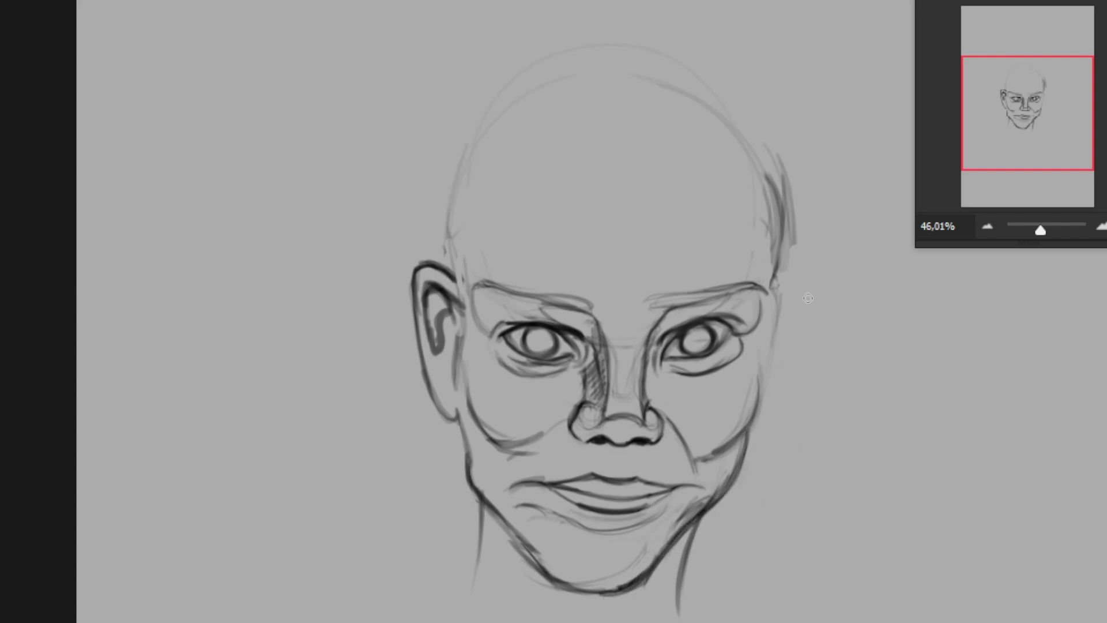
drag(722, 475, 748, 427)
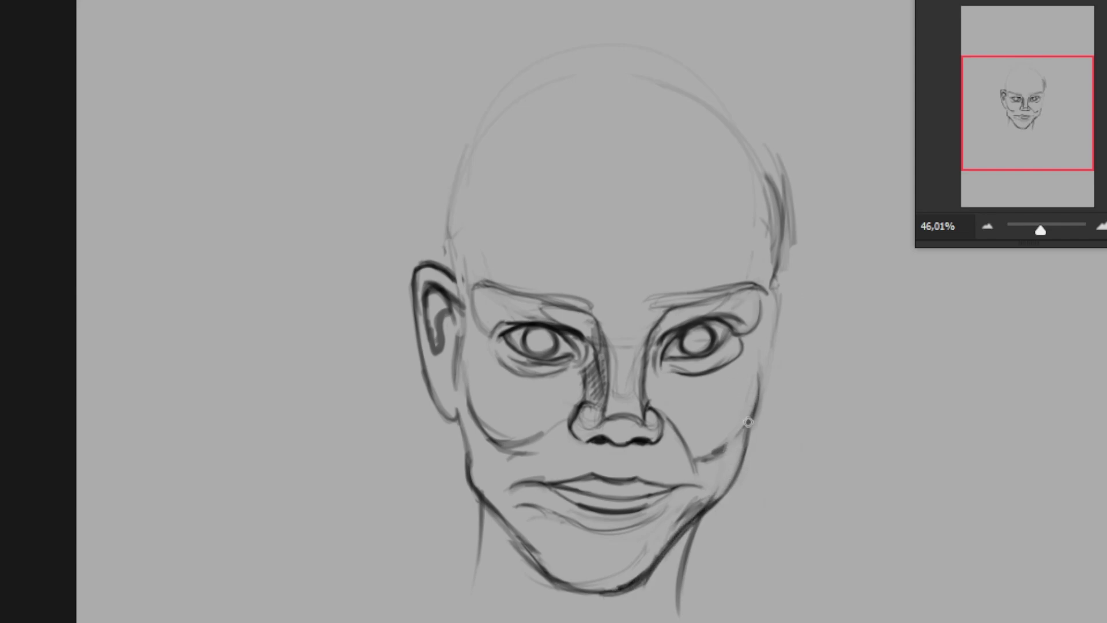
drag(762, 352, 773, 285)
drag(759, 392, 774, 282)
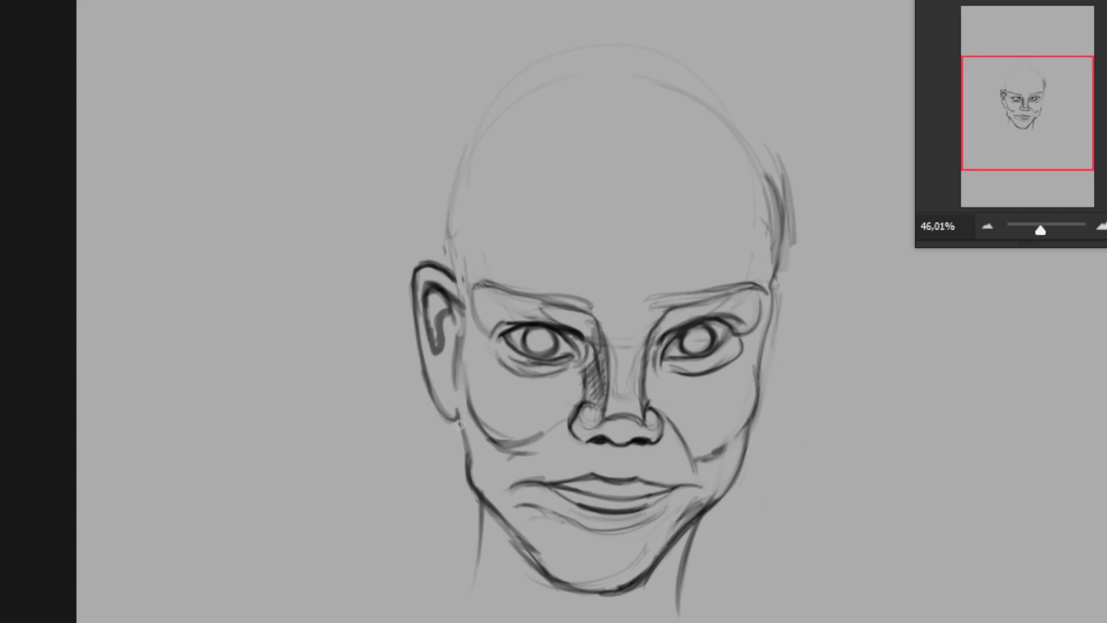
mouse_move(456, 424)
mouse_down()
mouse_move(466, 481)
mouse_move(469, 424)
mouse_move(476, 489)
mouse_move(532, 453)
mouse_up()
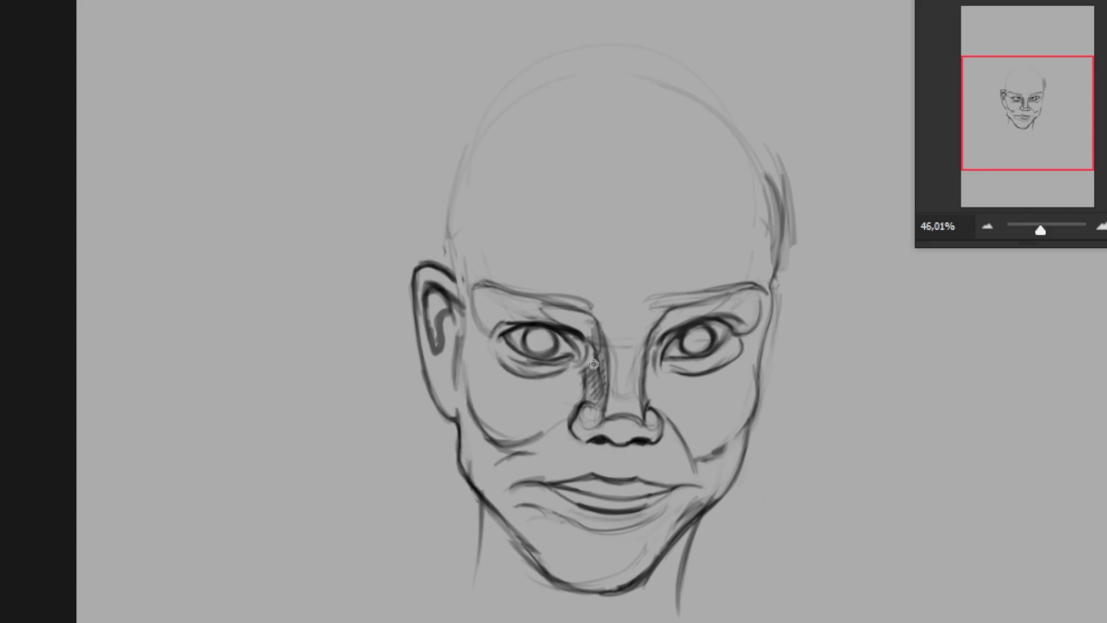
- Add lines under the left eye and beside the nose, then sketch both sides of the neck
drag(586, 363, 522, 397)
drag(695, 370, 652, 406)
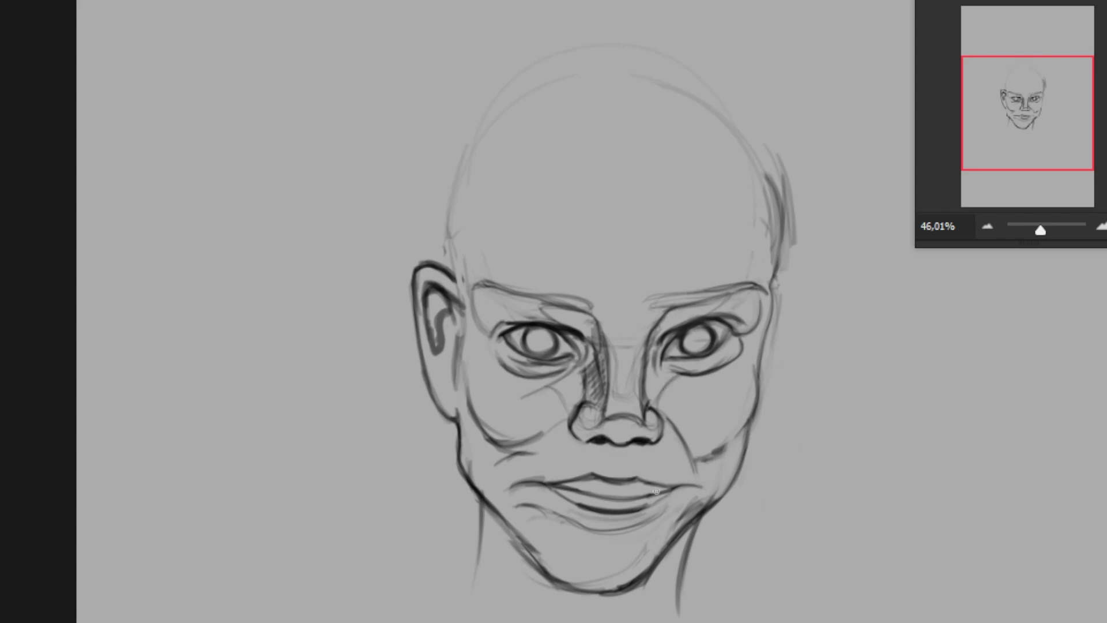
drag(706, 513, 670, 622)
drag(720, 502, 693, 530)
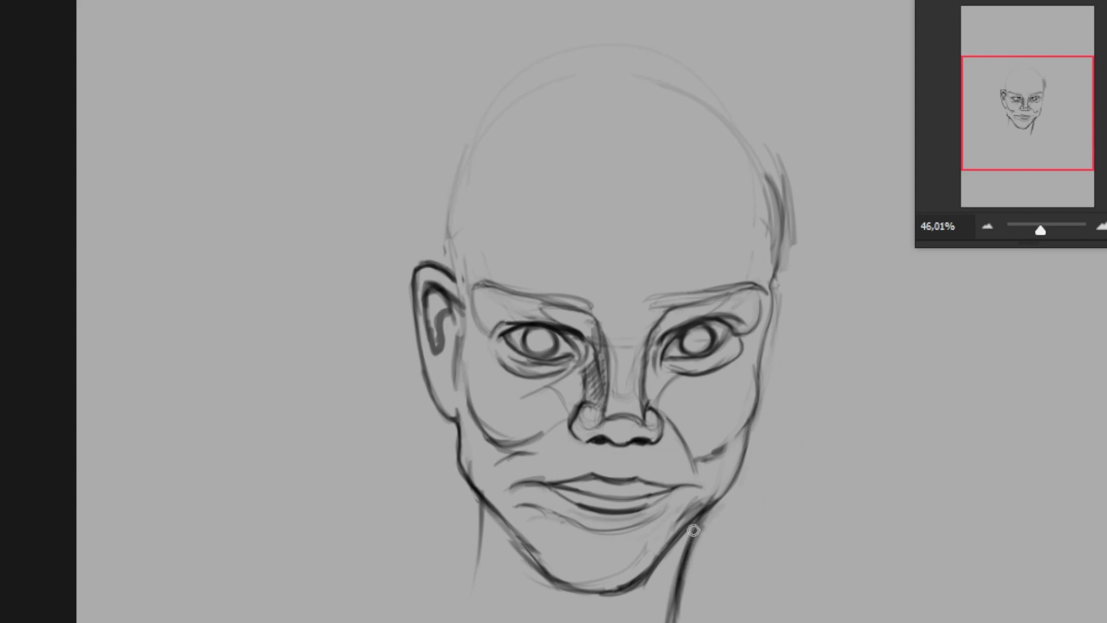
mouse_move(476, 493)
mouse_down()
mouse_move(424, 580)
mouse_move(487, 622)
mouse_up()
- Sketch long shoulder lines extending left and right from the neck
mouse_move(708, 520)
mouse_down()
mouse_move(679, 622)
mouse_move(923, 605)
mouse_up()
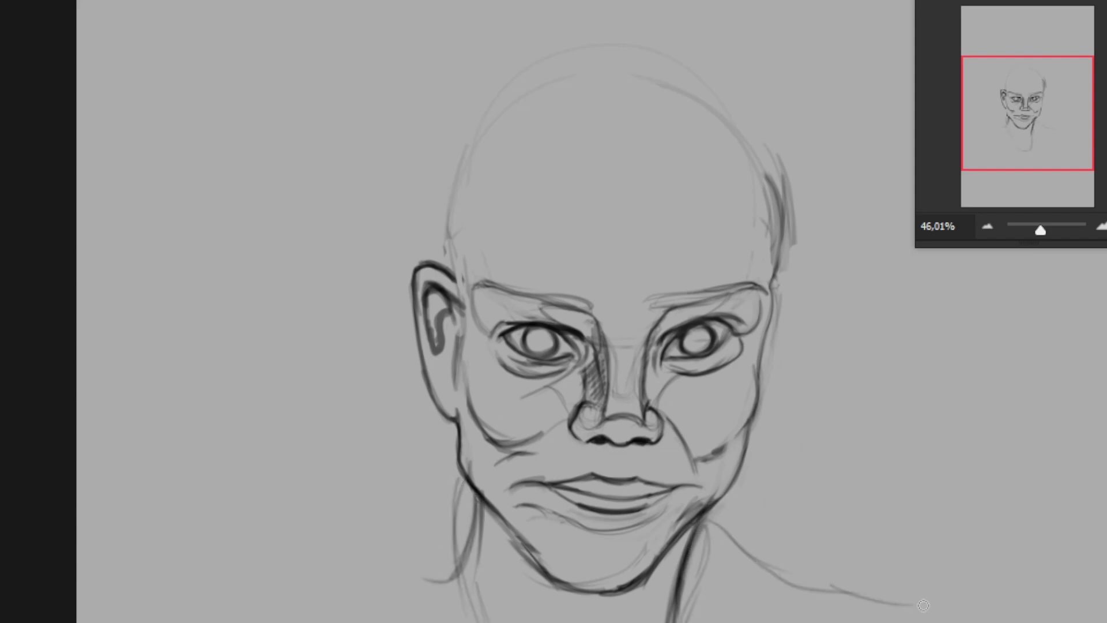
drag(825, 585, 1014, 622)
drag(923, 576, 893, 536)
drag(404, 432, 231, 613)
drag(168, 567, 364, 622)
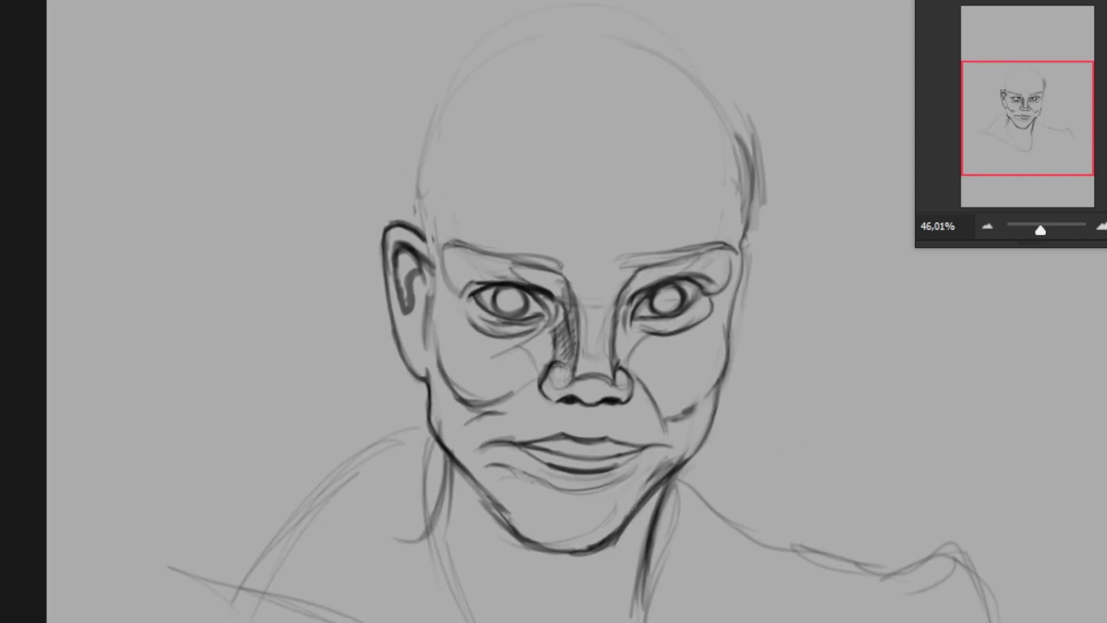
drag(888, 577, 1010, 588)
drag(961, 545, 1021, 621)
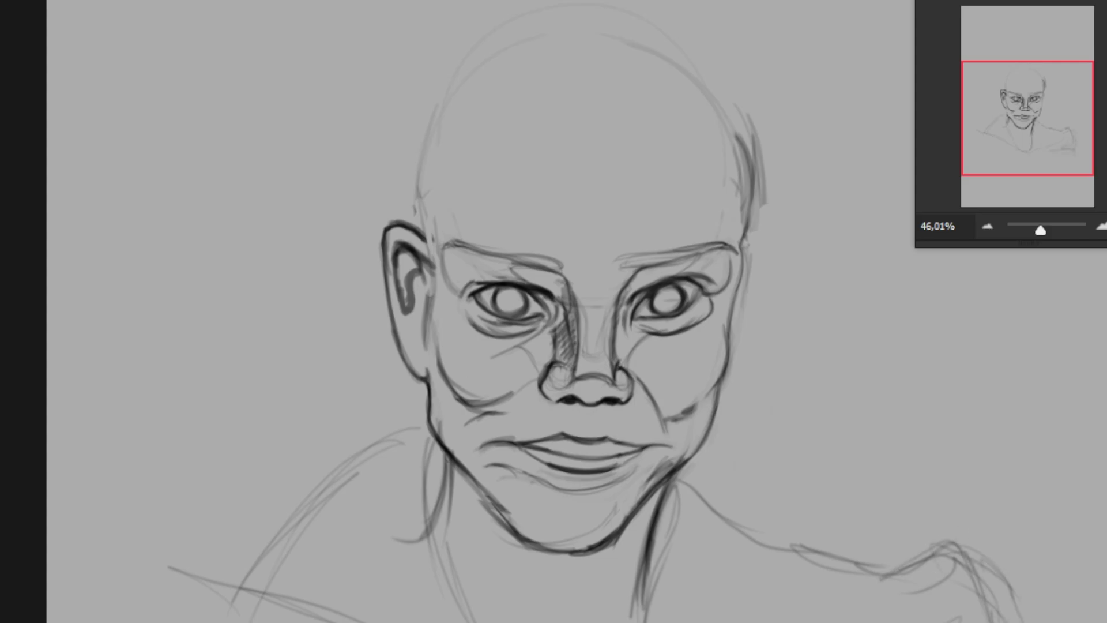
drag(398, 432, 216, 620)
- Erase the faint stray strokes on the lower-right shoulder
scroll(816, 474, down, 3)
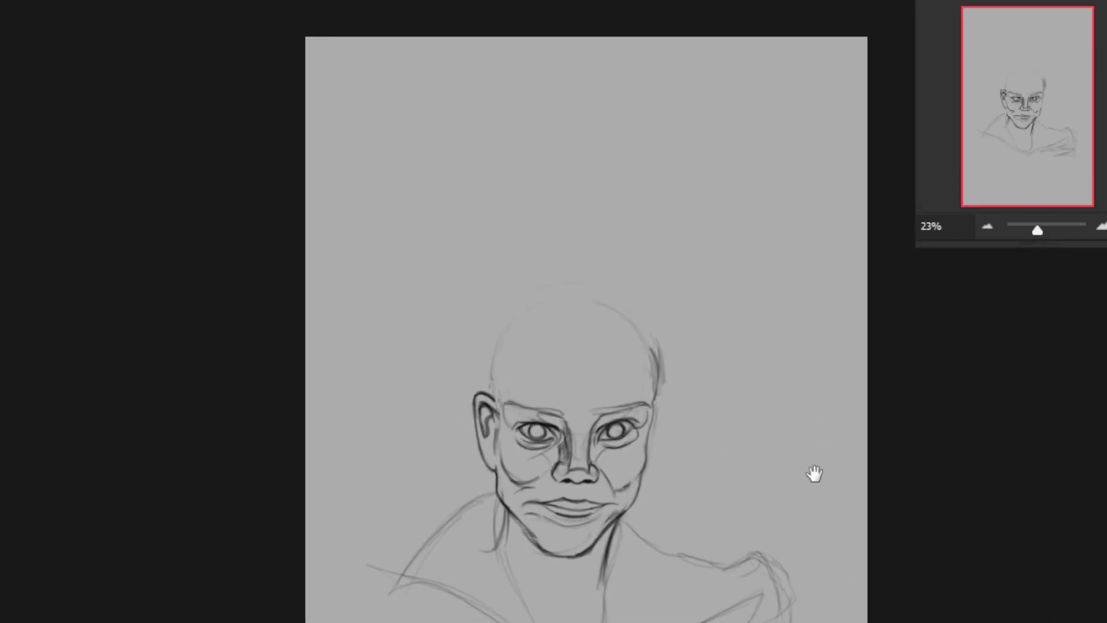
scroll(696, 534, up, 2)
drag(696, 534, 706, 541)
drag(848, 516, 741, 562)
drag(830, 554, 744, 565)
drag(692, 548, 554, 539)
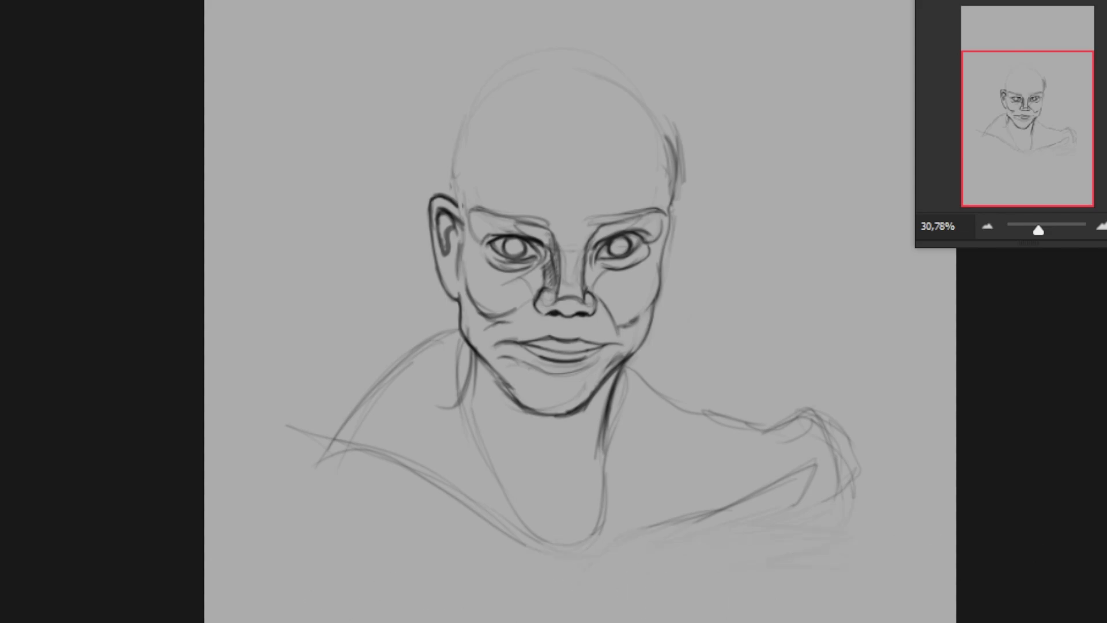
- Darken the neckline, undo the accidental lip stroke, and redraw the neck outline down to the collar
drag(824, 447, 714, 514)
drag(613, 545, 506, 497)
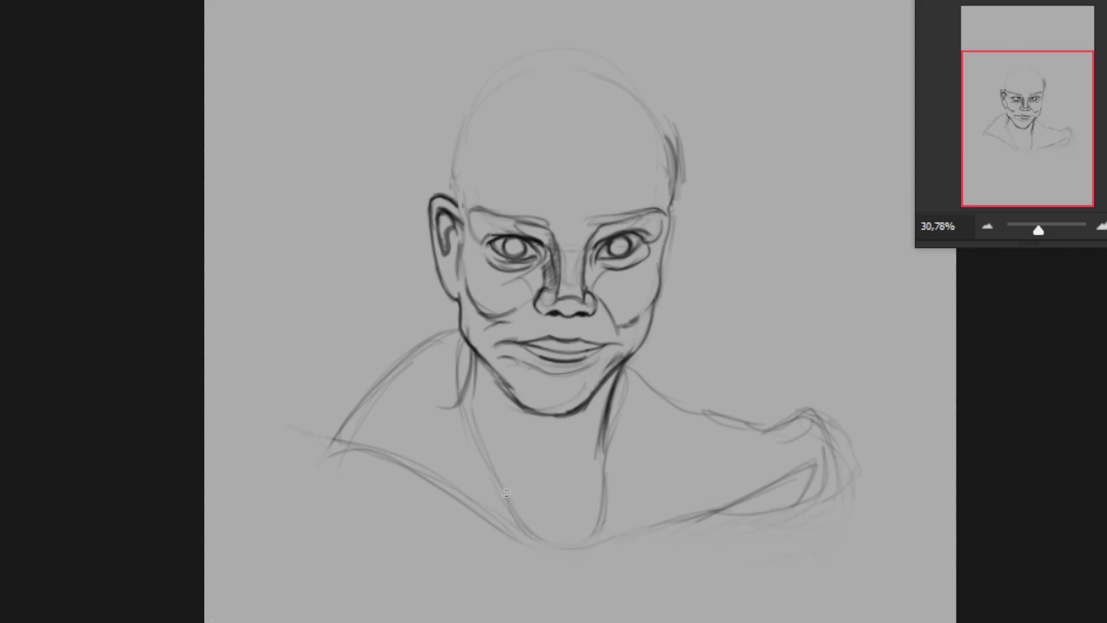
drag(528, 341, 545, 345)
key(ctrl+z)
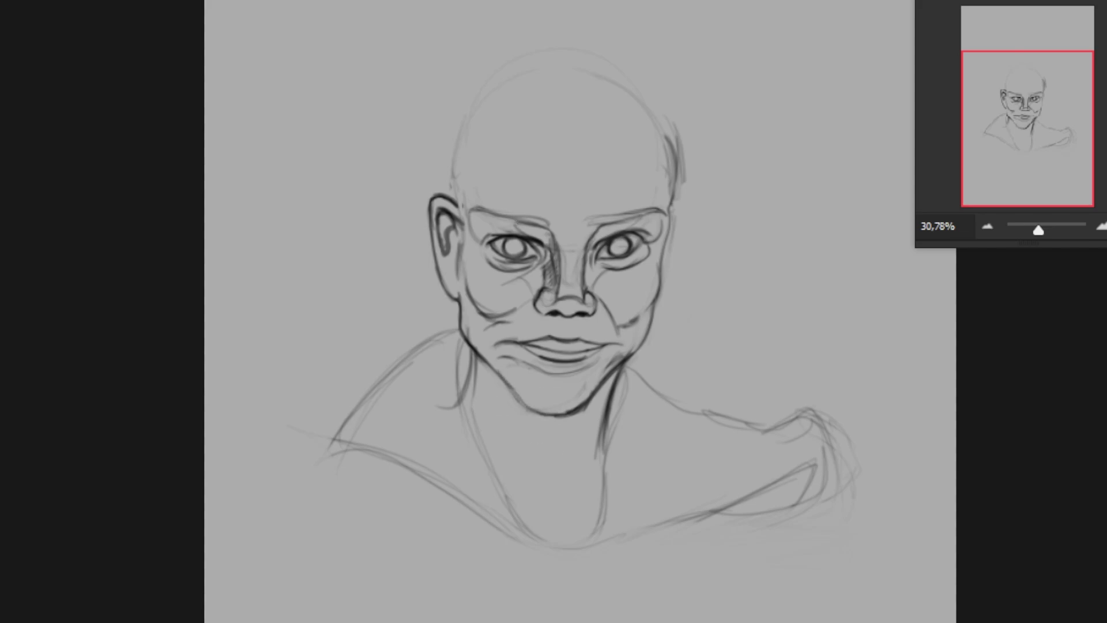
drag(458, 426, 598, 503)
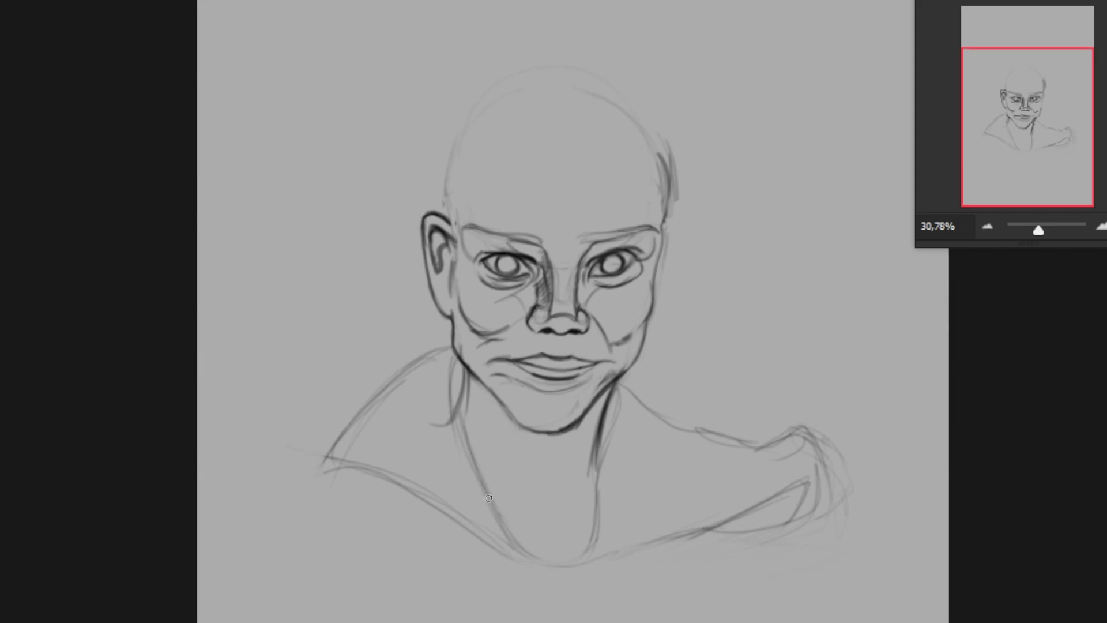
- Draw a darker pointed collar on the left shoulder, undoing the first attempt
mouse_move(392, 370)
mouse_down()
mouse_move(302, 487)
mouse_move(427, 502)
mouse_up()
key(ctrl+z)
key(ctrl+z)
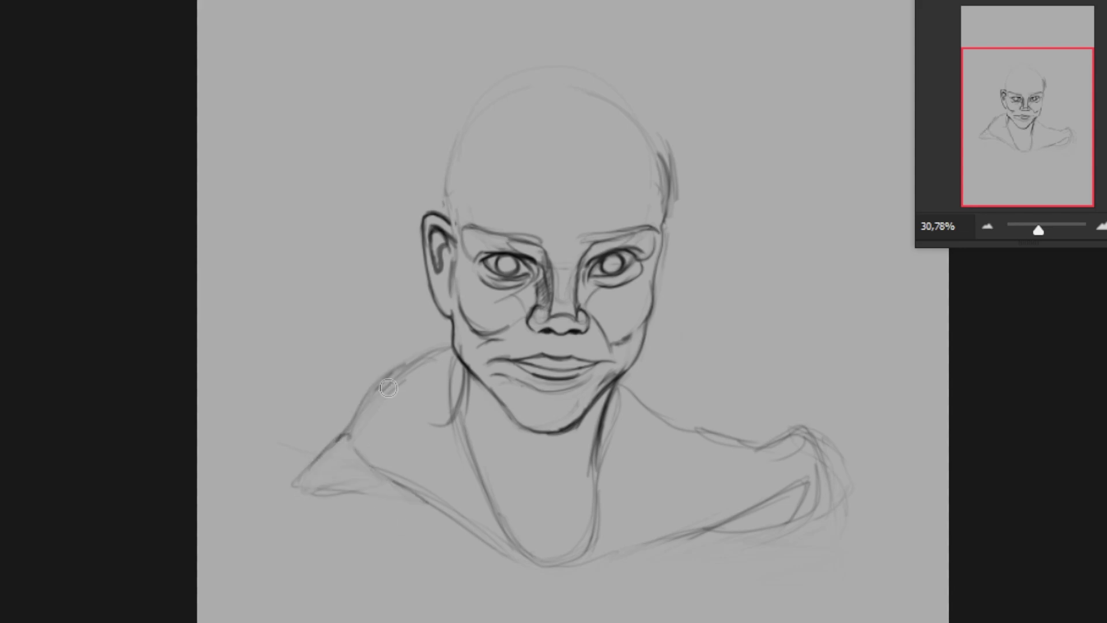
key(ctrl+z)
drag(403, 369, 433, 499)
drag(723, 494, 712, 489)
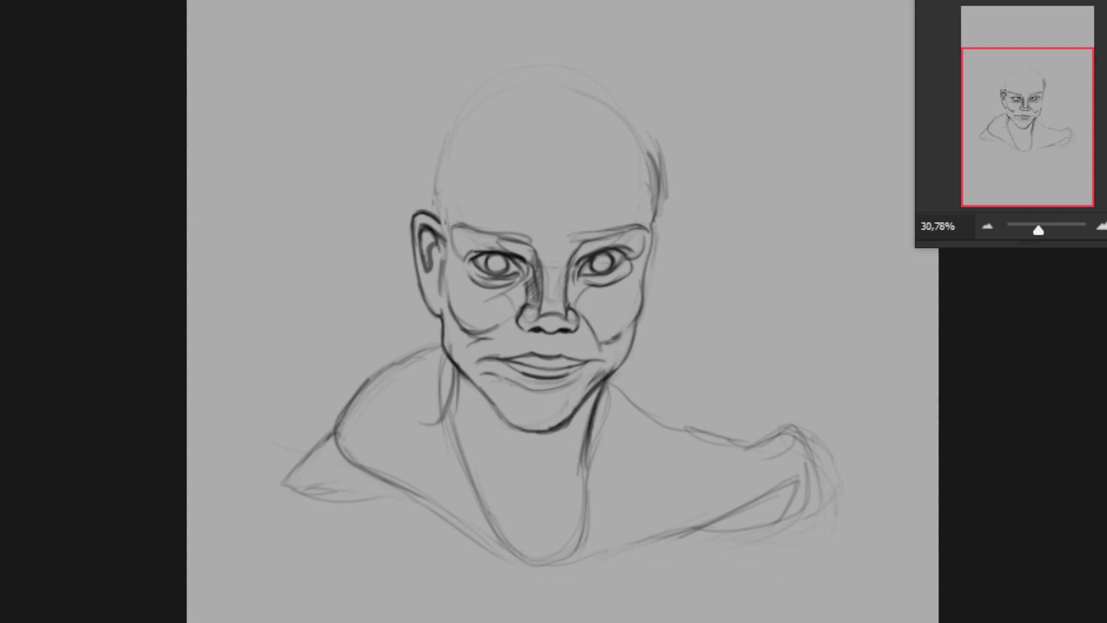
key(ctrl+t)
key(Escape)
- Lasso the right eye and brow and rotate them slightly clockwise, then deselect
drag(640, 242, 568, 253)
key(ctrl+t)
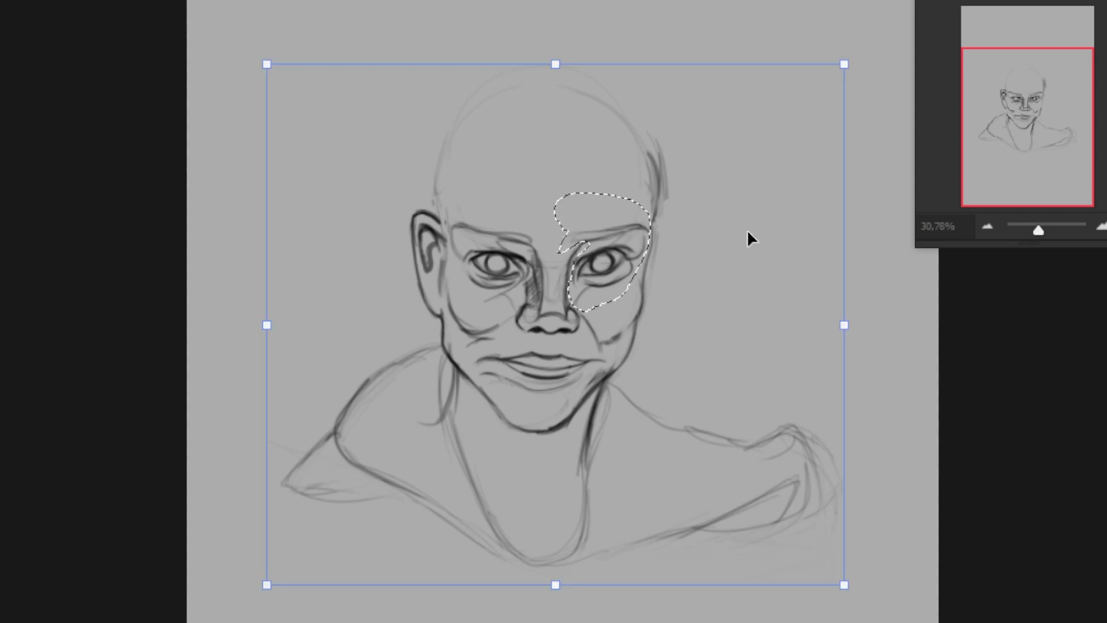
key(Escape)
key(ctrl+t)
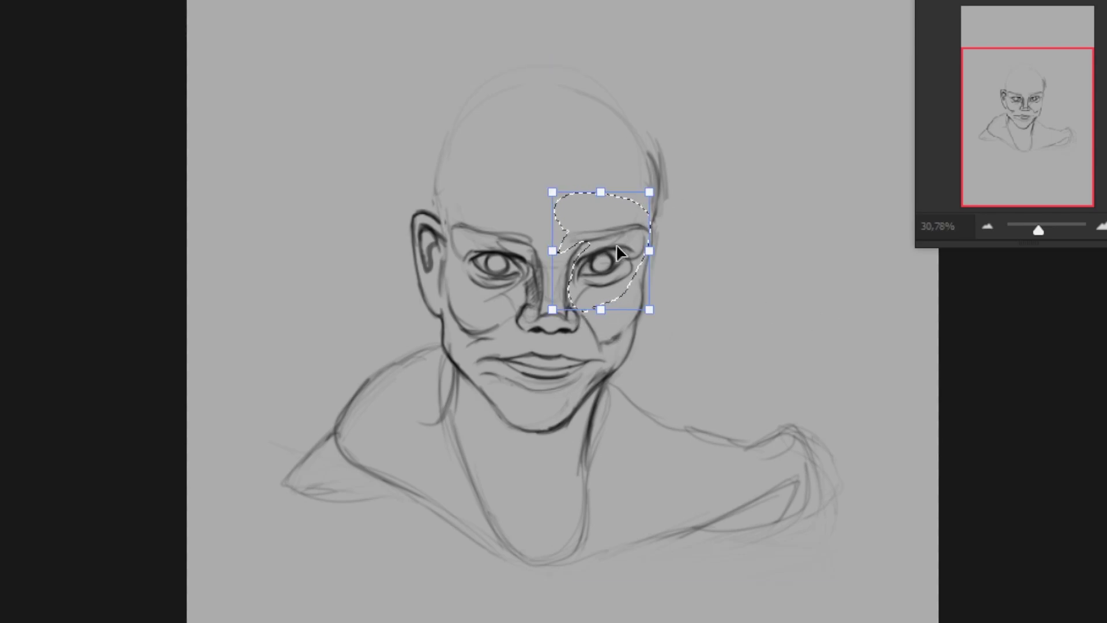
drag(692, 268, 689, 285)
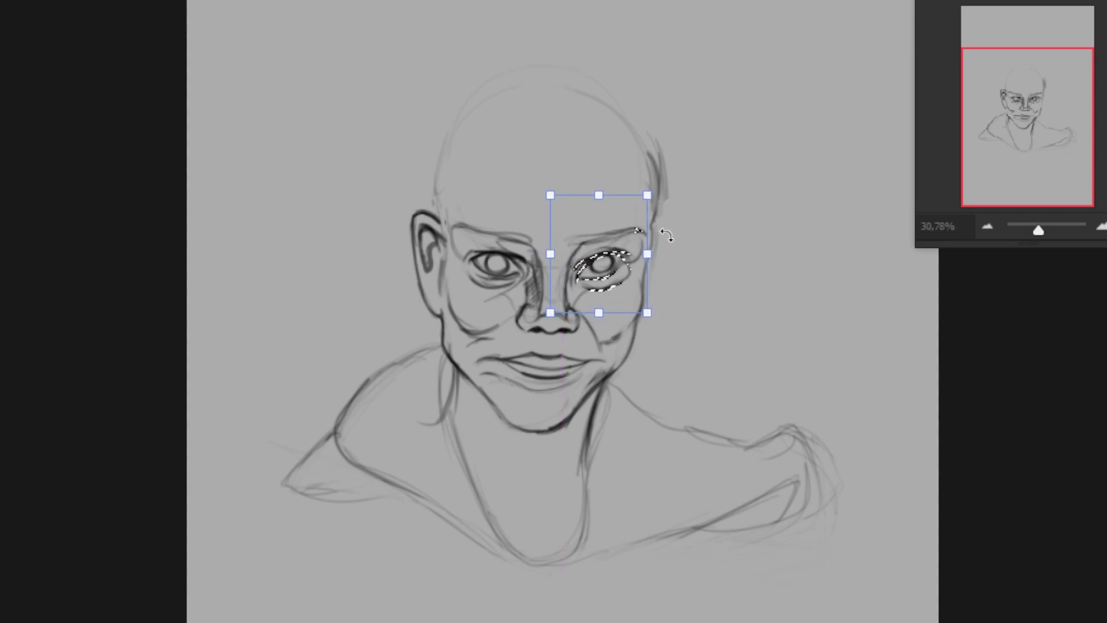
key(Return)
key(ctrl+d)
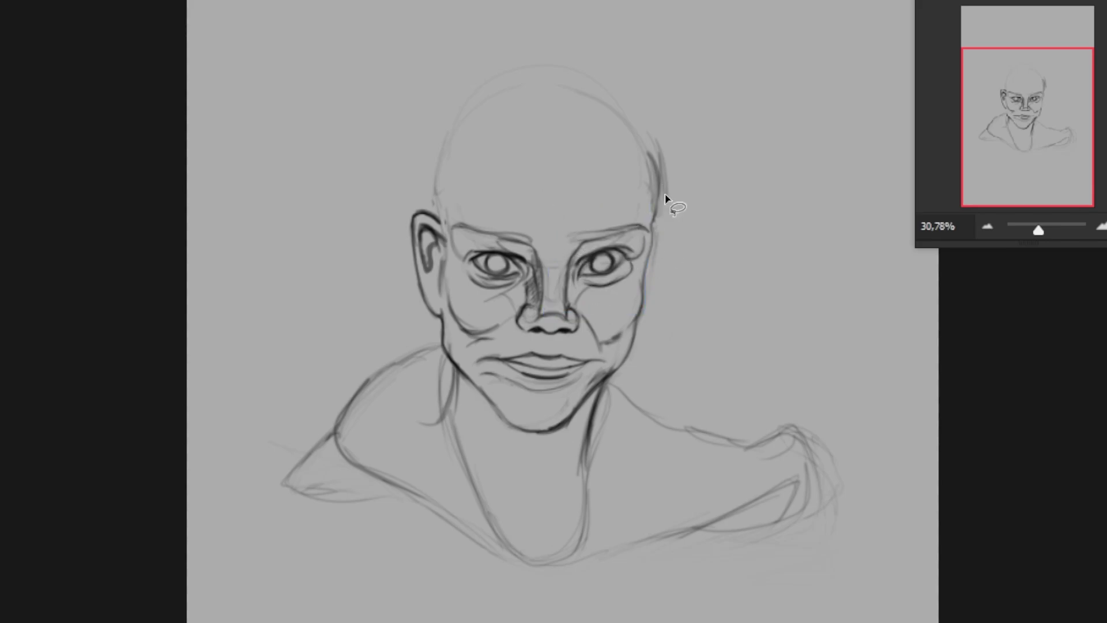
- Reselect the eye region with the Lasso and fine-tune its rotation
key(l)
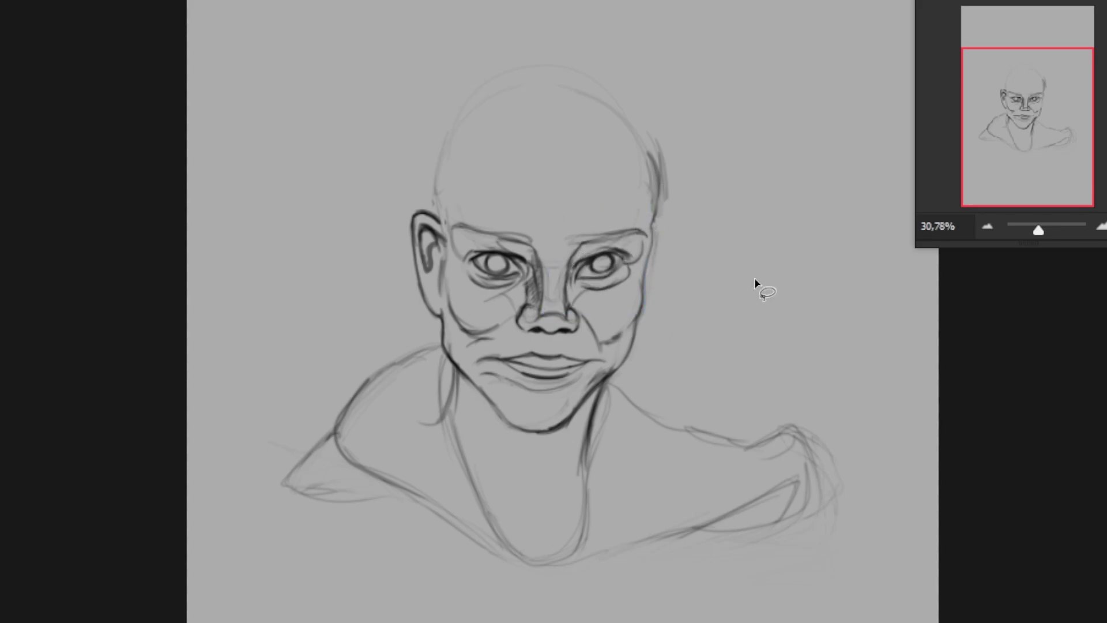
drag(668, 192, 667, 194)
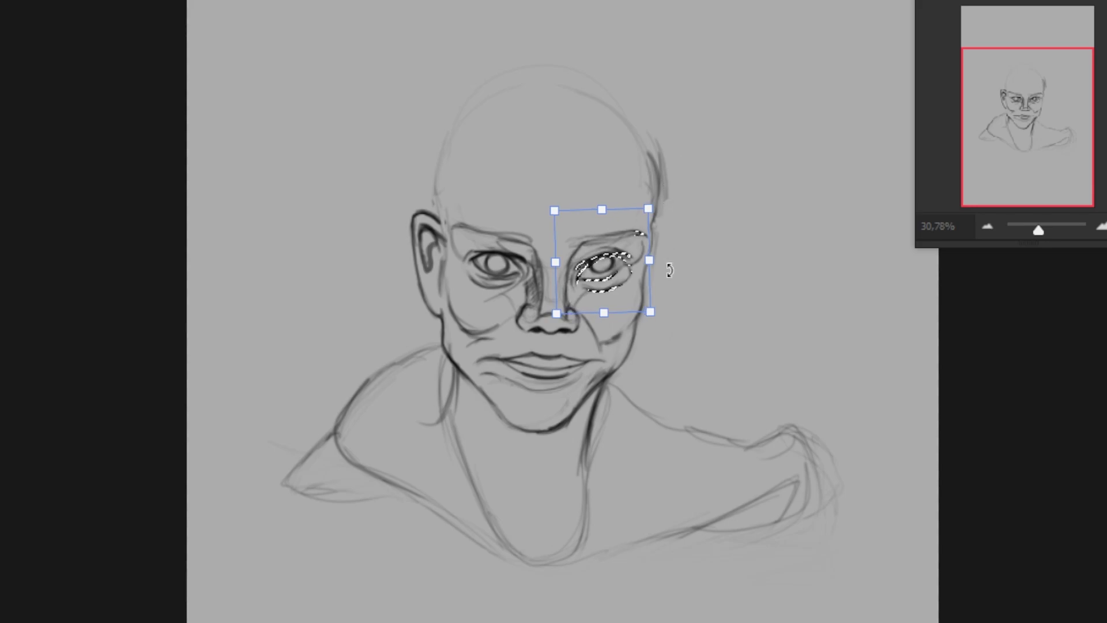
key(Return)
key(ctrl+d)
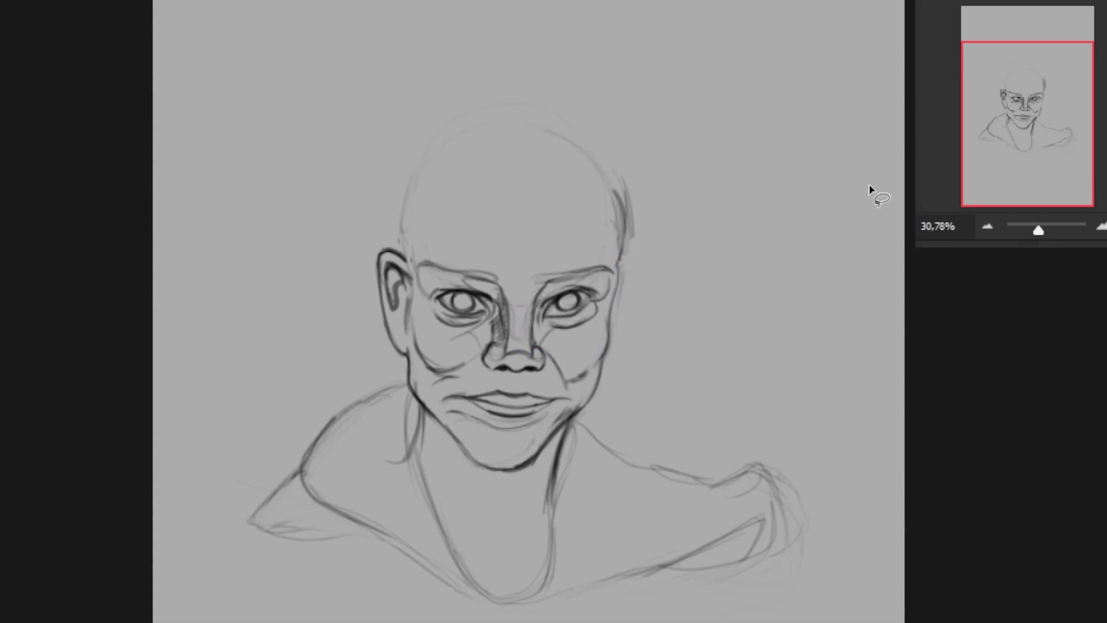
- Draw the hairline across the top of the skull with several curling strands
drag(698, 336, 683, 405)
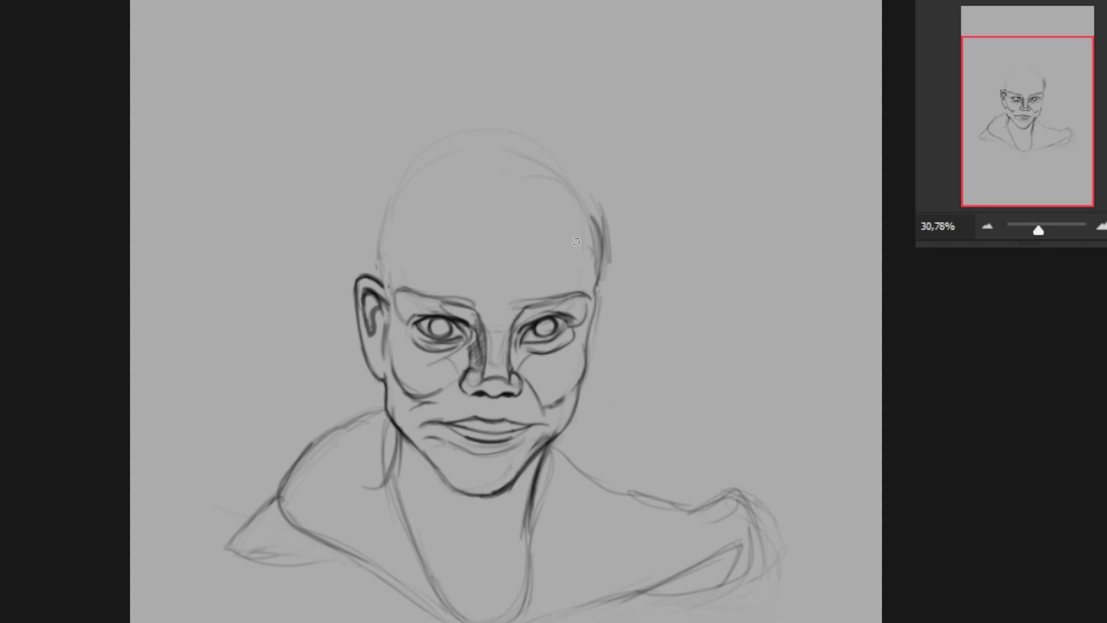
drag(580, 230, 423, 176)
drag(552, 190, 401, 197)
mouse_move(496, 163)
mouse_down()
mouse_move(413, 137)
mouse_move(586, 144)
mouse_up()
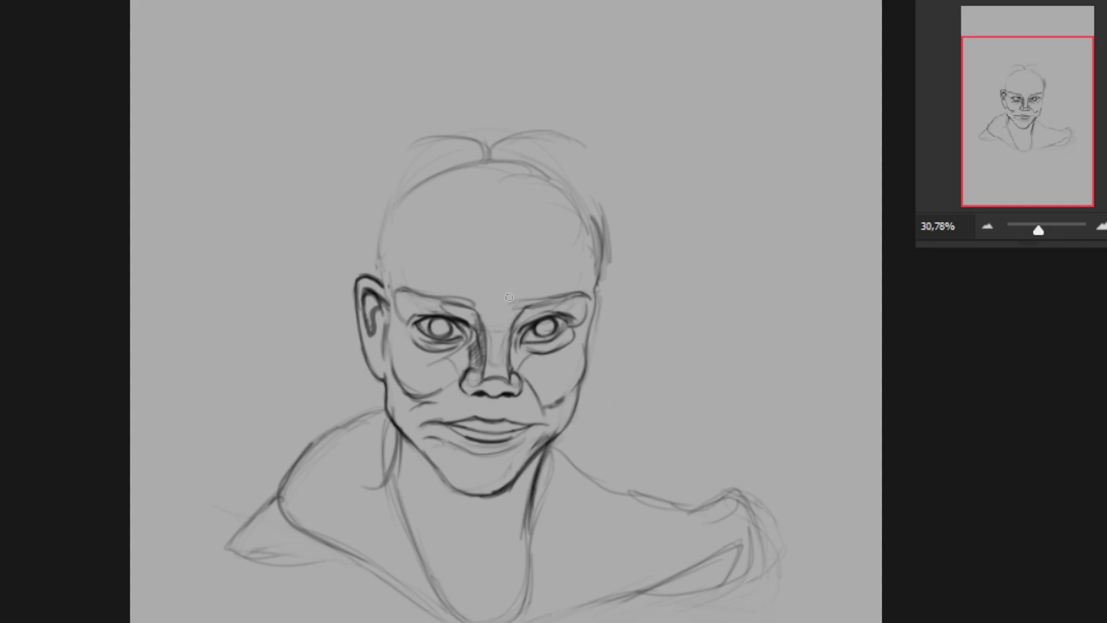
mouse_move(484, 164)
mouse_down()
mouse_move(411, 138)
mouse_move(568, 139)
mouse_up()
drag(412, 136, 343, 178)
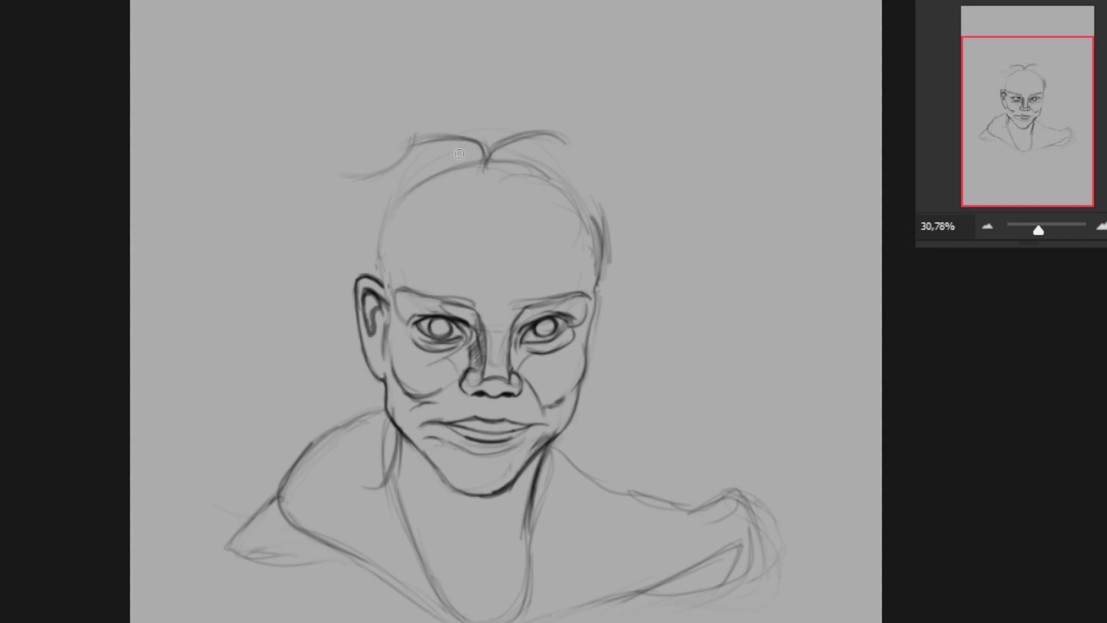
drag(545, 126, 620, 150)
- Sketch a looped bun on the top-left of the head, with a strand down to the ear
mouse_move(411, 132)
mouse_down()
mouse_move(339, 173)
mouse_move(323, 110)
mouse_up()
mouse_move(369, 81)
mouse_down()
mouse_move(357, 111)
mouse_move(404, 144)
mouse_move(323, 109)
mouse_move(369, 182)
mouse_move(406, 131)
mouse_move(473, 112)
mouse_up()
drag(485, 165, 554, 127)
mouse_move(404, 138)
mouse_down()
mouse_move(491, 164)
mouse_move(362, 271)
mouse_move(534, 182)
mouse_move(594, 265)
mouse_up()
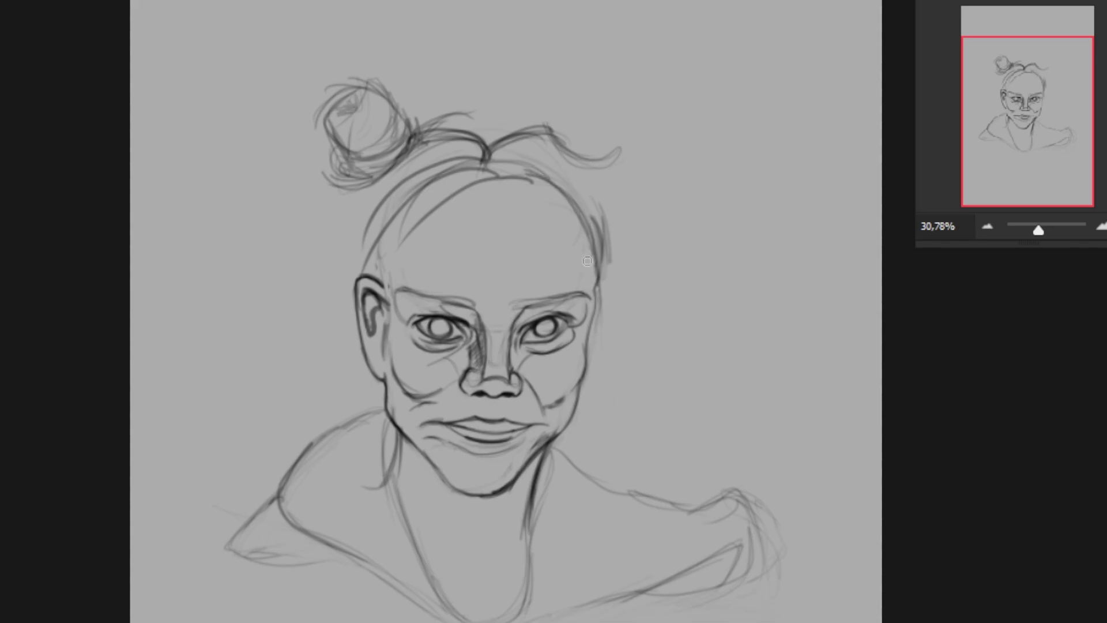
- Thicken the right head contour, sketch the right bun, and hatch both buns
mouse_move(579, 202)
mouse_down()
mouse_move(597, 346)
mouse_move(608, 300)
mouse_up()
mouse_move(557, 122)
mouse_down()
mouse_move(608, 178)
mouse_move(556, 115)
mouse_move(606, 168)
mouse_move(634, 69)
mouse_move(634, 139)
mouse_move(612, 144)
mouse_up()
drag(663, 81, 606, 133)
drag(594, 63, 588, 98)
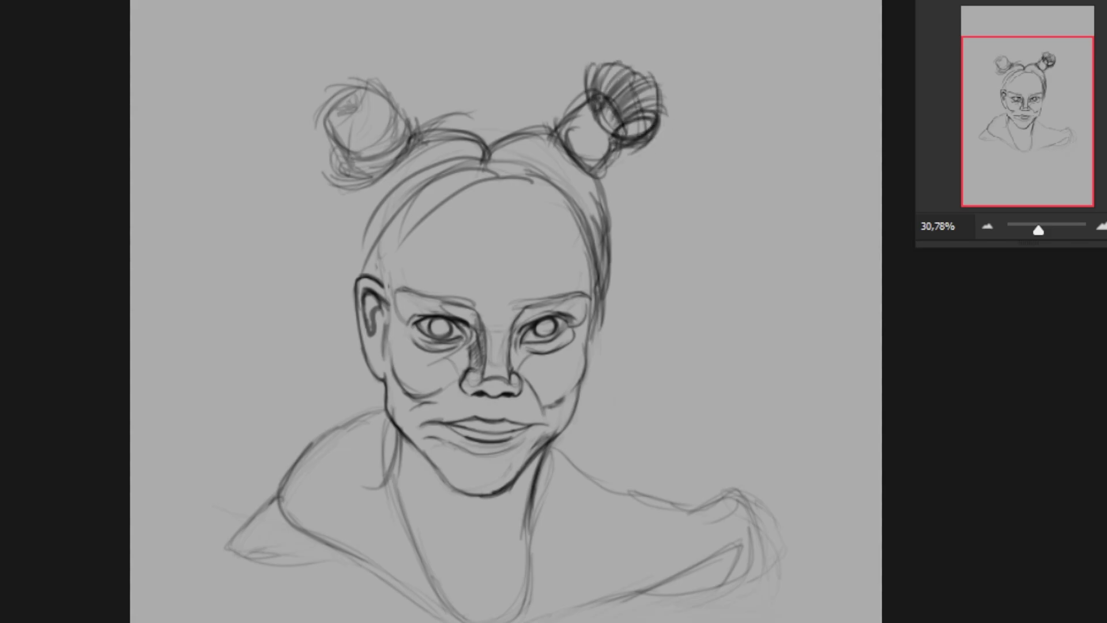
mouse_move(383, 69)
mouse_down()
mouse_move(378, 121)
mouse_move(323, 153)
mouse_move(393, 97)
mouse_move(384, 75)
mouse_up()
- Darken the left bun with hatching and wrap strands around it
drag(338, 115, 317, 141)
mouse_move(352, 87)
mouse_down()
mouse_move(314, 127)
mouse_move(342, 85)
mouse_up()
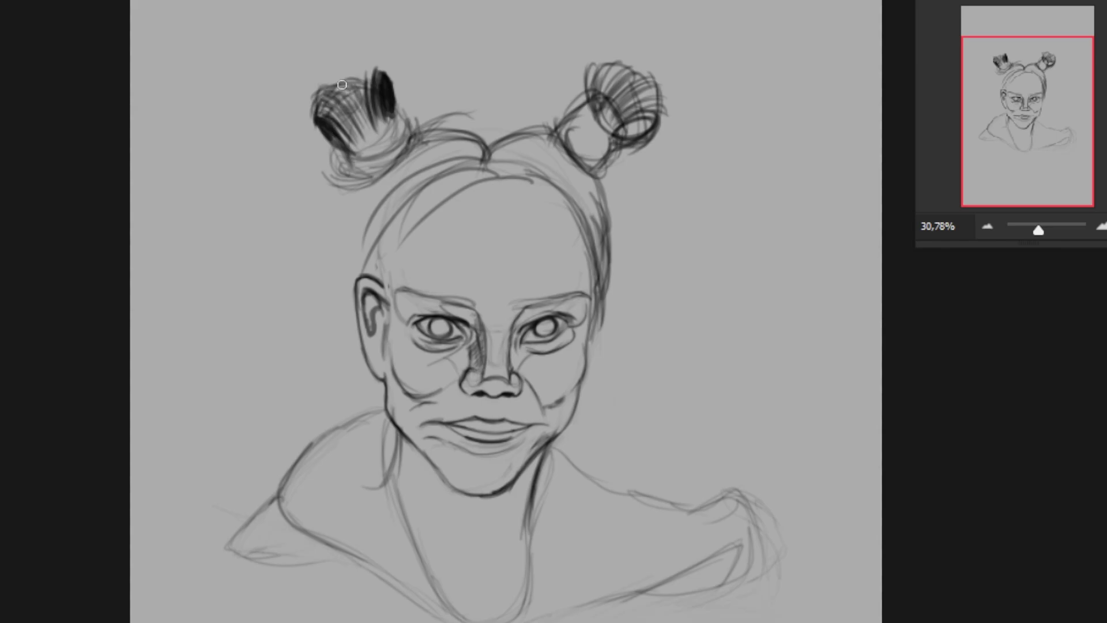
drag(346, 156, 262, 231)
drag(406, 112, 332, 196)
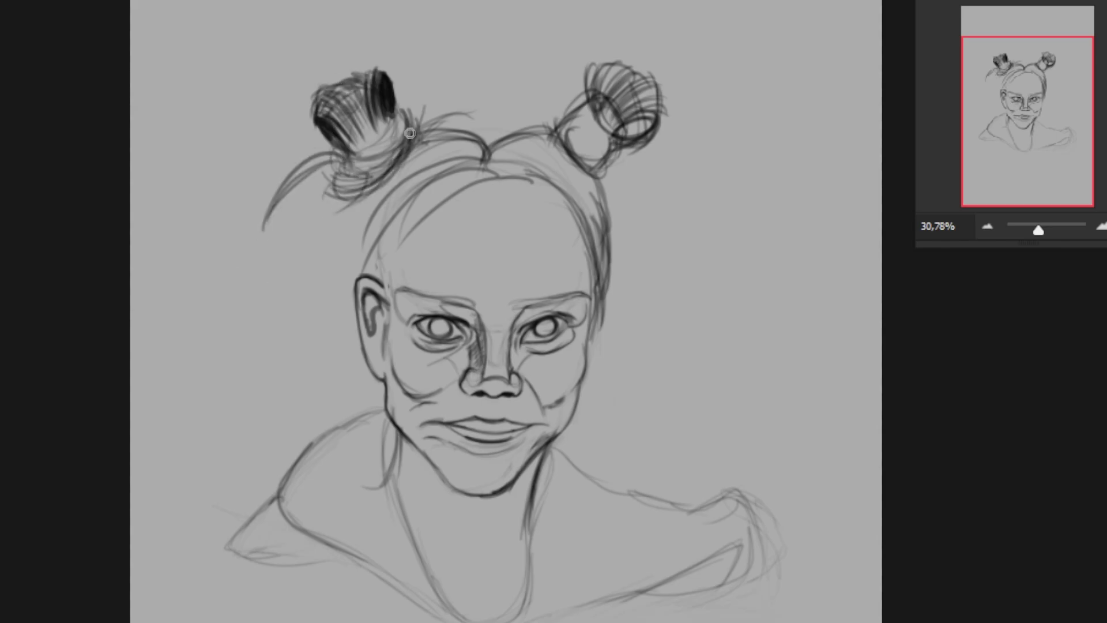
drag(490, 113, 347, 174)
drag(404, 132, 340, 190)
- Add dark strands hanging from the right bun along the right side of the hair
drag(588, 118, 554, 170)
mouse_move(608, 109)
mouse_down()
mouse_move(577, 176)
mouse_move(652, 283)
mouse_up()
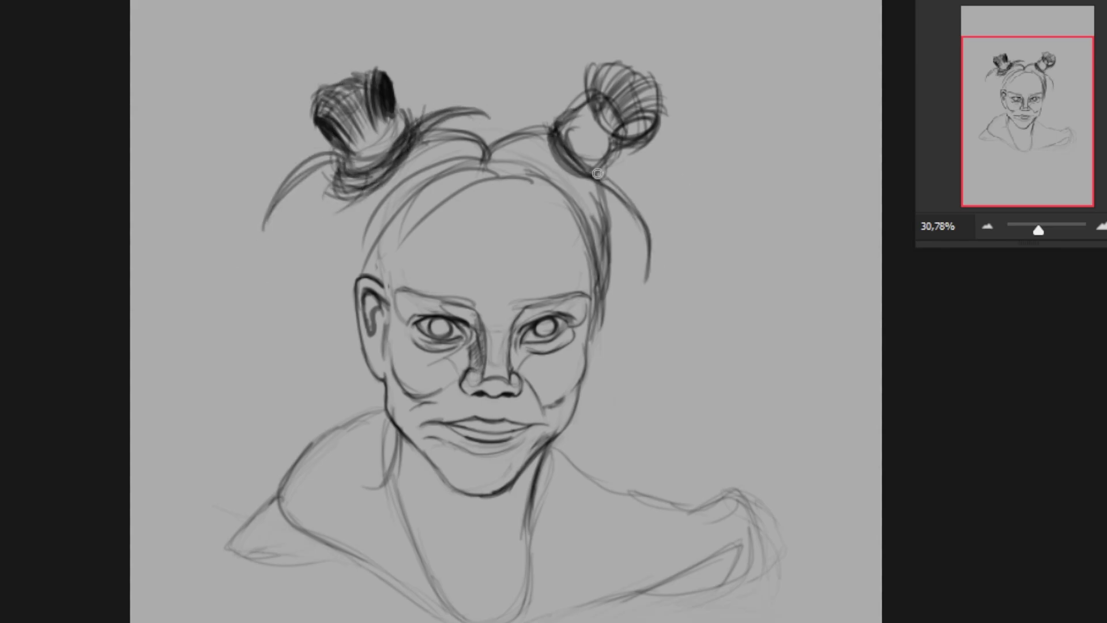
mouse_move(594, 173)
mouse_down()
mouse_move(646, 297)
mouse_move(675, 317)
mouse_move(674, 242)
mouse_move(603, 295)
mouse_up()
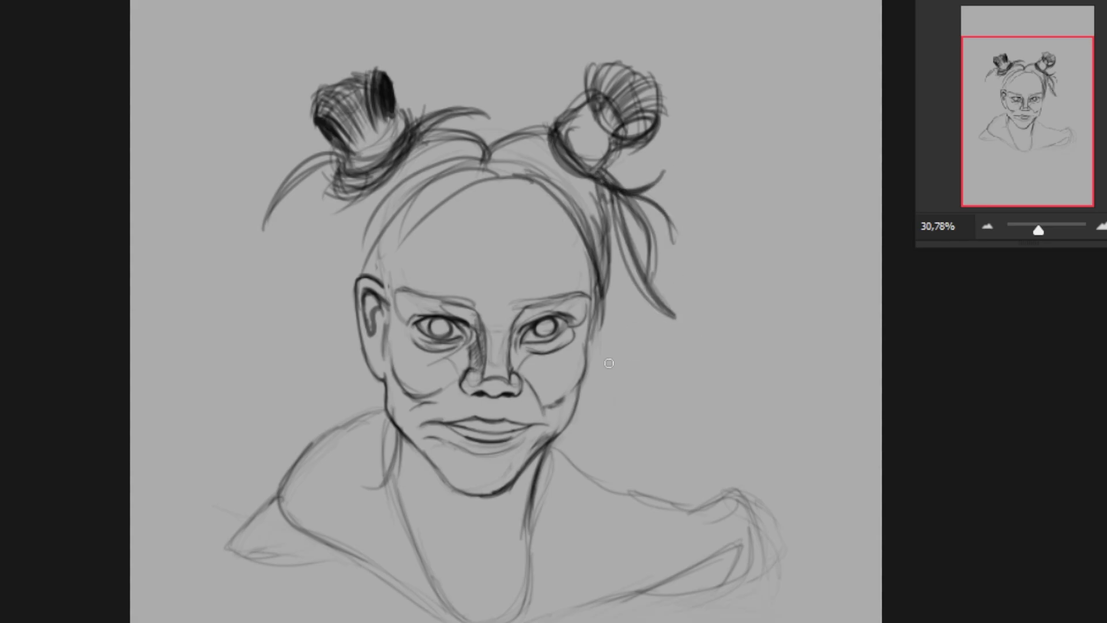
drag(526, 186, 538, 195)
drag(582, 248, 605, 386)
drag(563, 179, 614, 317)
mouse_move(591, 205)
mouse_down()
mouse_move(632, 363)
mouse_move(635, 340)
mouse_up()
drag(615, 294, 632, 348)
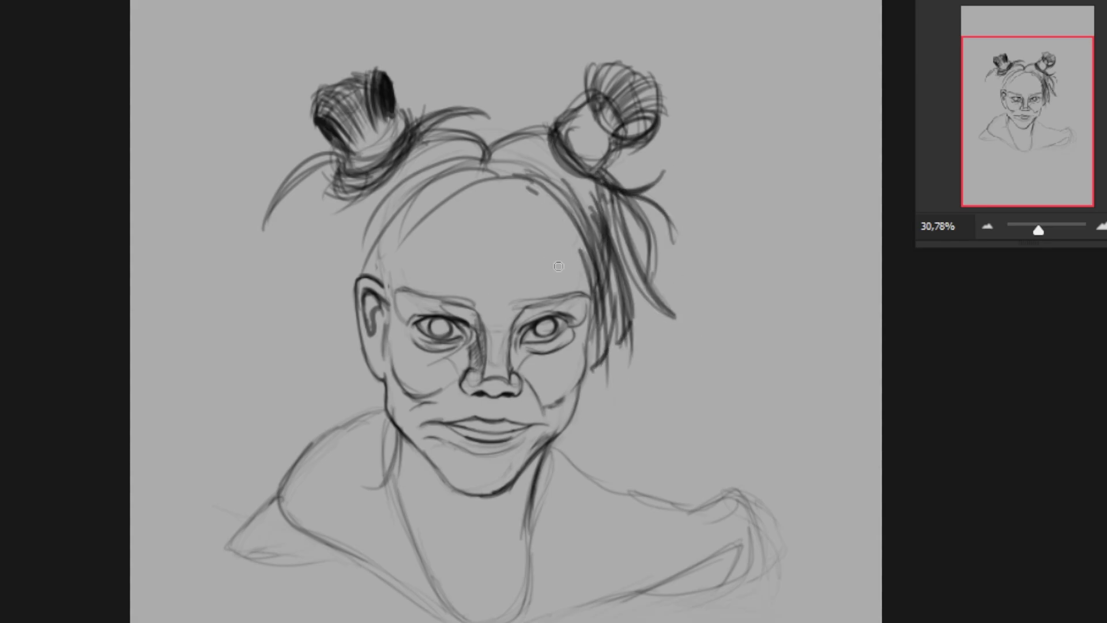
- Add a long strand left from the left bun and densely hatch the right bun
drag(342, 86, 245, 137)
mouse_move(600, 110)
mouse_down()
mouse_move(678, 63)
mouse_move(684, 75)
mouse_up()
mouse_move(611, 86)
mouse_down()
mouse_move(632, 69)
mouse_move(684, 81)
mouse_up()
drag(652, 116, 605, 156)
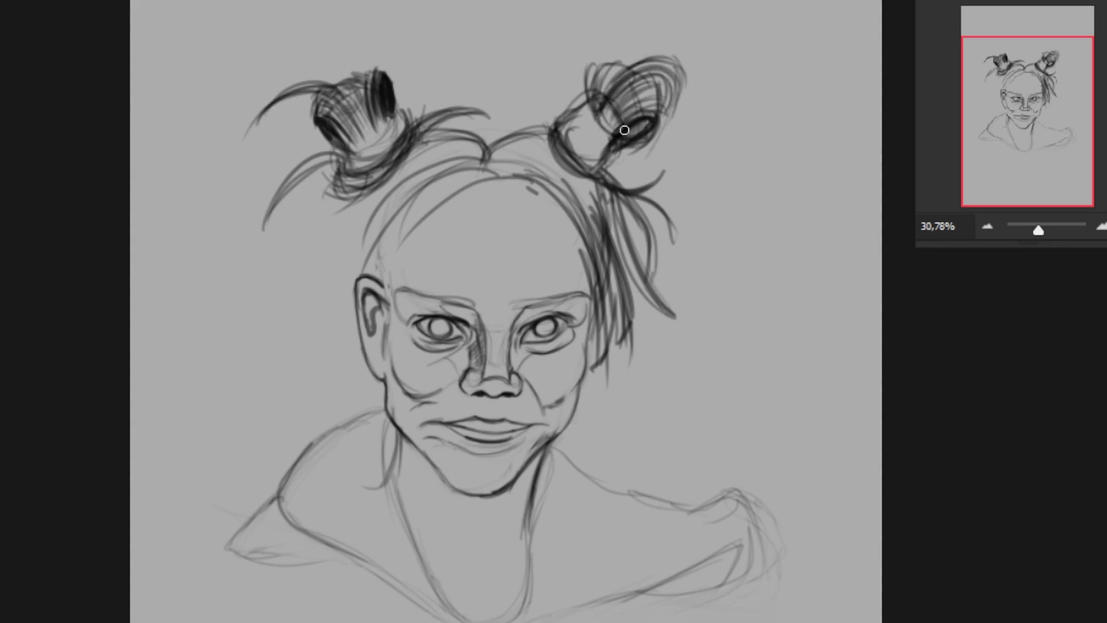
mouse_move(591, 64)
mouse_down()
mouse_move(606, 106)
mouse_move(642, 109)
mouse_move(617, 135)
mouse_move(623, 150)
mouse_up()
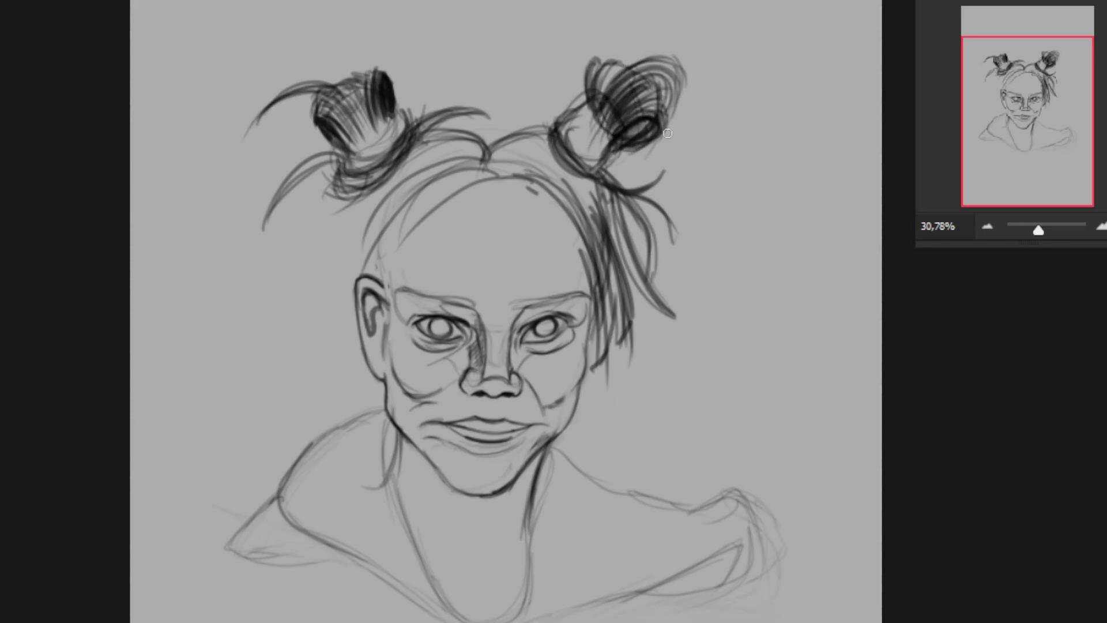
drag(669, 121, 634, 153)
- Arc curved strands over the right bun, undoing the last misplaced strand
drag(651, 58, 701, 110)
drag(606, 136, 563, 75)
drag(592, 115, 568, 43)
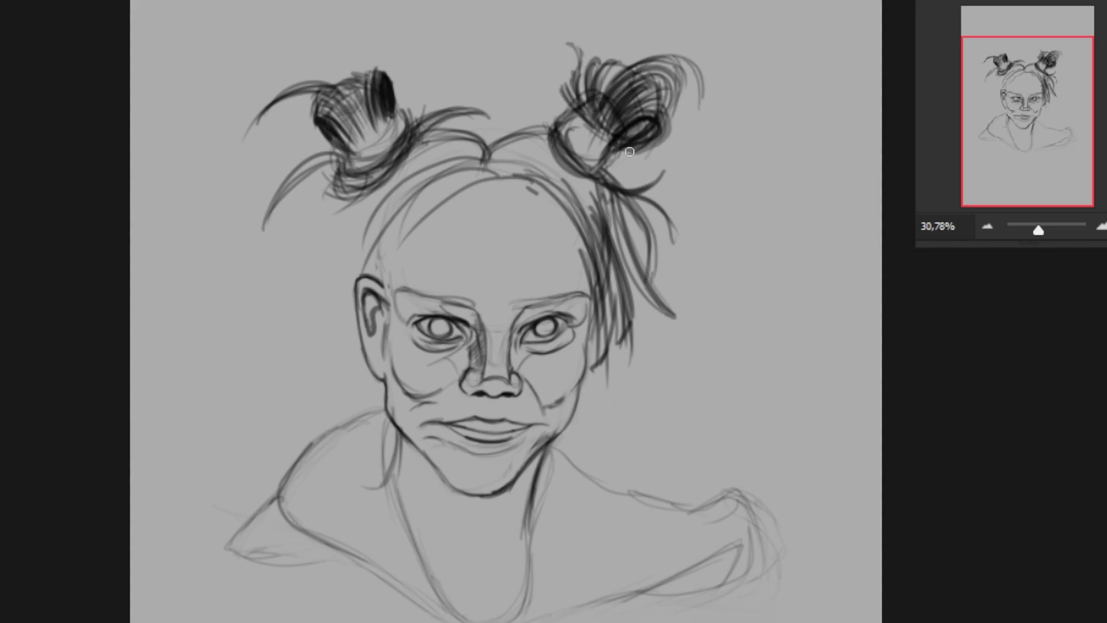
mouse_move(533, 92)
mouse_down()
mouse_move(554, 124)
mouse_move(504, 169)
mouse_move(605, 262)
mouse_up()
key(ctrl+z)
- Draw darker strands along the hairline and down the right side of the face
drag(542, 147, 426, 194)
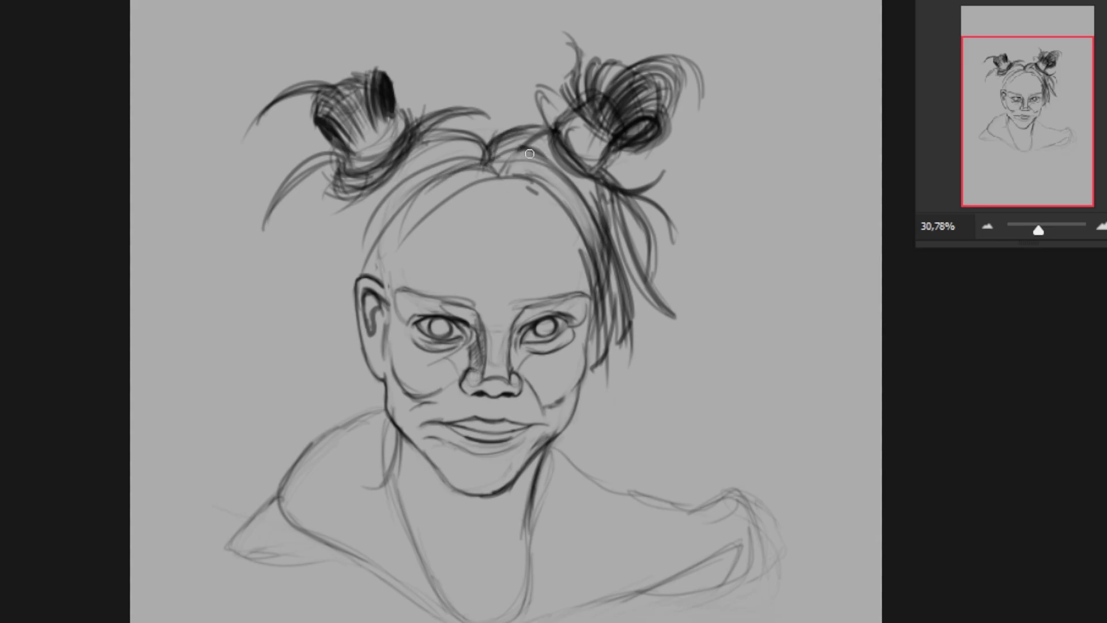
mouse_move(381, 254)
mouse_down()
mouse_move(488, 170)
mouse_move(508, 133)
mouse_move(563, 176)
mouse_move(588, 219)
mouse_up()
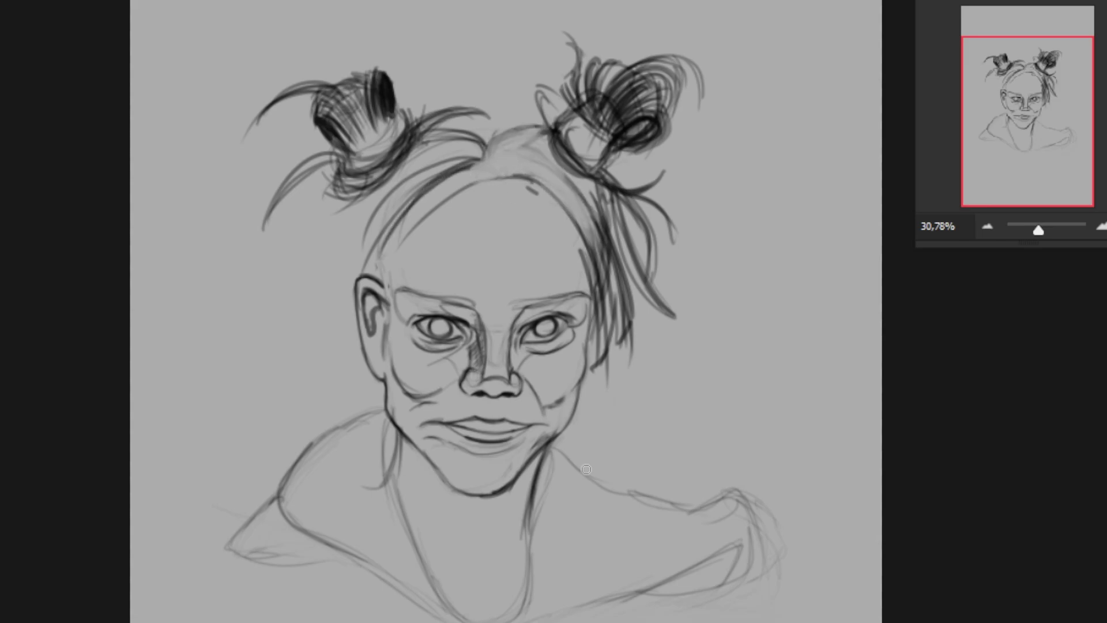
mouse_move(505, 165)
mouse_down()
mouse_move(592, 185)
mouse_move(640, 346)
mouse_up()
mouse_move(594, 266)
mouse_down()
mouse_move(635, 398)
mouse_move(617, 427)
mouse_up()
drag(571, 193, 628, 311)
drag(612, 211, 597, 369)
drag(577, 224, 594, 355)
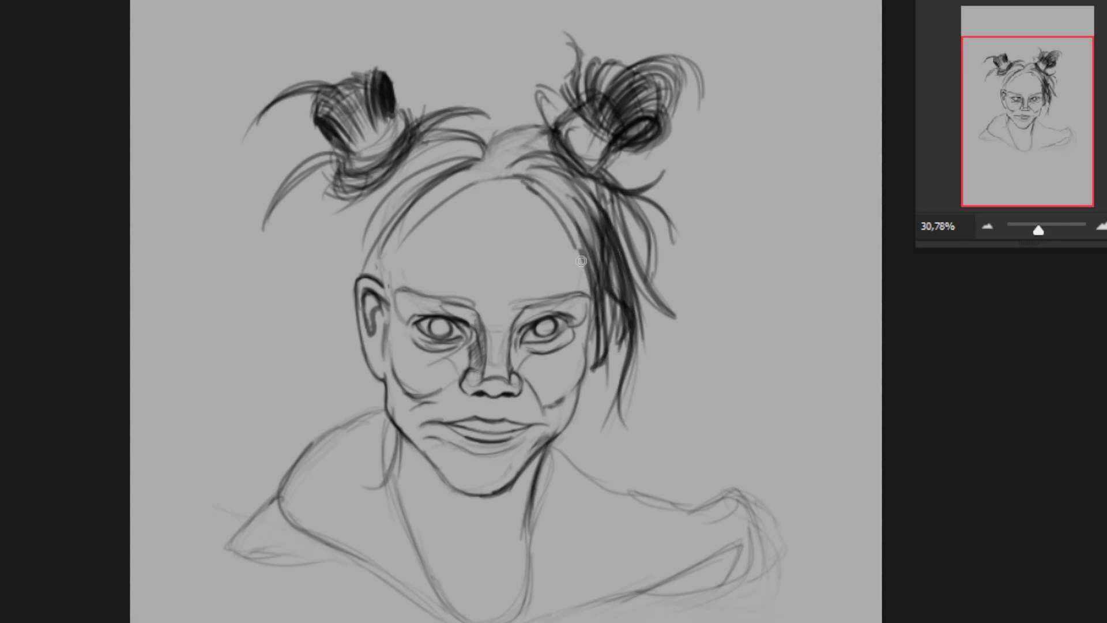
drag(519, 178, 594, 300)
- Draw bangs fanning across the forehead and sweeping toward the ear
key(ctrl+z)
drag(542, 246, 582, 266)
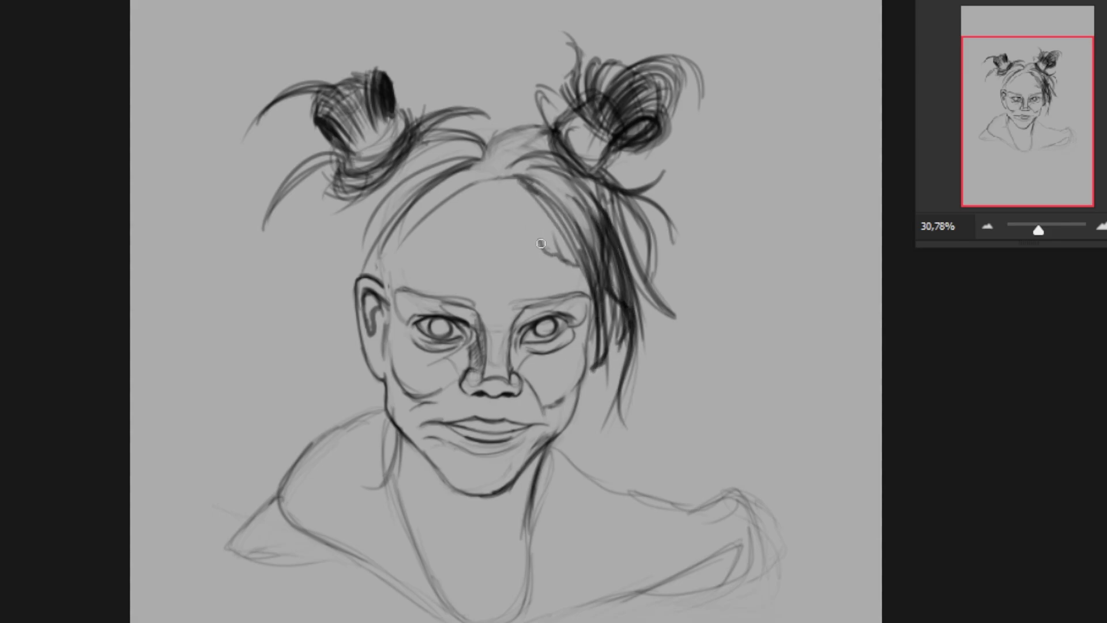
drag(528, 203, 533, 251)
drag(534, 219, 577, 268)
mouse_move(519, 201)
mouse_down()
mouse_move(522, 254)
mouse_move(476, 268)
mouse_up()
mouse_move(498, 220)
mouse_down()
mouse_move(453, 274)
mouse_move(424, 272)
mouse_up()
drag(460, 214, 395, 271)
drag(522, 182, 377, 275)
- Redraw the hairline across the top of the head
drag(369, 213, 478, 154)
drag(403, 185, 520, 153)
drag(483, 154, 539, 124)
drag(505, 151, 545, 173)
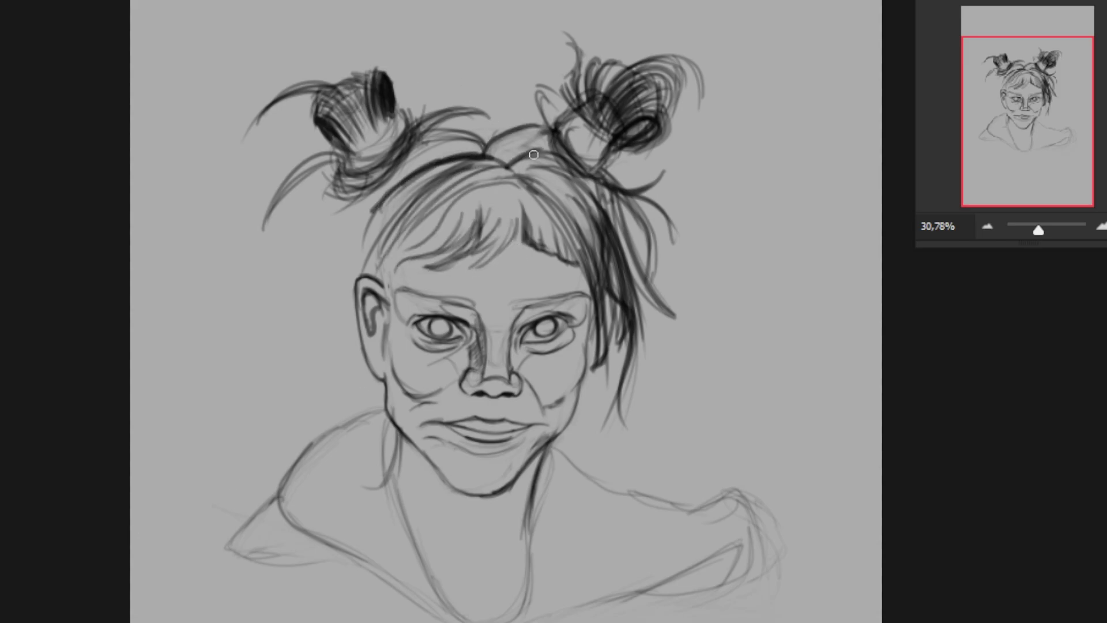
drag(372, 221, 539, 151)
- Draw long strands hanging past the left ear
drag(361, 201, 319, 401)
drag(355, 231, 323, 398)
mouse_move(369, 199)
mouse_down()
mouse_move(333, 337)
mouse_move(358, 242)
mouse_up()
drag(366, 213, 347, 300)
- Undo the left-ear strands and redraw the left ear outline
key(ctrl+z)
key(ctrl+z)
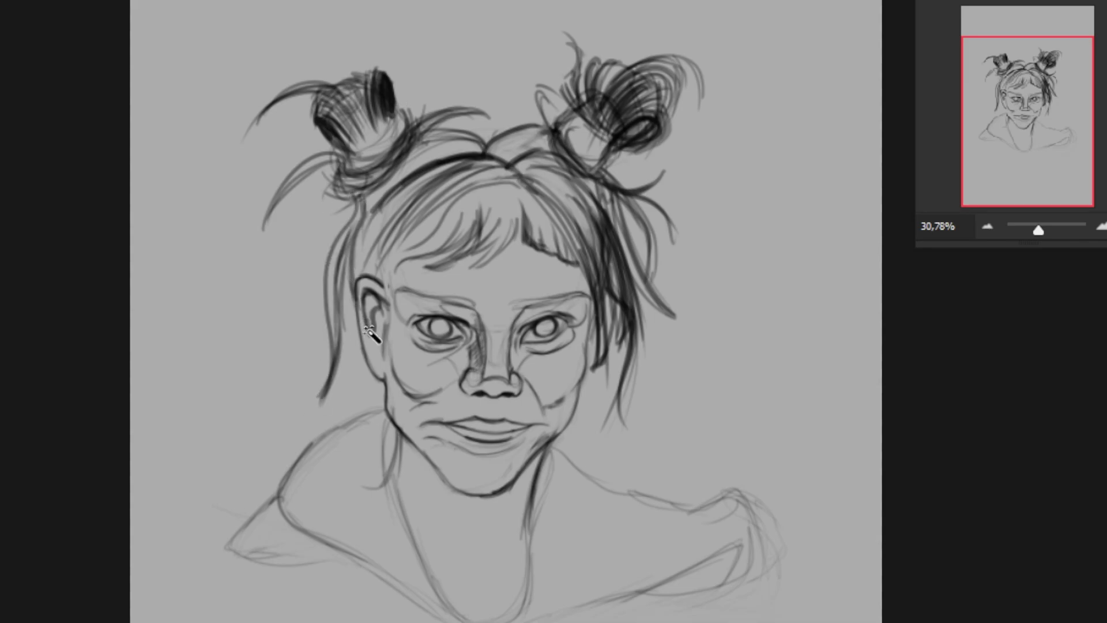
key(ctrl+z)
key(ctrl+z)
key(ctrl+z)
key(ctrl+z)
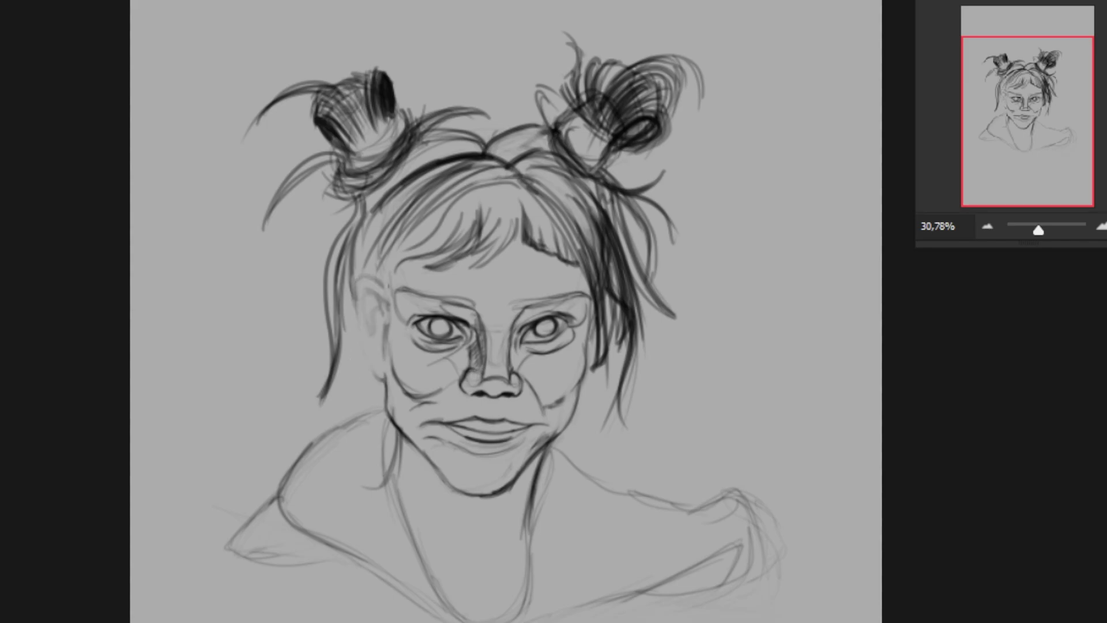
key(ctrl+z)
key(ctrl+z)
drag(376, 314, 353, 314)
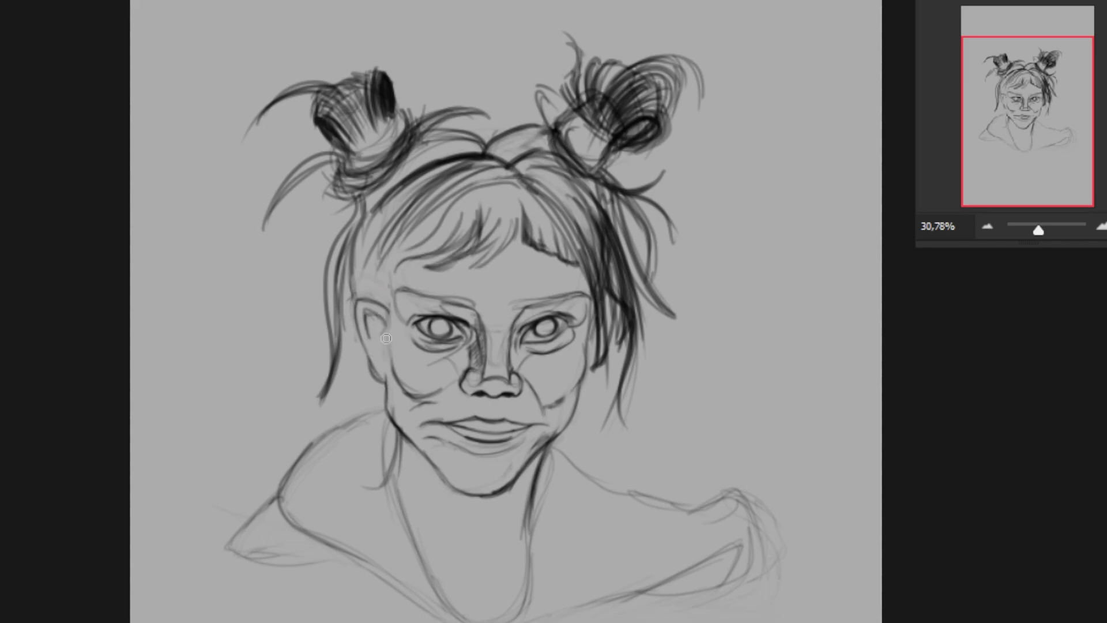
key(ctrl+z)
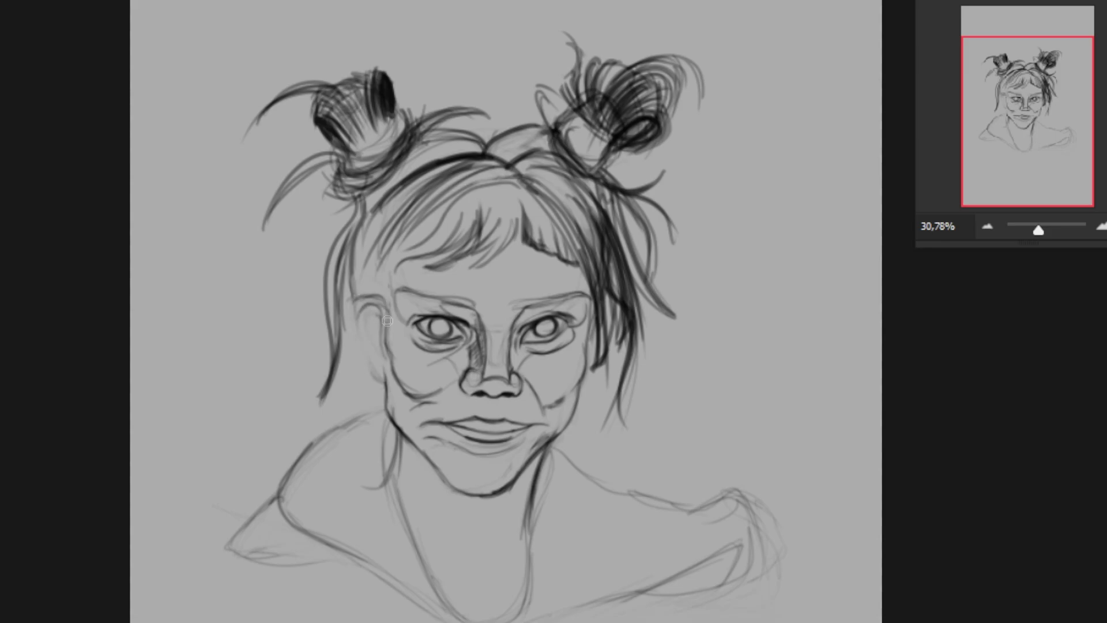
mouse_move(389, 294)
mouse_down()
mouse_move(356, 323)
mouse_move(371, 317)
mouse_up()
- With a 3 px brush, draw curved hair strands along the face's left side
key(ctrl+z)
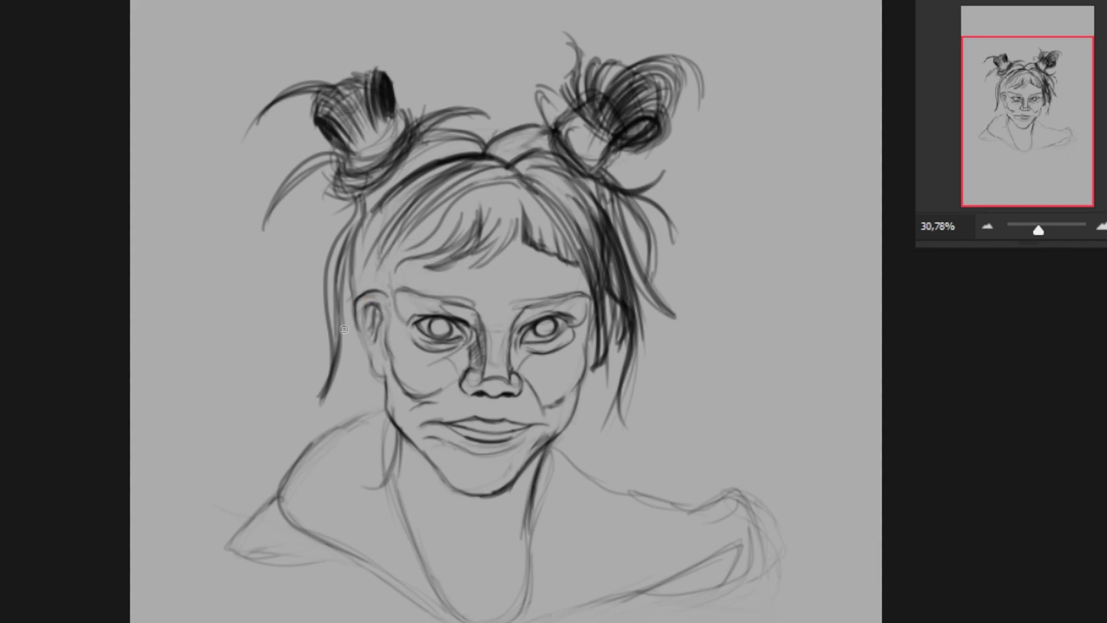
scroll(459, 262, up, 5)
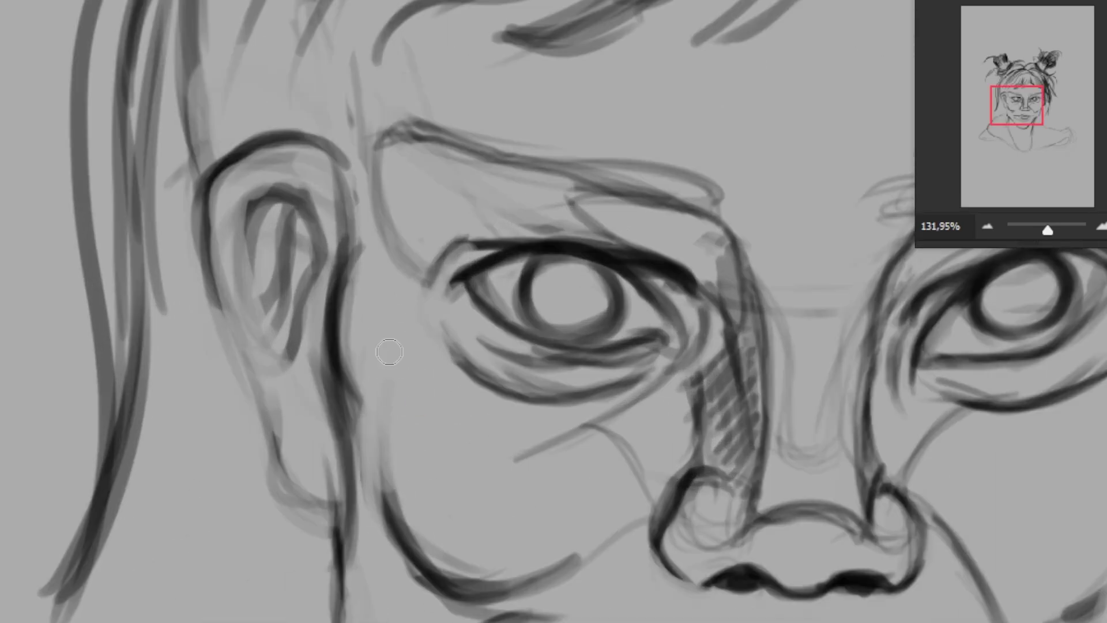
scroll(392, 508, down, 7)
scroll(603, 527, up, 2)
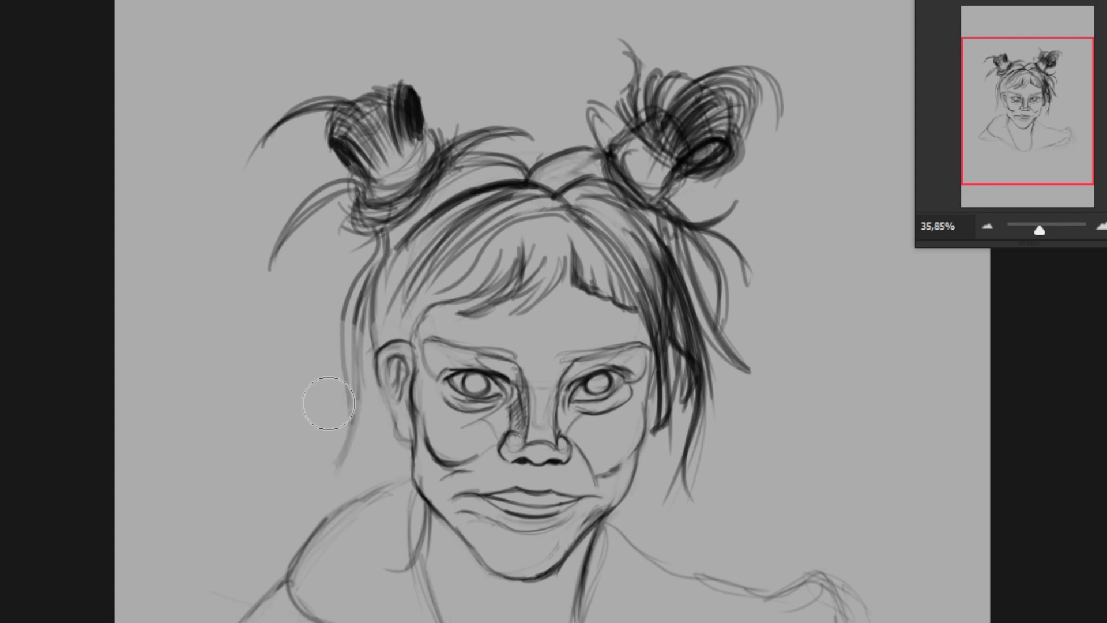
mouse_move(453, 579)
mouse_down()
mouse_move(359, 258)
mouse_move(445, 571)
mouse_up()
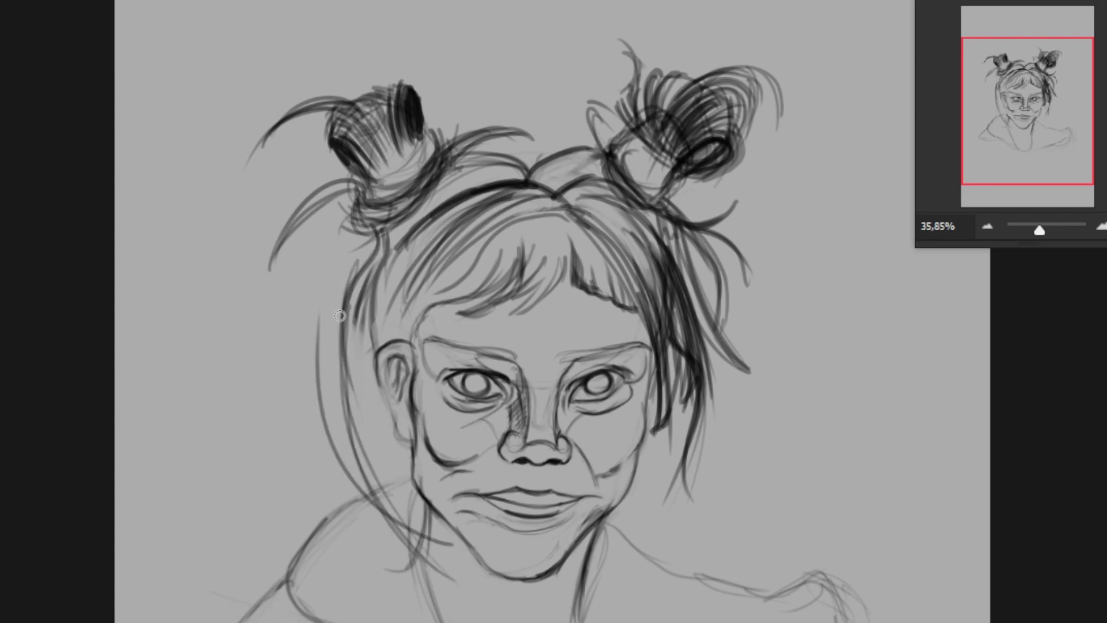
drag(340, 318, 453, 545)
mouse_move(334, 237)
mouse_down()
mouse_move(459, 551)
mouse_move(453, 580)
mouse_move(357, 462)
mouse_move(323, 369)
mouse_move(317, 299)
mouse_up()
- Add dark left-side strands, then undo them back to an earlier History state
drag(372, 256, 385, 346)
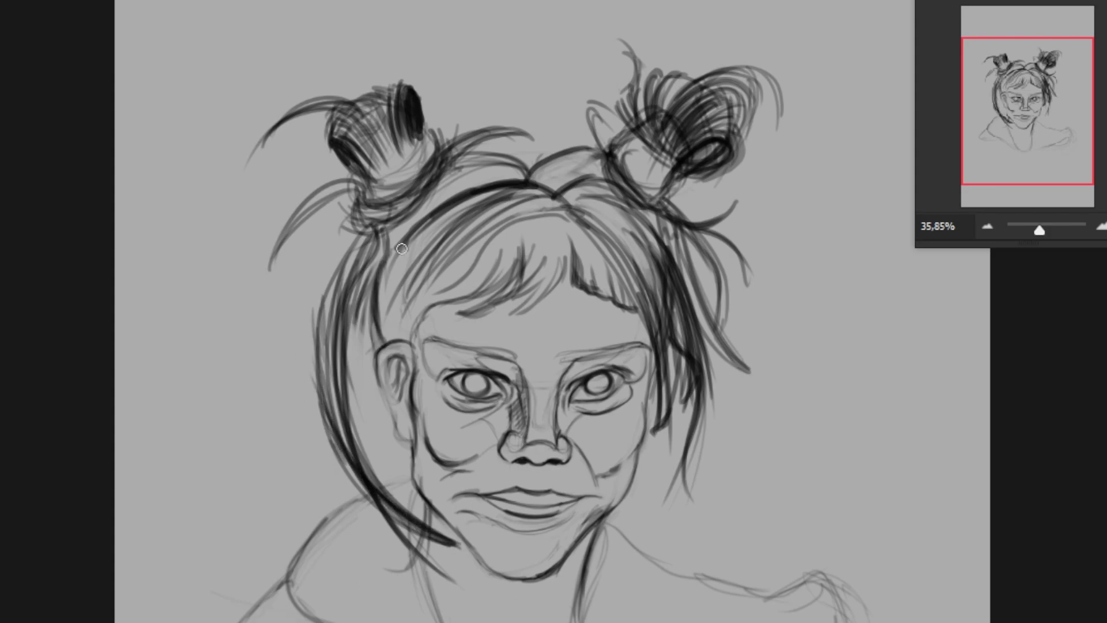
drag(363, 242, 381, 346)
key(ctrl+z)
key(ctrl+z)
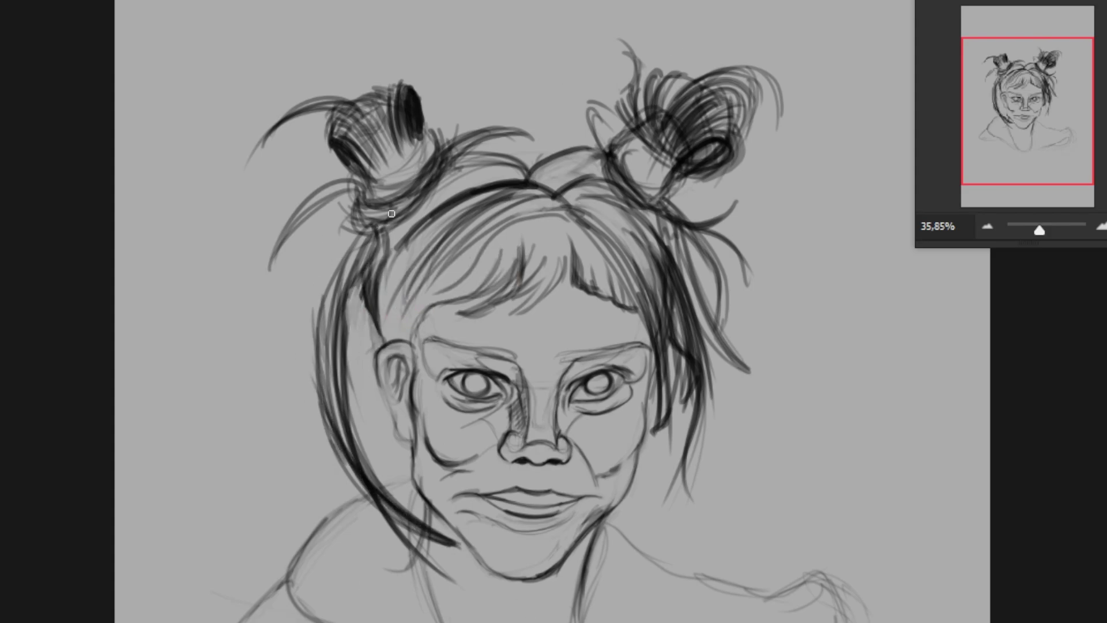
key(ctrl+z)
key(ctrl+z)
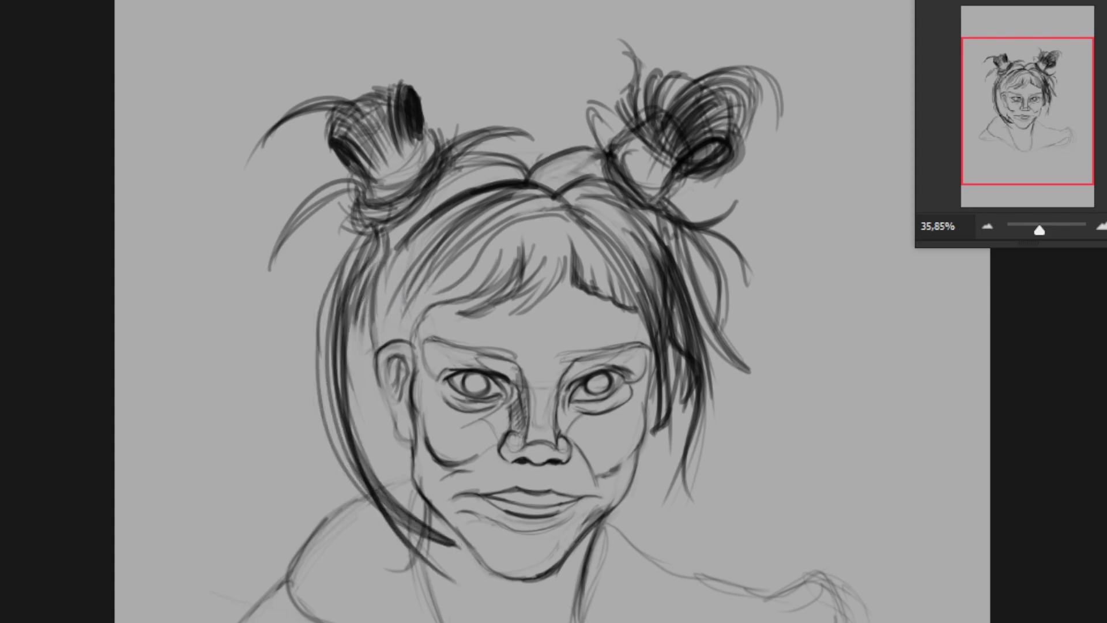
click(1017, 11)
key(ctrl+z)
key(ctrl+z)
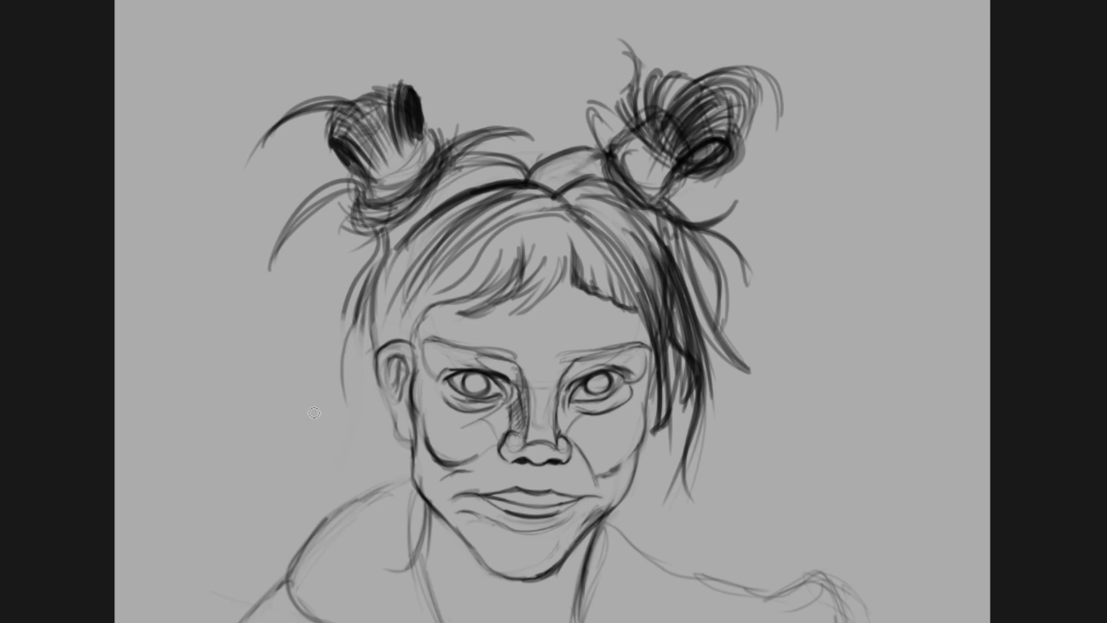
- Redraw the hair strands falling along the left side of the face
drag(369, 277, 349, 438)
drag(380, 225, 343, 435)
drag(375, 274, 346, 433)
drag(770, 464, 723, 395)
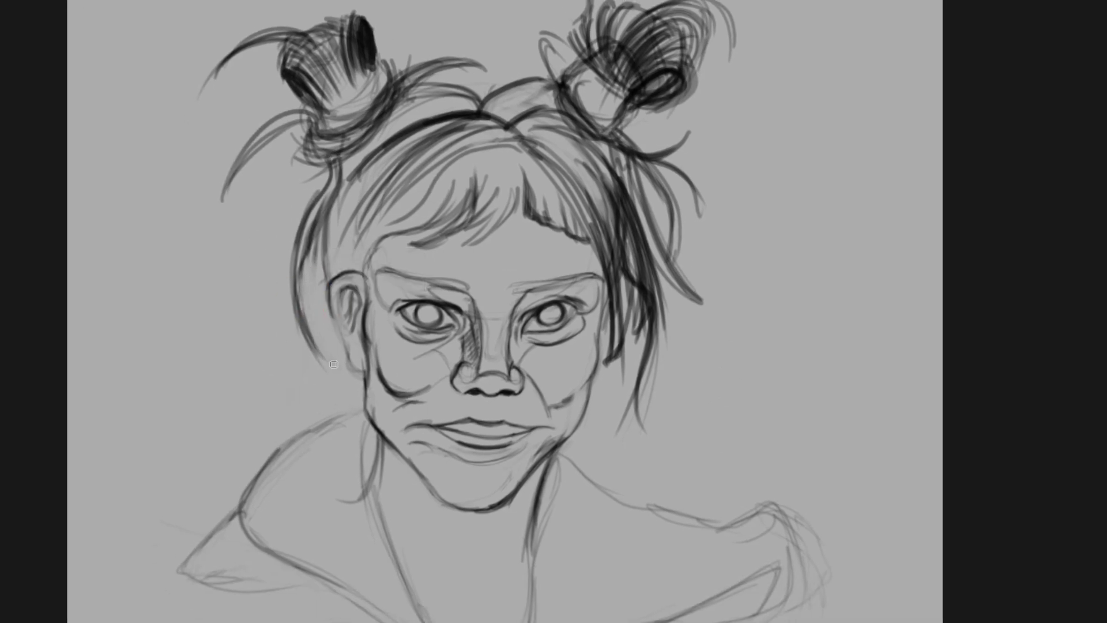
drag(579, 596, 555, 580)
- Toggle undo and redo to compare the drawing with and without the left strands
key(ctrl+z)
key(ctrl+shift+z)
key(ctrl+z)
key(ctrl+shift+z)
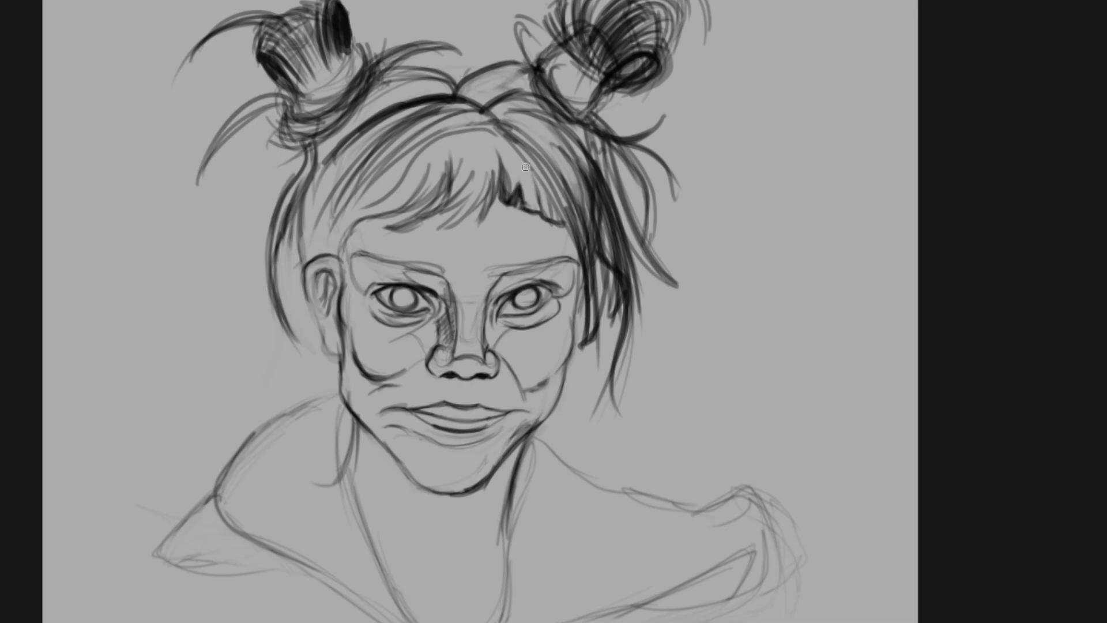
- Lighten stray bang strokes, then draw darker bangs across the forehead
drag(513, 201, 512, 178)
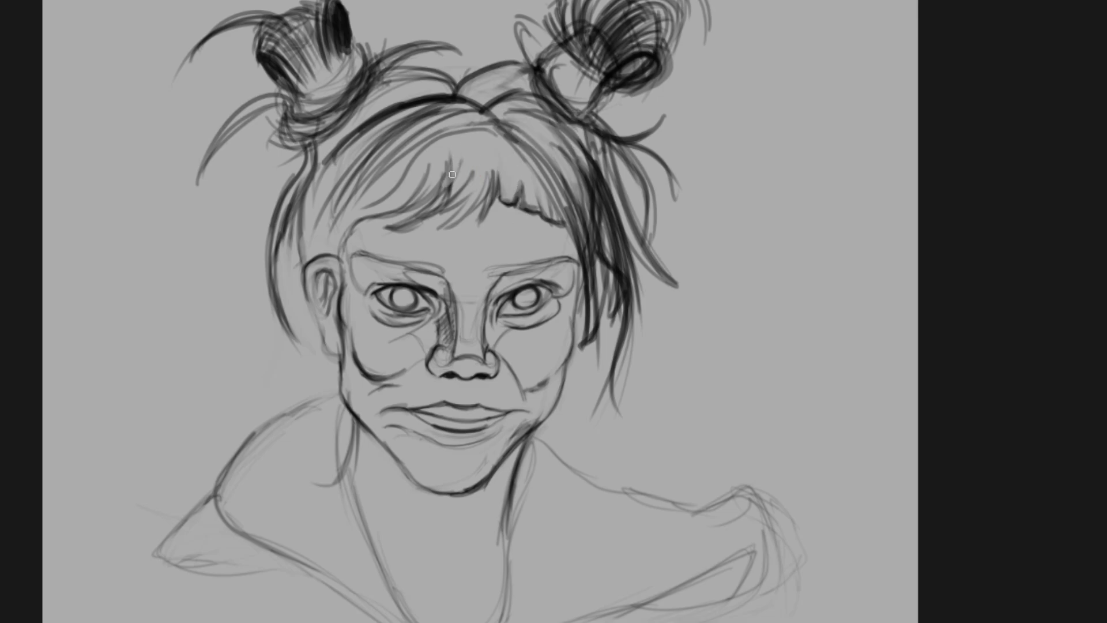
drag(447, 156, 426, 194)
drag(499, 147, 430, 202)
mouse_move(502, 115)
mouse_down()
mouse_move(497, 167)
mouse_move(395, 208)
mouse_move(369, 196)
mouse_move(485, 144)
mouse_up()
- Add long hair strands from the left forehead, ending them near the left ear
mouse_move(406, 116)
mouse_down()
mouse_move(312, 227)
mouse_move(320, 231)
mouse_move(332, 193)
mouse_move(297, 326)
mouse_up()
drag(456, 110, 300, 338)
drag(404, 110, 295, 340)
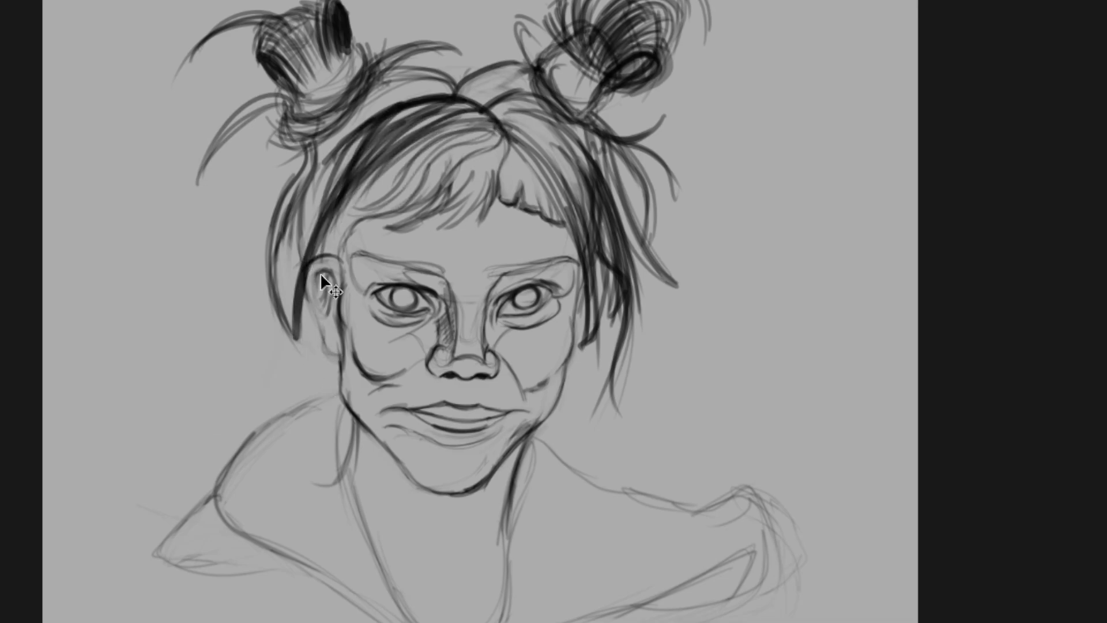
key(ctrl+z)
drag(334, 219, 312, 289)
drag(479, 110, 306, 317)
drag(361, 184, 303, 314)
drag(337, 141, 305, 260)
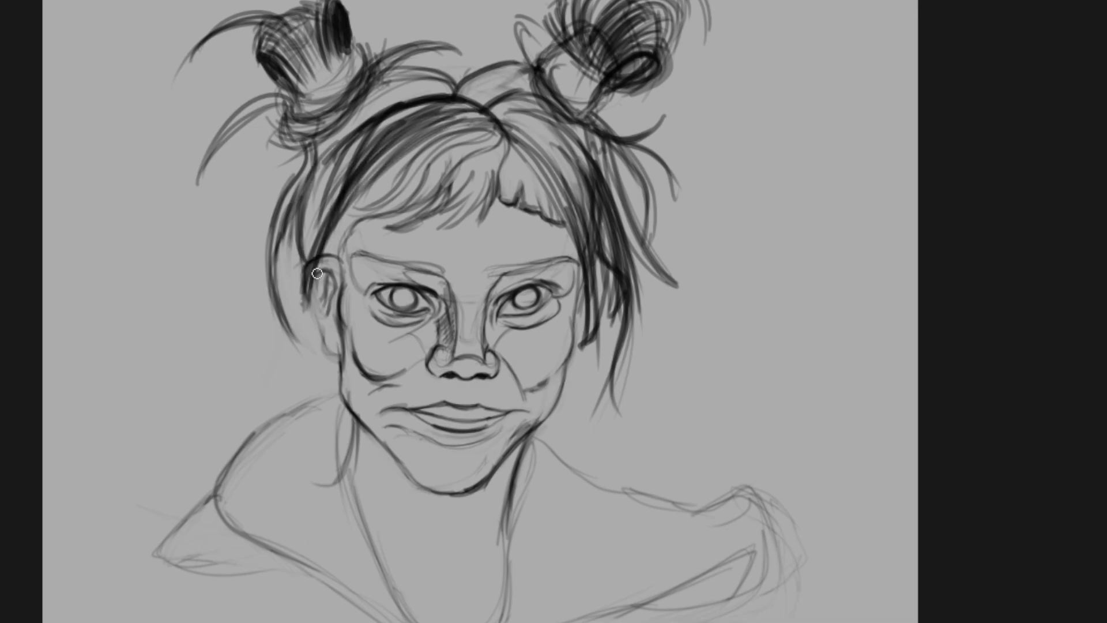
- Add hair strokes across the top of the head and hatch the left bun
drag(452, 76, 372, 105)
mouse_move(461, 106)
mouse_down()
mouse_move(531, 69)
mouse_move(459, 93)
mouse_up()
drag(404, 84, 343, 124)
drag(372, 103, 306, 159)
drag(358, 119, 323, 150)
- Add strokes near the right bun and darken the hairline across the top
mouse_move(603, 158)
mouse_down()
mouse_move(481, 110)
mouse_move(561, 90)
mouse_up()
drag(555, 122, 609, 158)
drag(534, 101, 600, 157)
mouse_move(489, 110)
mouse_down()
mouse_move(540, 91)
mouse_move(476, 72)
mouse_move(388, 75)
mouse_up()
drag(418, 80, 402, 105)
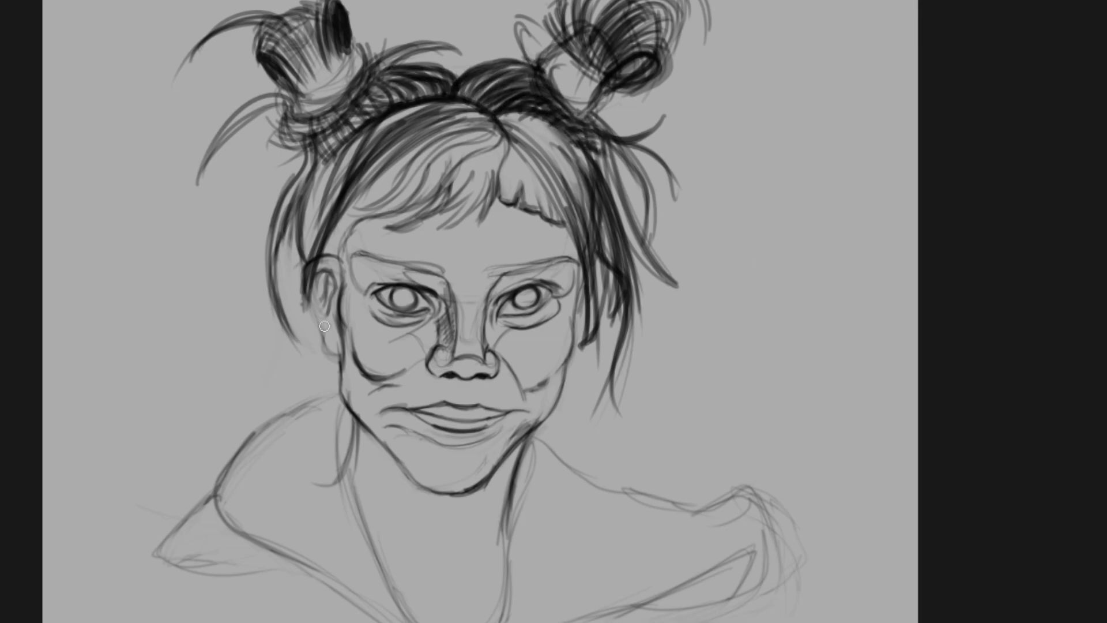
- Redraw the left ear outline, then erase the old left ear lines
mouse_move(337, 257)
mouse_down()
mouse_move(300, 300)
mouse_move(314, 303)
mouse_up()
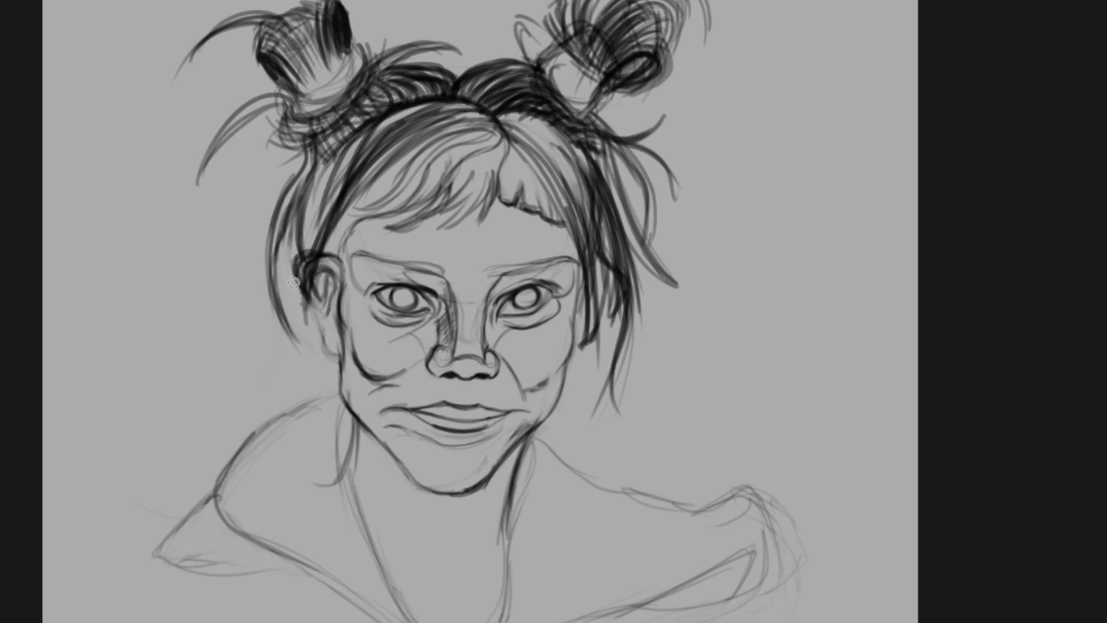
drag(297, 254, 340, 355)
mouse_move(300, 236)
mouse_down()
mouse_move(323, 346)
mouse_move(308, 229)
mouse_move(337, 374)
mouse_move(324, 234)
mouse_up()
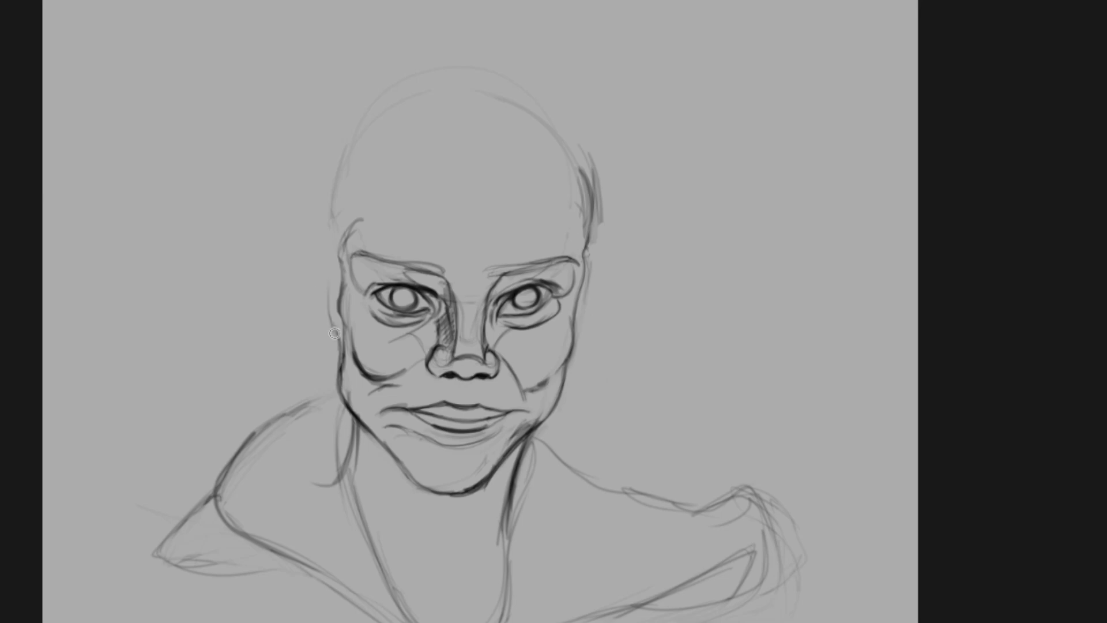
- Redraw the left cheek edge and move the new ear slightly higher
mouse_move(334, 328)
mouse_down()
mouse_move(330, 242)
mouse_move(329, 335)
mouse_move(271, 220)
mouse_up()
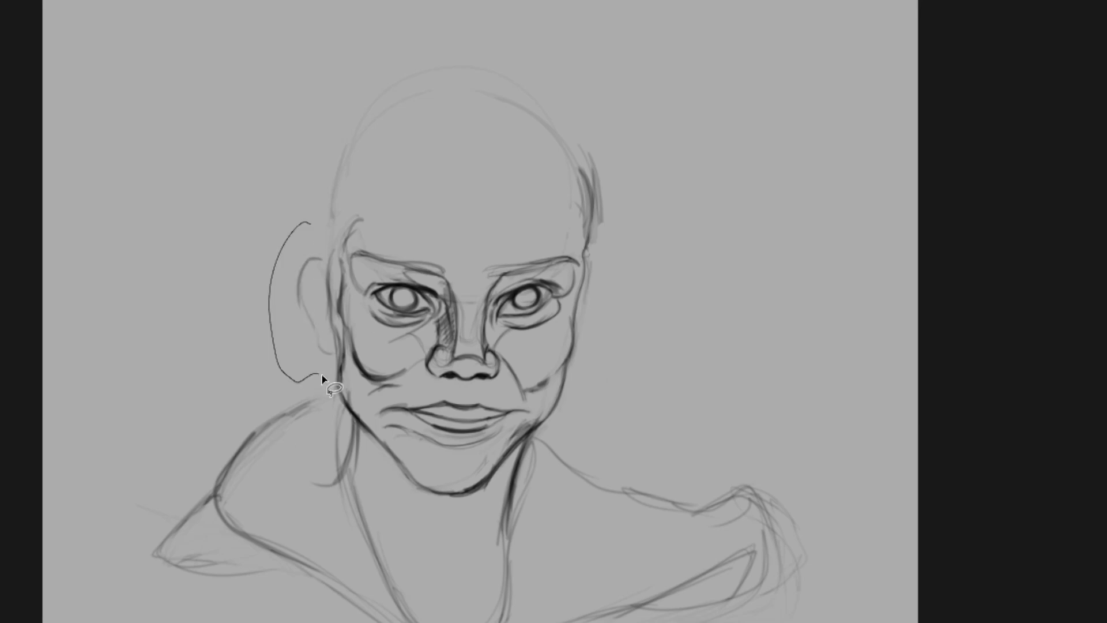
key(ctrl+t)
drag(311, 300, 312, 293)
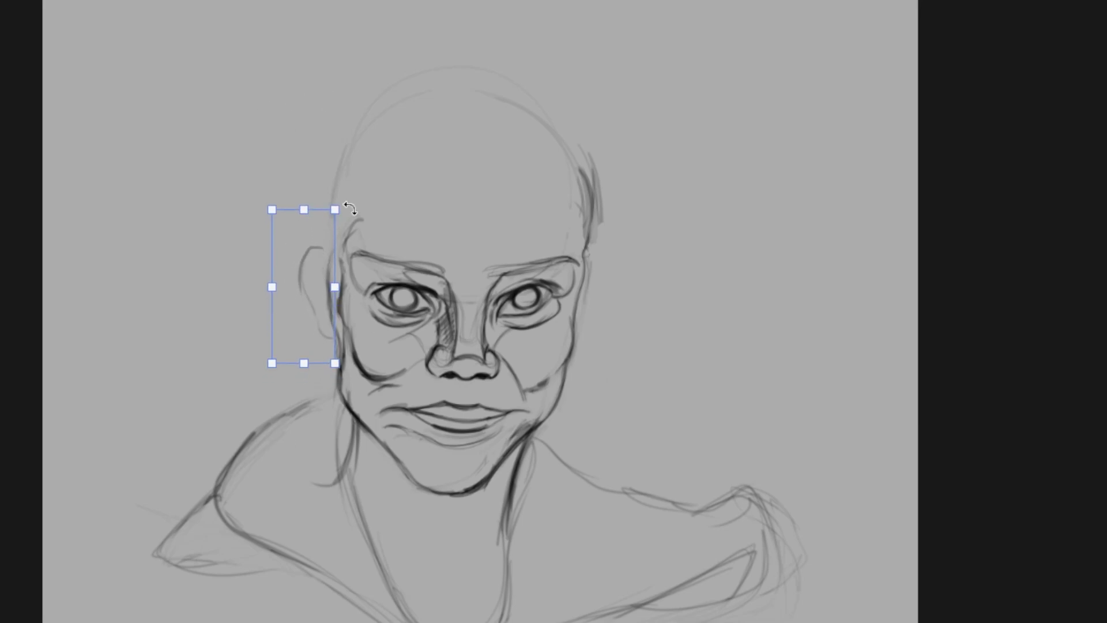
key(Return)
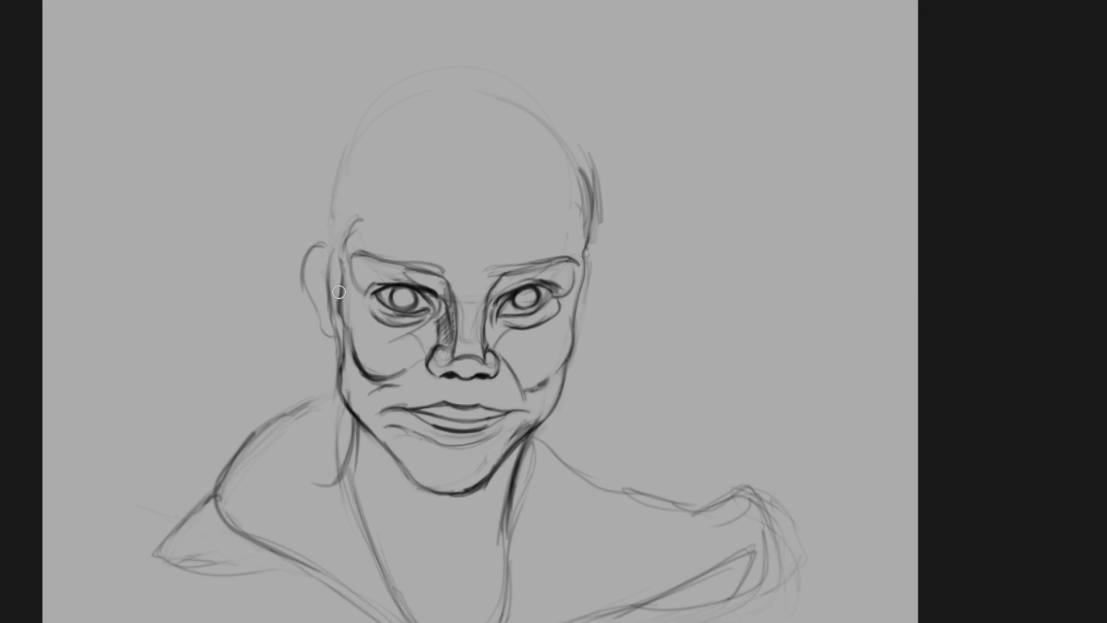
- Redraw the left skull and jaw contours darker, erasing old jaw strokes and stray strands
drag(334, 277, 351, 311)
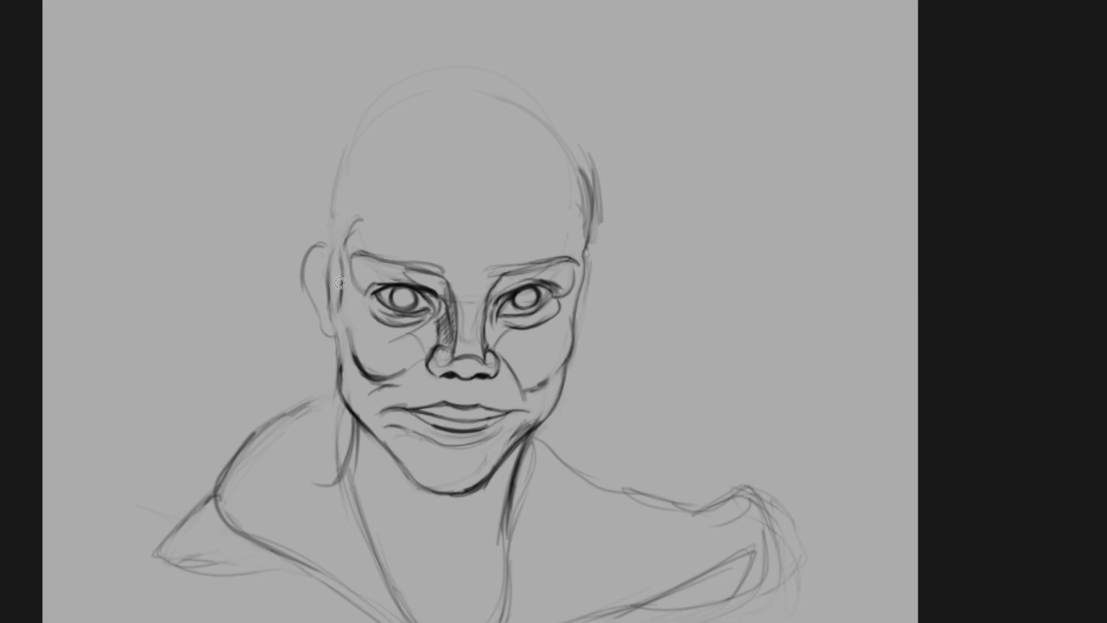
drag(358, 138, 327, 301)
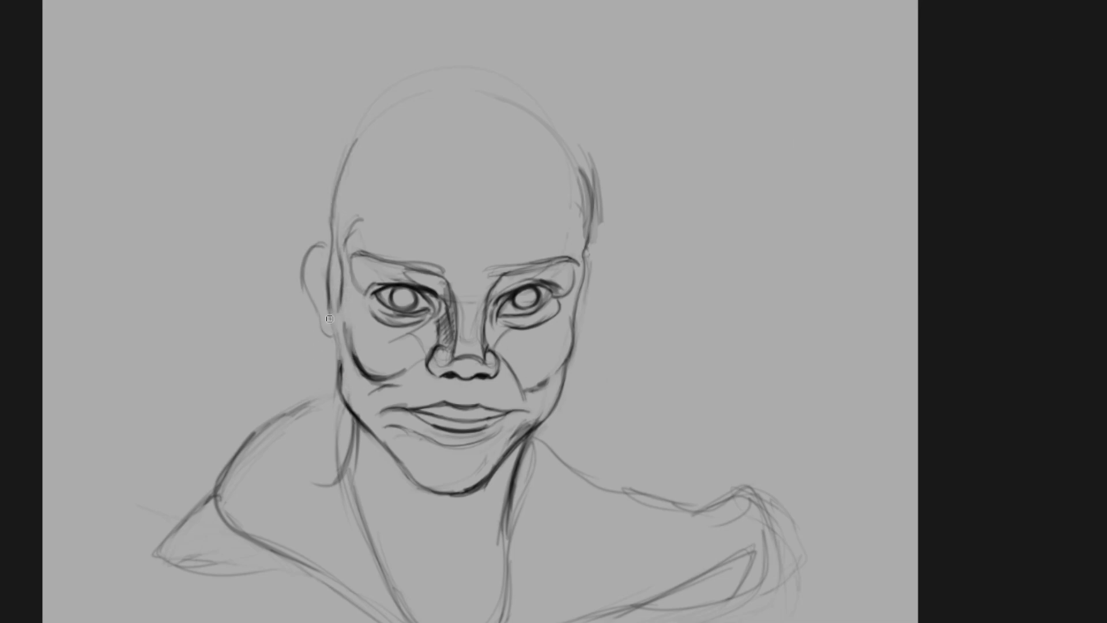
mouse_move(354, 391)
mouse_down()
mouse_move(341, 346)
mouse_move(398, 384)
mouse_up()
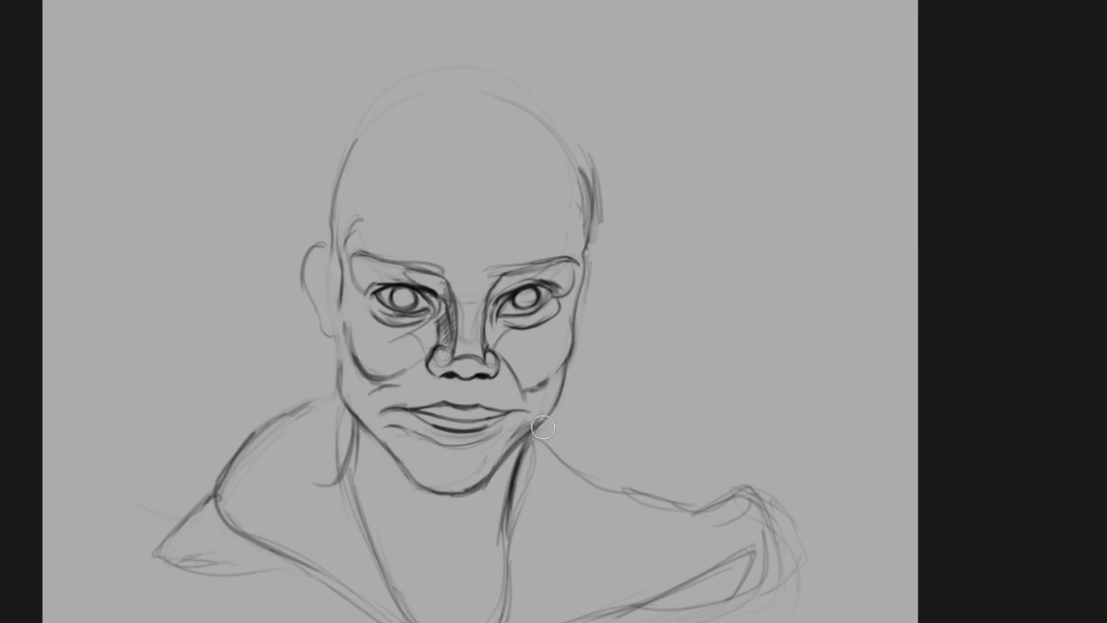
drag(519, 421, 502, 527)
drag(353, 418, 333, 326)
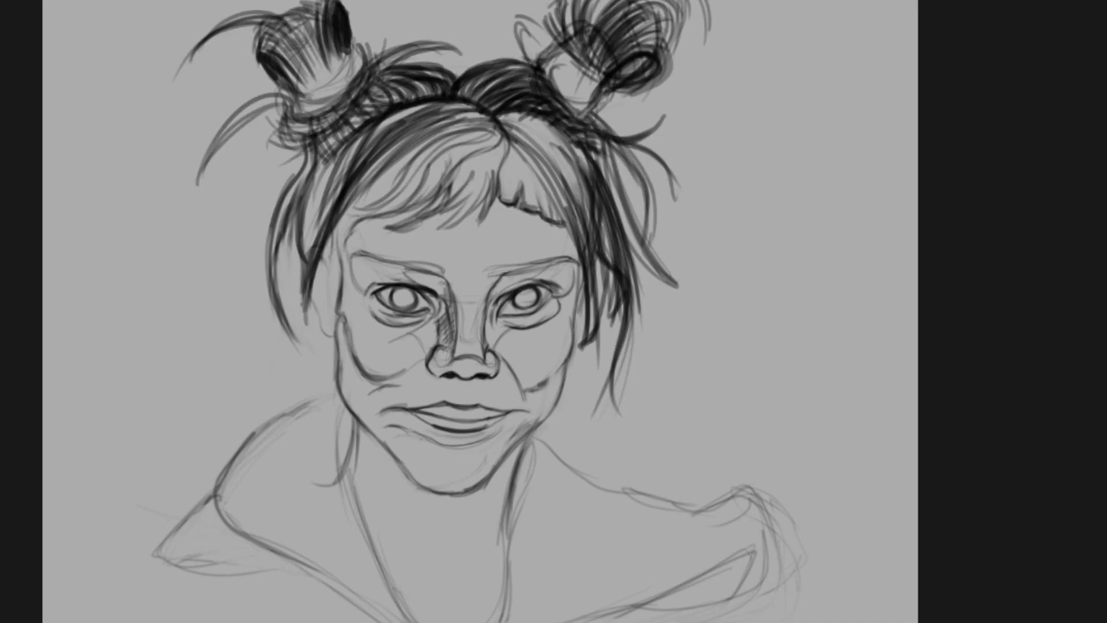
drag(331, 215, 303, 323)
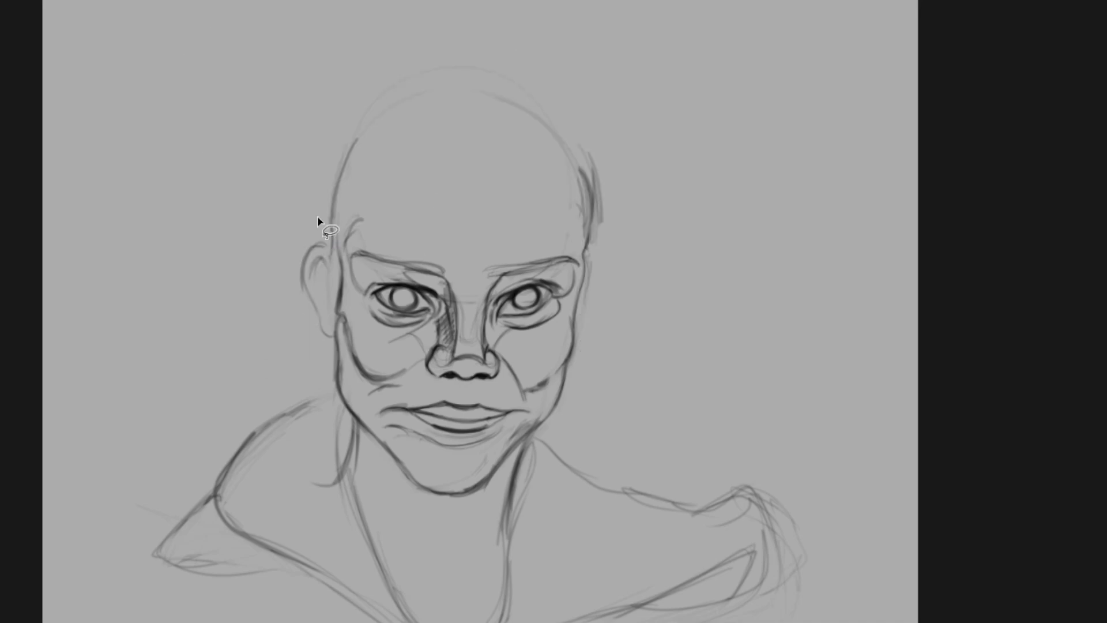
- Straighten the left ear by removing its skew, then darken its outer contour
drag(339, 189, 351, 209)
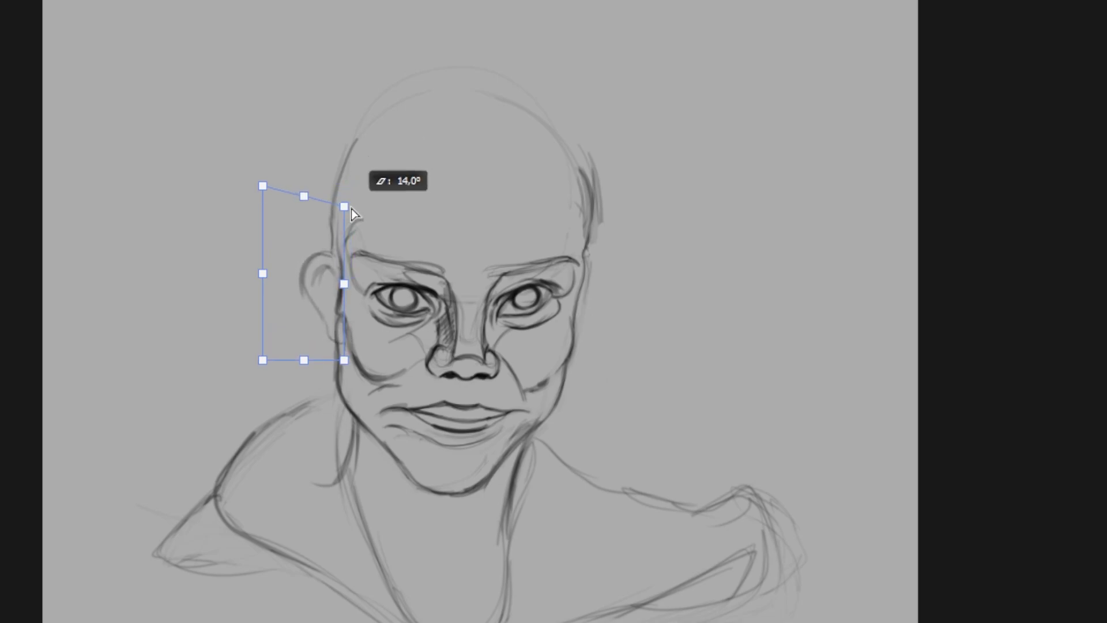
drag(340, 362, 347, 372)
drag(324, 198, 330, 208)
key(Return)
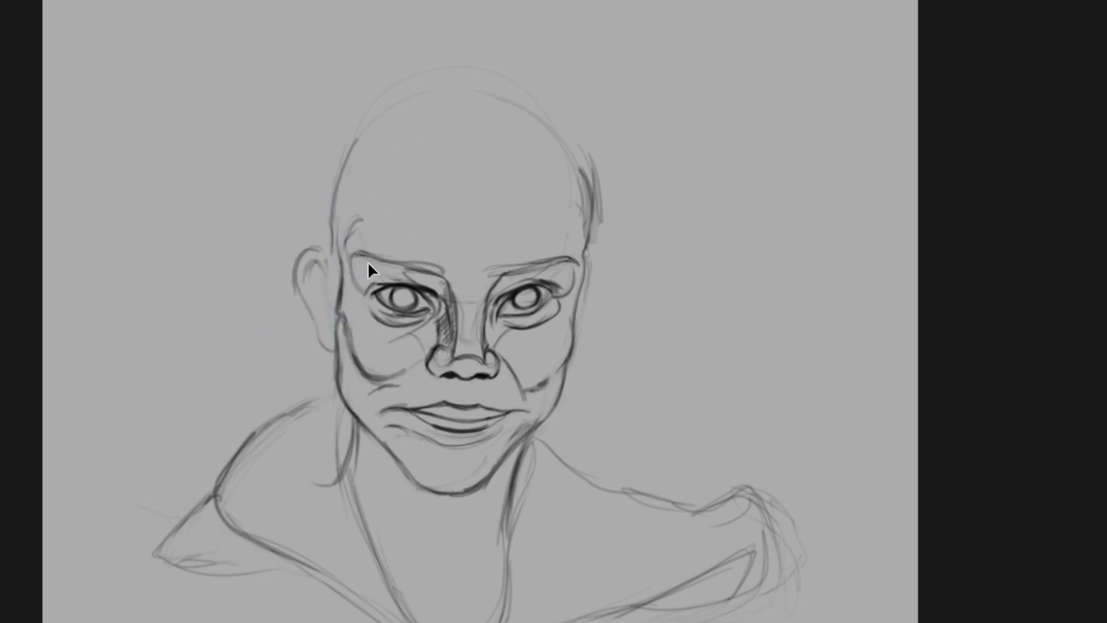
key(ctrl+t)
key(Return)
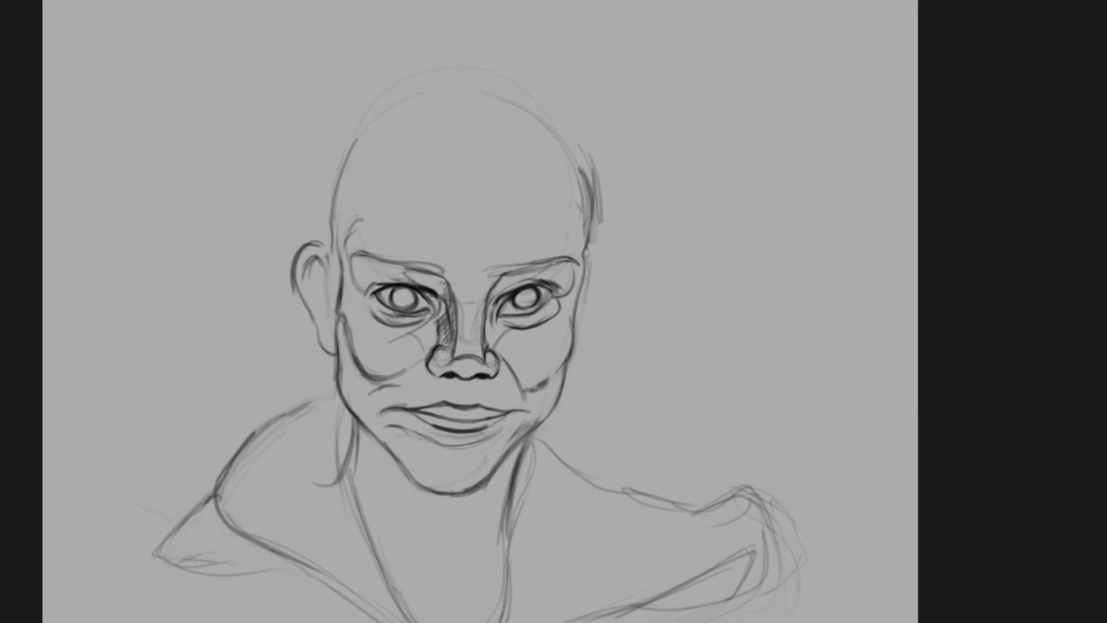
key(Escape)
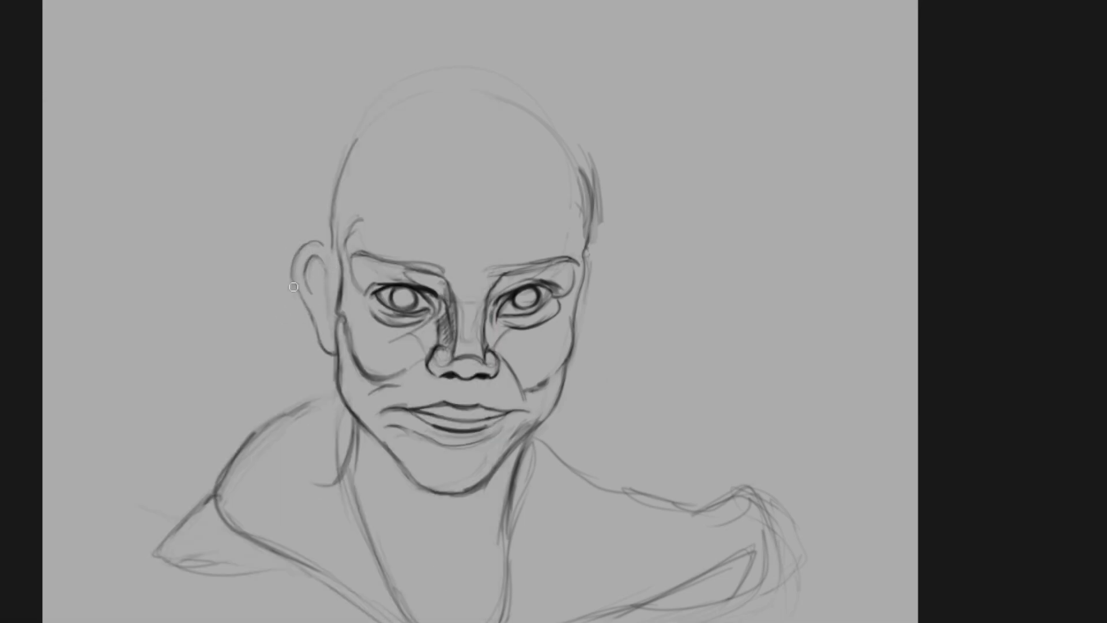
drag(324, 245, 314, 321)
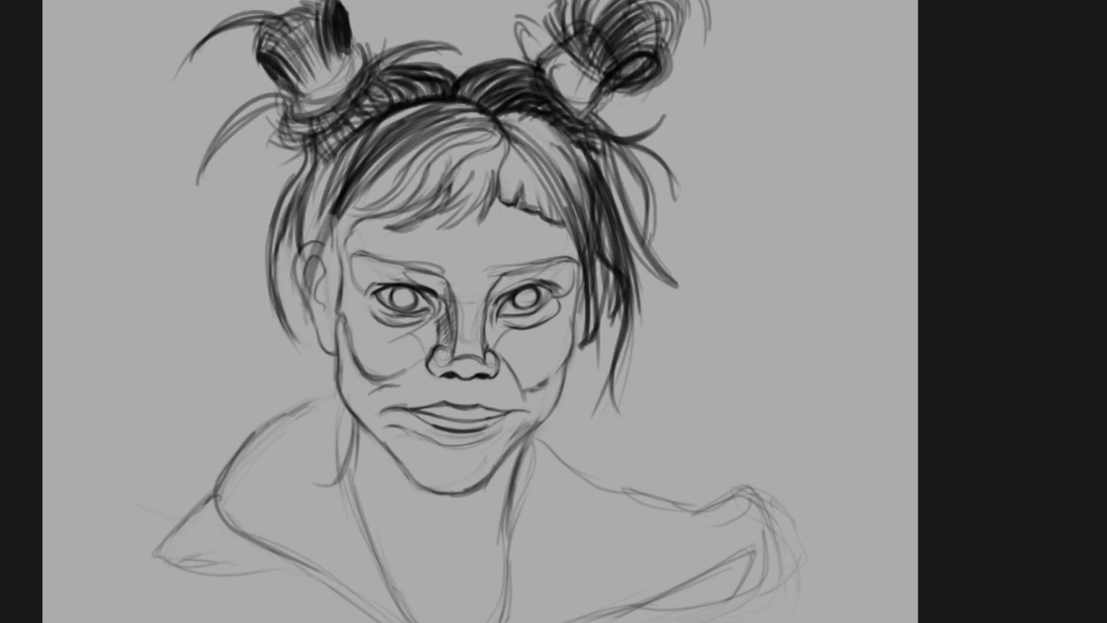
- Darken the face contour, add an under-eye curve, and thicken the left upper eyelid
drag(337, 274, 358, 387)
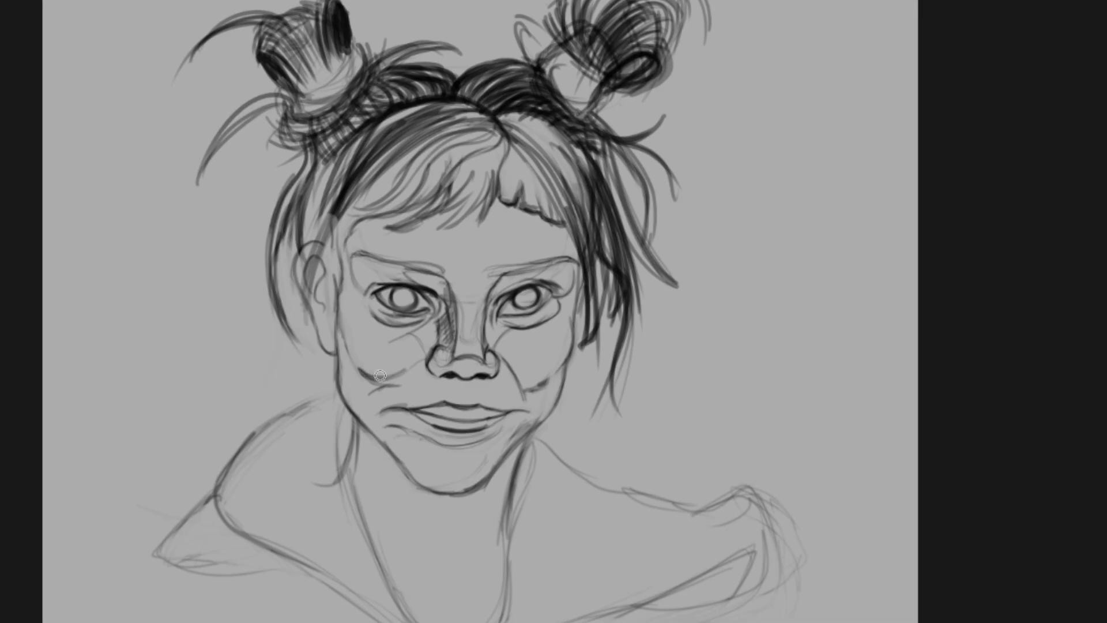
drag(345, 294, 406, 341)
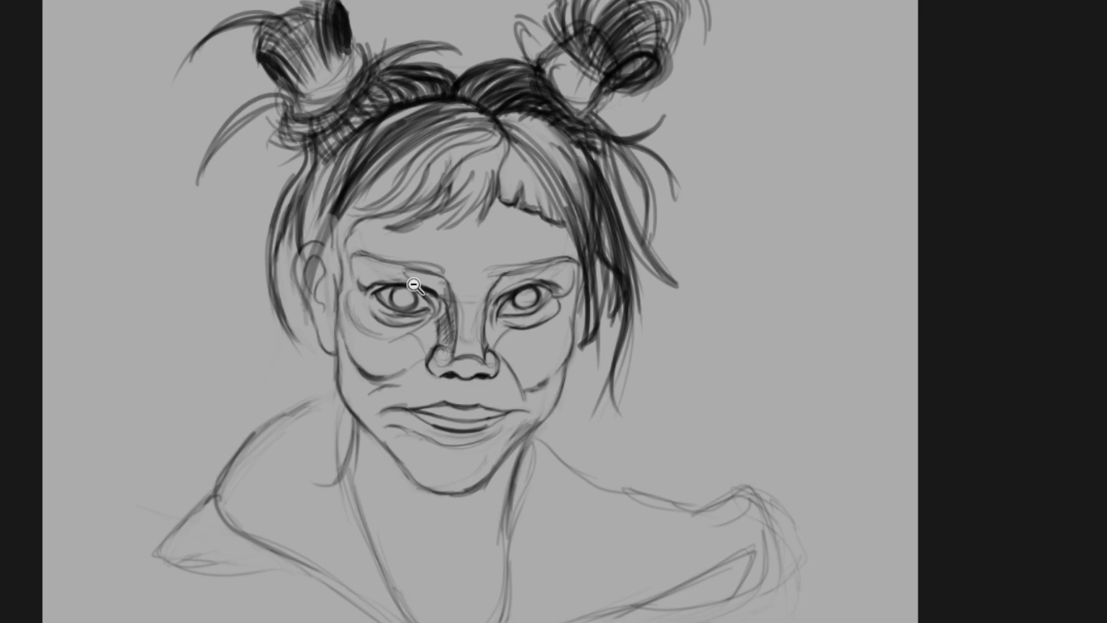
key(ctrl+plus)
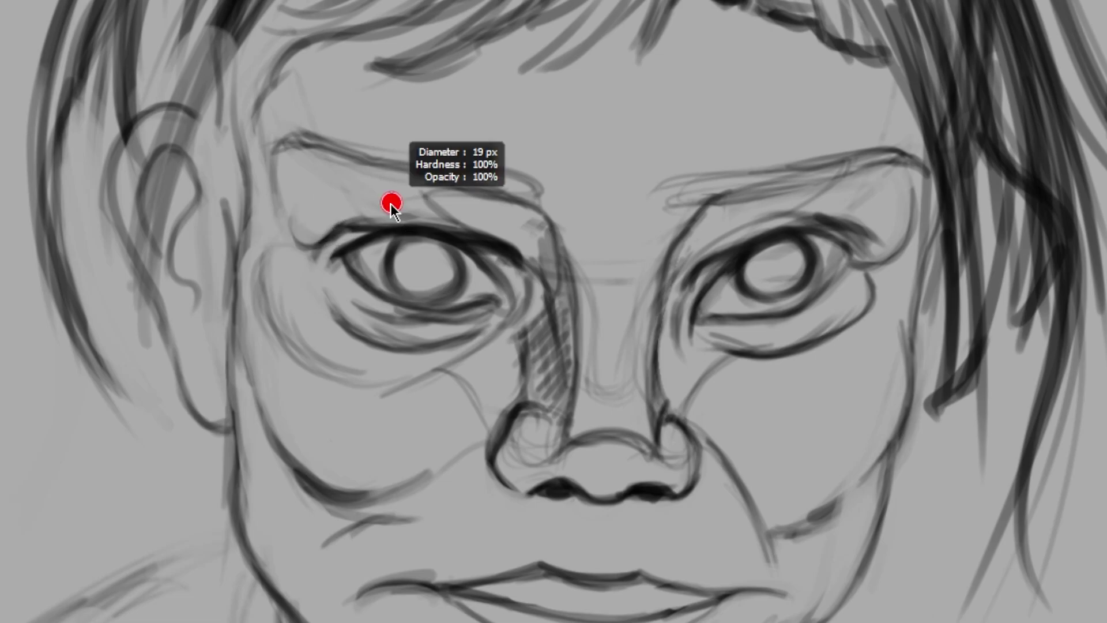
drag(456, 235, 283, 239)
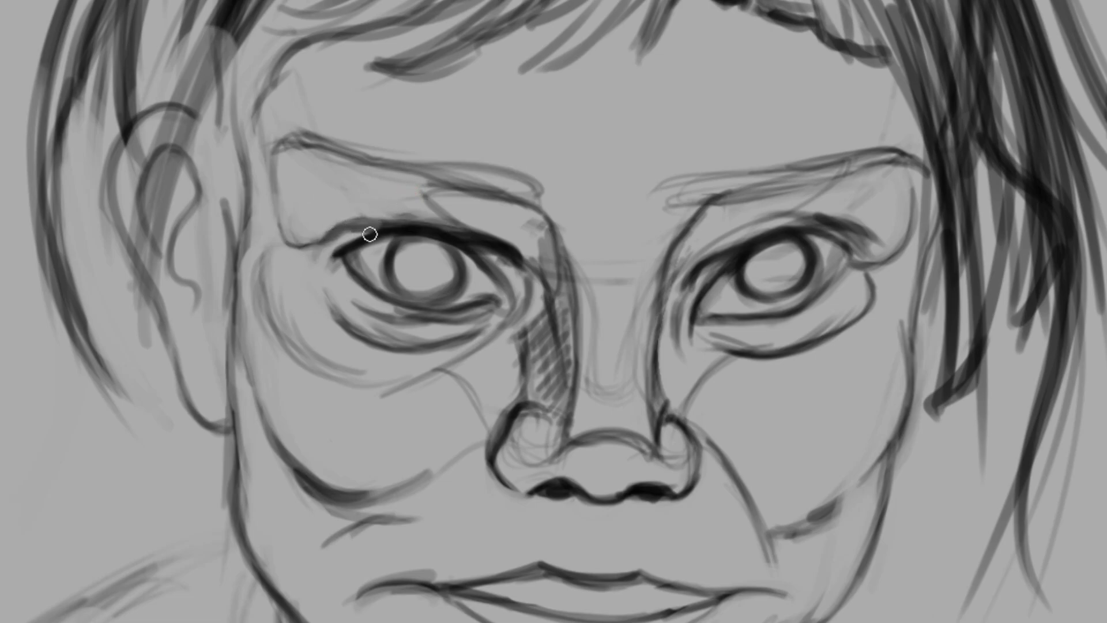
drag(413, 223, 294, 245)
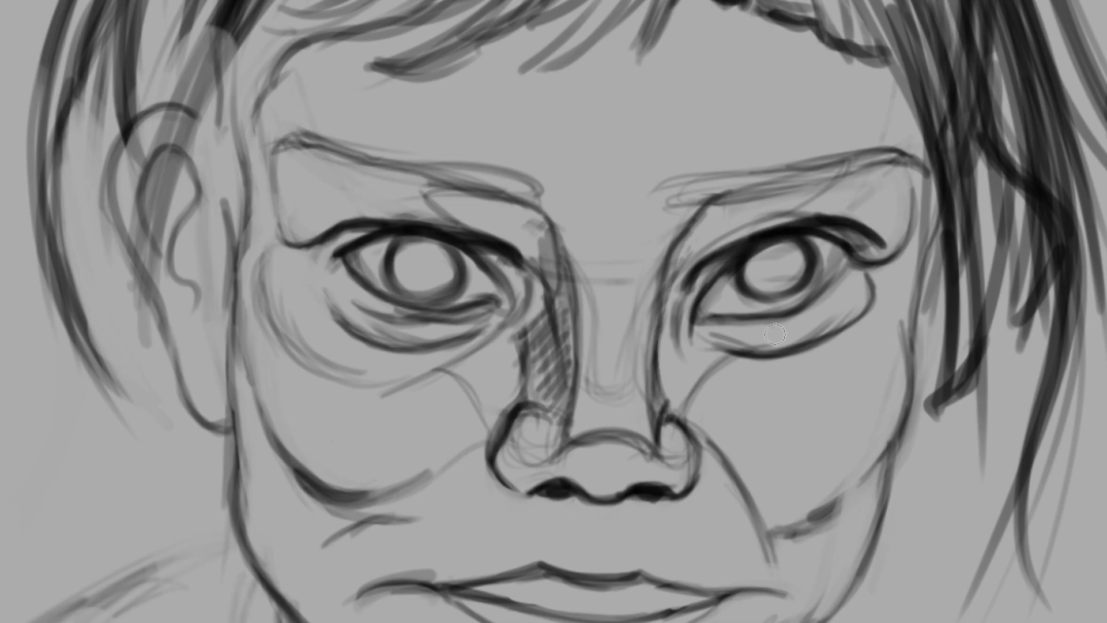
scroll(705, 396, down, 3)
scroll(701, 392, down, 2)
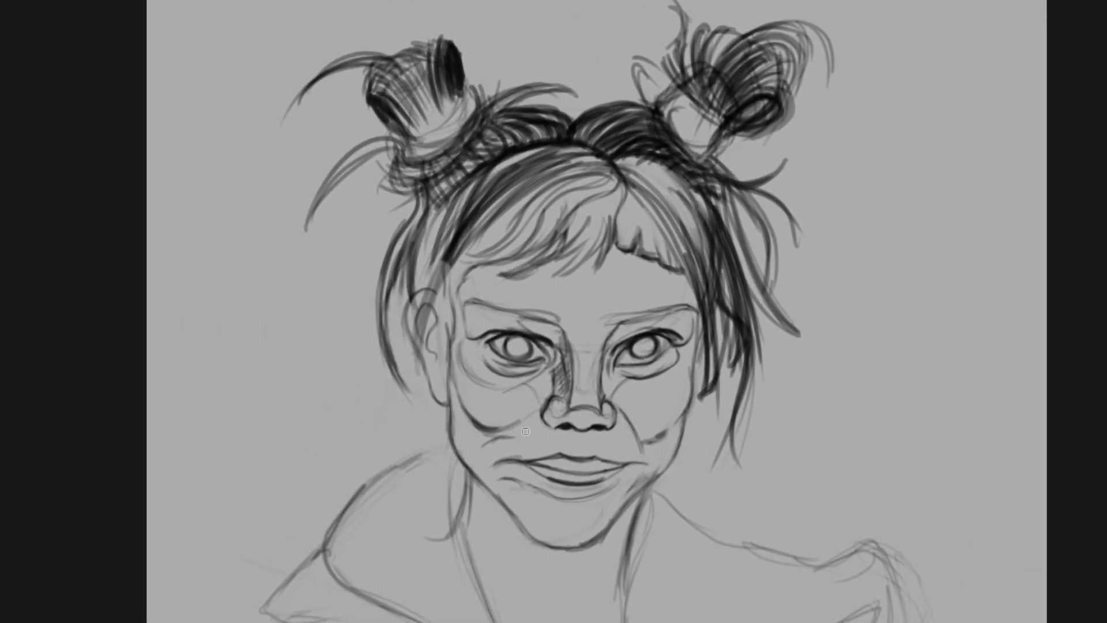
- Reshape the left cheek strokes with Free Transform and lighten the crease beside the mouth
key(ctrl+t)
drag(521, 430, 482, 441)
key(Return)
drag(467, 404, 519, 479)
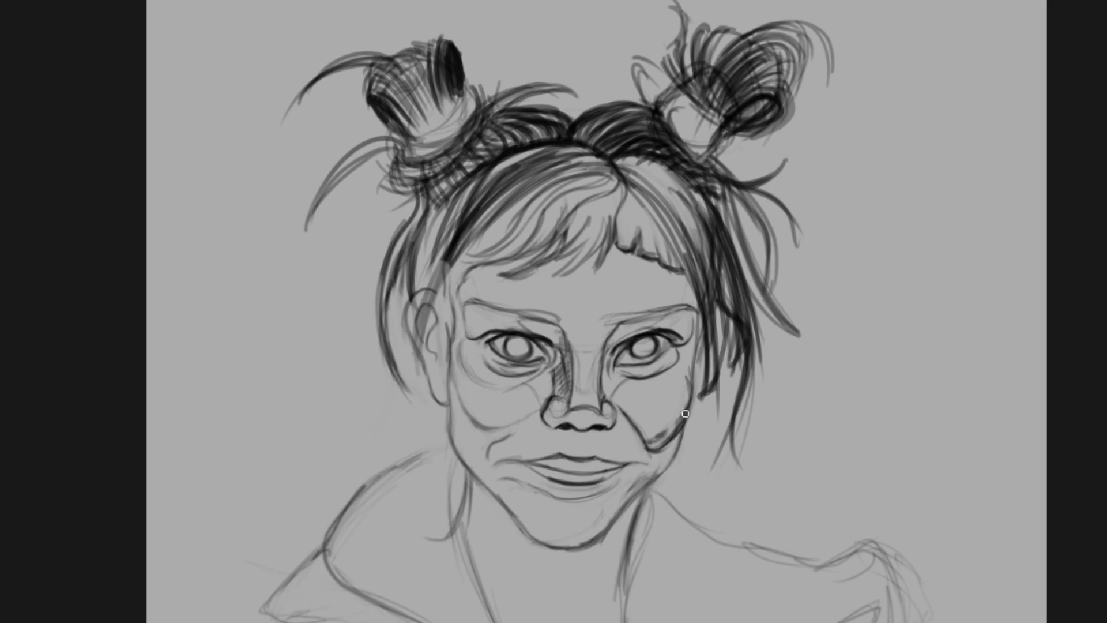
- Lighten the old right cheek strokes and redraw the right cheek and jaw darker
scroll(673, 447, up, 5)
mouse_move(635, 403)
mouse_down()
mouse_move(716, 346)
mouse_move(722, 304)
mouse_up()
mouse_move(756, 202)
mouse_down()
mouse_move(739, 324)
mouse_move(640, 427)
mouse_up()
drag(583, 335, 634, 462)
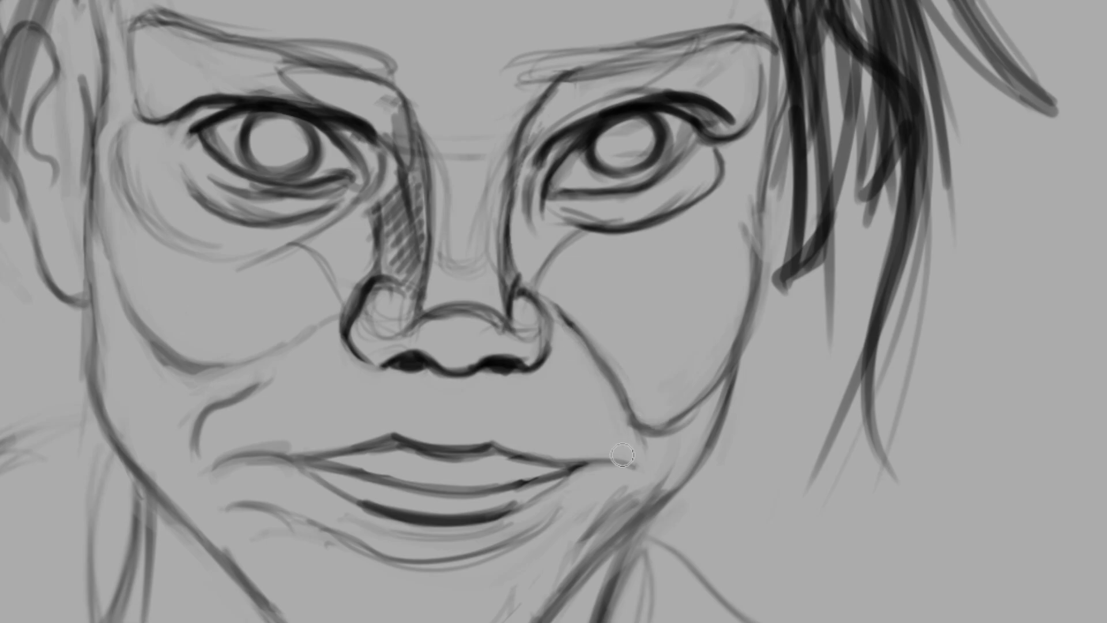
mouse_move(687, 375)
mouse_down()
mouse_move(674, 410)
mouse_move(747, 288)
mouse_up()
mouse_move(750, 248)
mouse_down()
mouse_move(701, 398)
mouse_move(681, 421)
mouse_move(623, 438)
mouse_up()
drag(761, 277, 634, 444)
mouse_move(563, 320)
mouse_down()
mouse_move(640, 455)
mouse_move(747, 225)
mouse_up()
- Paint dark hair strands over the right temple, redoing the first attempt
drag(790, 104, 767, 268)
drag(767, 190, 750, 328)
drag(793, 95, 770, 274)
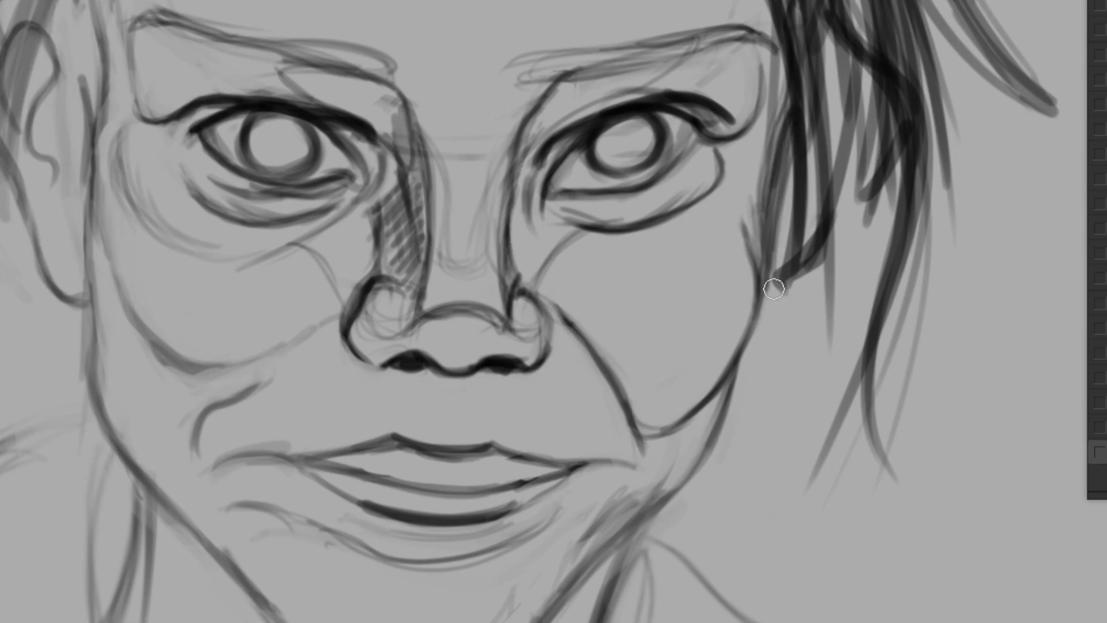
drag(784, 116, 761, 219)
drag(787, 46, 766, 212)
key(ctrl+alt+z)
key(ctrl+alt+z)
key(l)
drag(790, 101, 790, 112)
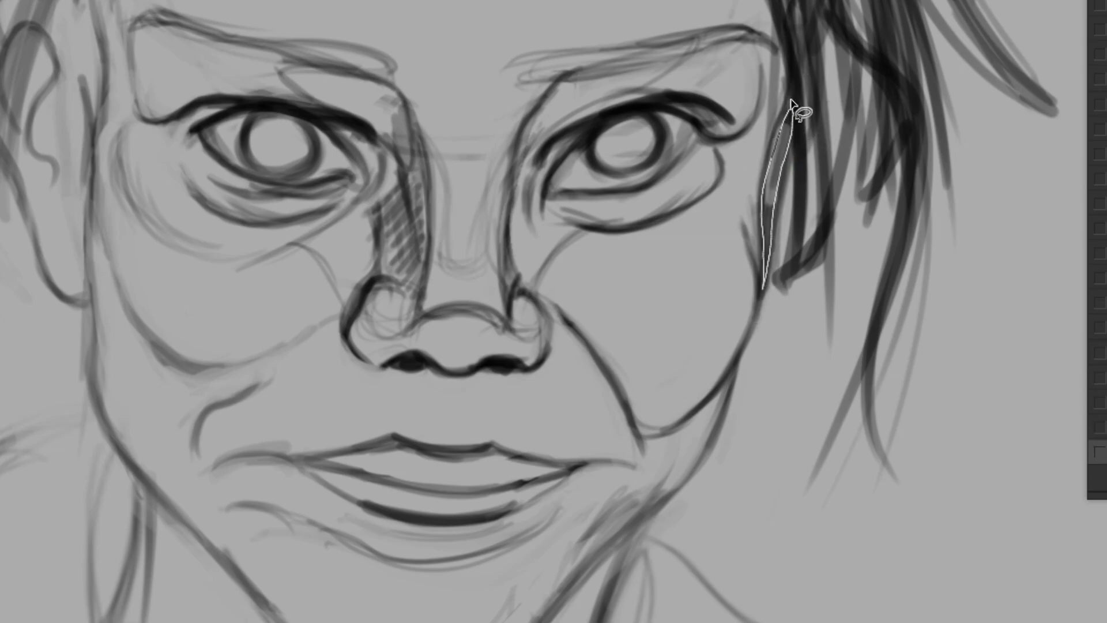
key(b)
drag(779, 150, 770, 259)
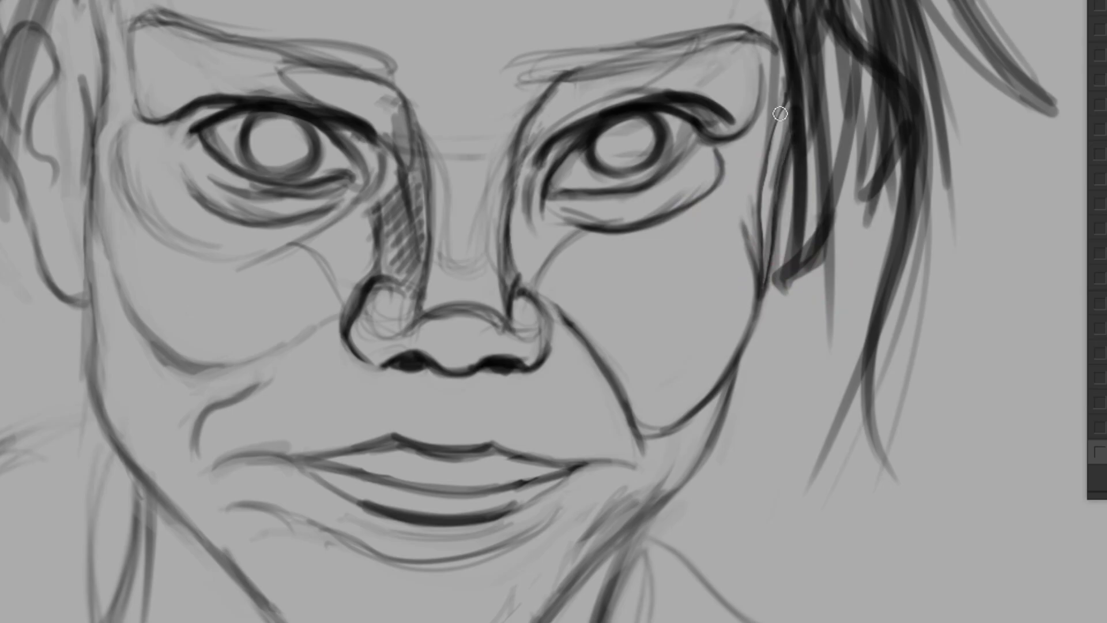
drag(793, 66, 762, 268)
- Redraw the neck line beside the chin and refit the whole portrait in view
scroll(758, 231, up, 2)
scroll(749, 289, down, 2)
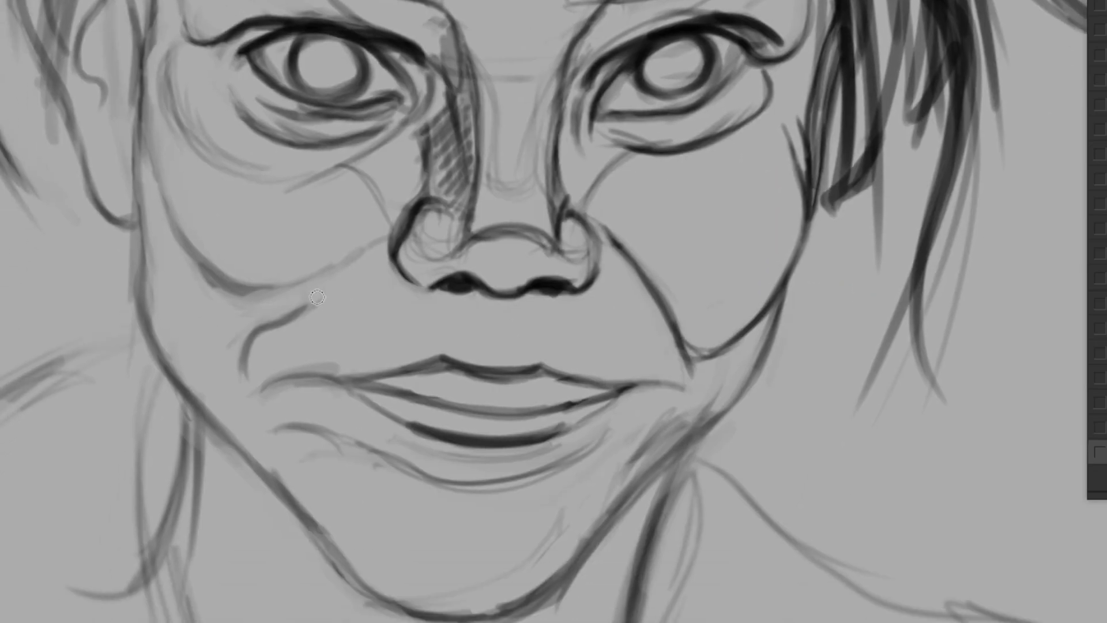
scroll(769, 363, down, 5)
scroll(769, 363, down, 1)
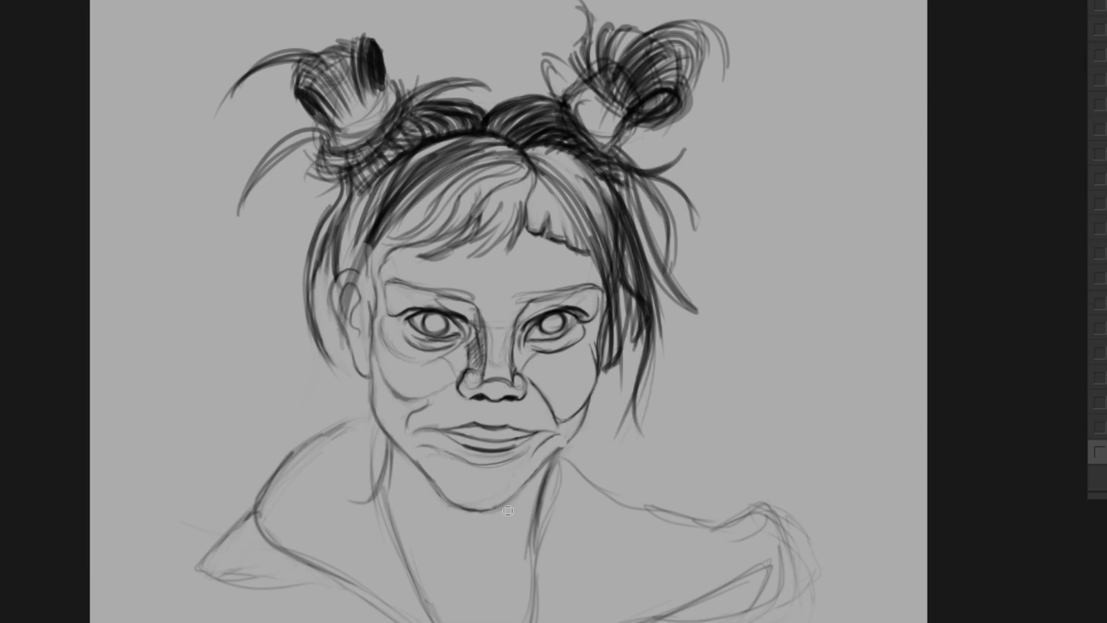
scroll(514, 487, up, 5)
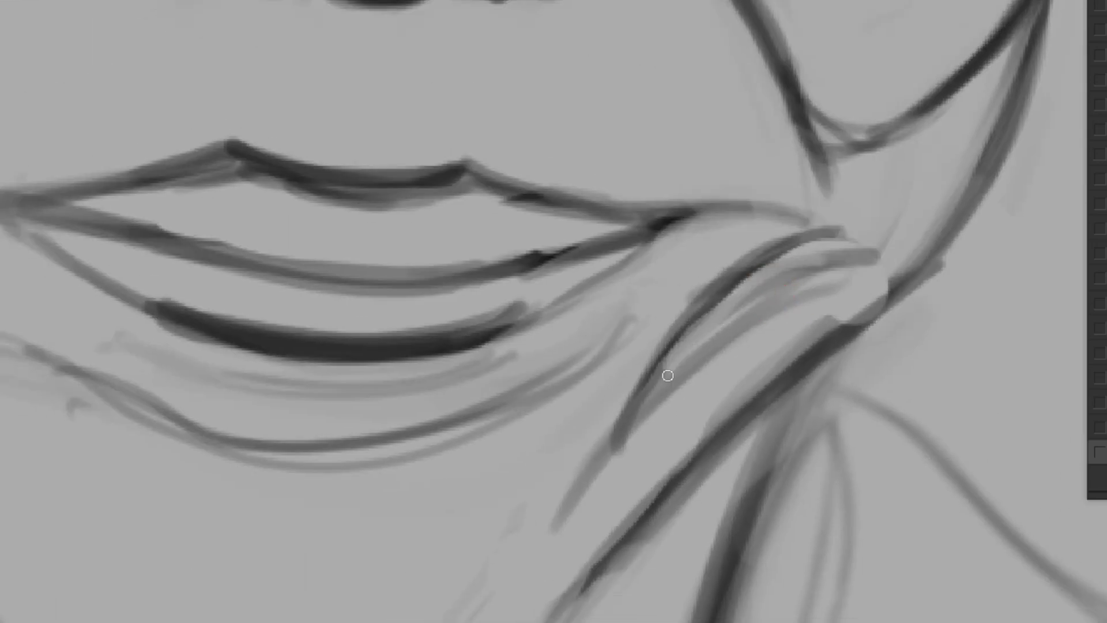
drag(600, 461, 830, 237)
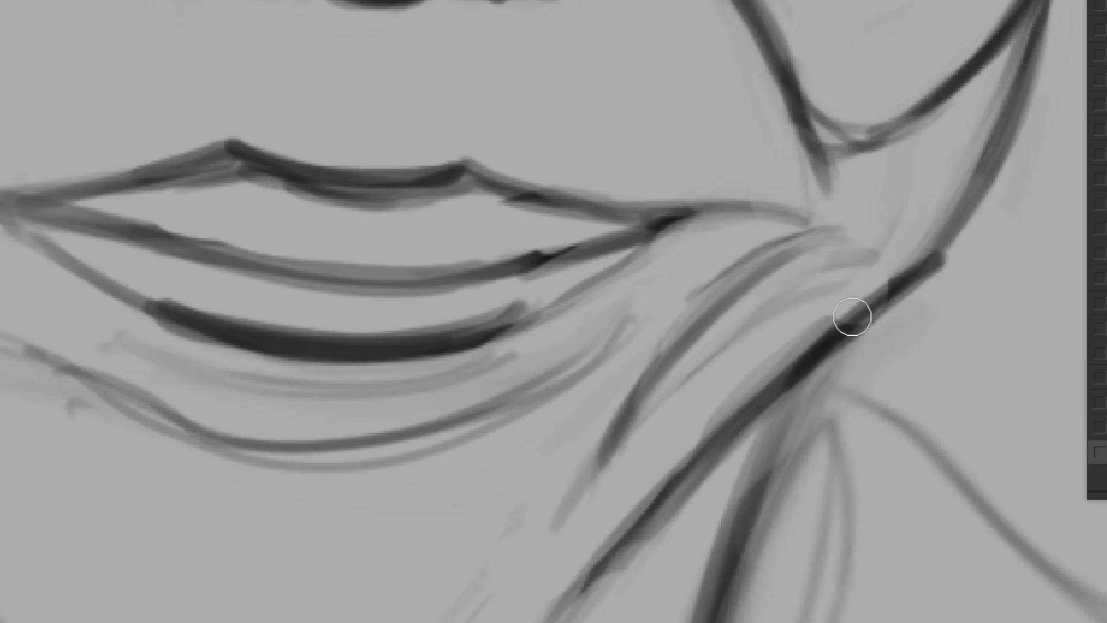
scroll(853, 316, down, 2)
key(ctrl+0)
drag(663, 422, 637, 455)
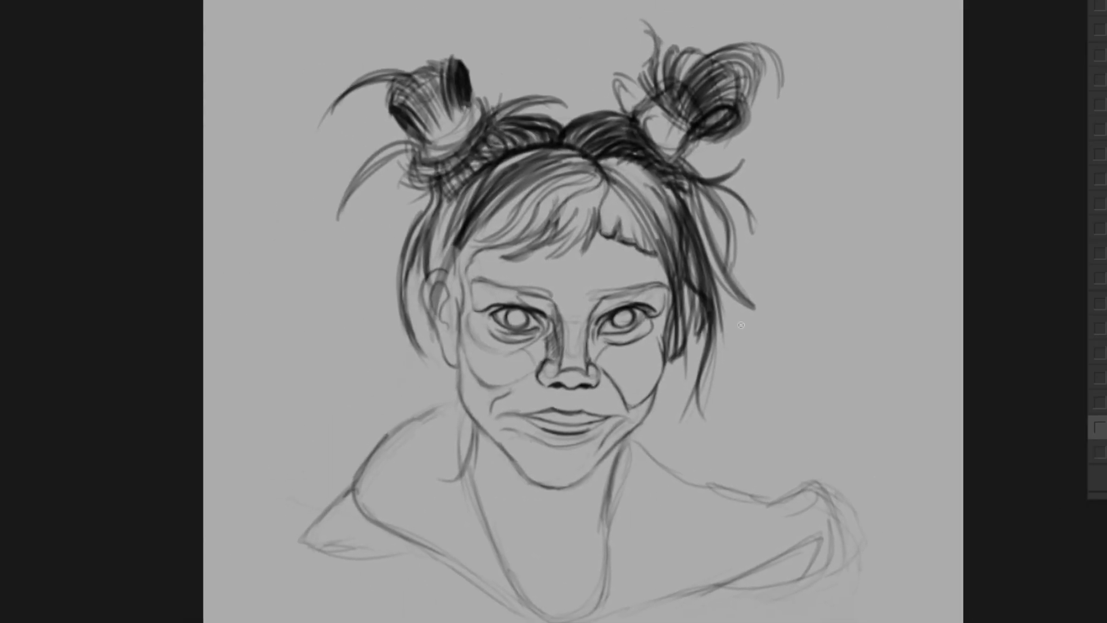
- On the layer below, add dark hair strokes from the forehead to the left bun
click(589, 229)
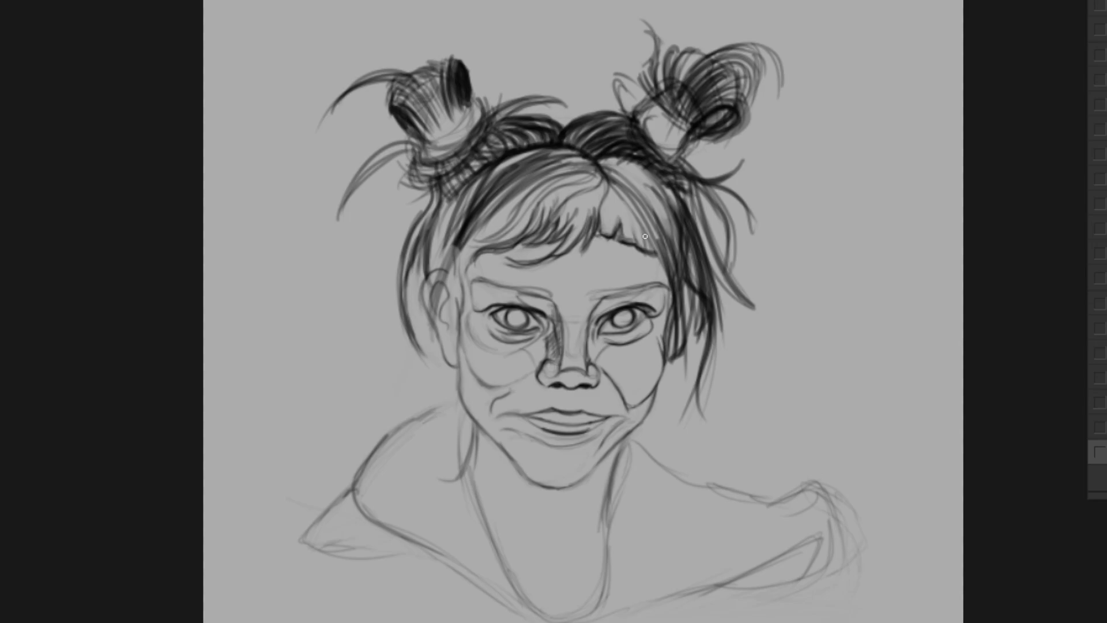
mouse_move(461, 269)
mouse_down()
mouse_move(514, 196)
mouse_move(557, 169)
mouse_up()
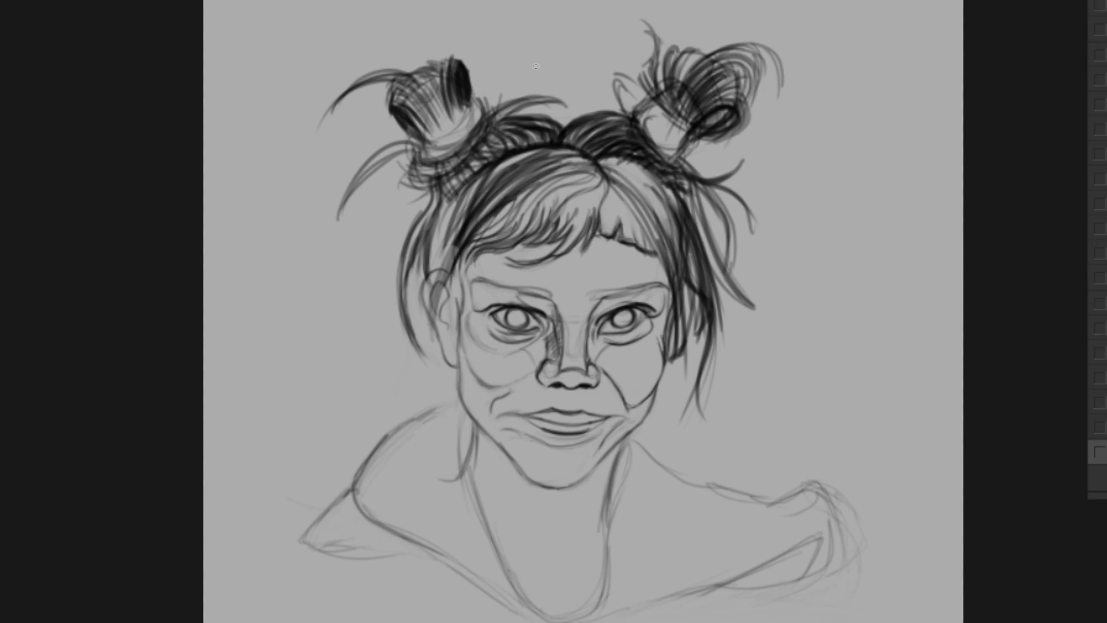
mouse_move(496, 216)
mouse_down()
mouse_move(561, 185)
mouse_move(583, 165)
mouse_move(568, 153)
mouse_move(576, 144)
mouse_up()
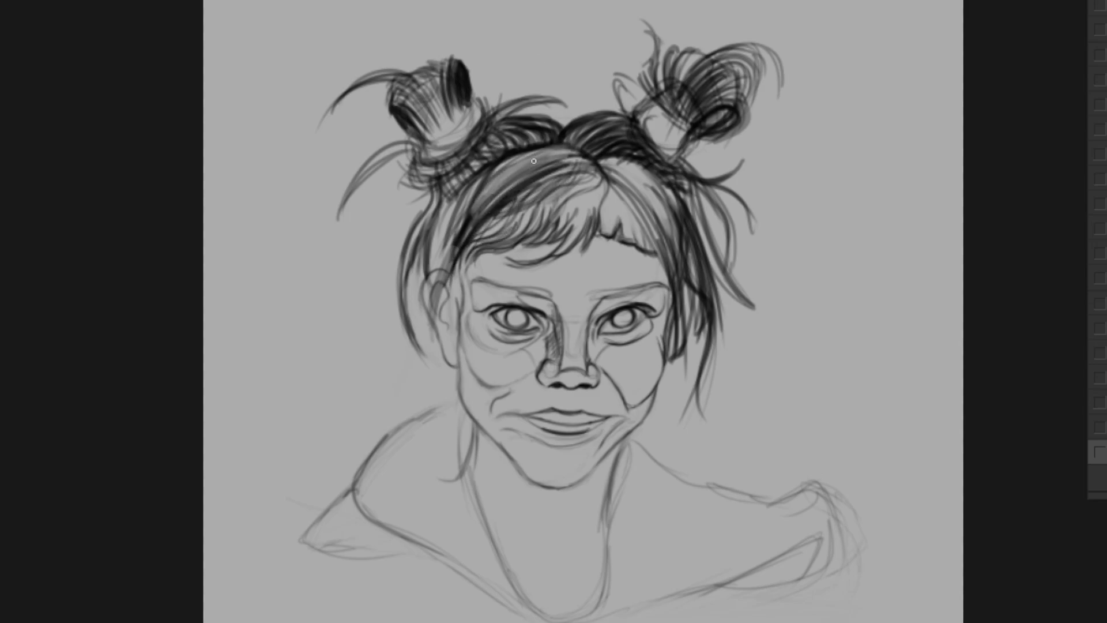
drag(447, 271, 547, 163)
drag(473, 179, 433, 269)
drag(484, 176, 441, 321)
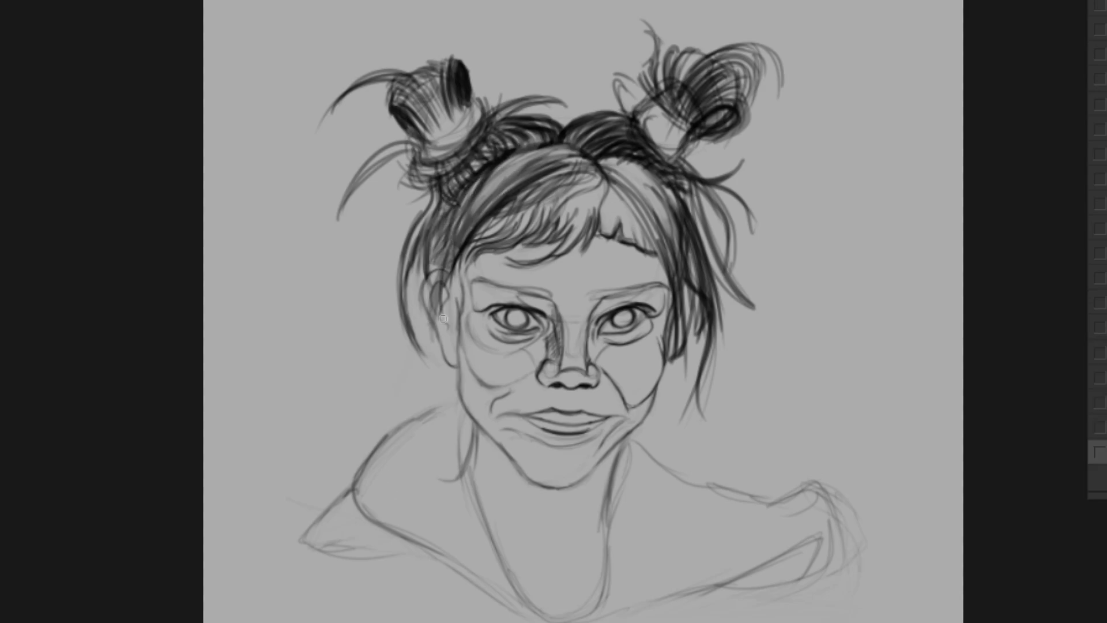
drag(470, 225, 433, 332)
drag(496, 168, 426, 271)
mouse_move(456, 236)
mouse_down()
mouse_move(546, 147)
mouse_move(416, 242)
mouse_up()
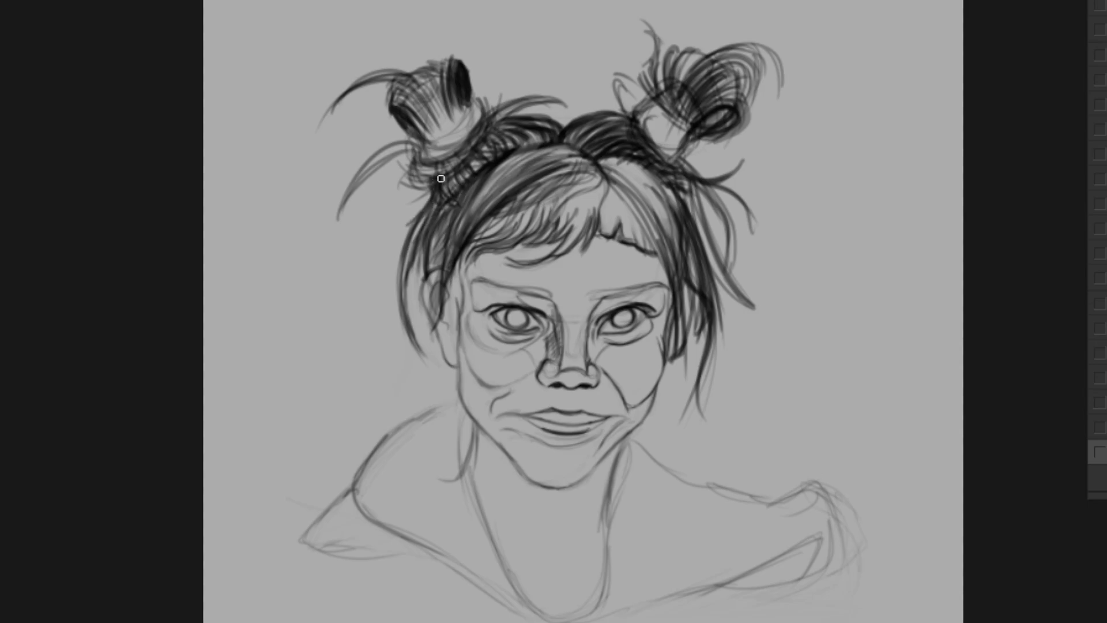
- Thicken the hair over the head and add dark strands around the left bun
drag(553, 138, 438, 225)
drag(507, 141, 415, 190)
mouse_move(562, 112)
mouse_down()
mouse_move(487, 127)
mouse_move(427, 173)
mouse_move(404, 237)
mouse_up()
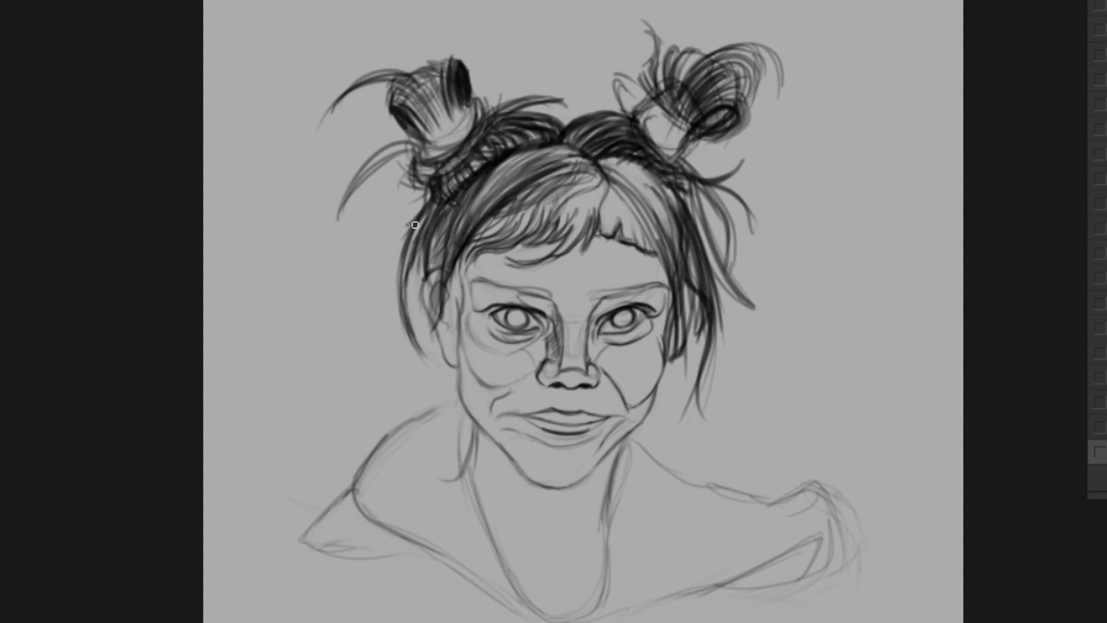
mouse_move(490, 95)
mouse_down()
mouse_move(398, 277)
mouse_move(404, 312)
mouse_move(452, 129)
mouse_move(404, 190)
mouse_move(429, 159)
mouse_move(409, 135)
mouse_up()
drag(424, 142, 340, 211)
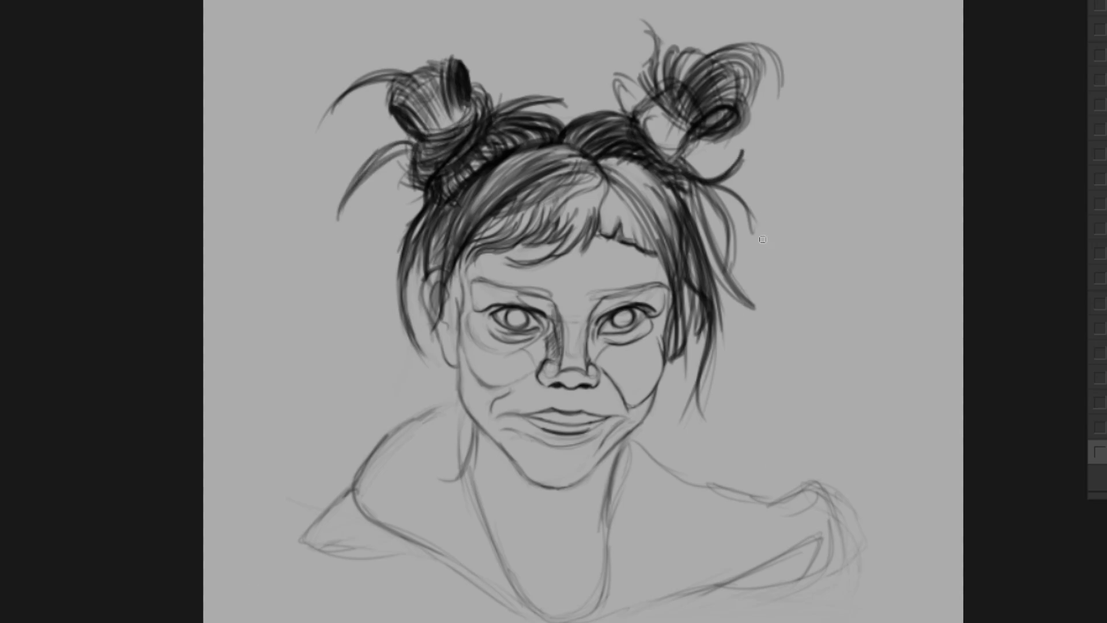
- Add dark hair strands to the right of the face and soften them
drag(726, 311, 721, 418)
key(ctrl+z)
key(ctrl+z)
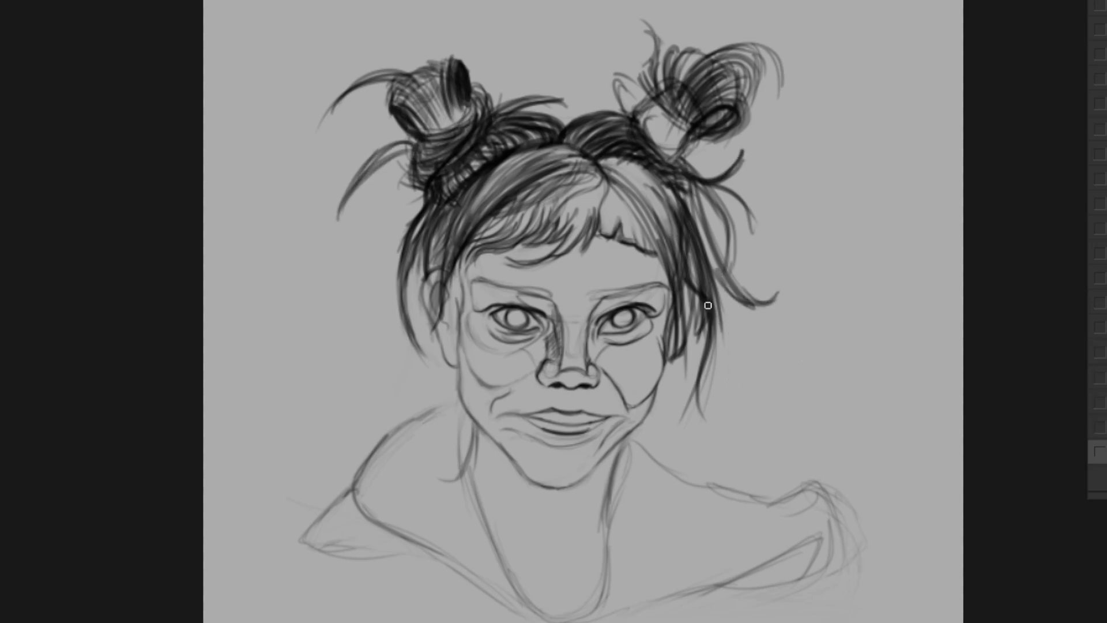
drag(707, 303, 718, 375)
drag(706, 288, 704, 409)
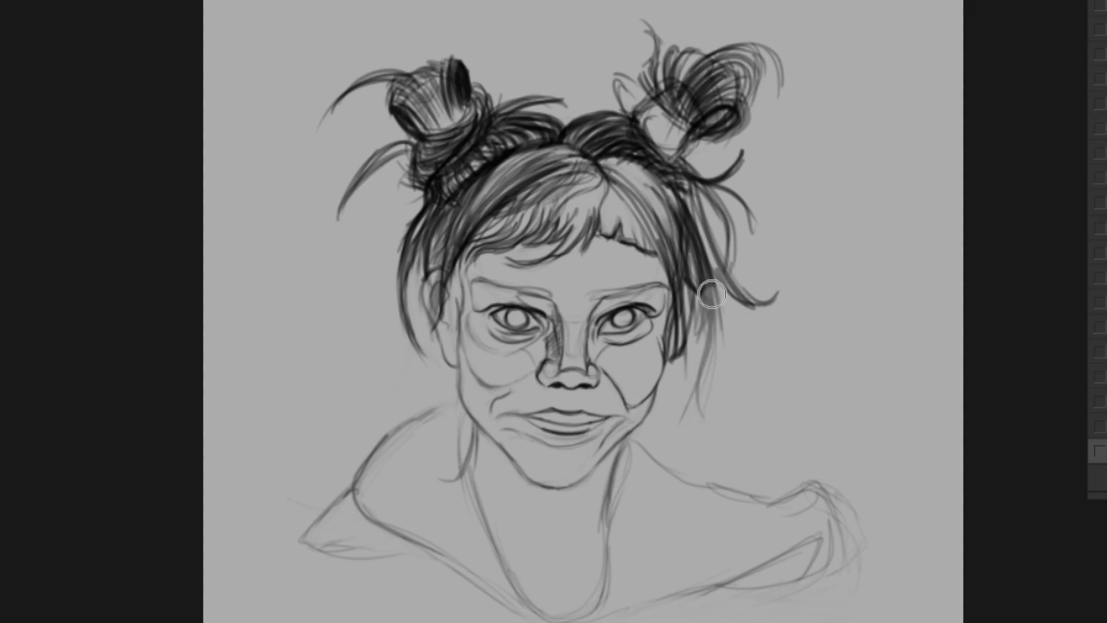
drag(689, 220, 695, 365)
- Draw new strands along the right cheek and soften them with the Eraser
mouse_move(657, 220)
mouse_down()
mouse_move(692, 359)
mouse_move(674, 367)
mouse_up()
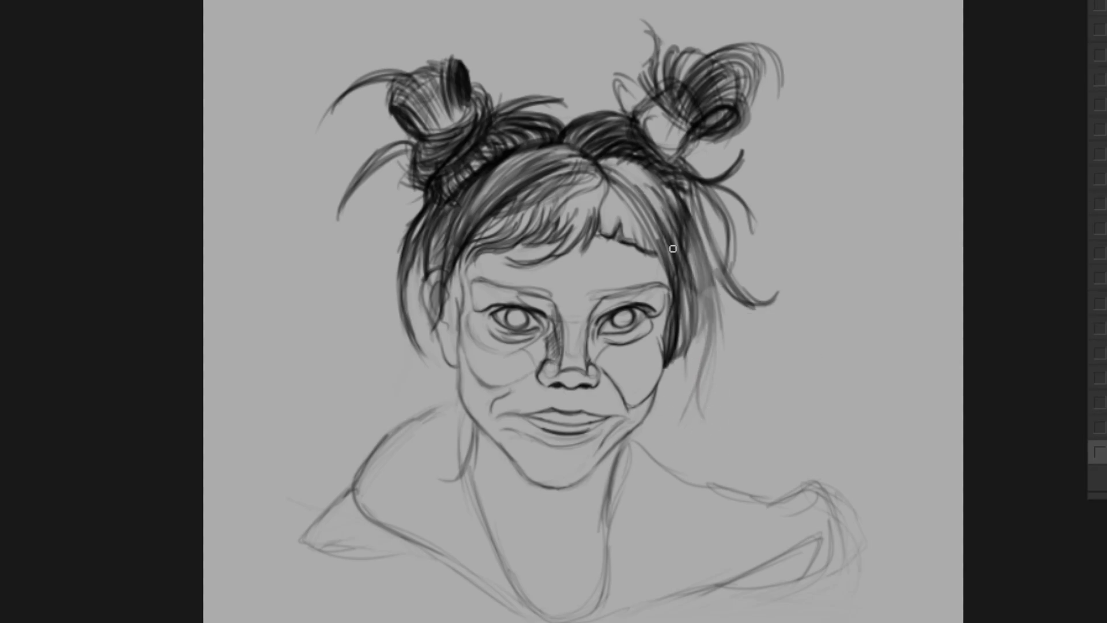
drag(671, 223, 683, 361)
drag(658, 216, 680, 366)
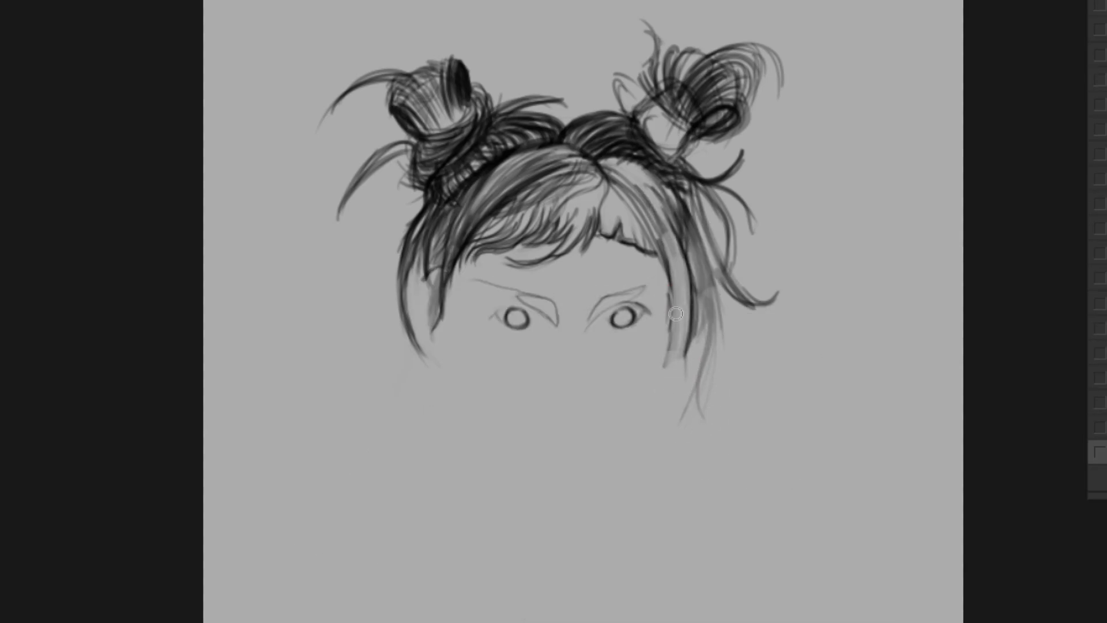
drag(672, 236, 689, 364)
drag(675, 211, 704, 338)
drag(698, 318, 693, 415)
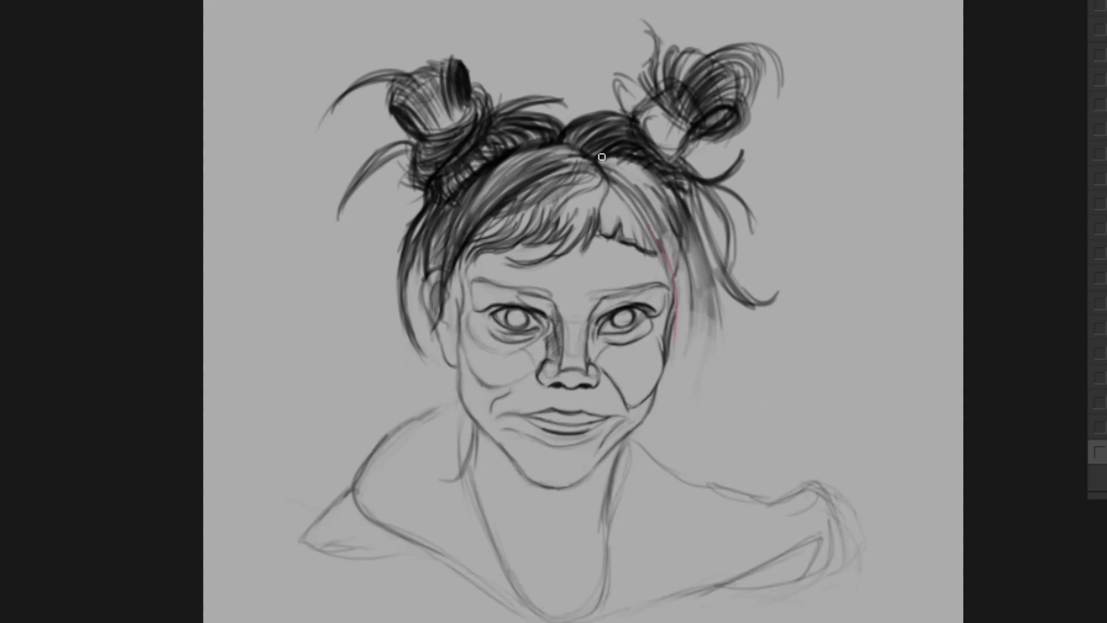
- Paint a red lock from the parting down the right side past the jaw
mouse_move(602, 157)
mouse_down()
mouse_move(669, 374)
mouse_move(695, 383)
mouse_move(663, 403)
mouse_move(672, 386)
mouse_up()
drag(692, 326, 701, 421)
drag(692, 352, 640, 458)
mouse_move(698, 329)
mouse_down()
mouse_move(692, 361)
mouse_move(632, 452)
mouse_move(714, 395)
mouse_up()
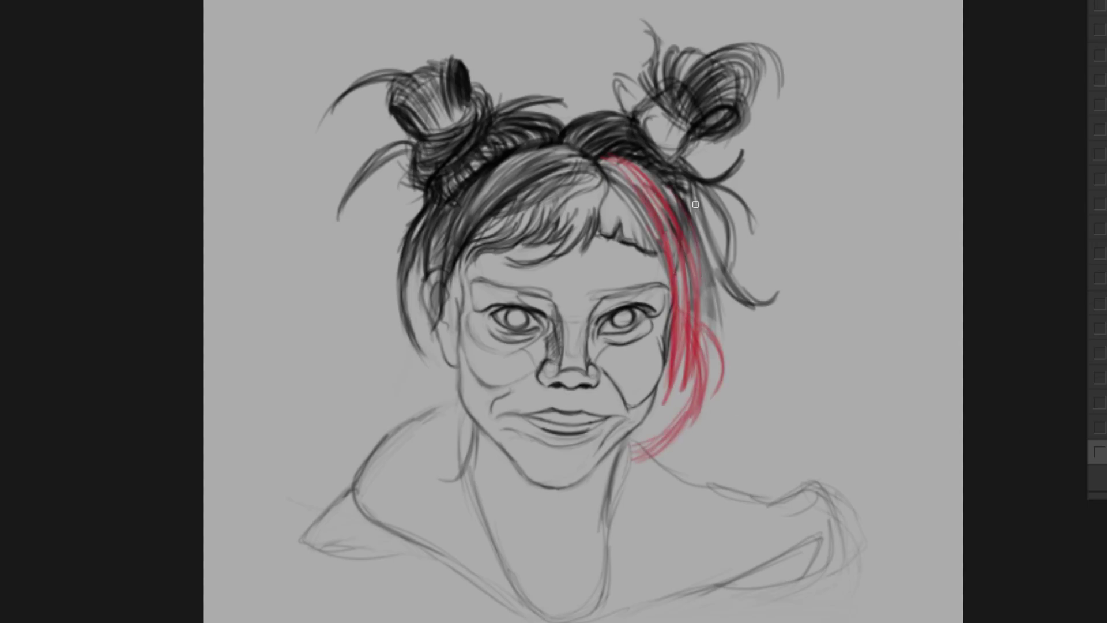
drag(696, 204, 704, 298)
- Erase the red strands' lower ends near the jaw and cheek
key(e)
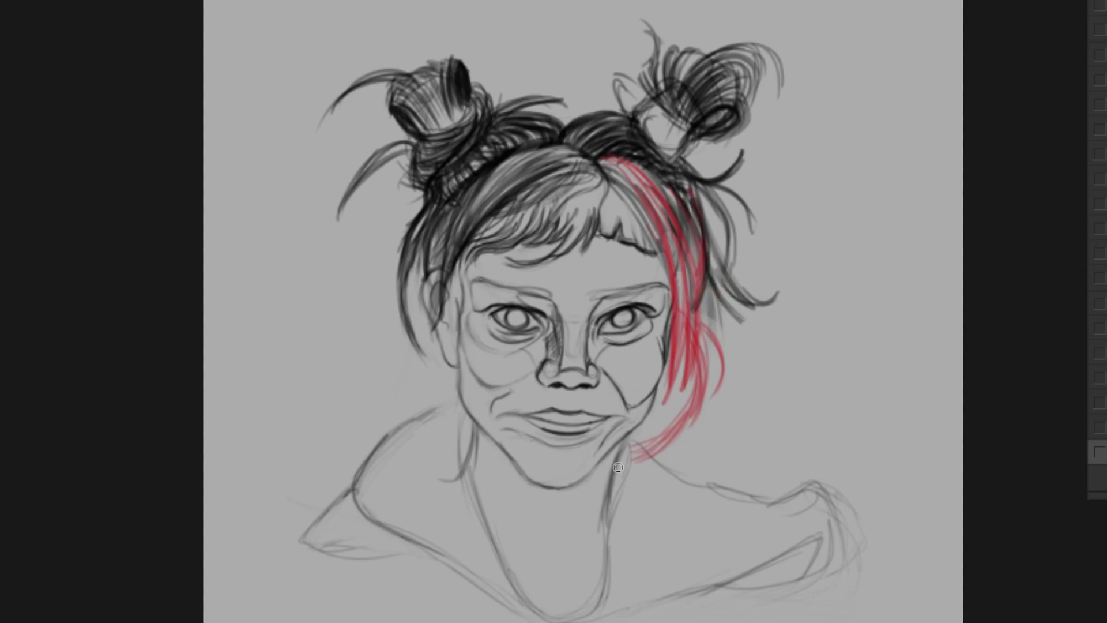
drag(707, 404, 635, 458)
drag(715, 346, 675, 427)
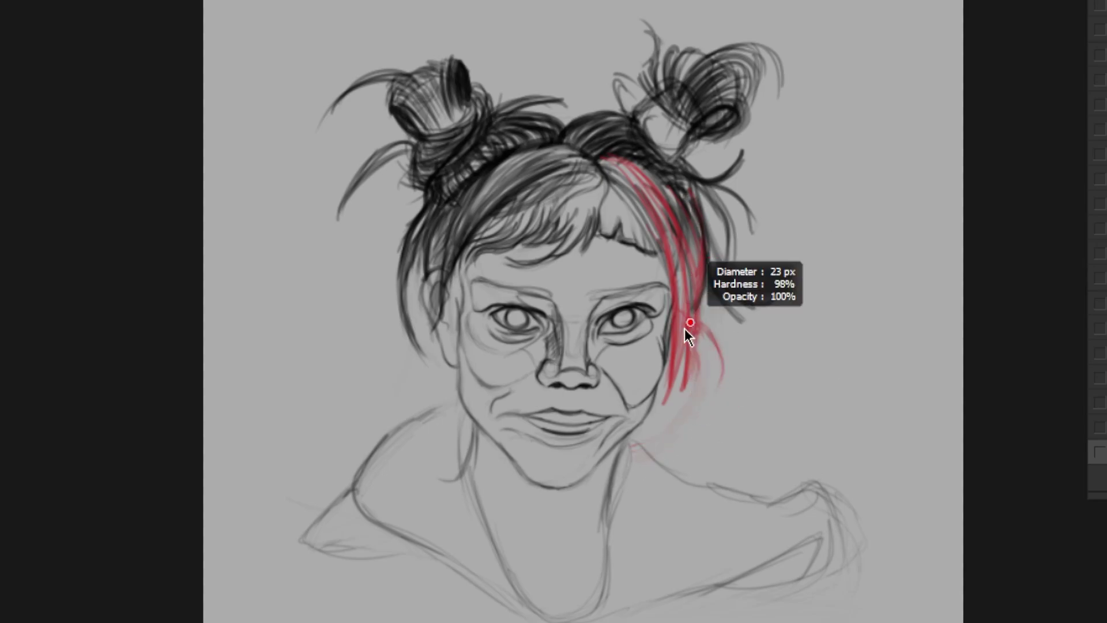
mouse_move(685, 321)
mouse_down()
mouse_move(672, 398)
mouse_move(718, 404)
mouse_move(672, 404)
mouse_up()
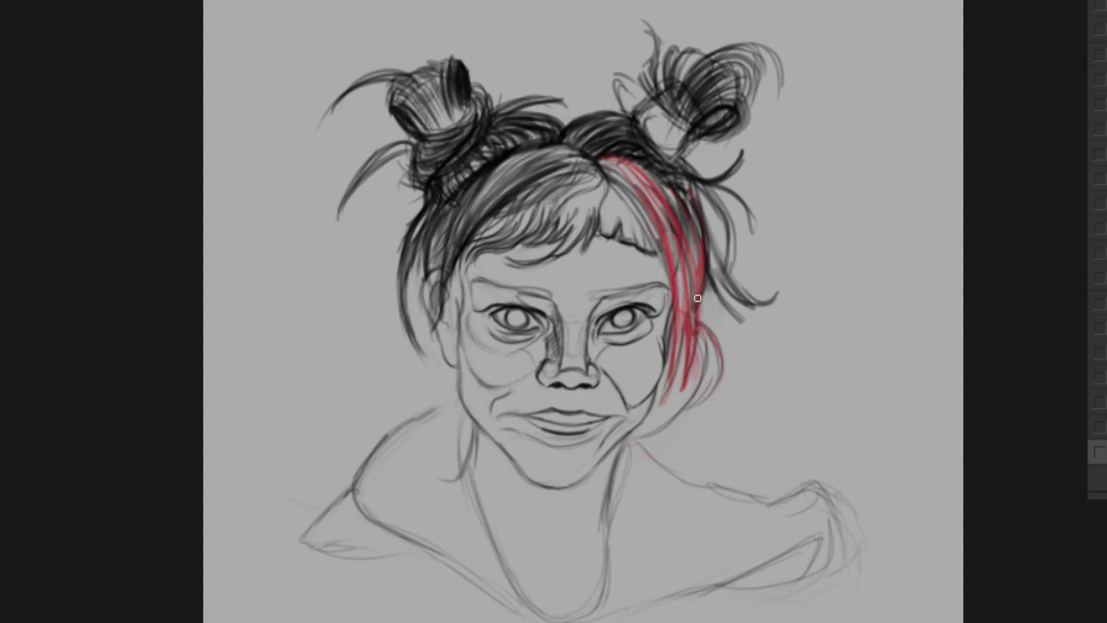
- Lay dark strands over the red lock from the parting downward
drag(698, 298, 721, 398)
drag(710, 357, 718, 415)
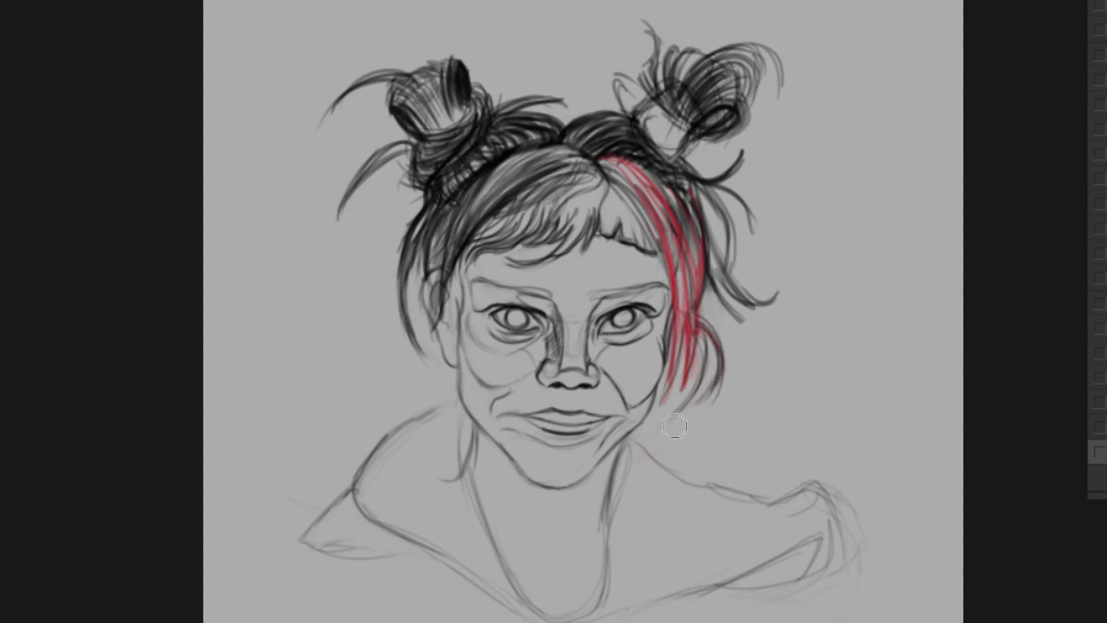
mouse_move(627, 171)
mouse_down()
mouse_move(680, 326)
mouse_move(693, 288)
mouse_up()
drag(643, 141, 703, 248)
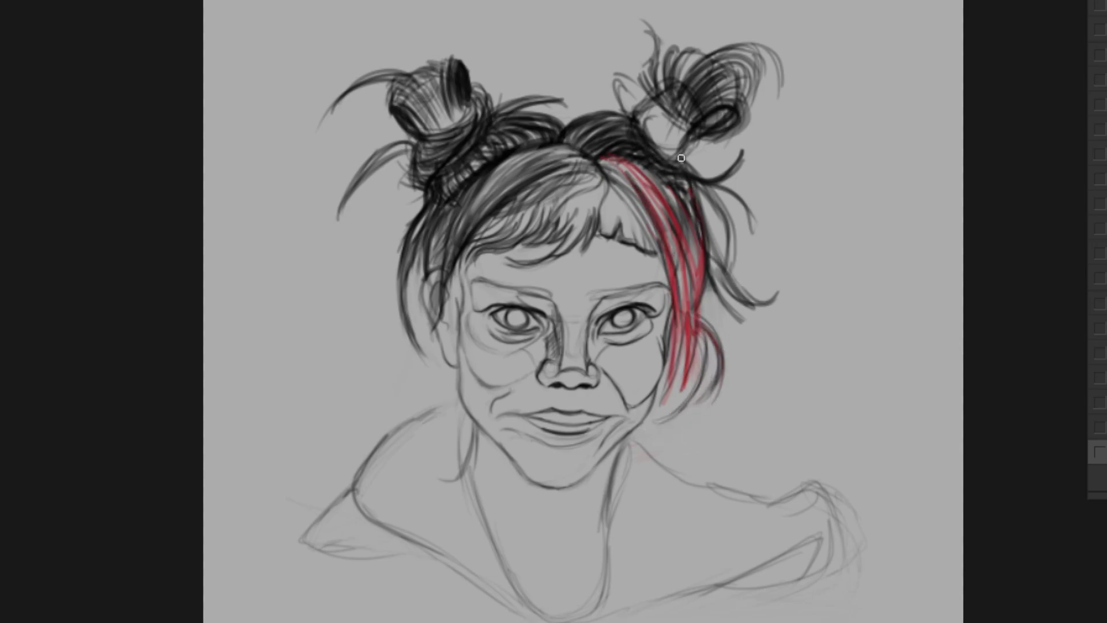
drag(669, 176, 703, 265)
- Darken and hatch the base of the right bun
mouse_move(738, 185)
mouse_down()
mouse_move(709, 288)
mouse_move(727, 231)
mouse_up()
drag(672, 98, 641, 150)
drag(675, 110, 646, 153)
mouse_move(635, 89)
mouse_down()
mouse_move(617, 116)
mouse_move(680, 150)
mouse_up()
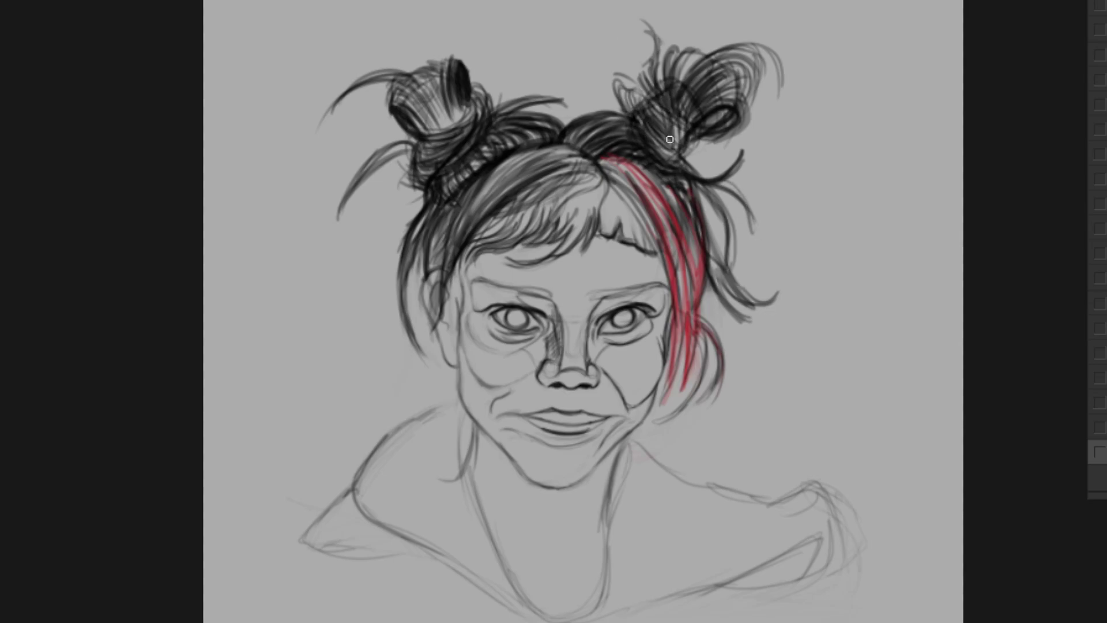
- Hatch the right bun's loops dark, undoing a few unwanted strokes
mouse_move(678, 90)
mouse_down()
mouse_move(654, 150)
mouse_move(643, 72)
mouse_up()
drag(658, 132, 638, 75)
drag(683, 110, 669, 43)
drag(687, 95, 714, 46)
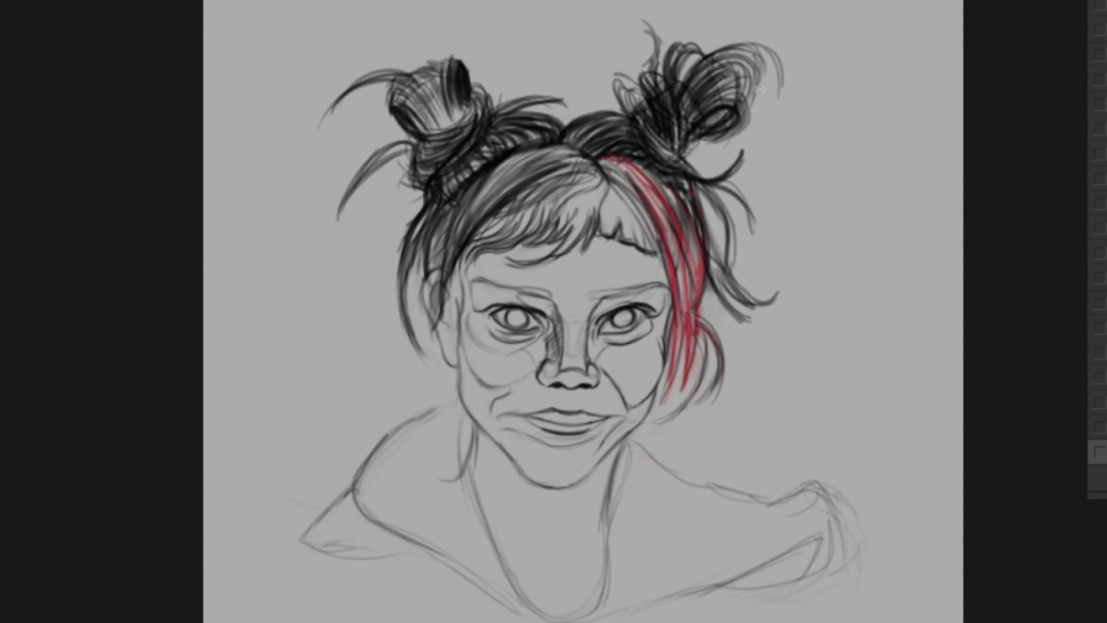
key(ctrl+z)
key(ctrl+z)
key(ctrl+z)
key(ctrl+z)
key(ctrl+z)
key(ctrl+z)
key(ctrl+z)
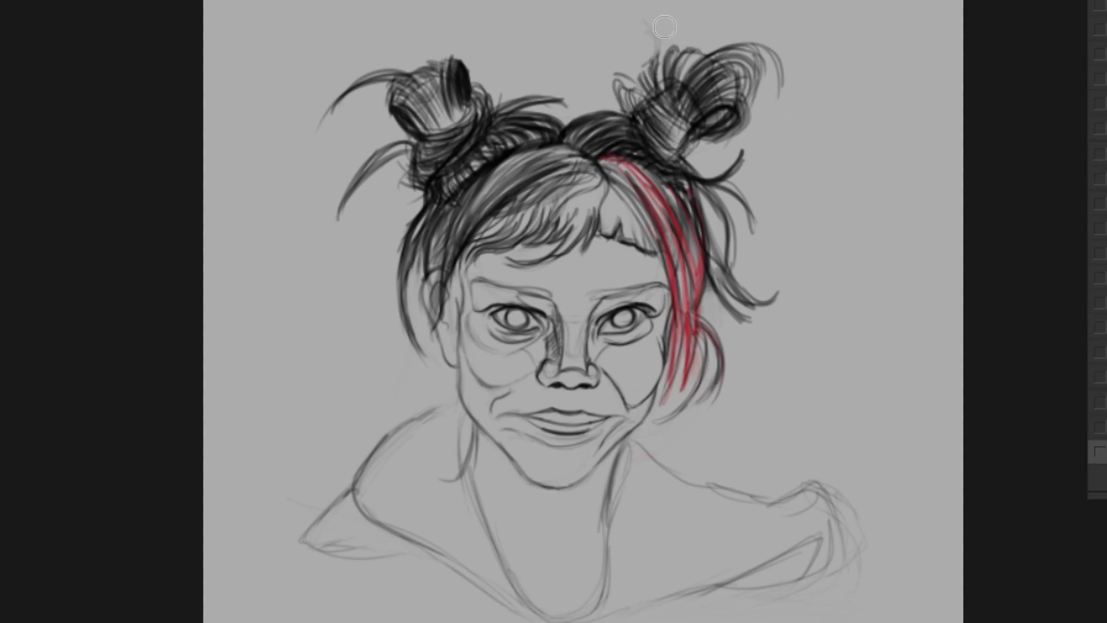
mouse_move(655, 57)
mouse_down()
mouse_move(677, 95)
mouse_move(701, 92)
mouse_move(721, 109)
mouse_move(720, 72)
mouse_move(709, 109)
mouse_up()
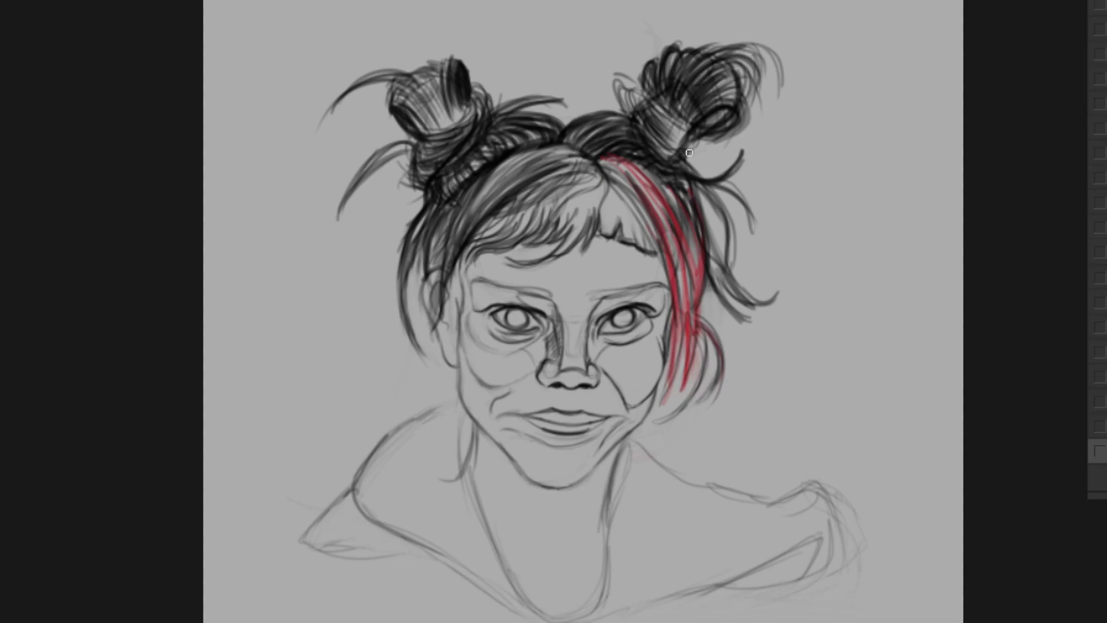
drag(660, 168, 702, 151)
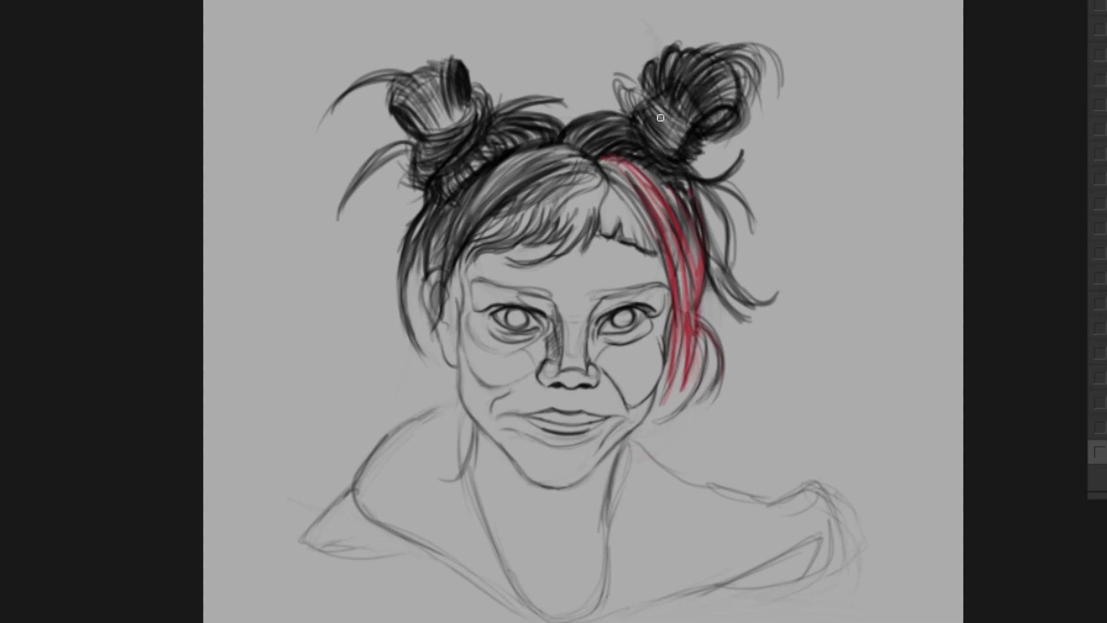
- Hatch more shading into the left bun and upper-left of the right bun, adding side strands
mouse_move(449, 124)
mouse_down()
mouse_move(416, 81)
mouse_move(421, 119)
mouse_up()
drag(442, 75, 418, 113)
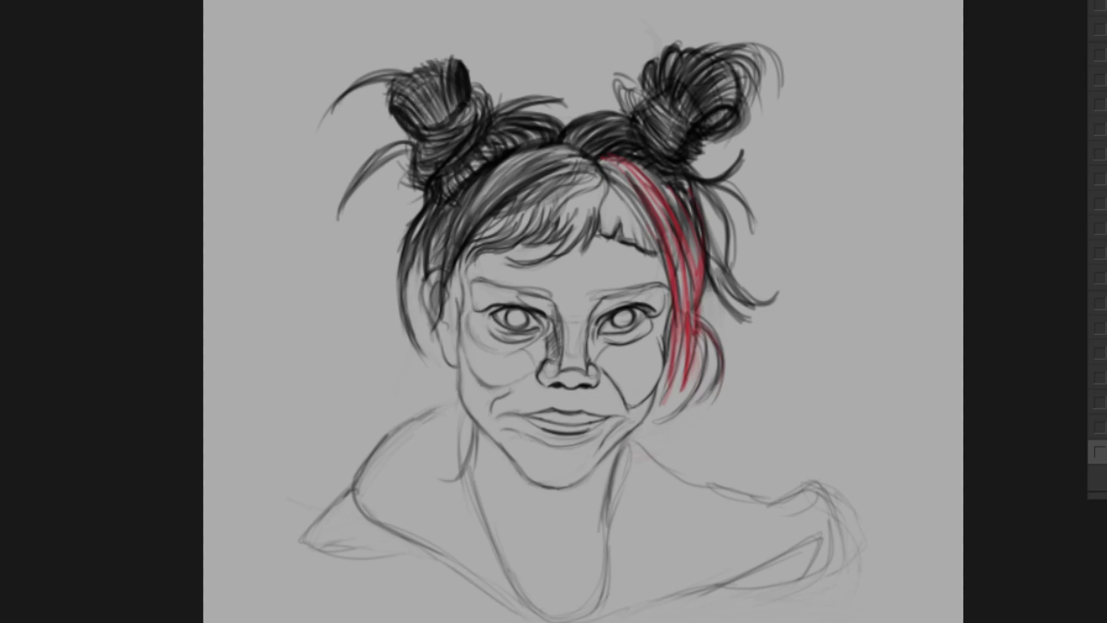
drag(604, 68, 643, 99)
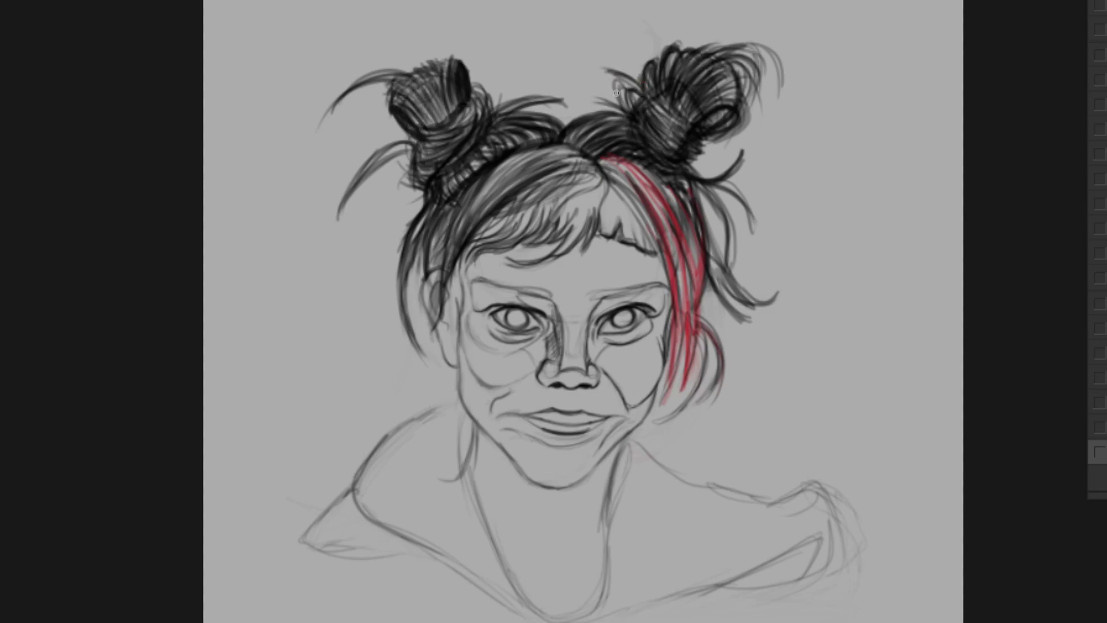
drag(644, 109, 606, 71)
drag(589, 101, 639, 118)
drag(401, 70, 309, 121)
drag(741, 52, 799, 92)
- Add strands to the right bun and side hair, curving one past the chin on the right
drag(697, 539, 709, 538)
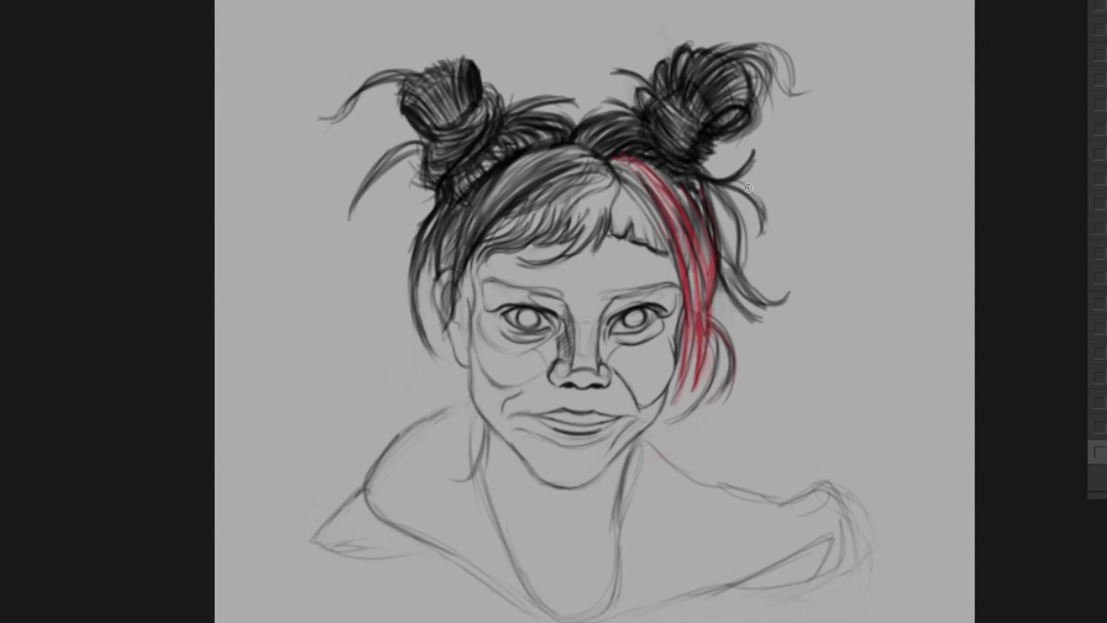
drag(741, 130, 750, 231)
key(ctrl+z)
mouse_move(760, 105)
mouse_down()
mouse_move(808, 74)
mouse_move(809, 60)
mouse_up()
drag(656, 402, 666, 356)
mouse_move(728, 279)
mouse_down()
mouse_move(650, 436)
mouse_move(641, 407)
mouse_up()
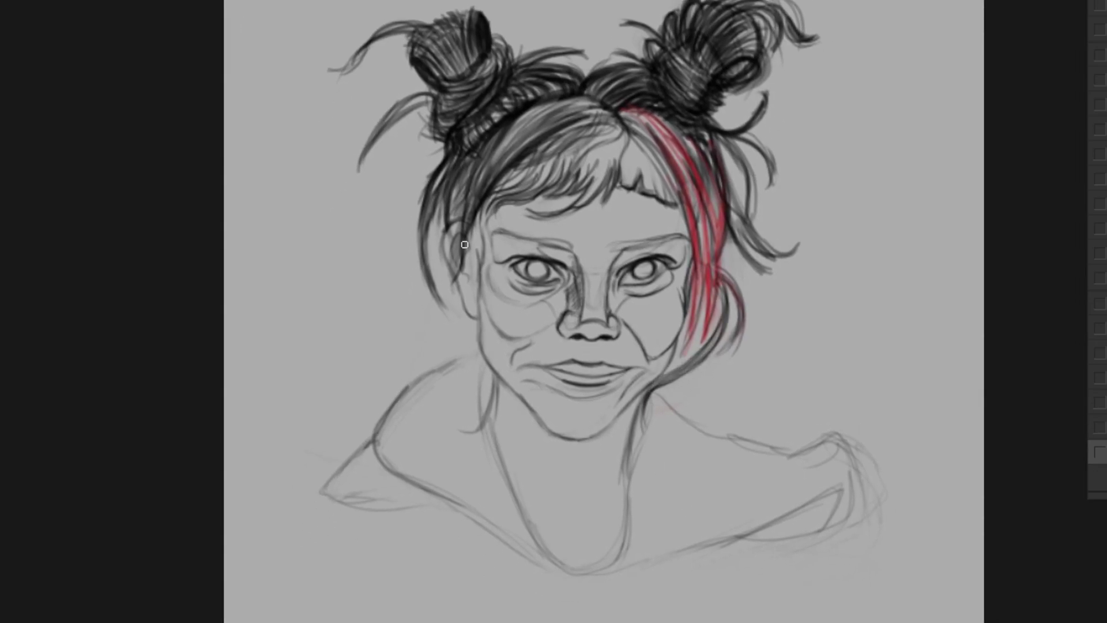
- Sketch long strands down the left side of the face and erase parts of them
mouse_move(481, 294)
mouse_down()
mouse_move(466, 248)
mouse_move(461, 335)
mouse_up()
mouse_move(462, 254)
mouse_down()
mouse_move(490, 438)
mouse_move(536, 464)
mouse_up()
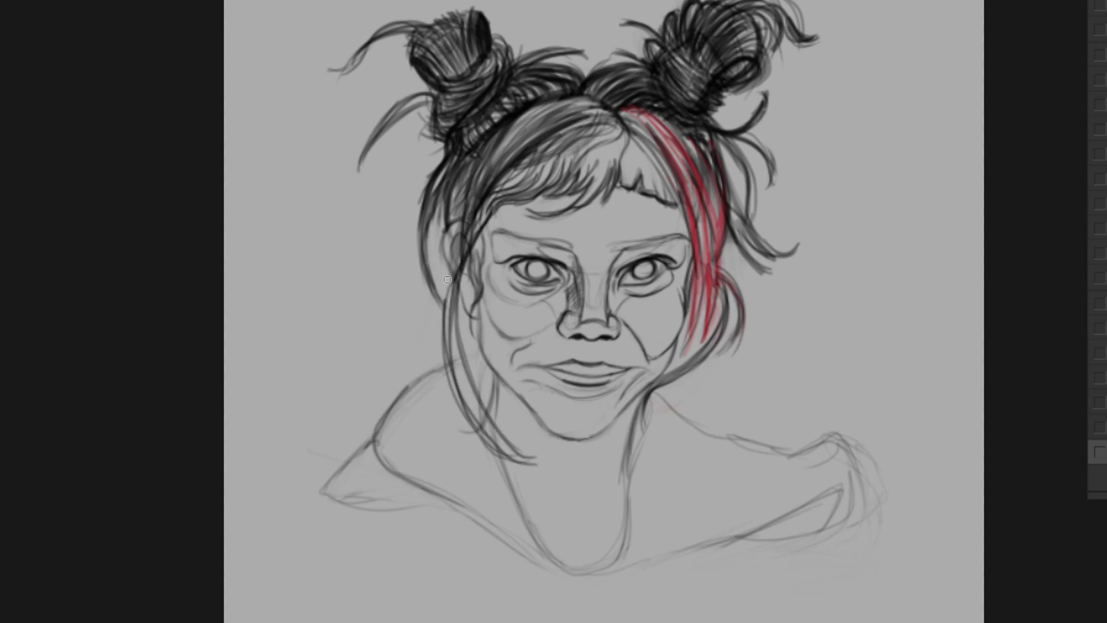
mouse_move(490, 214)
mouse_down()
mouse_move(456, 302)
mouse_move(534, 464)
mouse_up()
key(e)
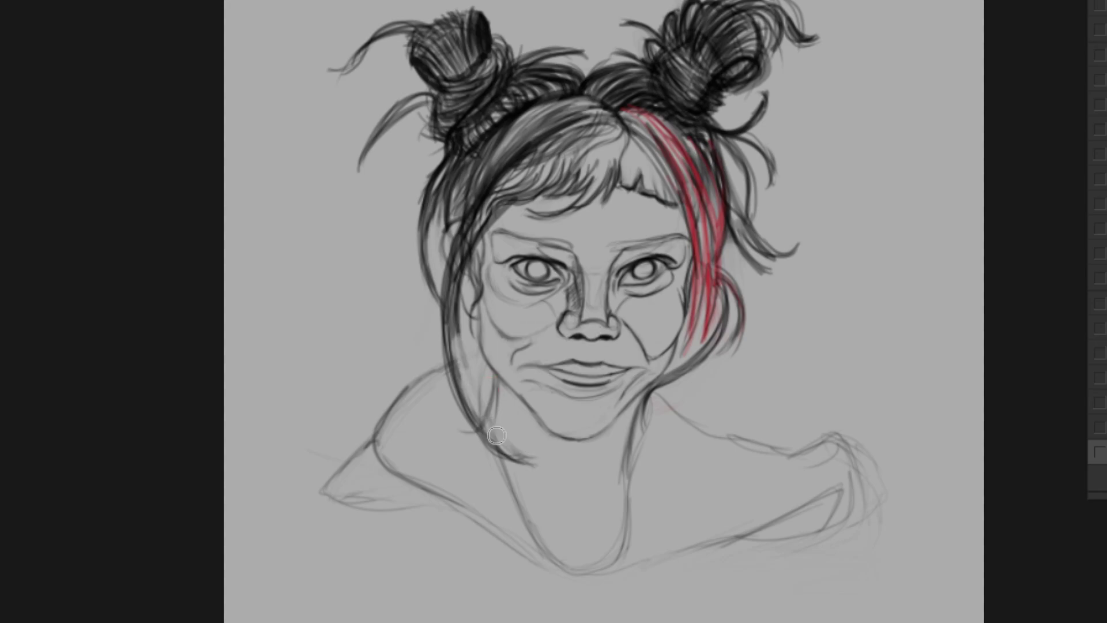
mouse_move(449, 295)
mouse_down()
mouse_move(468, 373)
mouse_move(464, 260)
mouse_up()
key(b)
drag(453, 341, 520, 444)
- Redraw the left strands darker past the chin, then undo those long left strands
drag(450, 248, 525, 462)
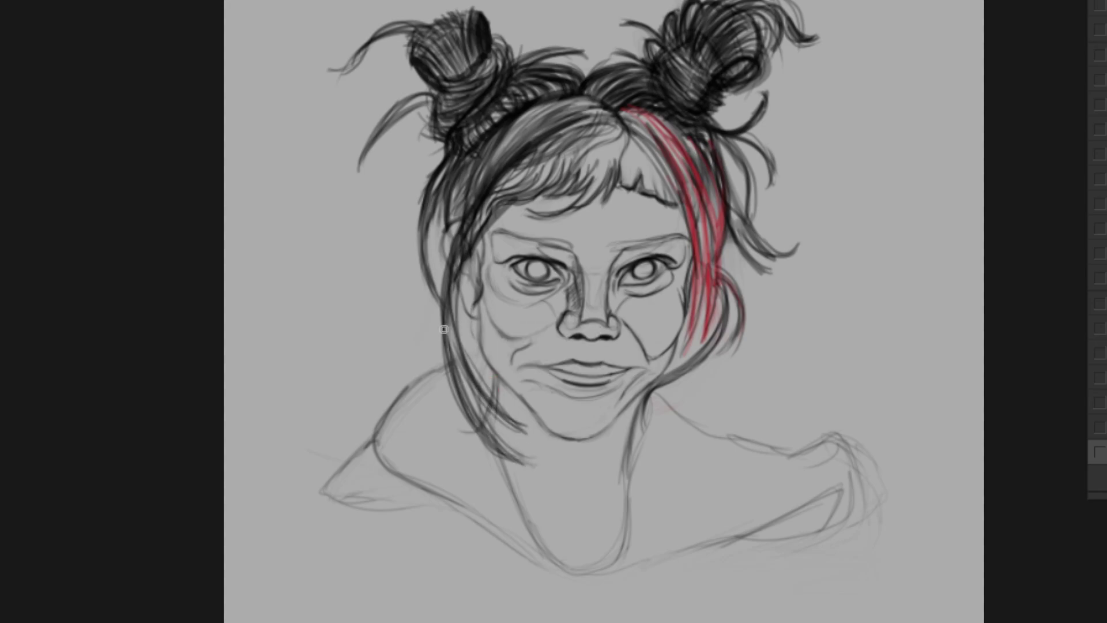
drag(456, 277, 493, 353)
key(ctrl+z)
key(ctrl+z)
key(ctrl+z)
key(ctrl+z)
key(ctrl+z)
key(ctrl+z)
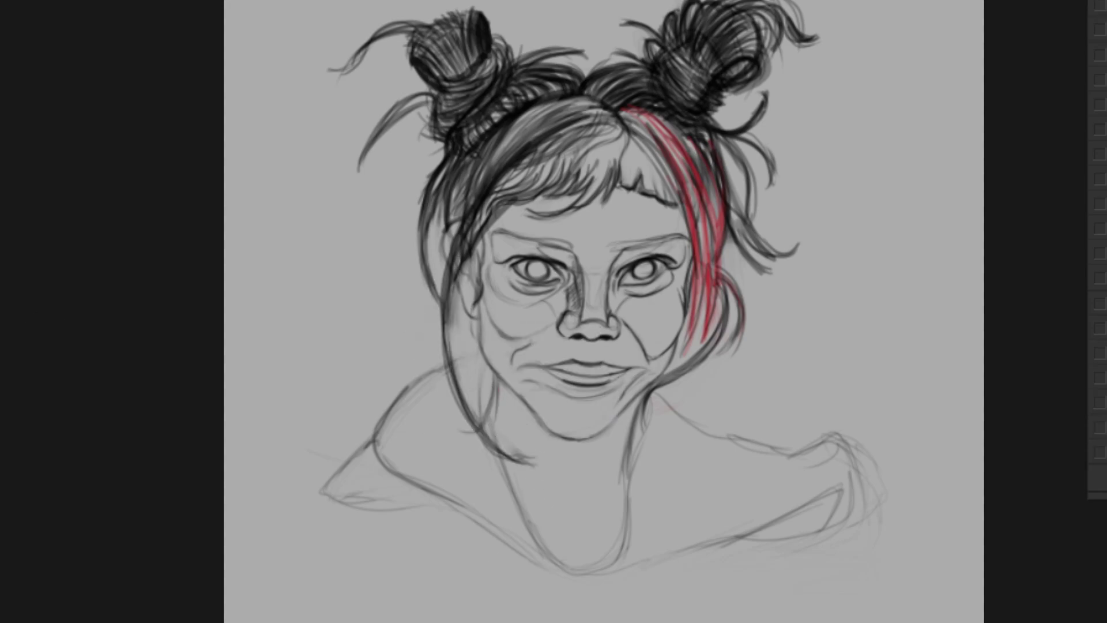
key(ctrl+z)
key(ctrl+z)
key(ctrl+z)
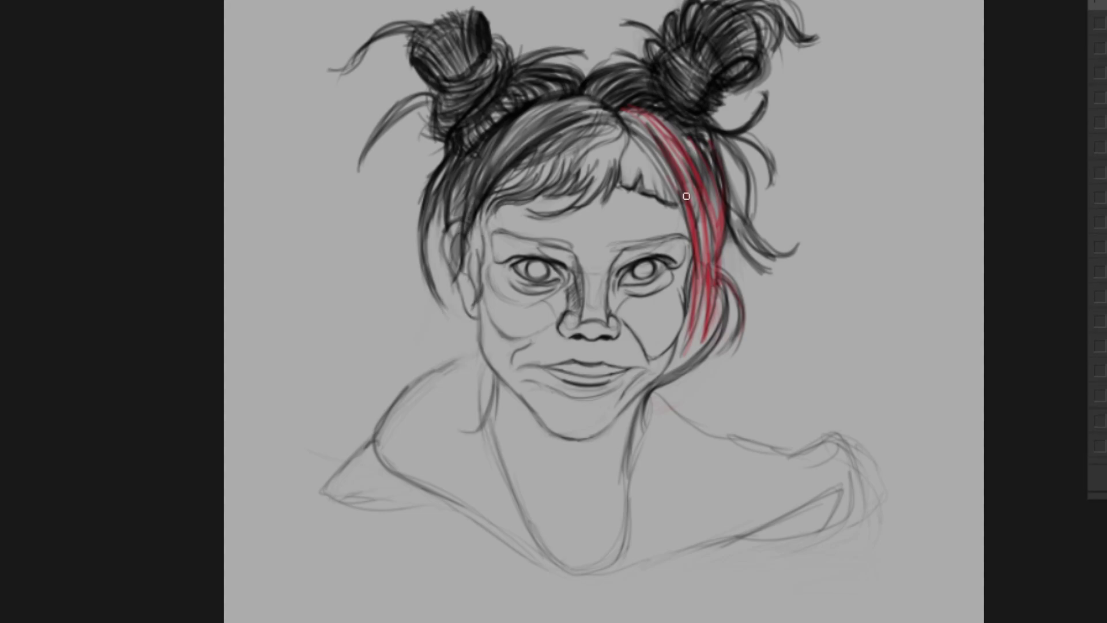
key(ctrl+z)
- Paint new red and dark strands along the left temple and forehead
mouse_move(491, 195)
mouse_down()
mouse_move(456, 330)
mouse_move(486, 245)
mouse_up()
drag(493, 248, 451, 338)
drag(502, 214, 472, 323)
mouse_move(526, 200)
mouse_down()
mouse_move(487, 234)
mouse_move(484, 215)
mouse_move(485, 299)
mouse_move(476, 249)
mouse_up()
drag(502, 181, 450, 329)
drag(526, 202, 467, 288)
drag(477, 236, 446, 326)
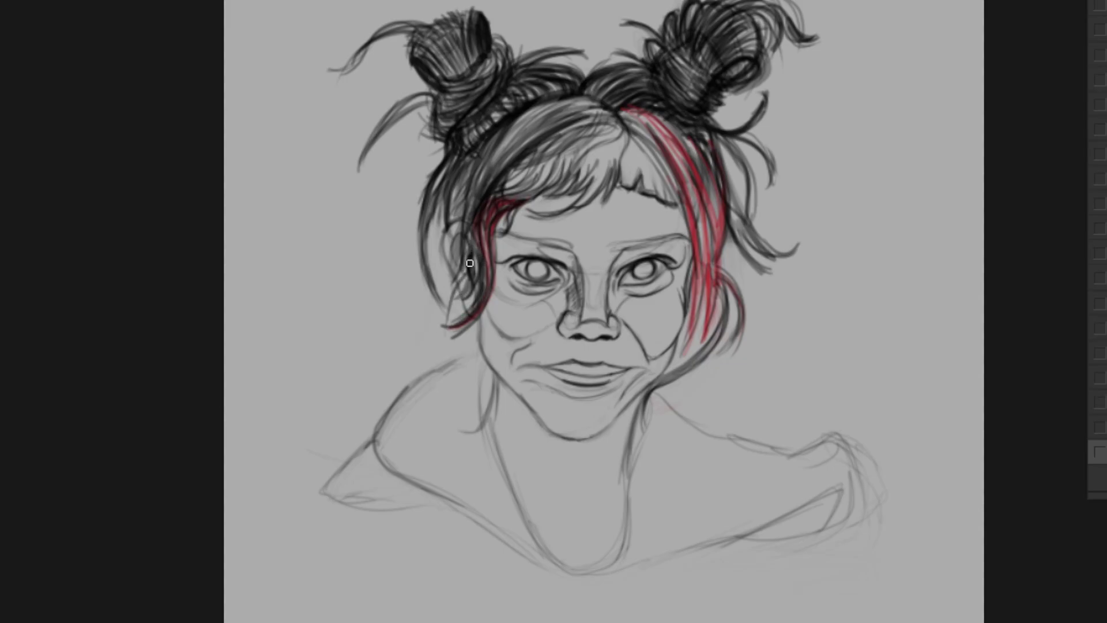
- Draw long strands from the left temple past the chin and near the left cheek
drag(470, 263, 456, 427)
drag(473, 231, 482, 441)
drag(462, 266, 508, 430)
drag(473, 246, 522, 423)
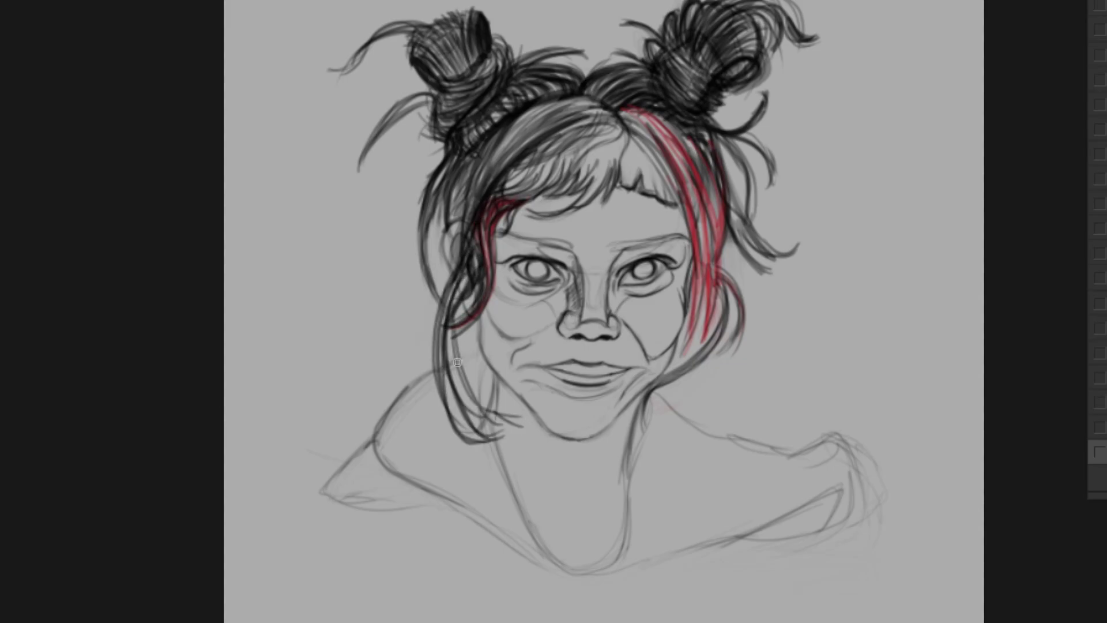
drag(653, 482, 599, 519)
drag(439, 352, 404, 461)
drag(398, 332, 391, 383)
mouse_move(415, 453)
mouse_down()
mouse_move(449, 410)
mouse_move(490, 152)
mouse_up()
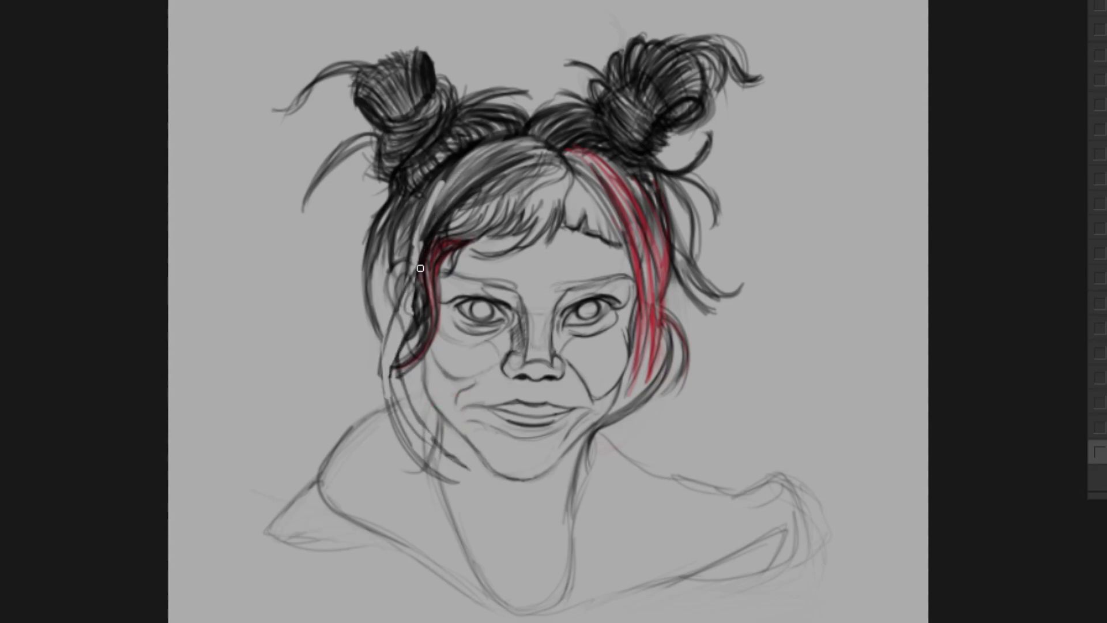
- Paint dark strands up the left face edge, across the head top and over the red strand
mouse_move(424, 265)
mouse_down()
mouse_move(384, 420)
mouse_move(473, 161)
mouse_up()
drag(423, 261, 534, 165)
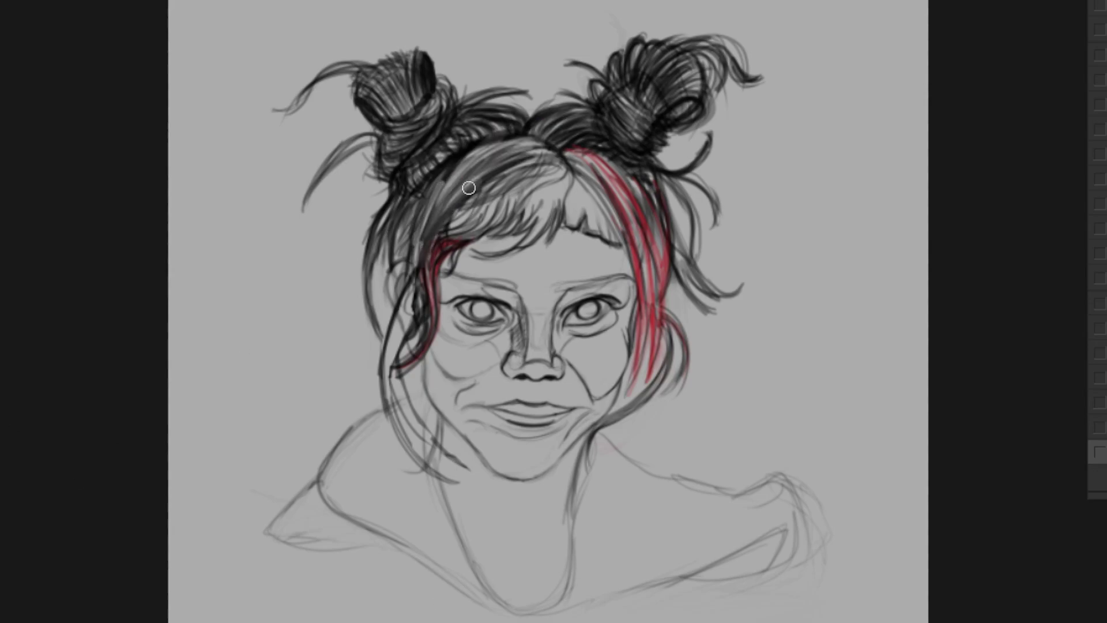
drag(444, 214, 568, 105)
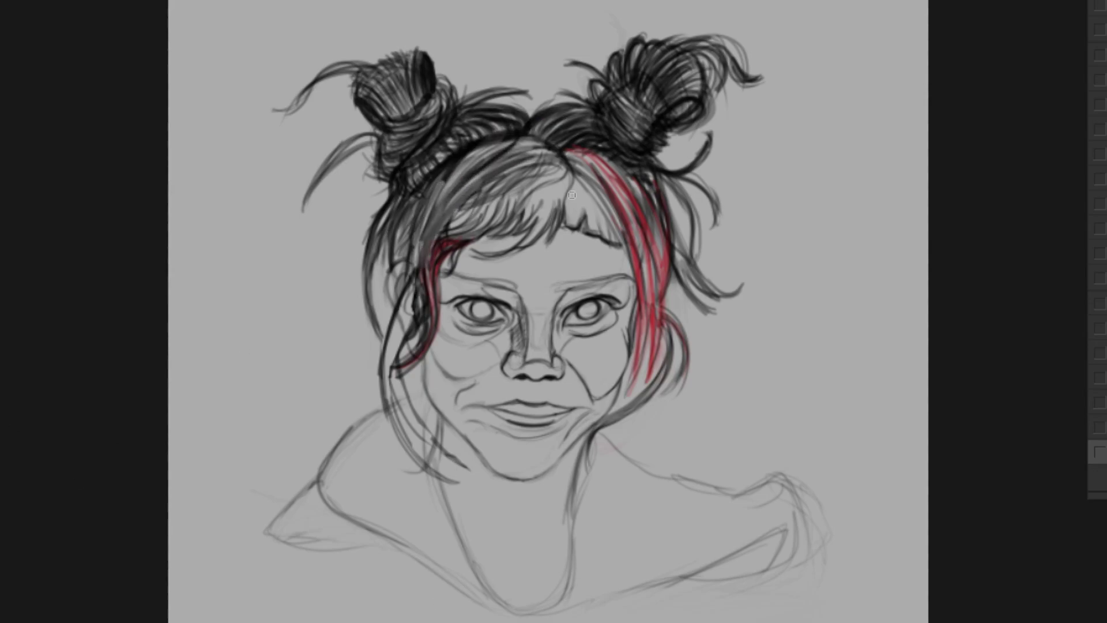
drag(636, 290, 626, 398)
drag(664, 242, 644, 384)
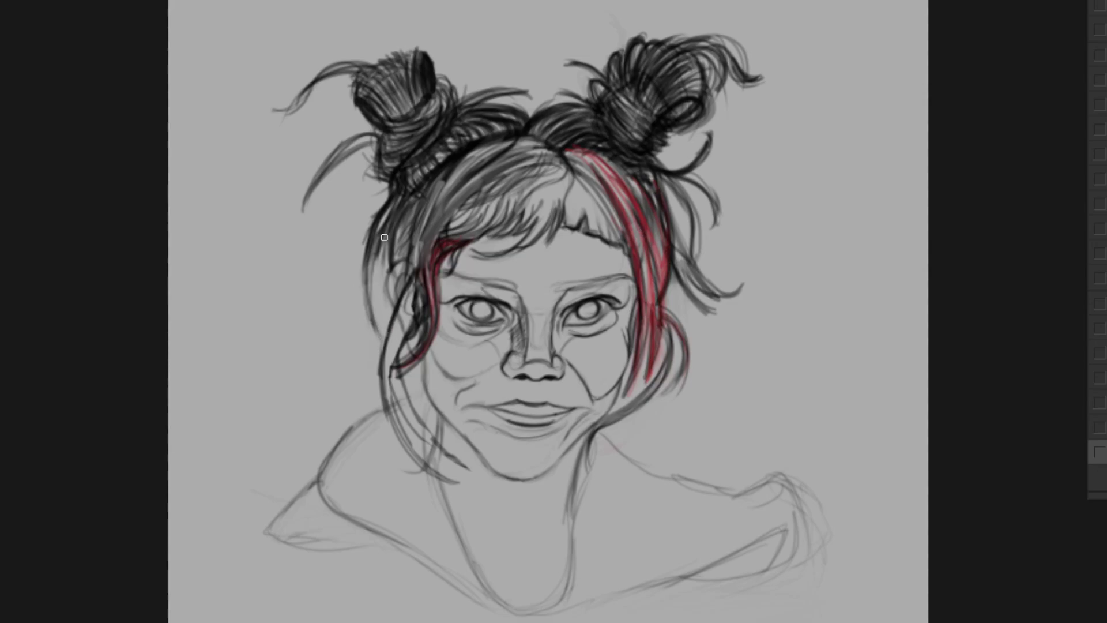
- Soften both buns and the left hair with lighter grey strokes
drag(364, 237, 398, 190)
drag(602, 107, 664, 150)
mouse_move(369, 63)
mouse_down()
mouse_move(426, 161)
mouse_move(400, 68)
mouse_up()
drag(421, 225, 519, 167)
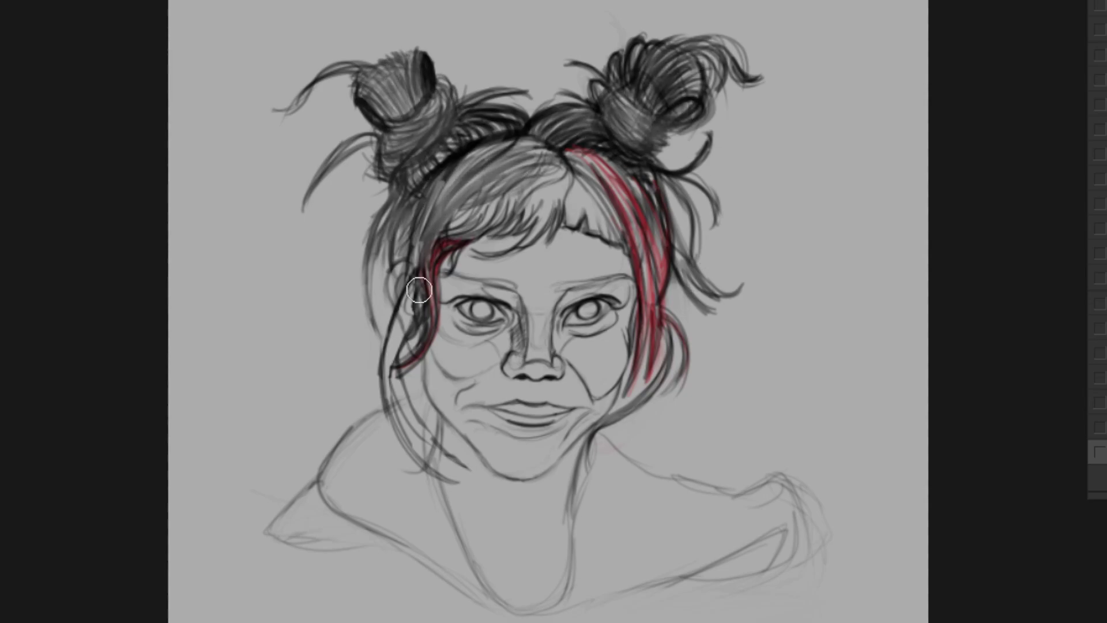
mouse_move(404, 357)
mouse_down()
mouse_move(496, 202)
mouse_move(438, 208)
mouse_up()
- Lighten the bun bases and left forehead hair, and darken the hair near the part
mouse_move(429, 151)
mouse_down()
mouse_move(461, 130)
mouse_move(418, 167)
mouse_up()
mouse_move(577, 153)
mouse_down()
mouse_move(629, 202)
mouse_move(564, 142)
mouse_move(657, 112)
mouse_up()
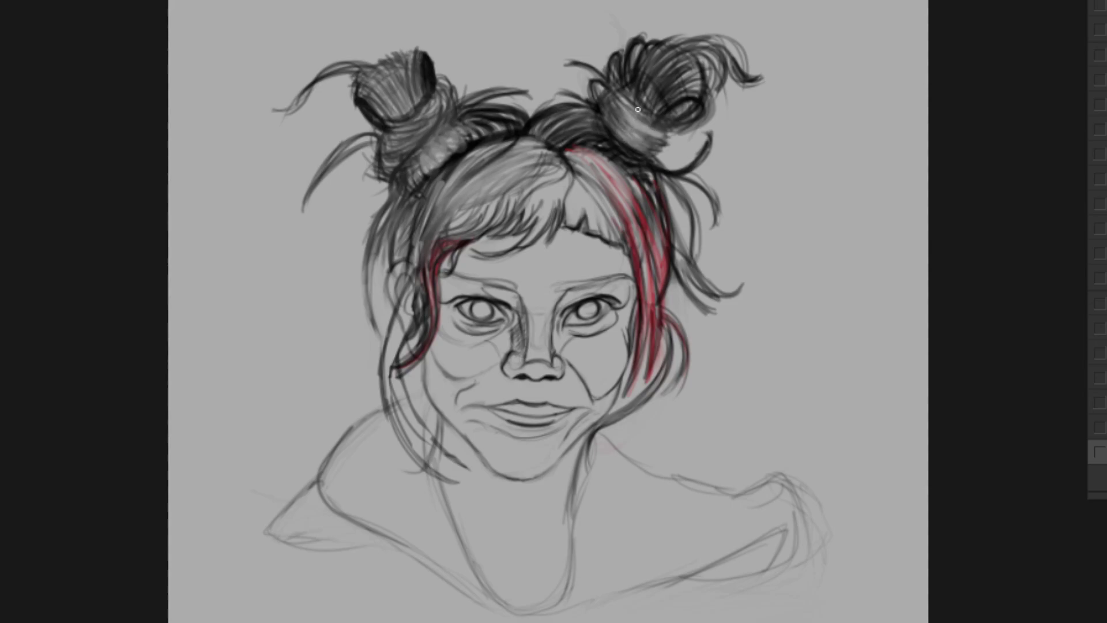
drag(620, 153, 664, 109)
drag(427, 156, 508, 231)
drag(496, 174, 434, 161)
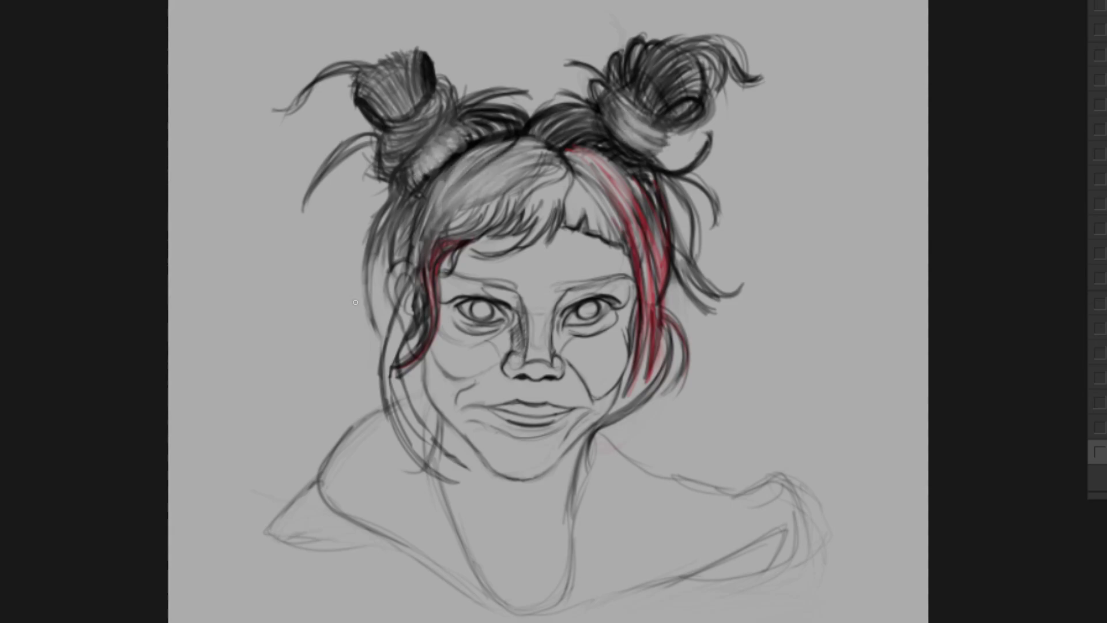
drag(579, 225, 571, 165)
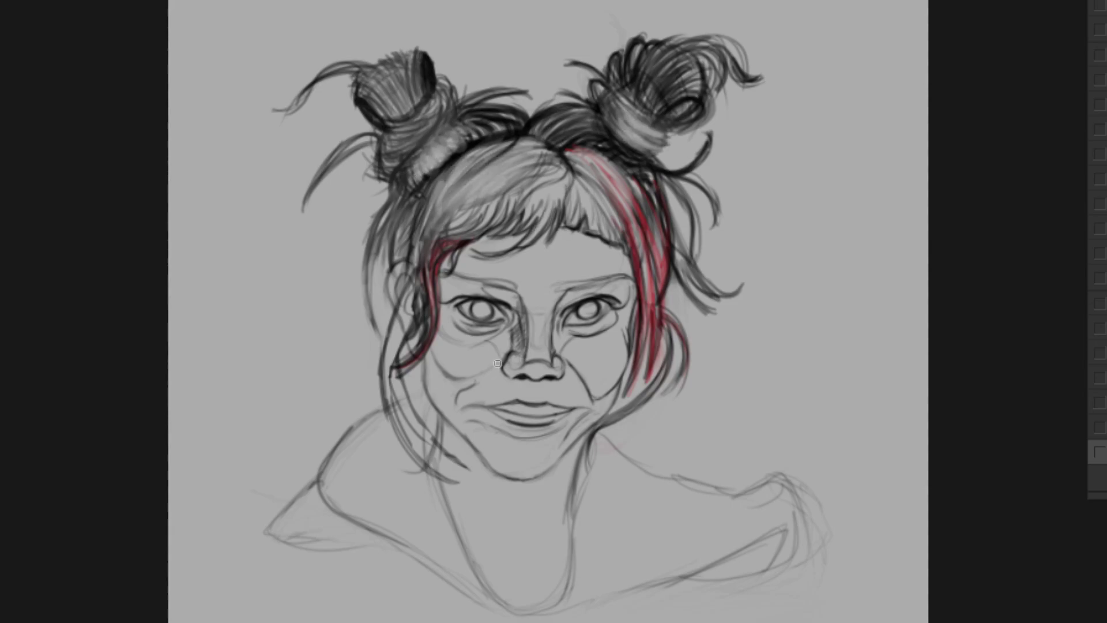
- Lasso-select the left cheek contour beside the nose, reshape it and deselect
key(l)
mouse_move(508, 335)
mouse_down()
mouse_move(427, 369)
mouse_move(502, 359)
mouse_move(452, 385)
mouse_up()
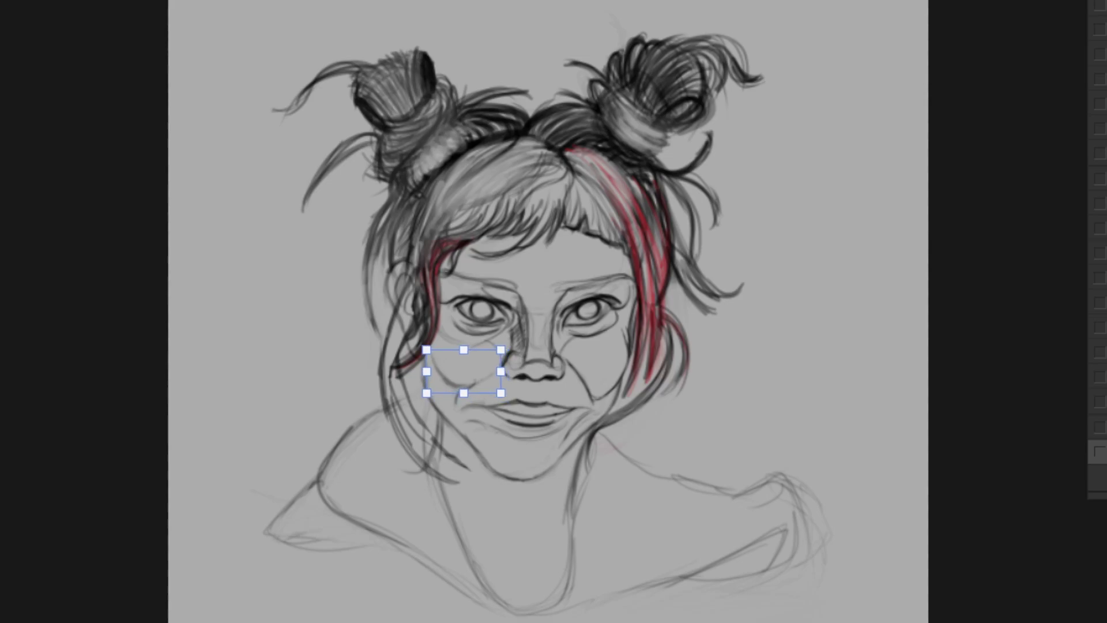
key(ctrl+d)
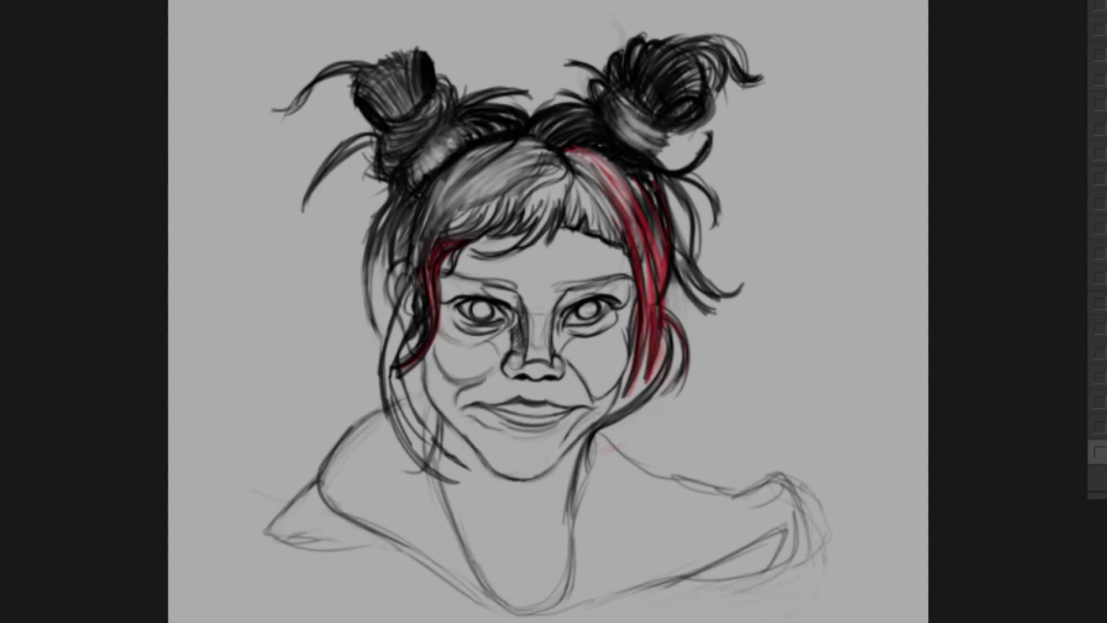
scroll(739, 348, down, 2)
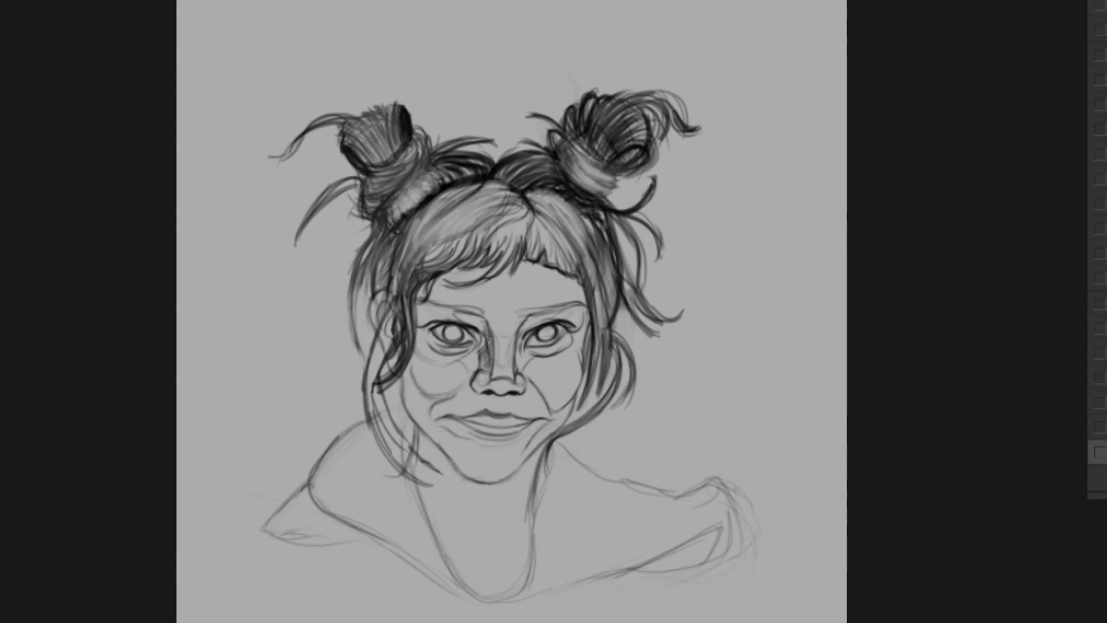
- Reposition the view on the face, then draw dark curls around the left bun and a strand past the chin
drag(682, 494, 732, 536)
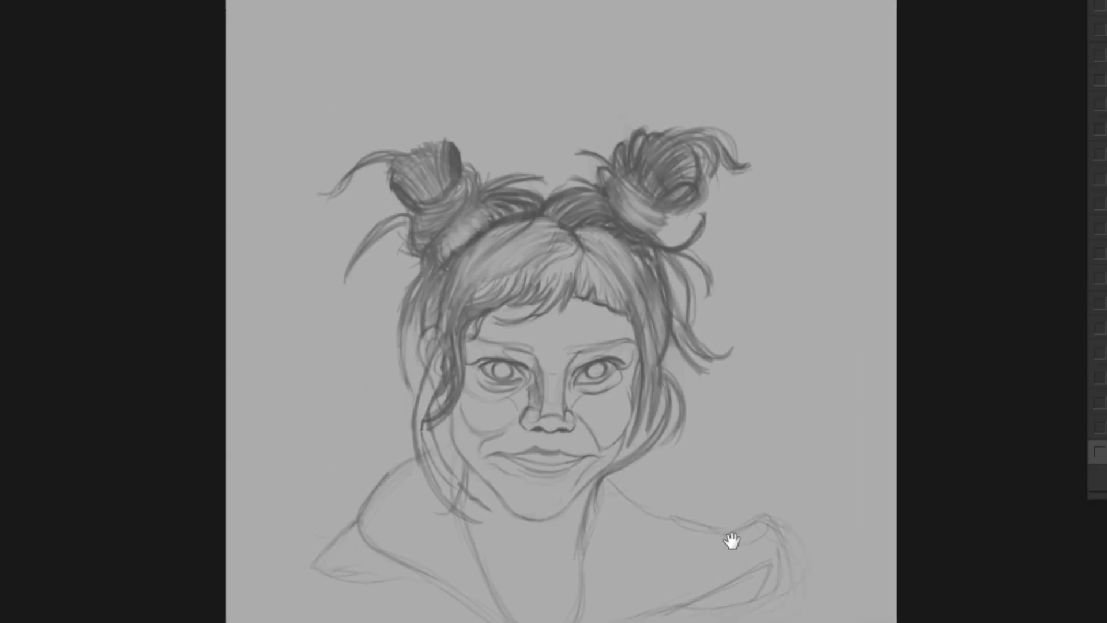
scroll(732, 536, up, 2)
drag(668, 338, 676, 355)
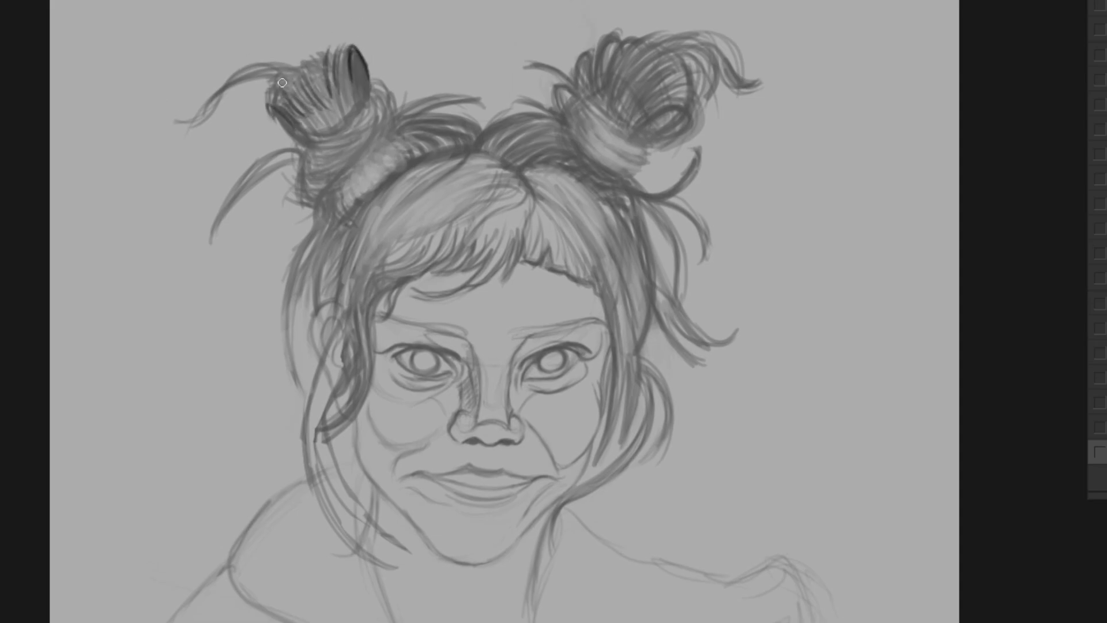
drag(387, 94, 306, 192)
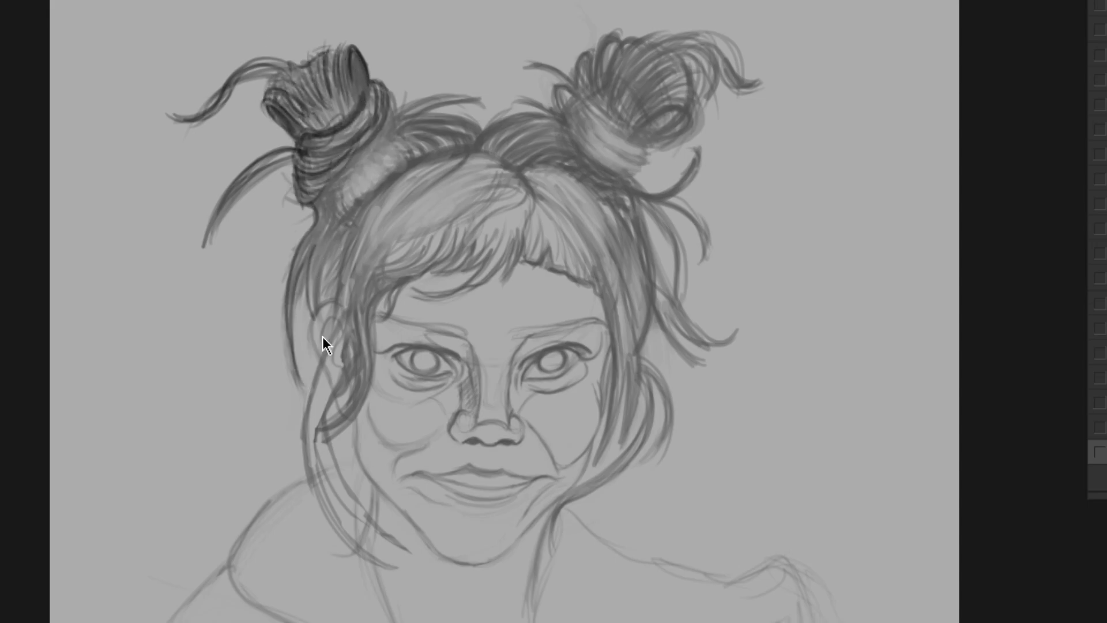
drag(327, 336, 383, 529)
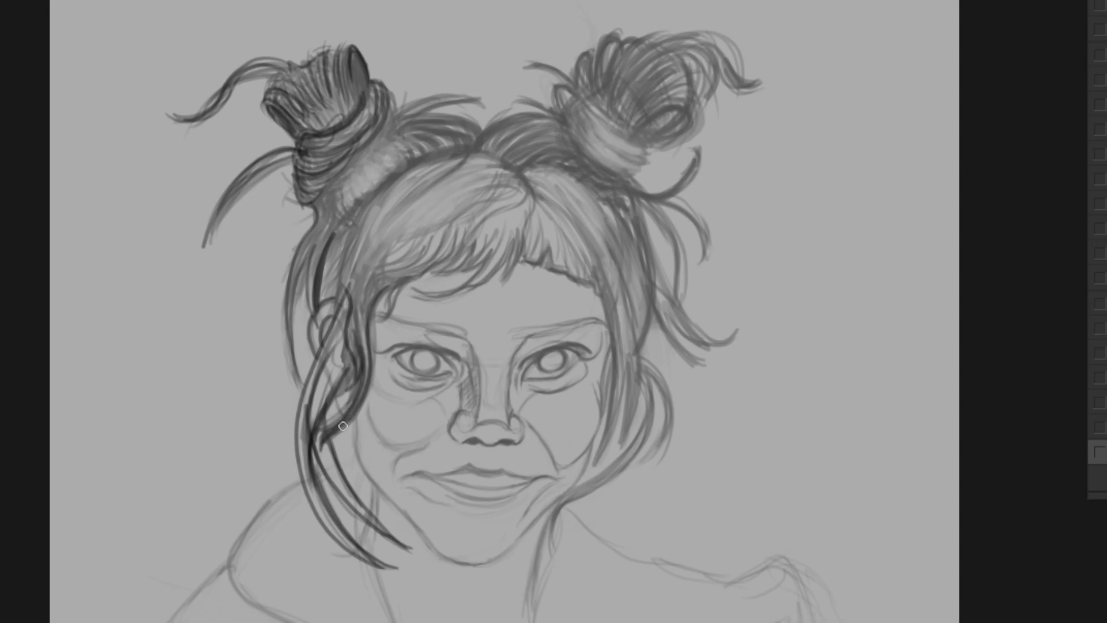
- Ink dark lines along the bangs, the top hair arc and near the left bun
scroll(514, 238, up, 3)
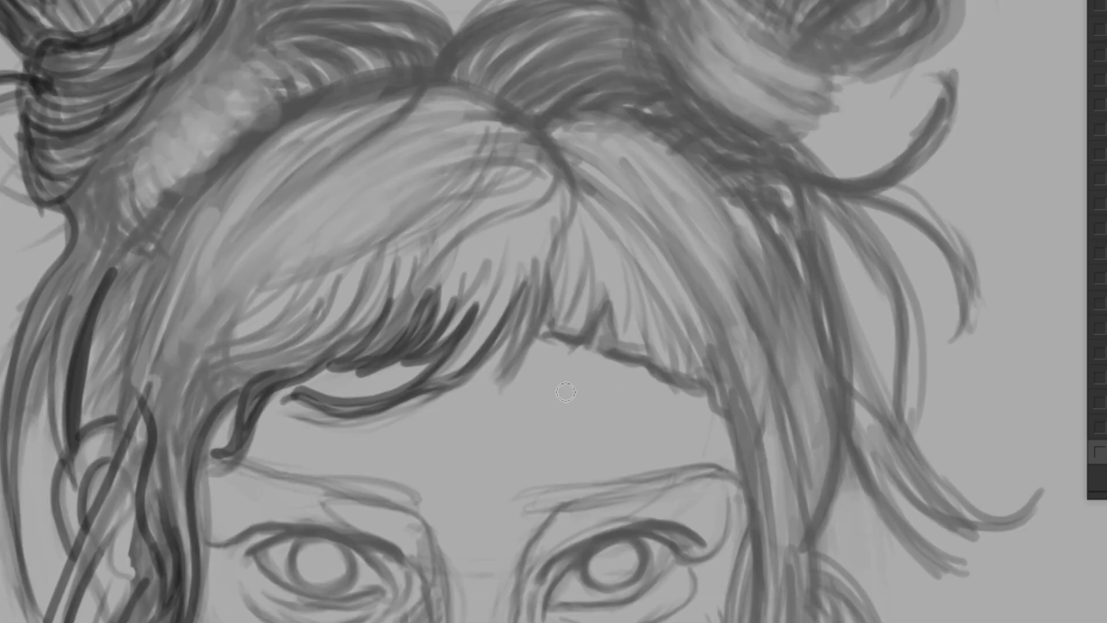
drag(545, 266, 522, 369)
mouse_move(551, 332)
mouse_down()
mouse_move(602, 309)
mouse_move(707, 383)
mouse_move(744, 478)
mouse_up()
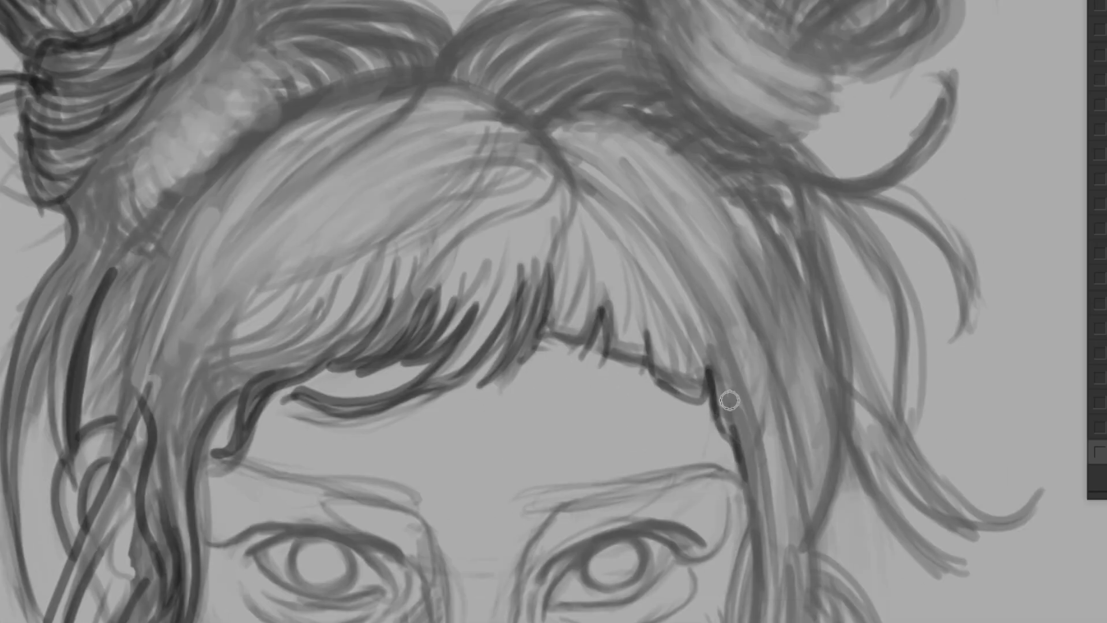
scroll(707, 384, right, 1)
drag(576, 225, 646, 398)
drag(519, 173, 664, 358)
mouse_move(81, 294)
mouse_down()
mouse_move(491, 306)
mouse_move(203, 408)
mouse_move(119, 574)
mouse_up()
drag(87, 398, 323, 87)
mouse_move(133, 179)
mouse_down()
mouse_move(93, 158)
mouse_move(279, 87)
mouse_move(323, 18)
mouse_up()
scroll(307, 366, up, 2)
- Draw looping strands over the right bun's top and shade its dark hollow
mouse_move(306, 366)
mouse_down()
mouse_move(404, 289)
mouse_move(413, 266)
mouse_move(438, 372)
mouse_up()
mouse_move(343, 226)
mouse_down()
mouse_move(396, 279)
mouse_move(432, 230)
mouse_up()
mouse_move(314, 167)
mouse_down()
mouse_move(427, 222)
mouse_move(479, 124)
mouse_up()
drag(482, 219, 545, 126)
mouse_move(528, 87)
mouse_down()
mouse_move(561, 175)
mouse_move(705, 276)
mouse_move(573, 319)
mouse_move(591, 338)
mouse_move(544, 427)
mouse_move(484, 371)
mouse_move(517, 300)
mouse_move(577, 303)
mouse_move(547, 333)
mouse_move(522, 217)
mouse_move(473, 398)
mouse_move(329, 323)
mouse_move(416, 336)
mouse_move(195, 346)
mouse_move(104, 329)
mouse_move(25, 396)
mouse_move(383, 372)
mouse_move(348, 312)
mouse_move(520, 450)
mouse_move(690, 421)
mouse_move(579, 247)
mouse_up()
- Paint dark strands right of the face and the right hair outline past the eye
scroll(580, 247, down, 2)
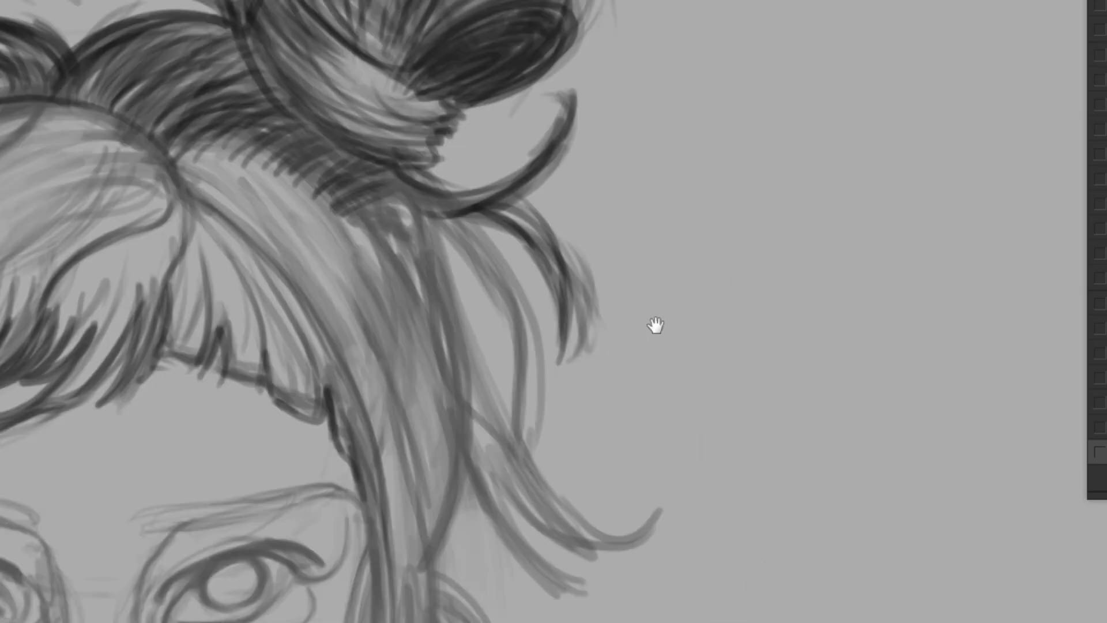
mouse_move(456, 193)
mouse_down()
mouse_move(583, 420)
mouse_move(536, 413)
mouse_move(571, 374)
mouse_up()
key(ctrl+z)
key(ctrl+z)
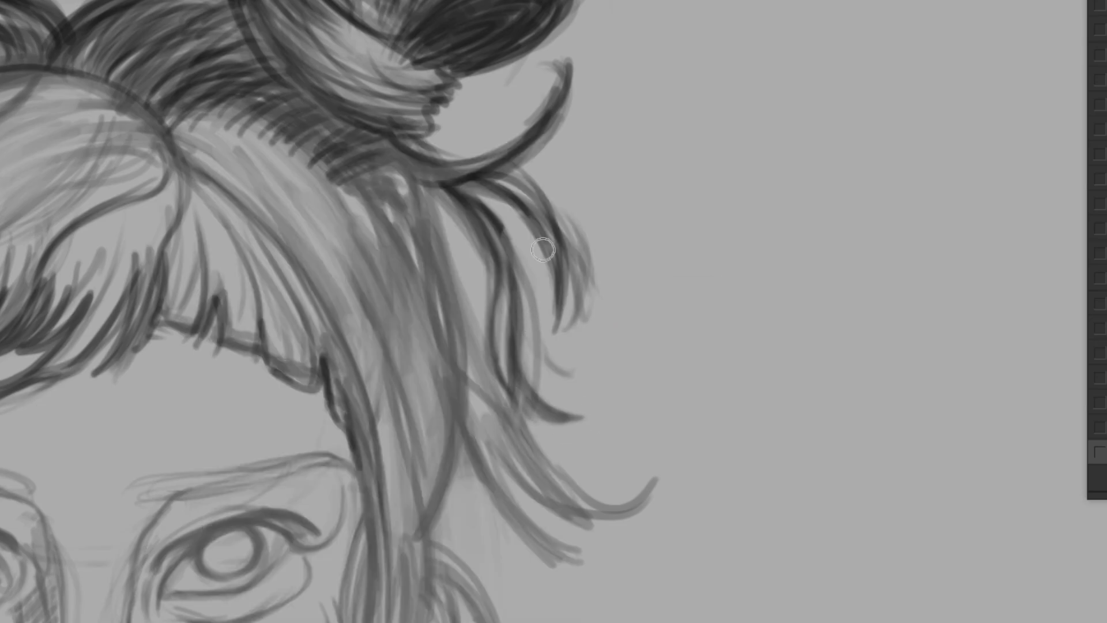
drag(487, 254, 580, 420)
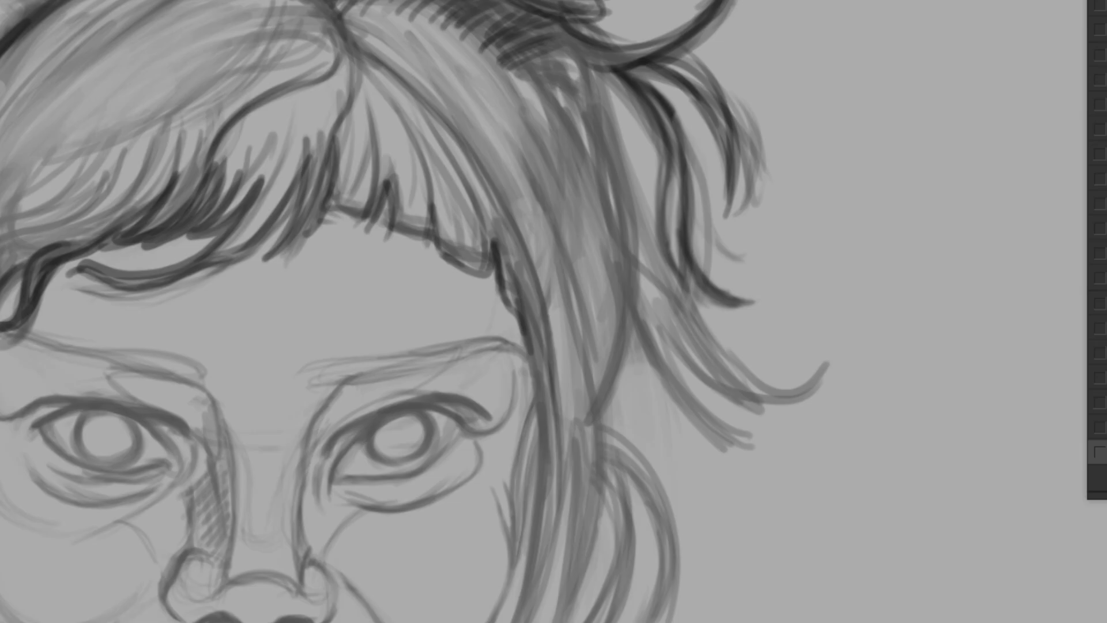
mouse_move(353, 49)
mouse_down()
mouse_move(465, 149)
mouse_move(554, 620)
mouse_move(526, 470)
mouse_up()
drag(540, 205, 577, 620)
mouse_move(444, 86)
mouse_down()
mouse_move(583, 620)
mouse_move(600, 323)
mouse_up()
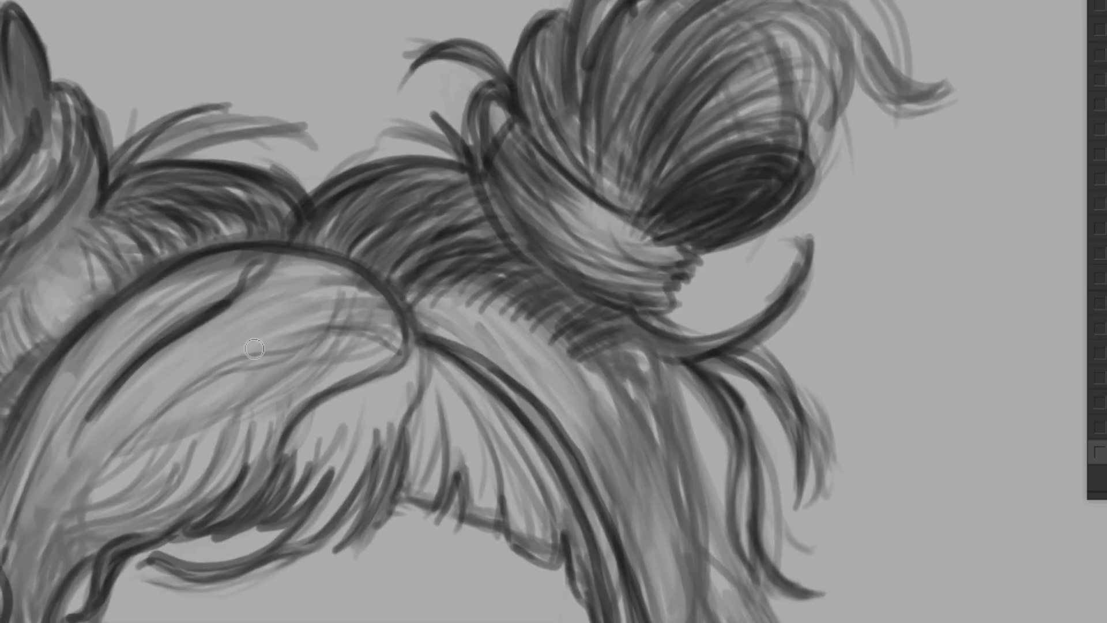
- Add dark strands below the hair edge
drag(647, 454, 543, 390)
drag(388, 409, 275, 383)
drag(289, 306, 190, 461)
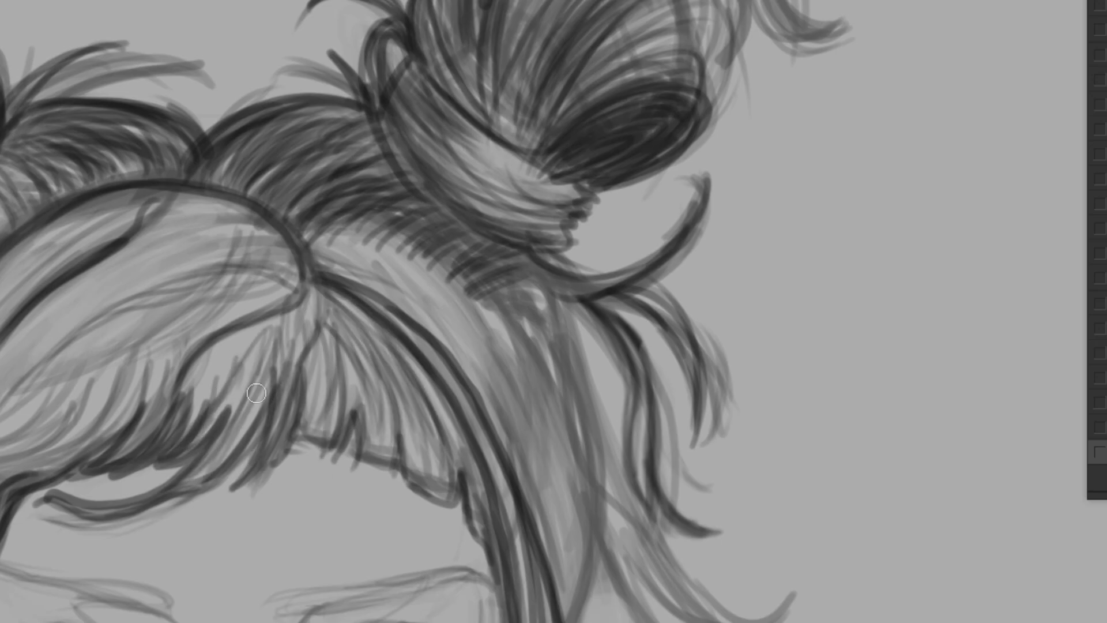
drag(230, 404, 129, 504)
mouse_move(266, 323)
mouse_down()
mouse_move(221, 331)
mouse_move(302, 258)
mouse_move(344, 433)
mouse_move(539, 539)
mouse_move(510, 372)
mouse_up()
mouse_move(537, 124)
mouse_down()
mouse_move(552, 164)
mouse_move(541, 537)
mouse_up()
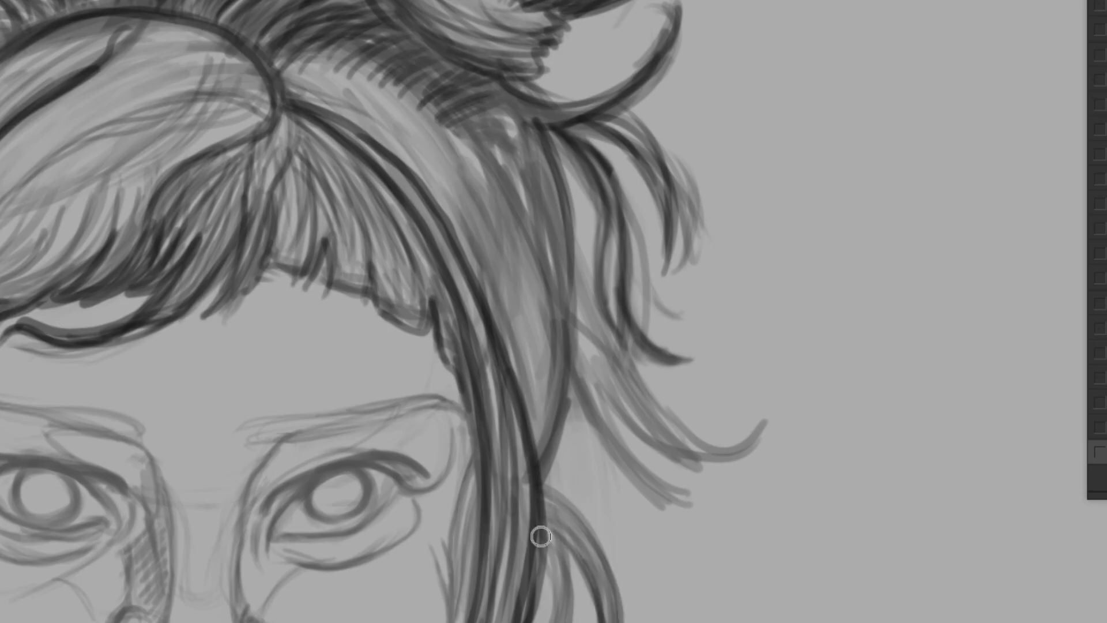
- Paint strands flicking out right of the hair and trace a darker strand right of the face
drag(548, 464, 692, 503)
drag(577, 346, 695, 508)
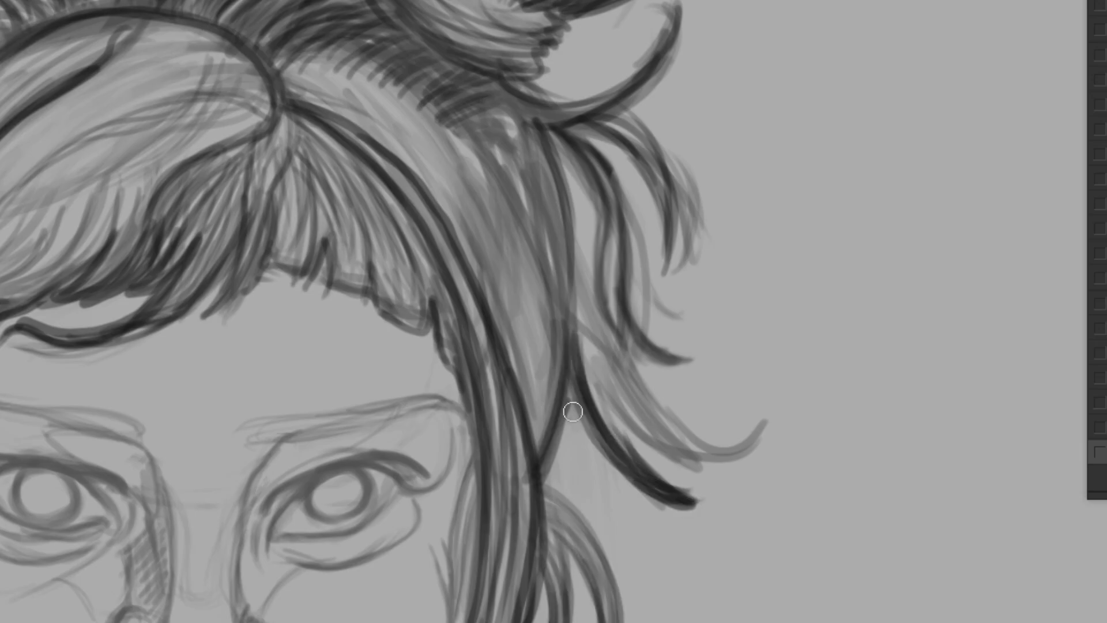
drag(571, 404, 768, 427)
drag(568, 328, 749, 456)
mouse_move(585, 366)
mouse_down()
mouse_move(621, 494)
mouse_move(608, 311)
mouse_up()
drag(606, 260, 600, 548)
scroll(771, 240, down, 5)
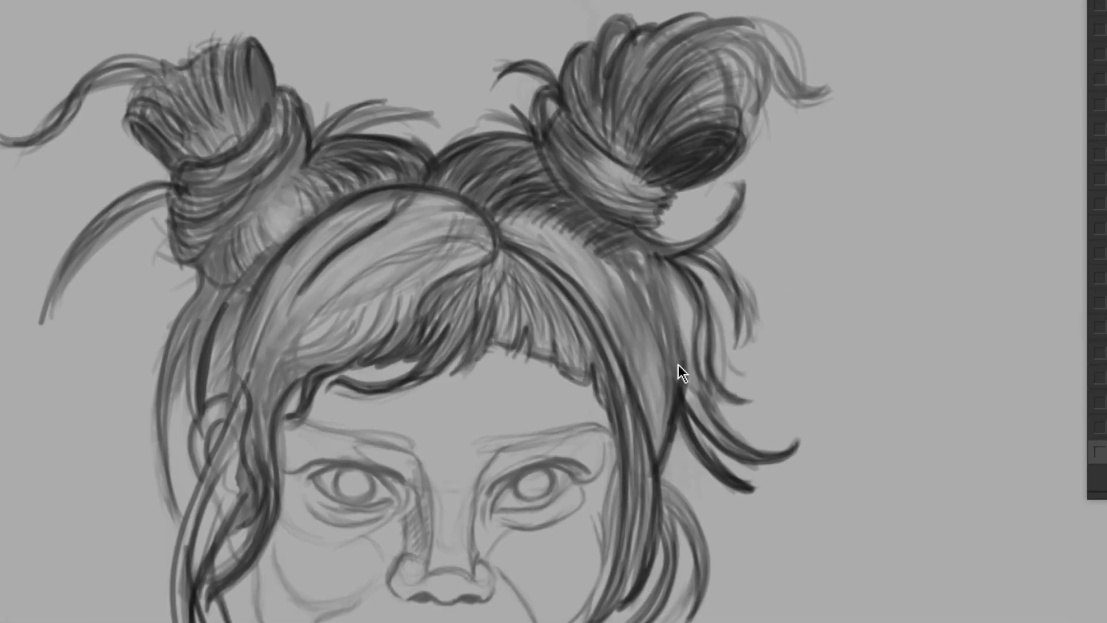
drag(658, 476, 663, 267)
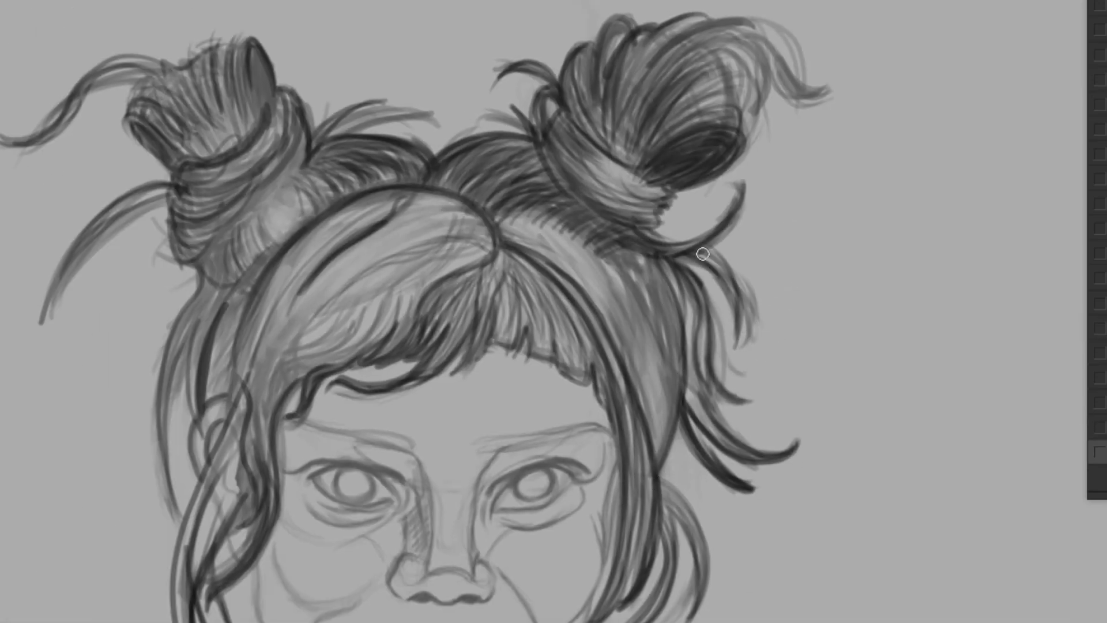
- Add dark strokes to the left bun, strands right of the bangs, and one strand within the bangs
drag(190, 92, 222, 151)
drag(246, 53, 185, 153)
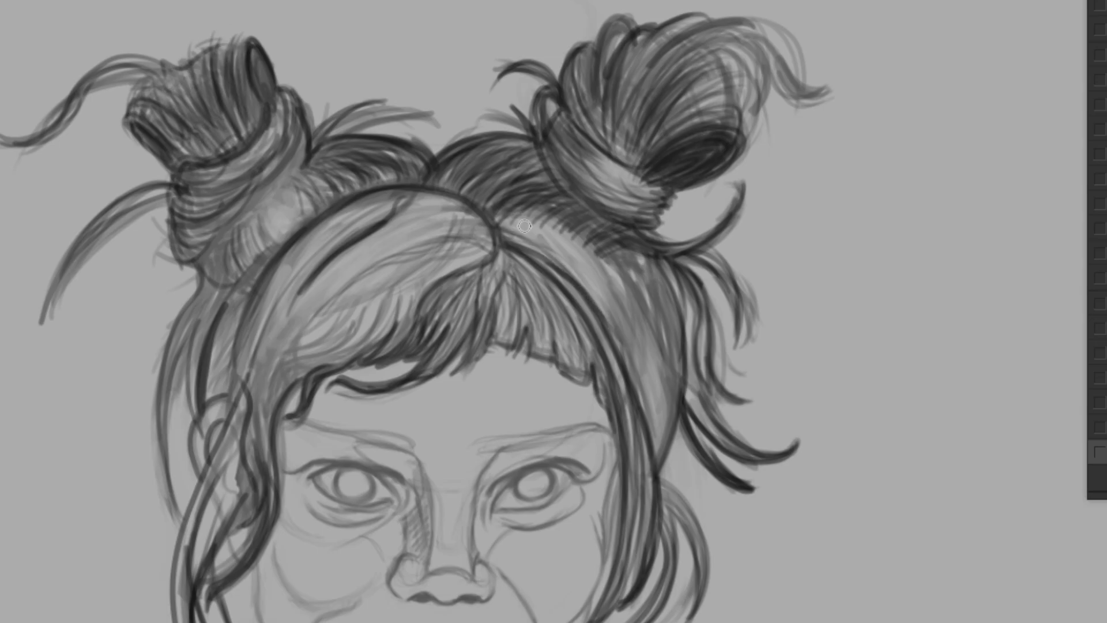
drag(507, 219, 618, 358)
drag(577, 231, 663, 391)
drag(672, 458, 641, 260)
drag(646, 397, 635, 263)
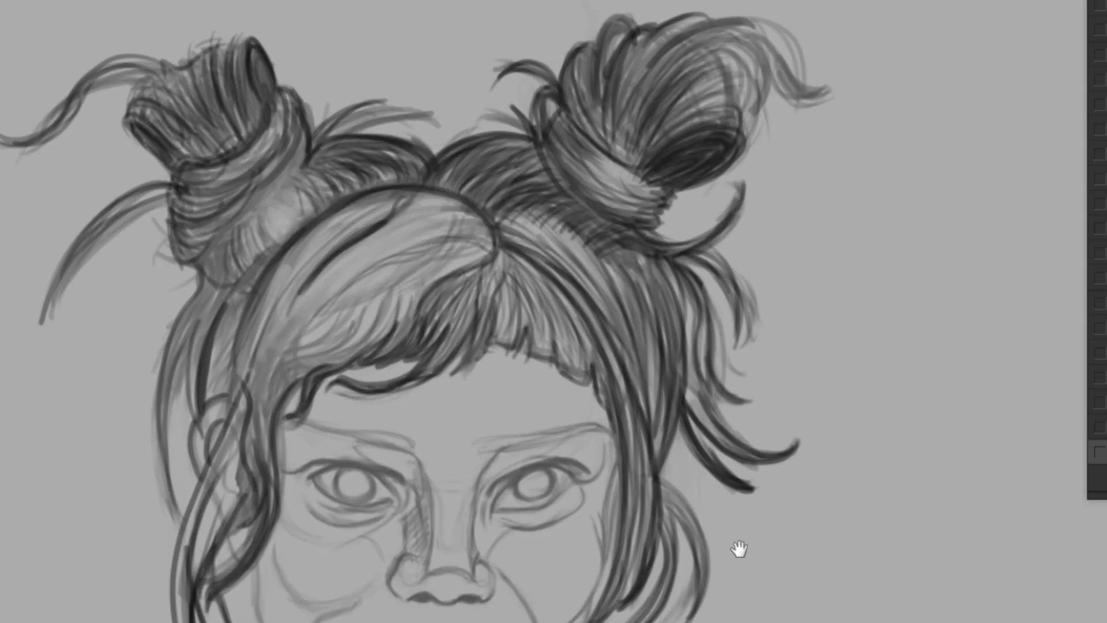
drag(737, 549, 772, 468)
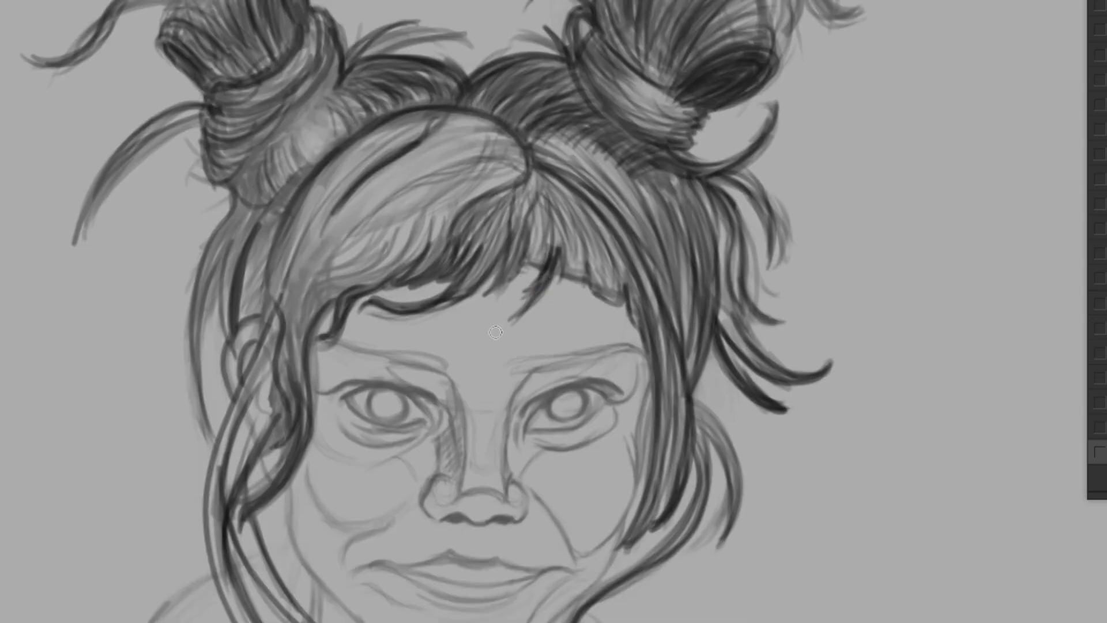
drag(514, 316, 555, 244)
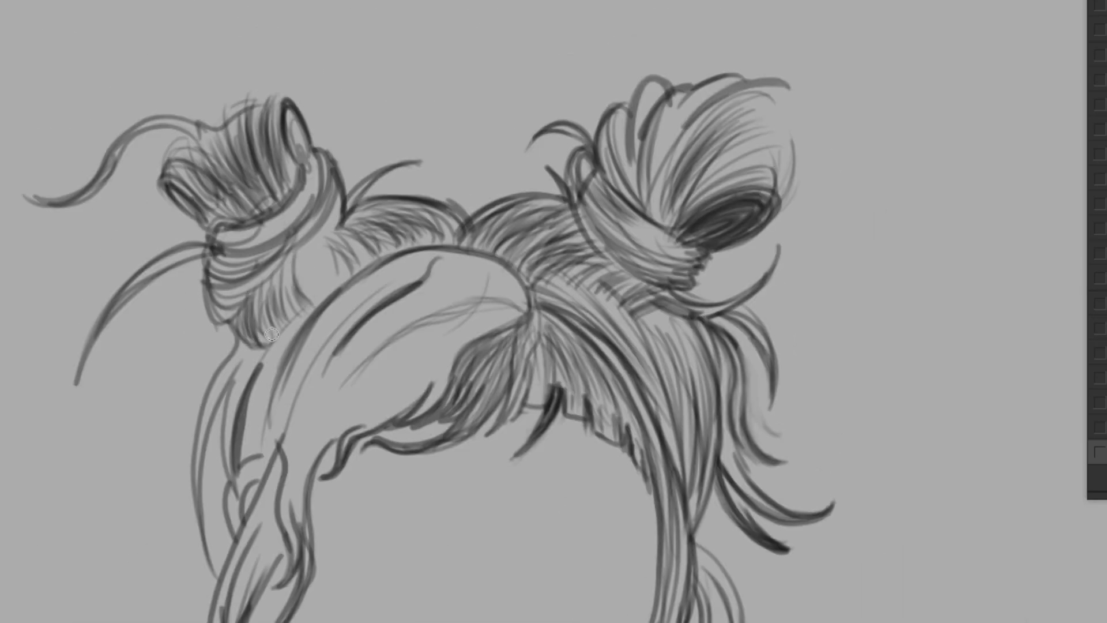
- Hatch diagonal dark strands across the left bun
drag(342, 220, 290, 252)
mouse_move(320, 170)
mouse_down()
mouse_move(219, 271)
mouse_move(237, 288)
mouse_up()
drag(324, 145, 285, 230)
mouse_move(323, 167)
mouse_down()
mouse_move(231, 277)
mouse_move(253, 245)
mouse_move(176, 300)
mouse_up()
drag(328, 228, 306, 268)
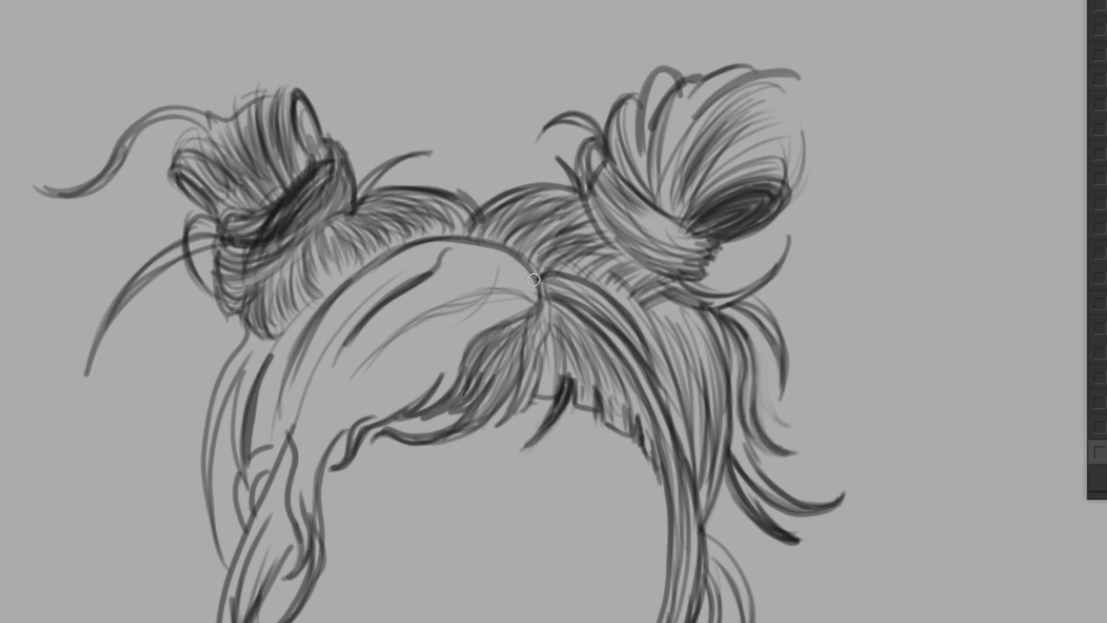
- Add dark strands along the left side of the head
drag(242, 312, 207, 213)
drag(173, 404, 204, 210)
drag(190, 476, 248, 323)
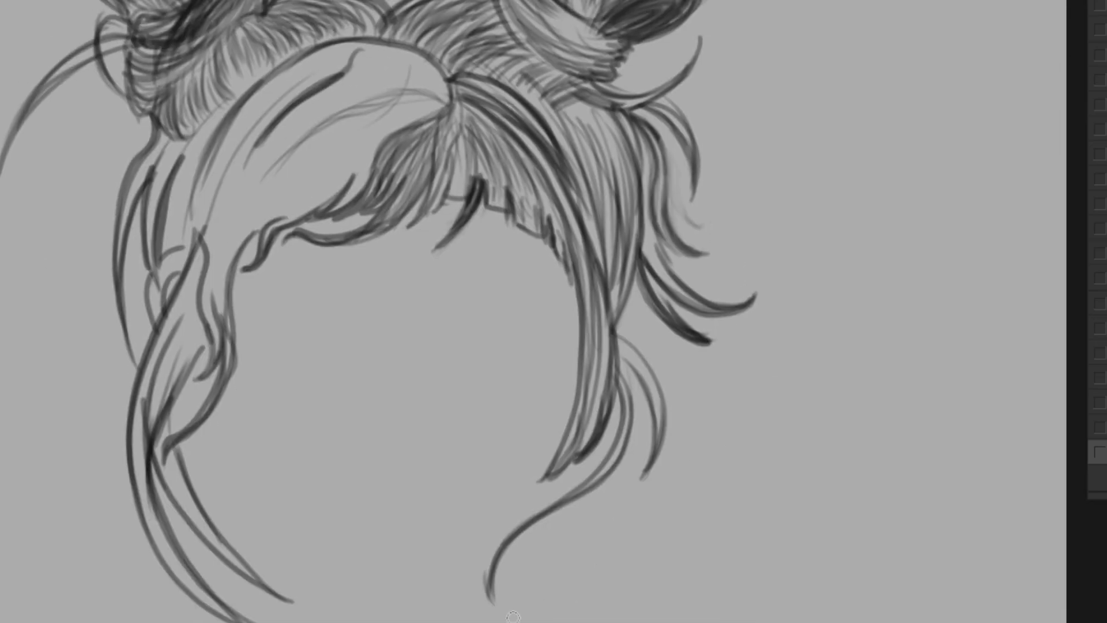
scroll(263, 265, down, 2)
drag(409, 283, 334, 491)
drag(439, 260, 341, 482)
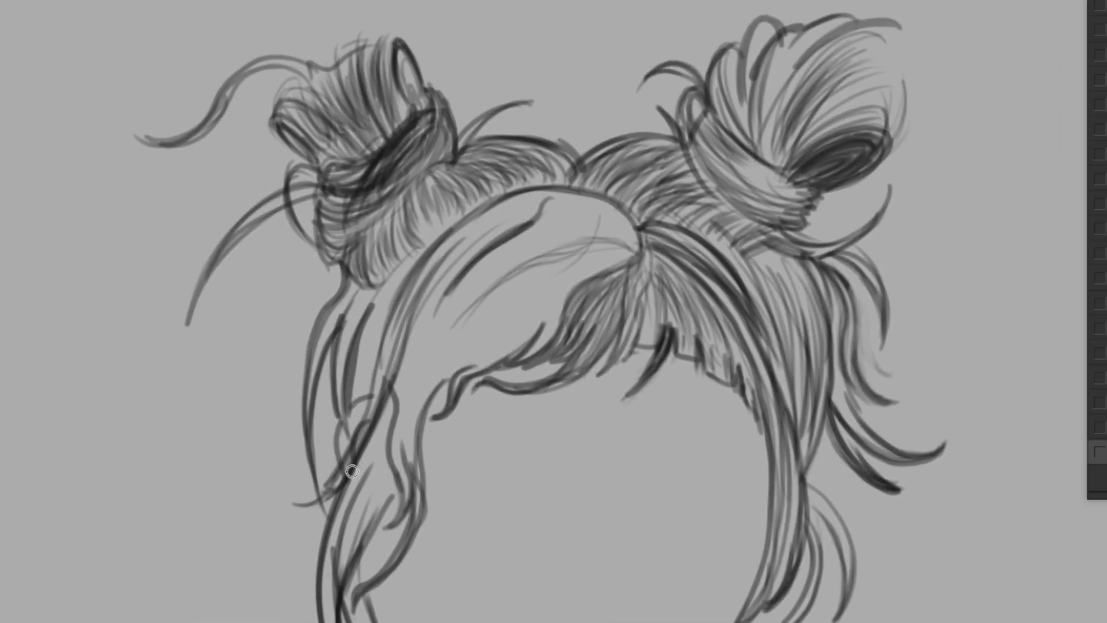
drag(369, 364, 306, 496)
drag(450, 231, 329, 479)
drag(398, 375, 323, 594)
drag(448, 517, 373, 402)
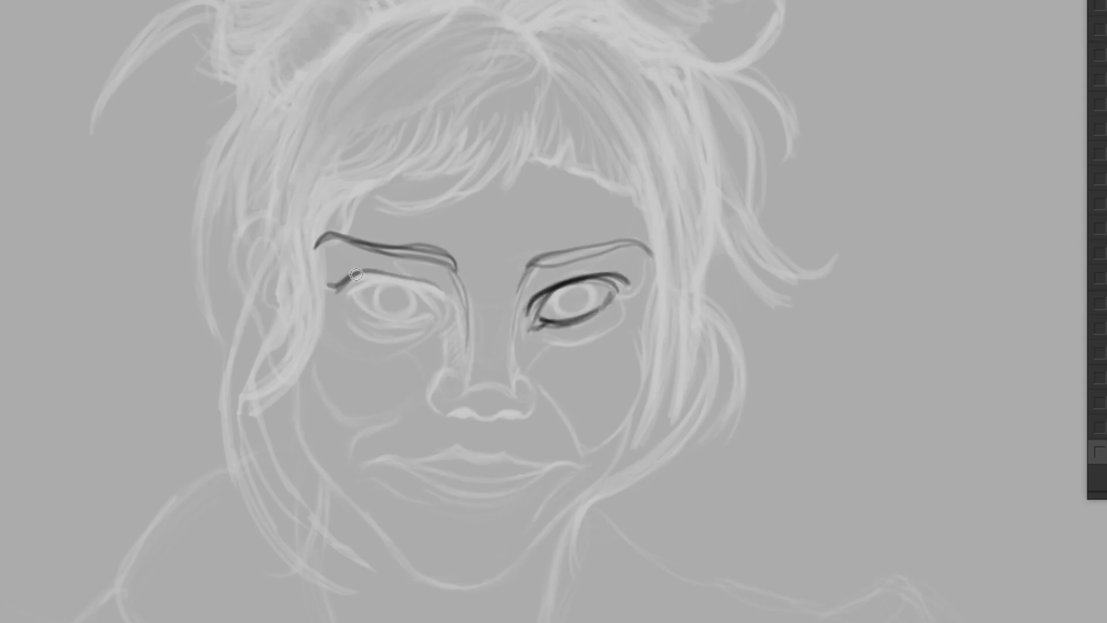
- Redraw the left eye's upper lid boldly and ink its lower lid and inner crease
scroll(441, 311, up, 5)
key(ctrl+z)
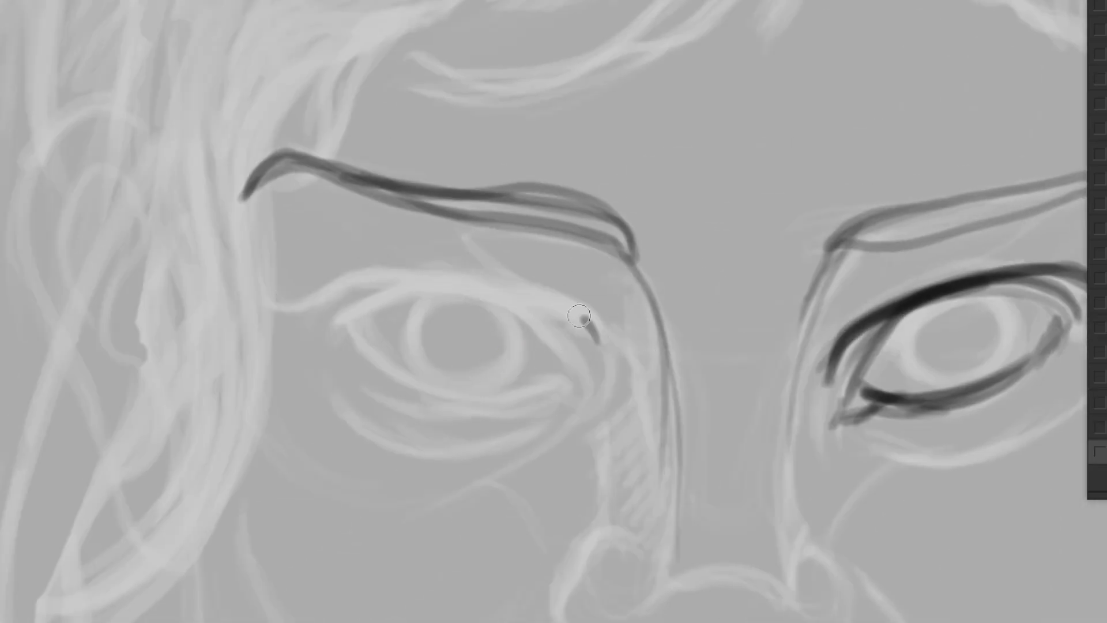
drag(283, 300, 594, 345)
drag(438, 288, 588, 384)
mouse_move(343, 333)
mouse_down()
mouse_move(585, 386)
mouse_move(586, 398)
mouse_up()
drag(289, 300, 603, 358)
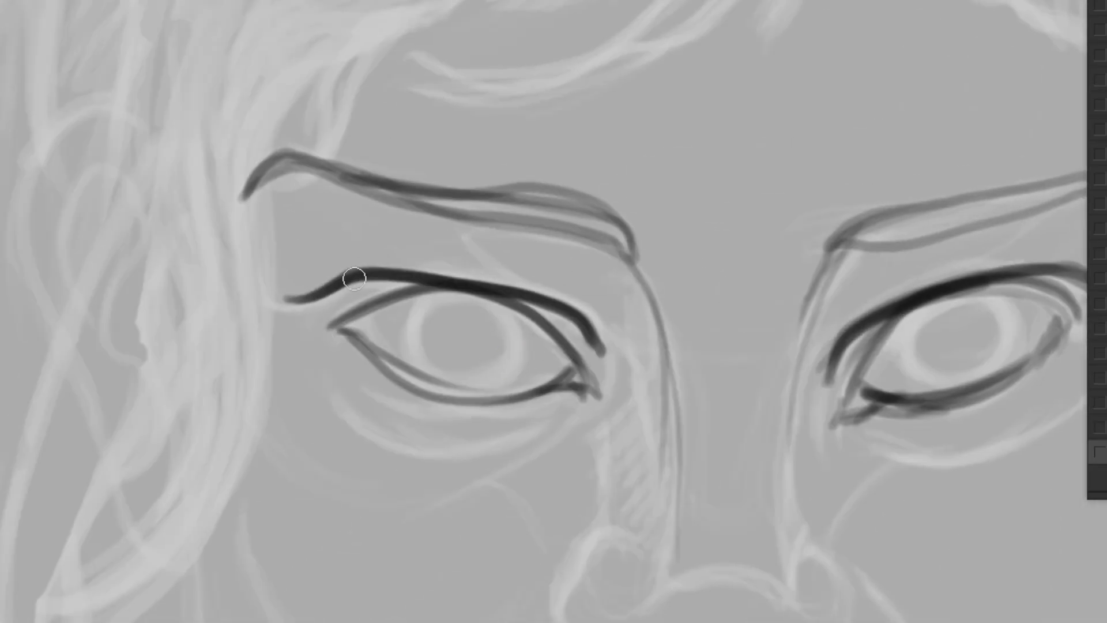
drag(317, 339, 600, 375)
scroll(838, 424, down, 1)
drag(355, 346, 574, 355)
scroll(514, 495, down, 3)
mouse_move(261, 285)
mouse_down()
mouse_move(321, 465)
mouse_move(508, 412)
mouse_up()
drag(423, 490, 356, 563)
- Ink the nose side, hatch the nose bridge, outline the nose wing and darken its right line
scroll(356, 563, right, 5)
mouse_move(404, 96)
mouse_down()
mouse_move(378, 265)
mouse_move(442, 306)
mouse_move(398, 248)
mouse_up()
drag(439, 81, 393, 277)
drag(277, 29, 427, 173)
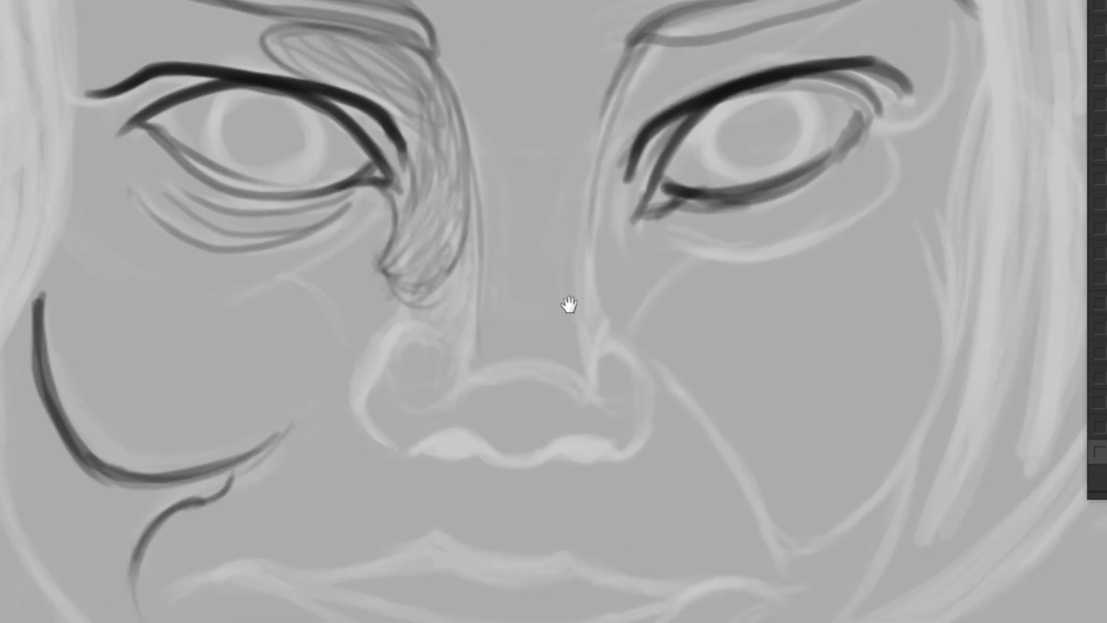
scroll(568, 307, down, 1)
mouse_move(424, 297)
mouse_down()
mouse_move(414, 427)
mouse_move(614, 326)
mouse_up()
drag(594, 207, 603, 340)
mouse_move(634, 43)
mouse_down()
mouse_move(594, 314)
mouse_move(600, 216)
mouse_up()
mouse_move(721, 11)
mouse_down()
mouse_move(638, 108)
mouse_move(641, 87)
mouse_up()
- Darken the right nose wing, nose tip outline, nostrils and left nose-bridge line
drag(606, 133, 637, 430)
mouse_move(594, 346)
mouse_down()
mouse_move(651, 335)
mouse_move(479, 354)
mouse_up()
drag(459, 375, 470, 291)
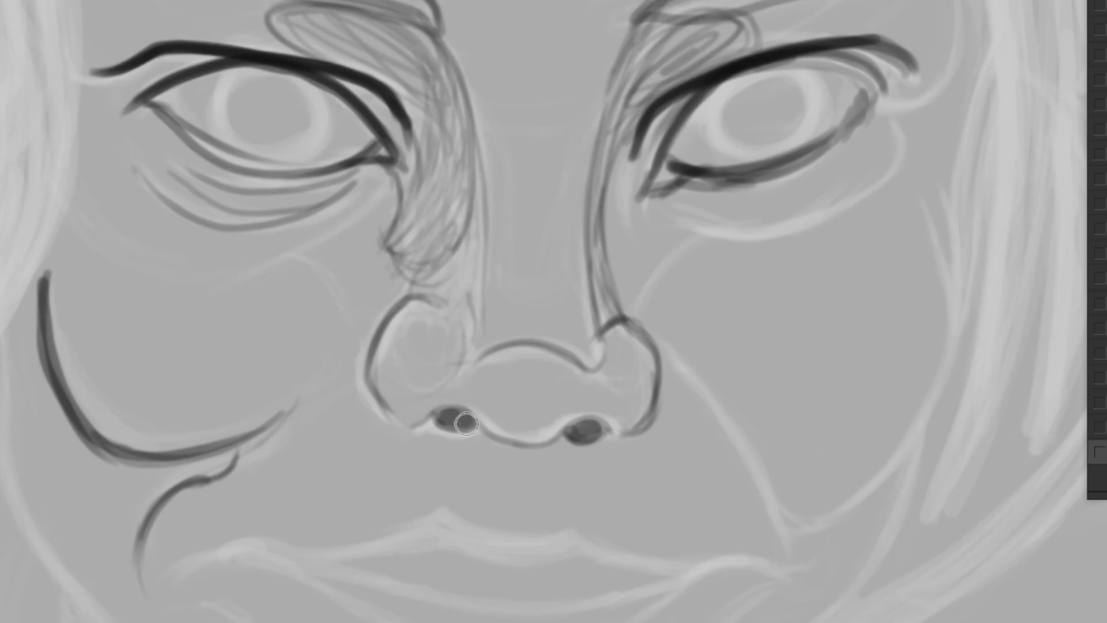
mouse_move(403, 413)
mouse_down()
mouse_move(621, 435)
mouse_move(559, 444)
mouse_up()
drag(372, 384, 482, 427)
drag(479, 403, 515, 439)
drag(470, 69, 522, 332)
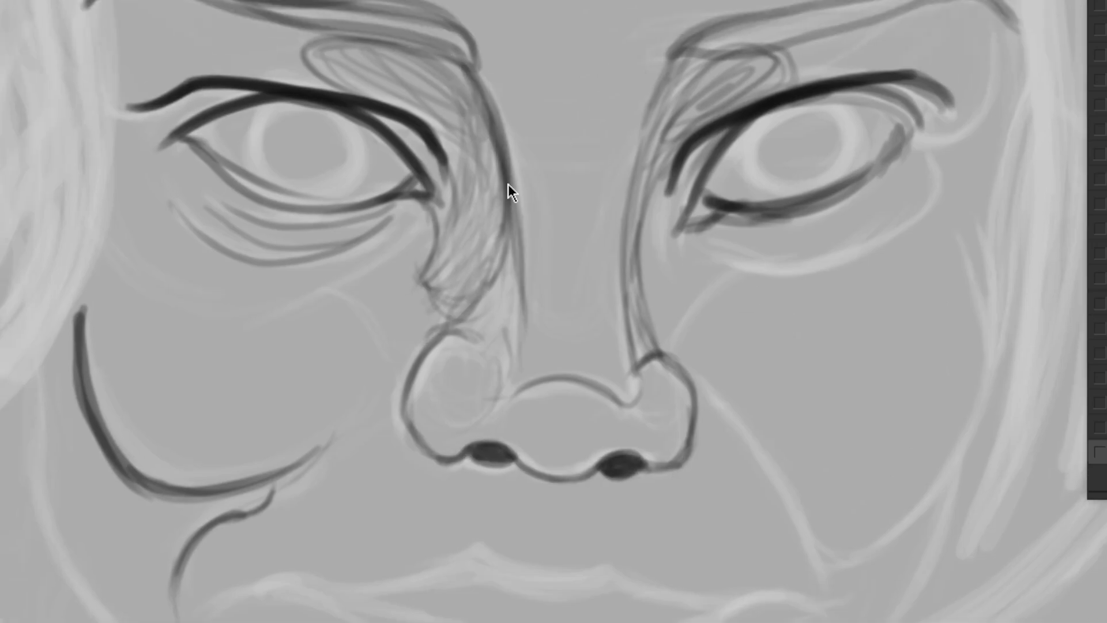
- Add strokes under the right eye, shape the eyebrow end and extend the right upper lid
drag(510, 193, 459, 321)
drag(669, 386, 894, 286)
drag(954, 161, 876, 259)
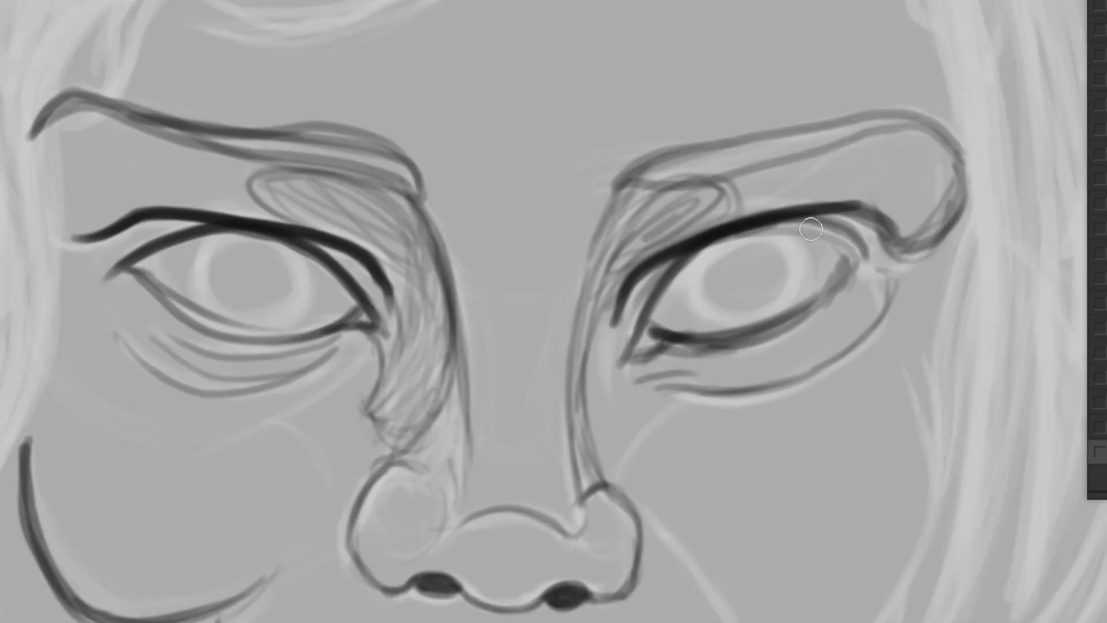
drag(812, 225, 897, 240)
- Draw dark circular irises and solid dark pupils in both eyes
drag(369, 199, 323, 233)
drag(283, 150, 358, 173)
mouse_move(848, 148)
mouse_down()
mouse_move(761, 231)
mouse_move(843, 219)
mouse_up()
drag(312, 141, 288, 231)
scroll(773, 157, up, 1)
drag(303, 193, 321, 211)
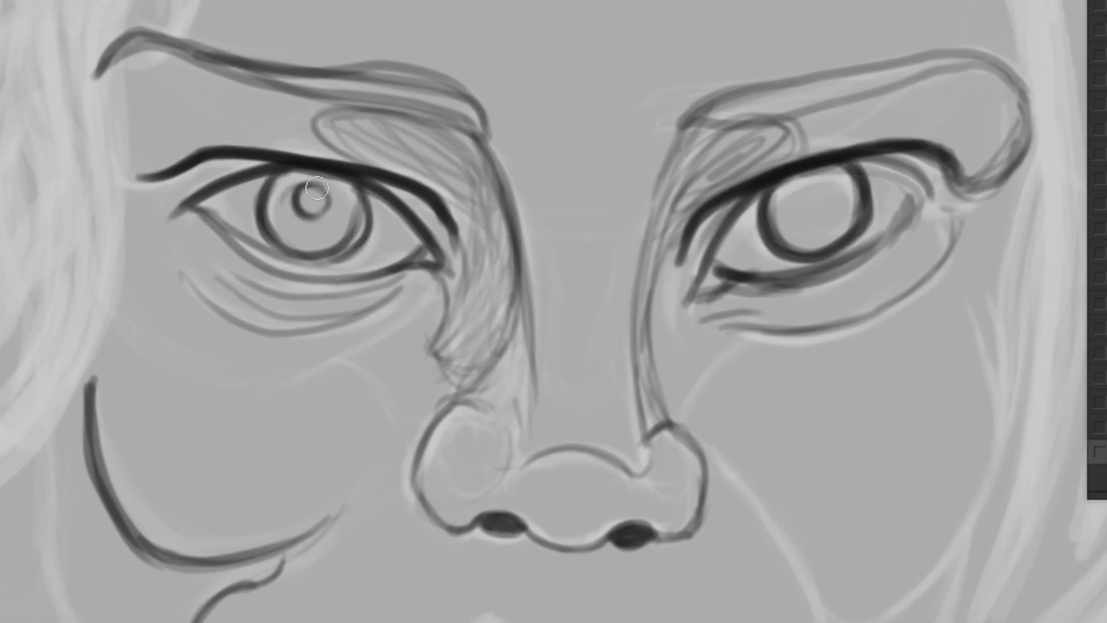
drag(807, 196, 822, 213)
scroll(797, 229, up, 2)
drag(824, 280, 817, 271)
drag(306, 262, 320, 283)
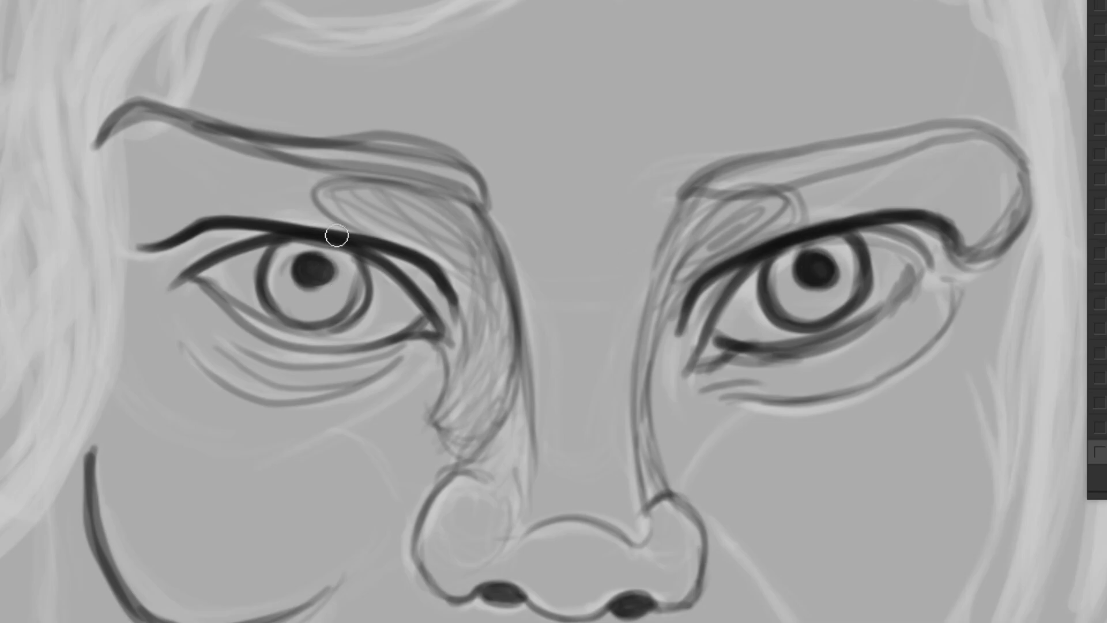
- Fit the whole drawing on screen to check proportions, then hatch the left nostril wing
key(ctrl+0)
scroll(687, 383, up, 5)
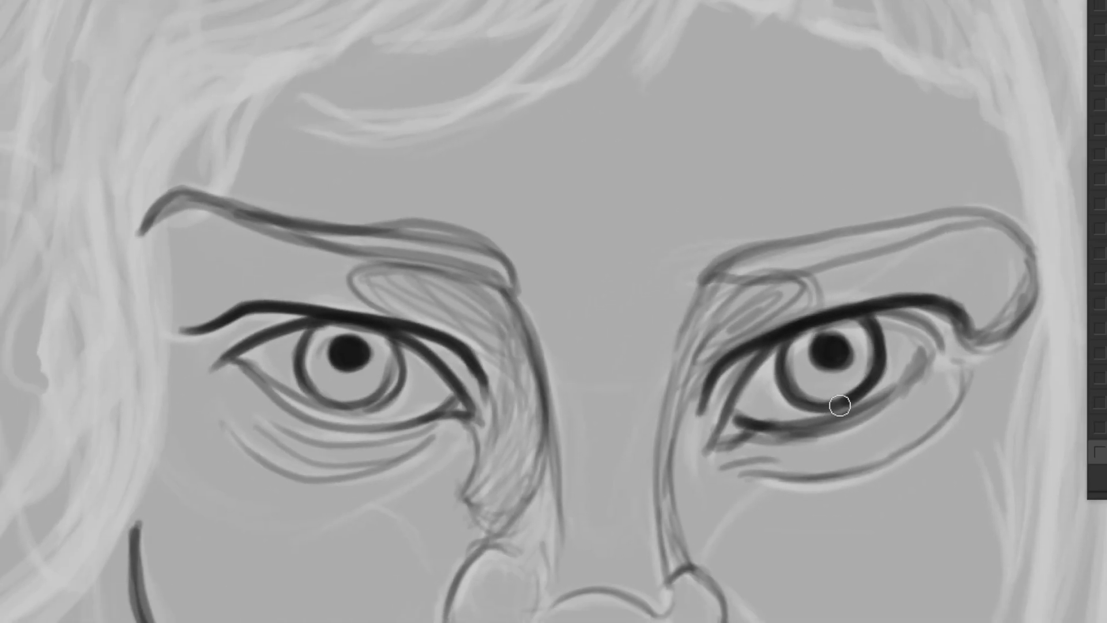
scroll(390, 371, up, 3)
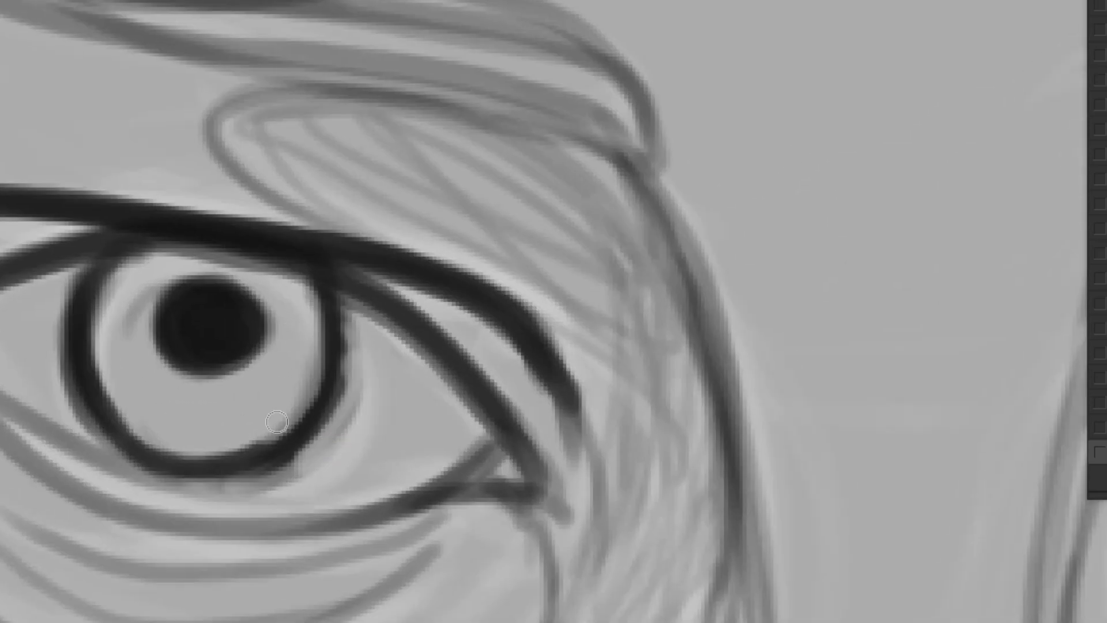
scroll(840, 309, down, 2)
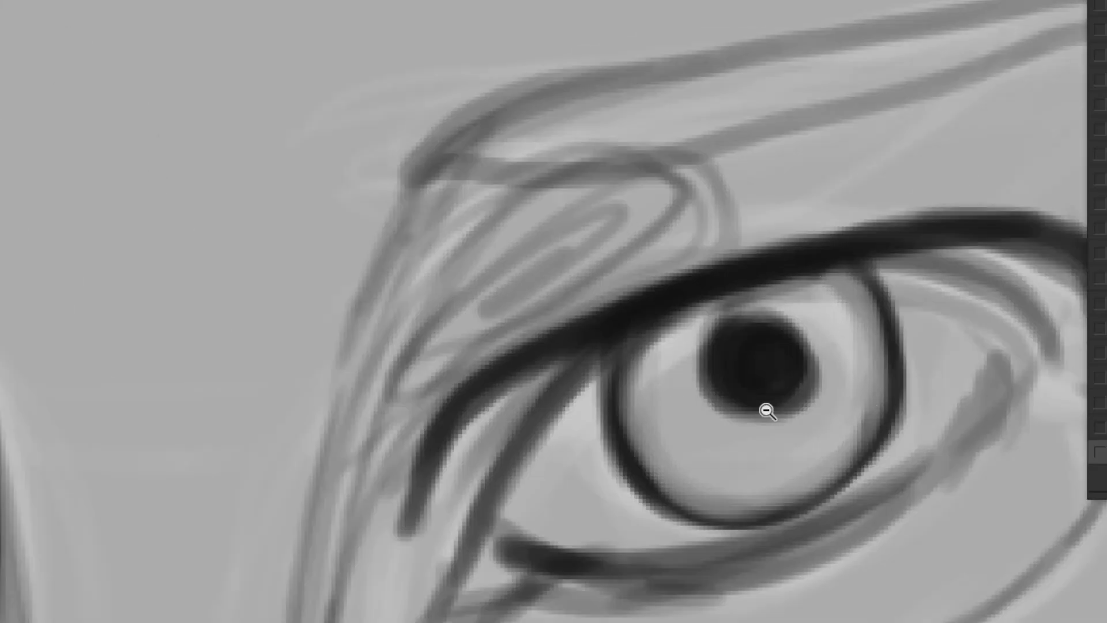
scroll(905, 251, down, 3)
scroll(637, 340, up, 2)
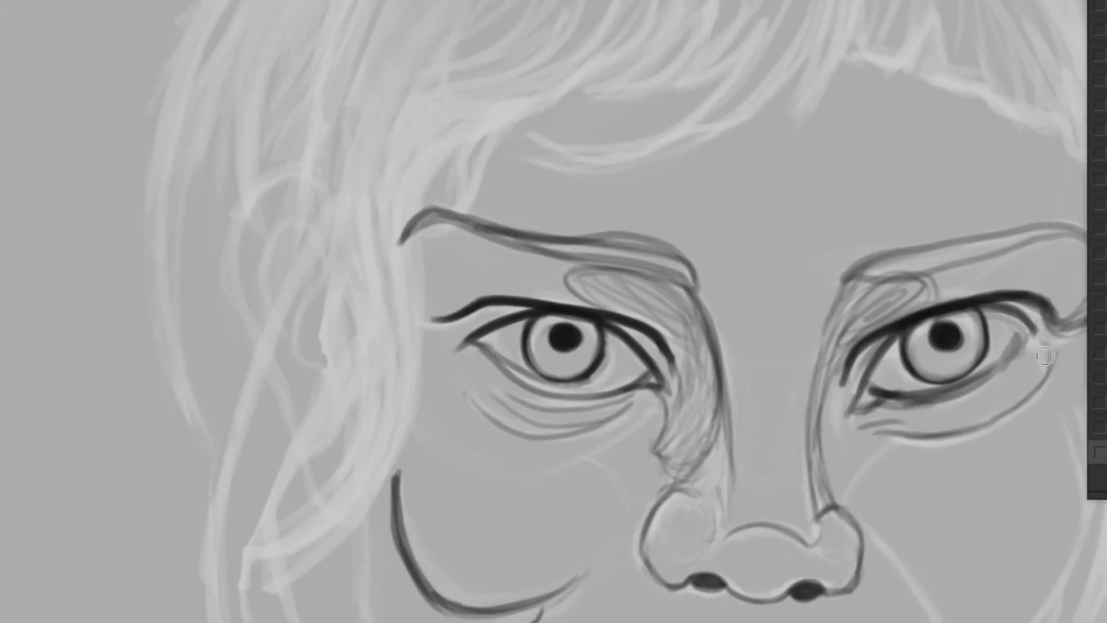
scroll(657, 474, down, 2)
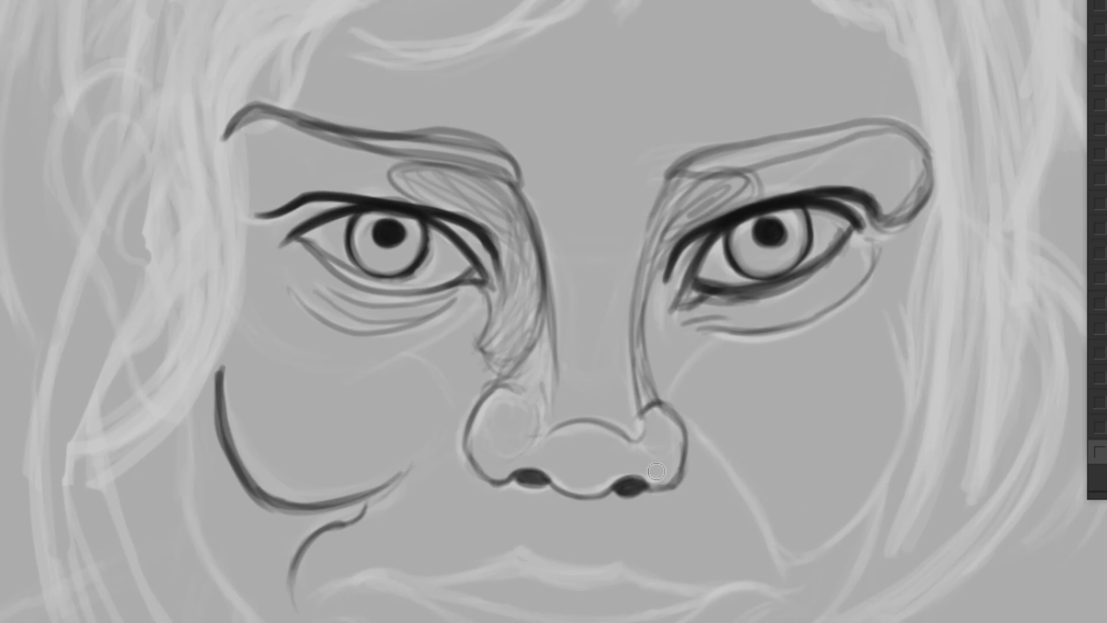
drag(505, 410, 517, 430)
scroll(792, 454, left, 2)
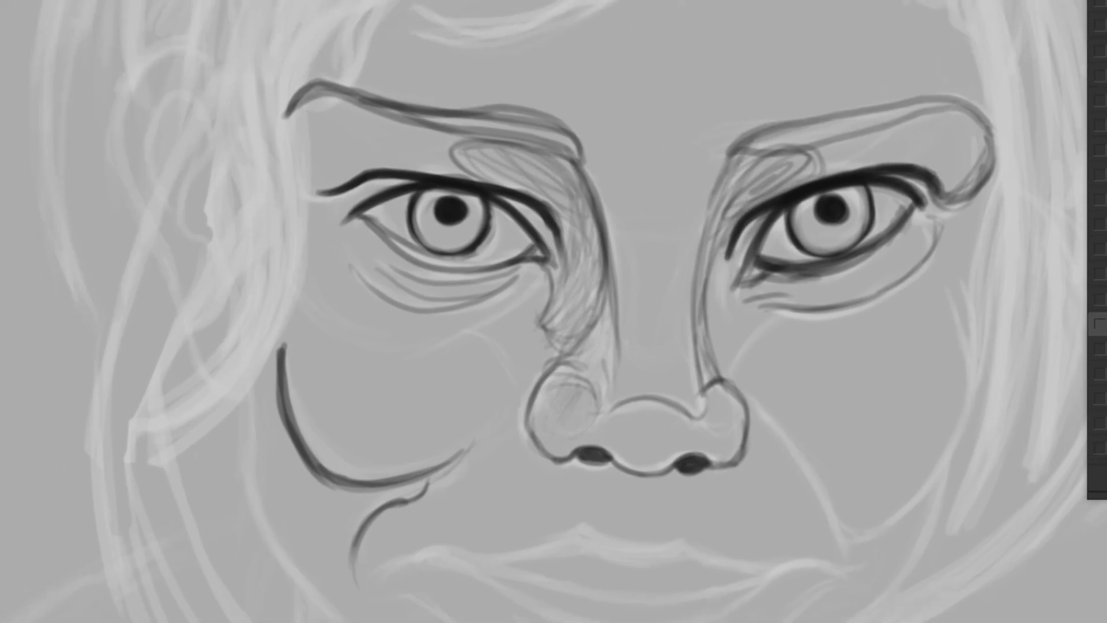
- Undo the nostril hatching and shading, then redraw a longer right nose-bridge line and darken the nostril
key(ctrl+z)
key(ctrl+shift+z)
key(ctrl+shift+z)
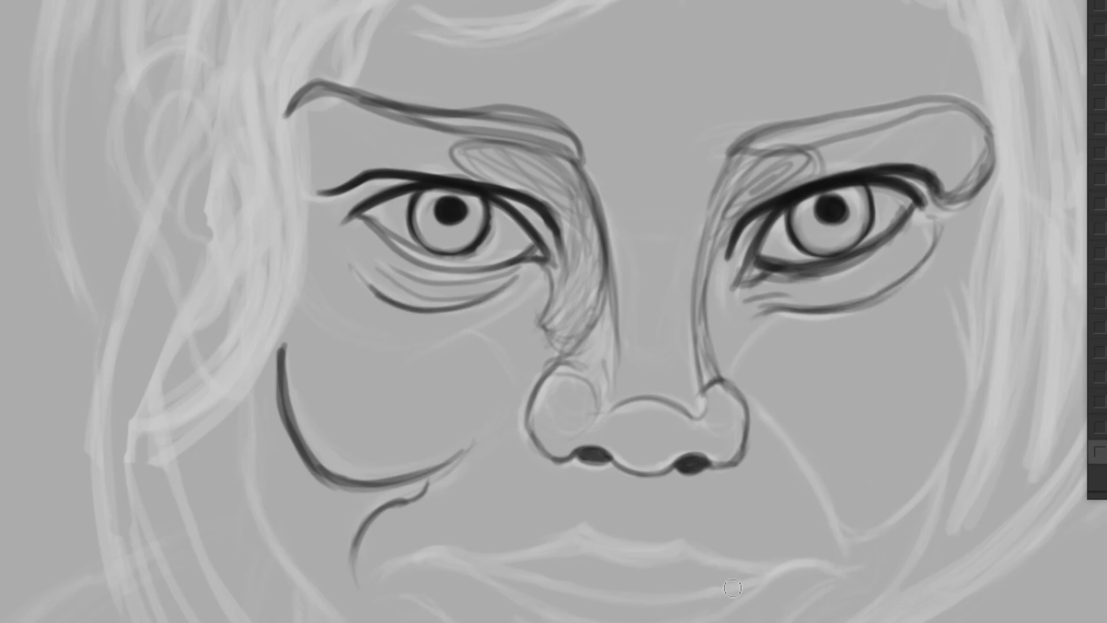
key(ctrl+z)
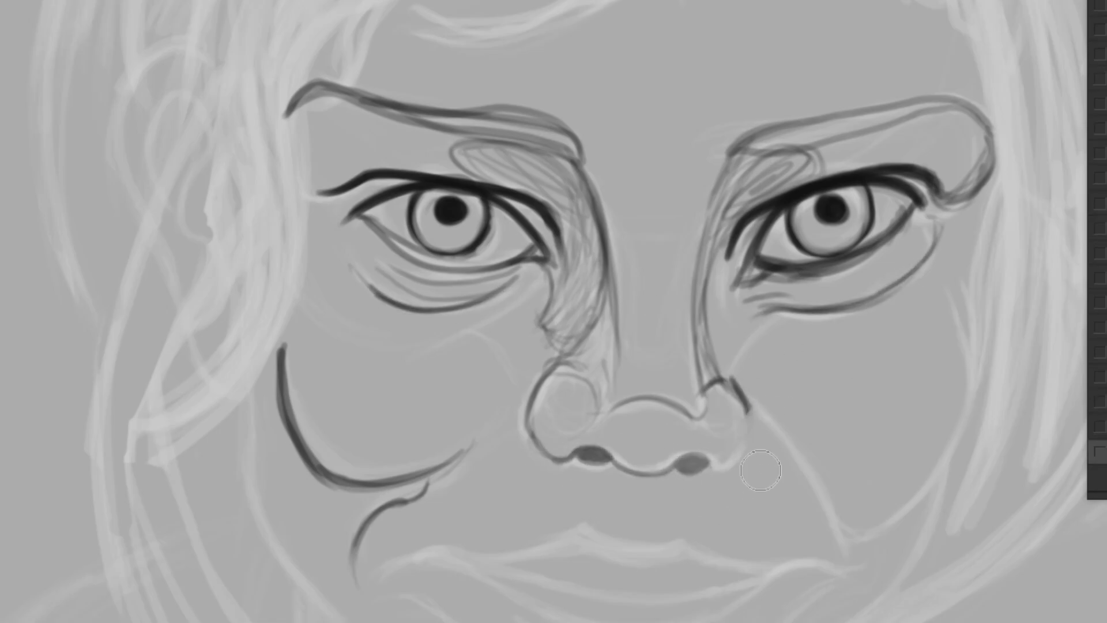
key(ctrl+z)
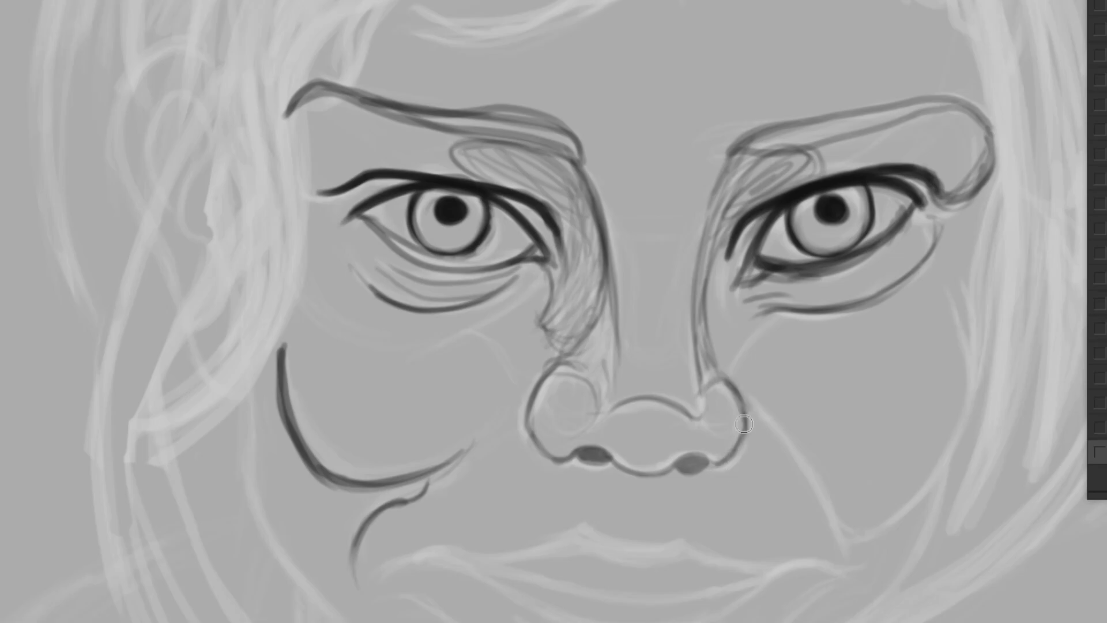
drag(707, 377, 702, 333)
key(ctrl+z)
drag(714, 408, 693, 245)
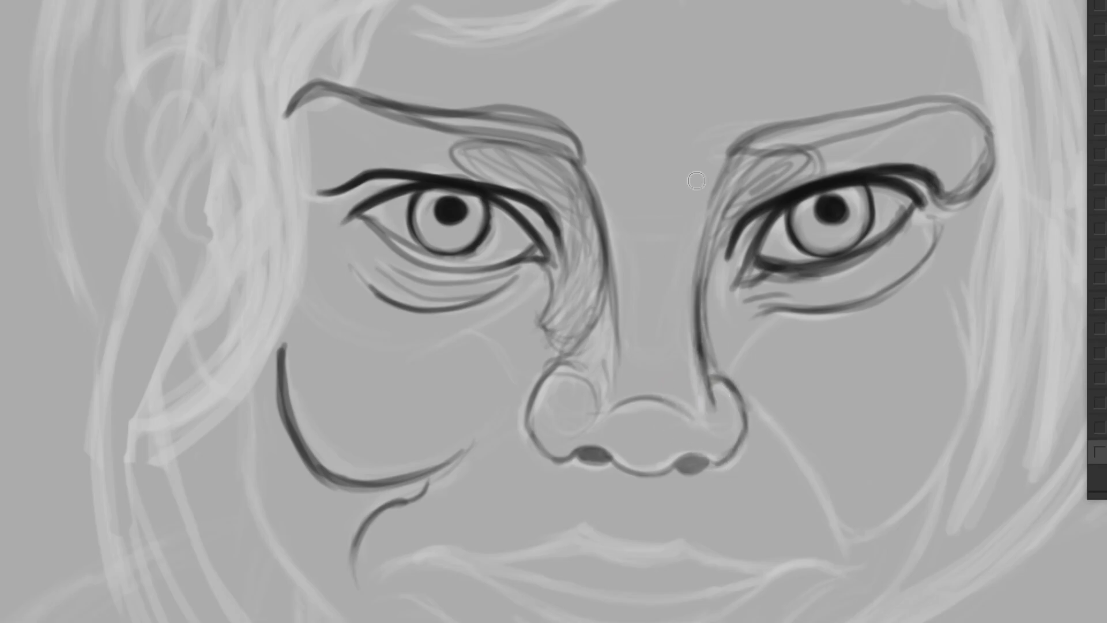
drag(696, 470, 721, 461)
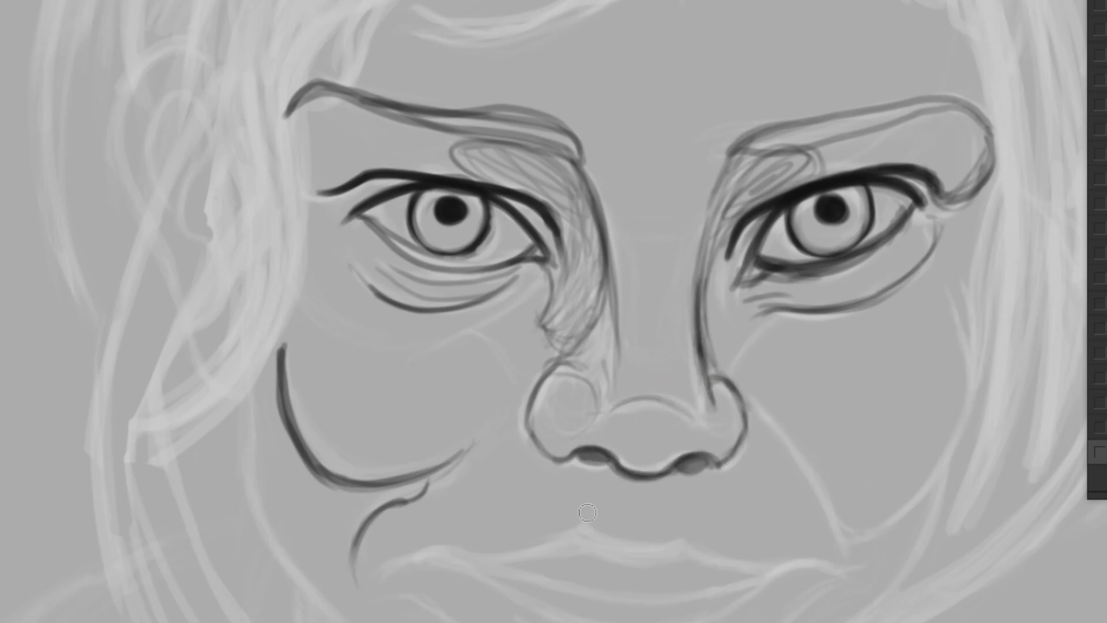
- Ink the upper lip line and lower lip curve, re-stroking both darker
mouse_move(588, 525)
mouse_down()
mouse_move(692, 538)
mouse_move(381, 574)
mouse_up()
drag(688, 539, 869, 558)
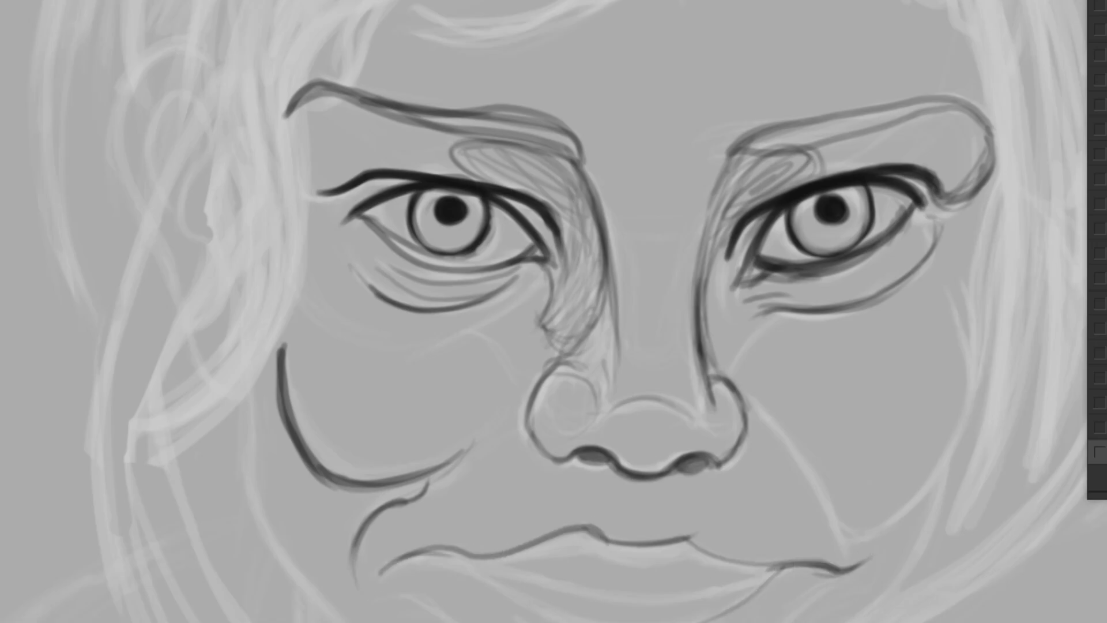
drag(773, 600, 398, 557)
key(ctrl+z)
drag(783, 577, 413, 555)
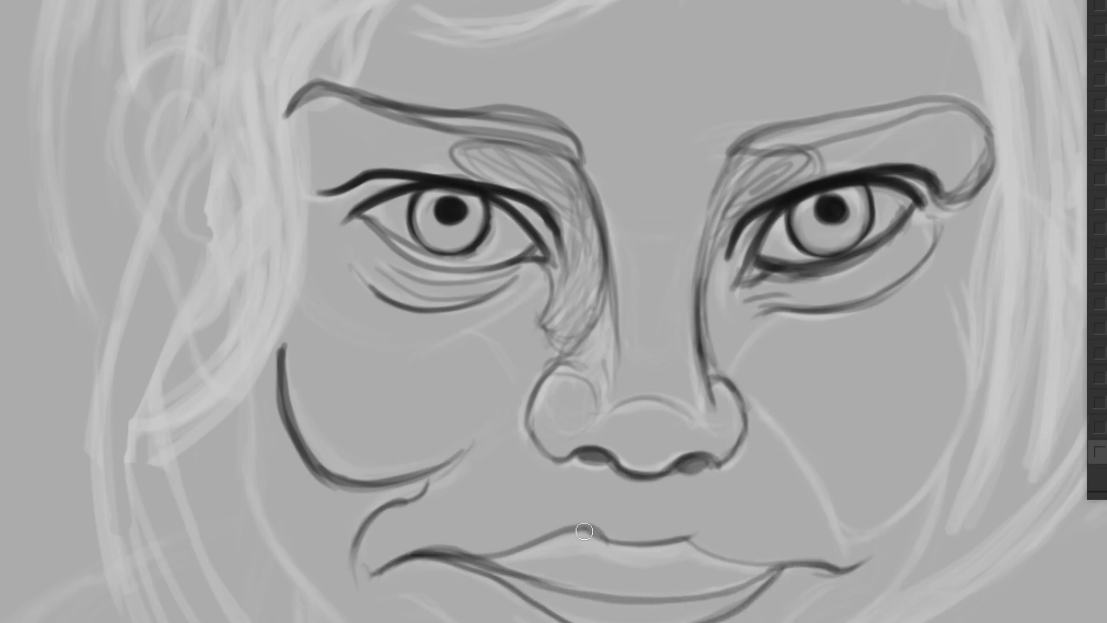
drag(584, 531, 773, 572)
scroll(517, 552, down, 1)
mouse_move(695, 579)
mouse_down()
mouse_move(479, 557)
mouse_move(743, 567)
mouse_move(519, 548)
mouse_up()
scroll(564, 615, down, 5)
key(ctrl+z)
- Add chin strokes and lower-lip shading, clean the lower-lip outline and ink the upper lip's left corner
drag(779, 507, 632, 581)
mouse_move(744, 539)
mouse_down()
mouse_move(528, 554)
mouse_move(704, 571)
mouse_up()
mouse_move(551, 519)
mouse_down()
mouse_move(738, 528)
mouse_move(646, 555)
mouse_up()
mouse_move(772, 515)
mouse_down()
mouse_move(600, 578)
mouse_move(618, 576)
mouse_up()
drag(696, 586, 515, 522)
mouse_move(519, 528)
mouse_down()
mouse_move(457, 482)
mouse_move(516, 482)
mouse_up()
drag(425, 465, 463, 480)
- Bolden the upper lip's top edge and the line between the lips
drag(798, 497, 658, 585)
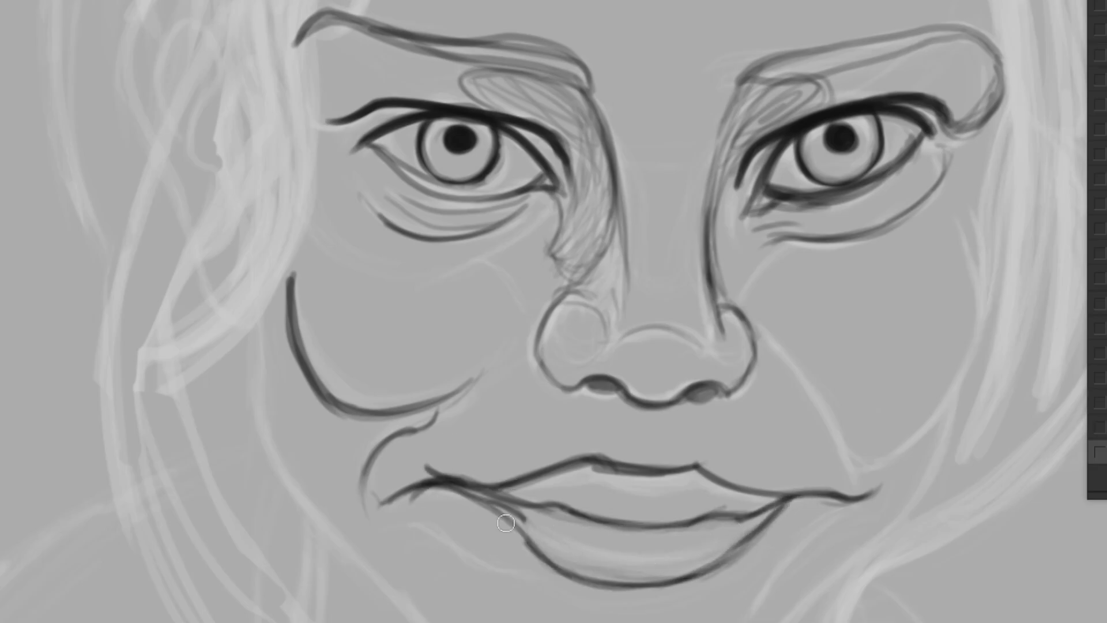
drag(761, 522, 490, 507)
mouse_move(701, 461)
mouse_down()
mouse_move(496, 490)
mouse_move(706, 512)
mouse_move(600, 537)
mouse_up()
drag(785, 493, 646, 606)
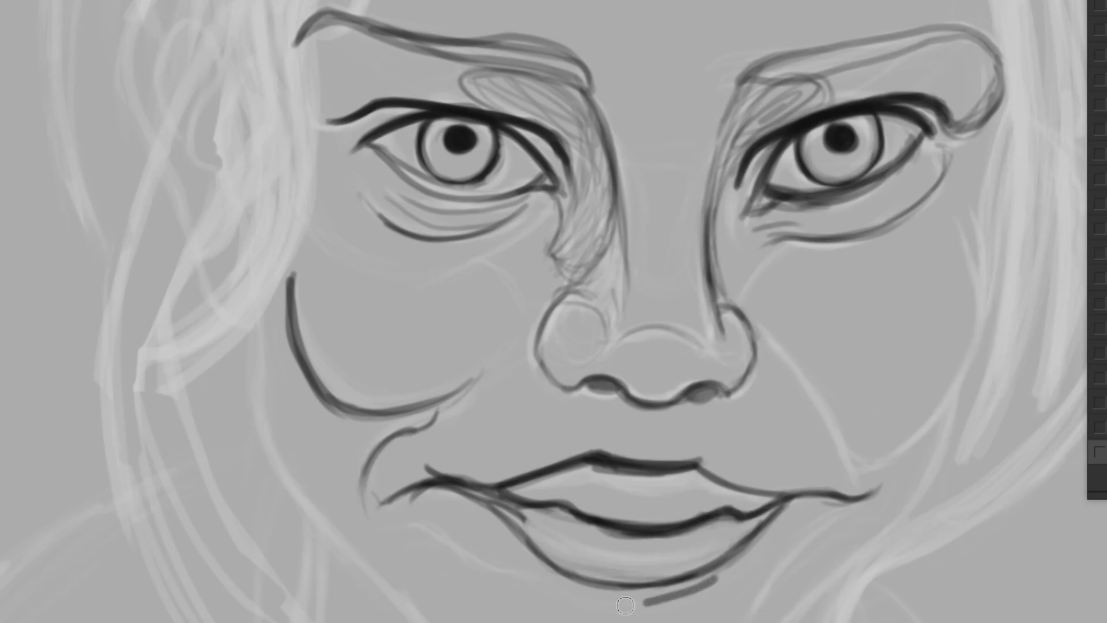
scroll(526, 565, down, 5)
scroll(526, 565, up, 4)
drag(591, 398, 510, 436)
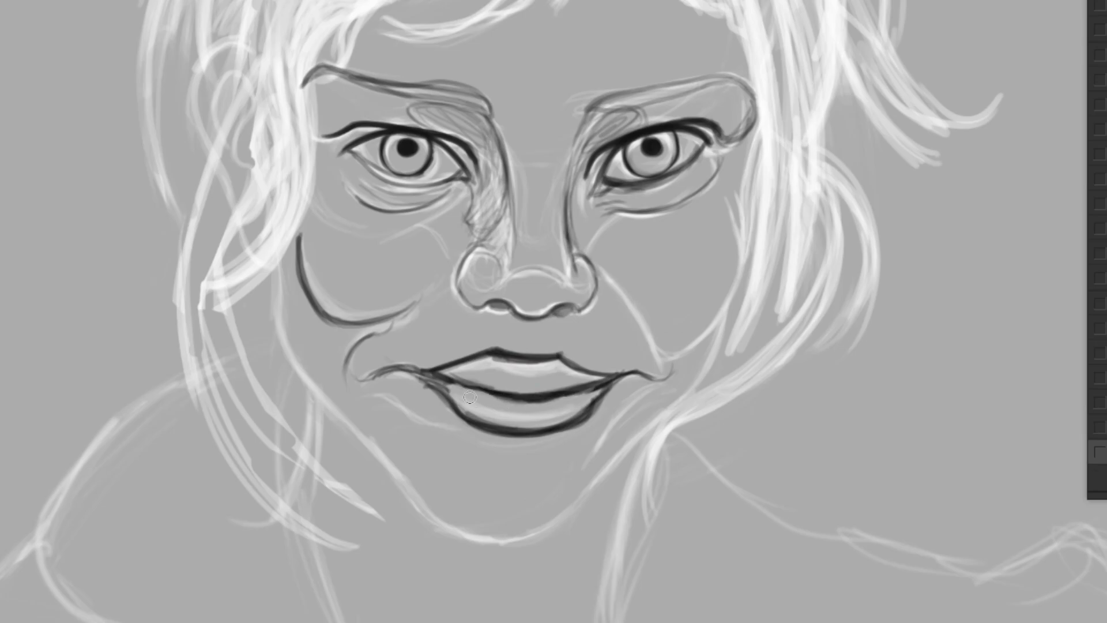
- Touch up the mouth line, draw the right cheek contour and jaw outline, removing a stray stroke
drag(473, 381, 539, 372)
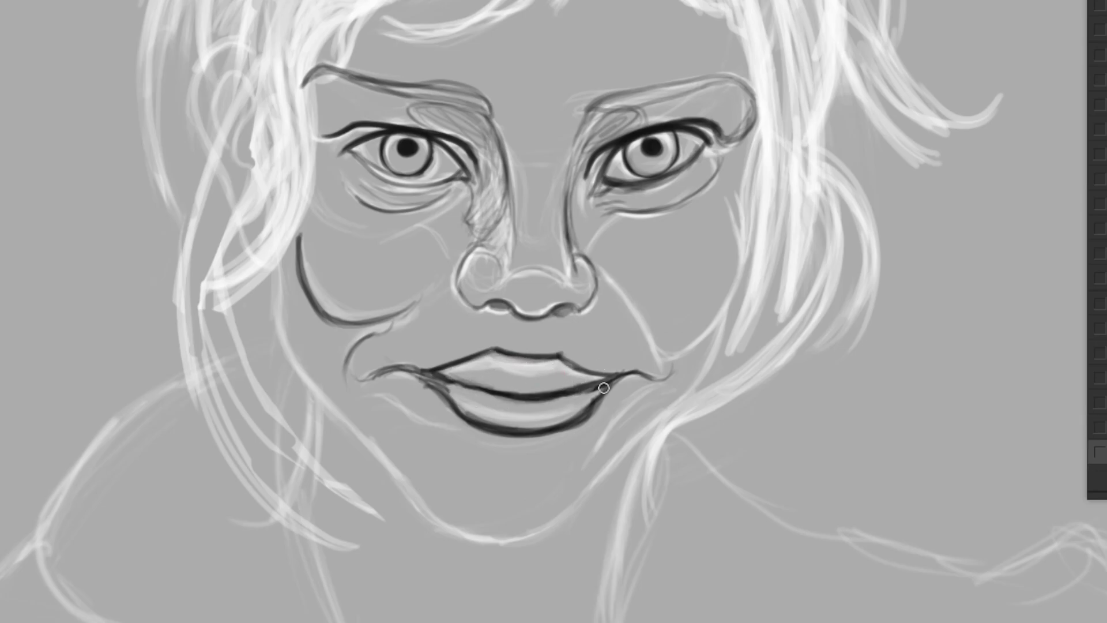
mouse_move(657, 354)
mouse_down()
mouse_move(730, 248)
mouse_move(726, 211)
mouse_up()
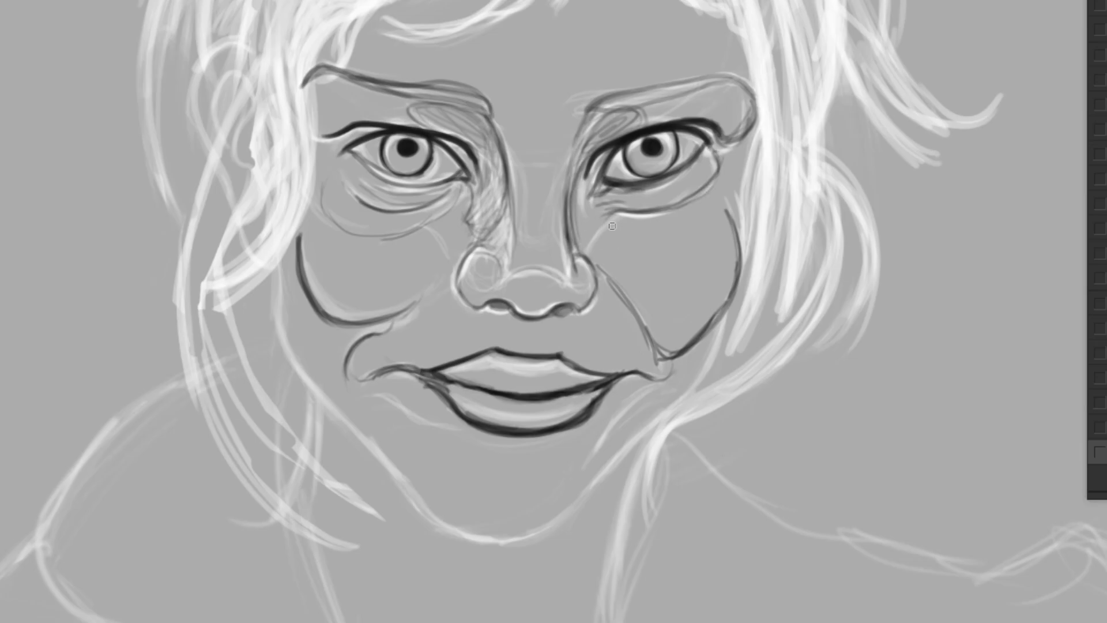
drag(612, 226, 600, 181)
drag(263, 218, 645, 372)
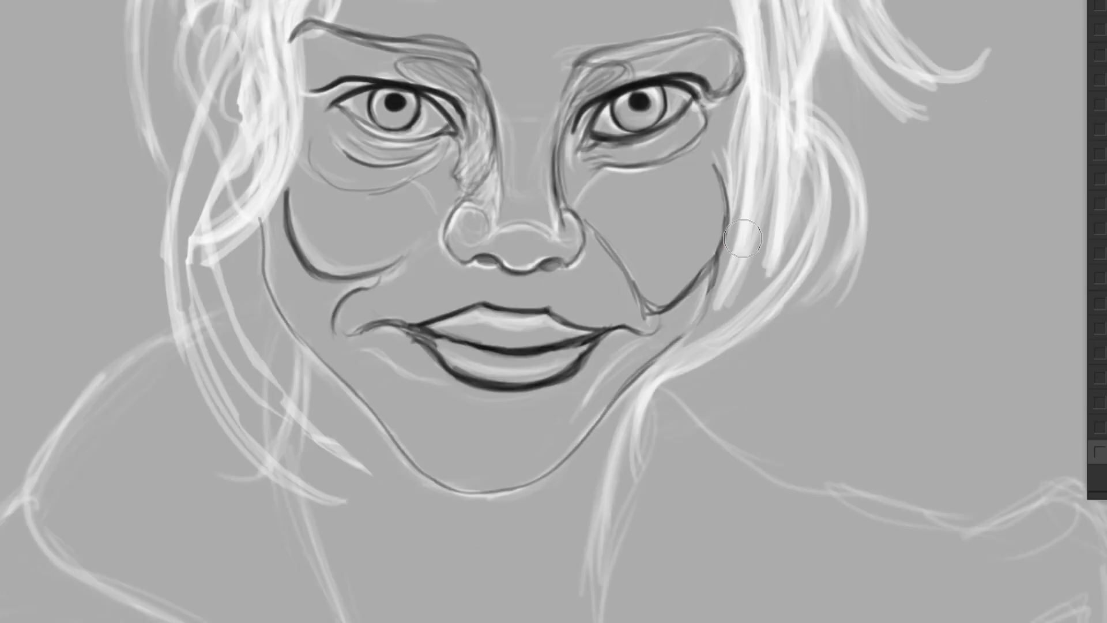
key(ctrl+z)
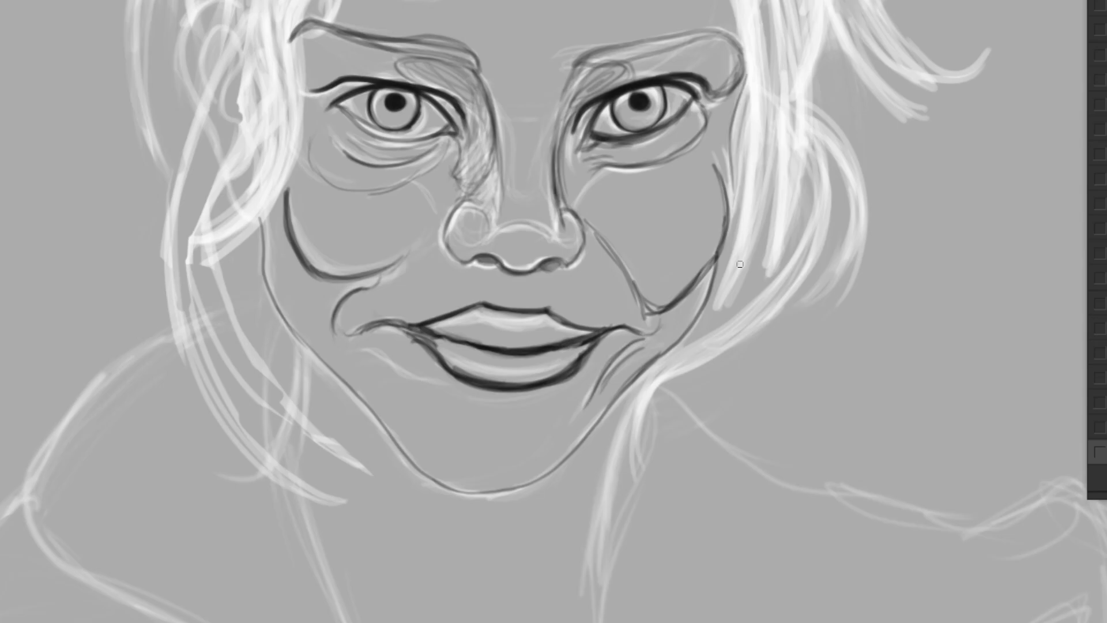
- Pan down and ink the left and right neck lines and the long shoulder contour
drag(740, 264, 644, 443)
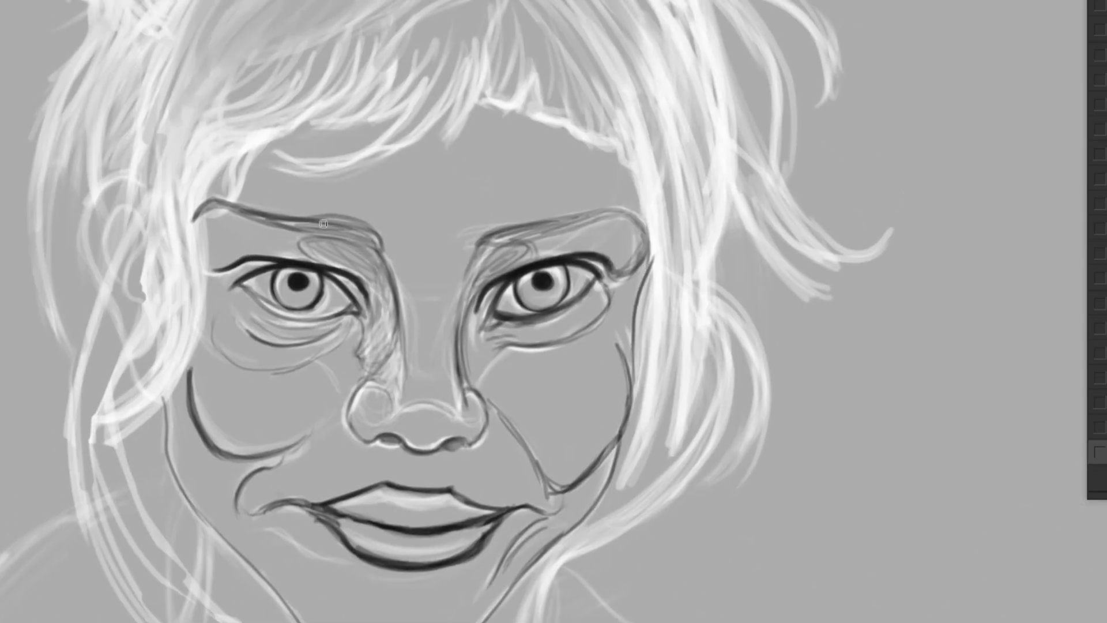
drag(404, 620, 443, 518)
drag(600, 325, 545, 622)
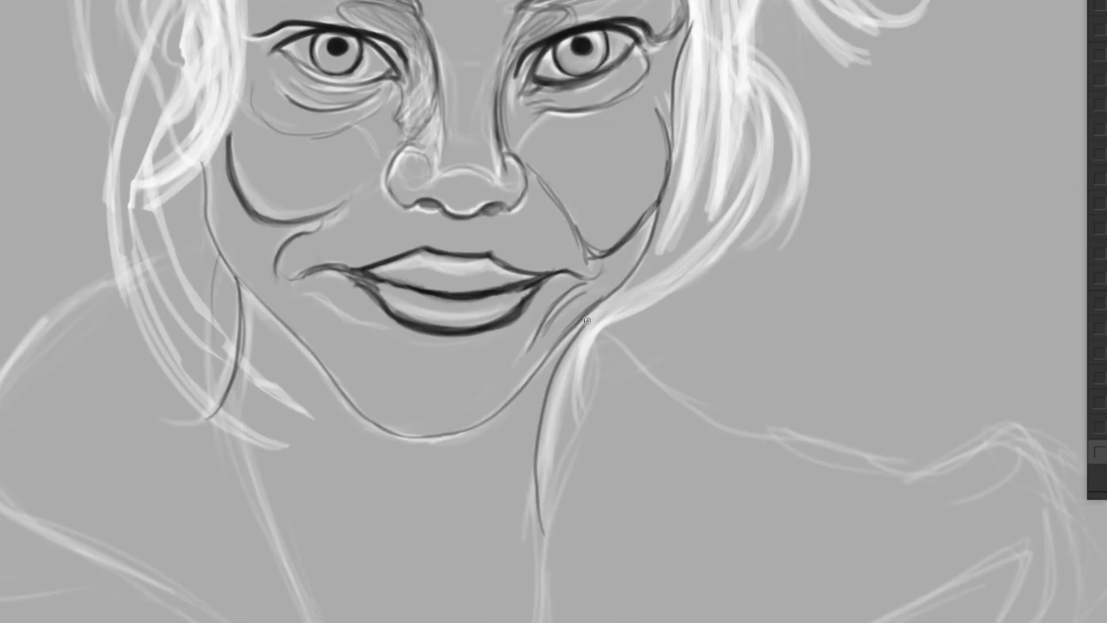
drag(311, 622, 222, 400)
drag(597, 327, 1078, 471)
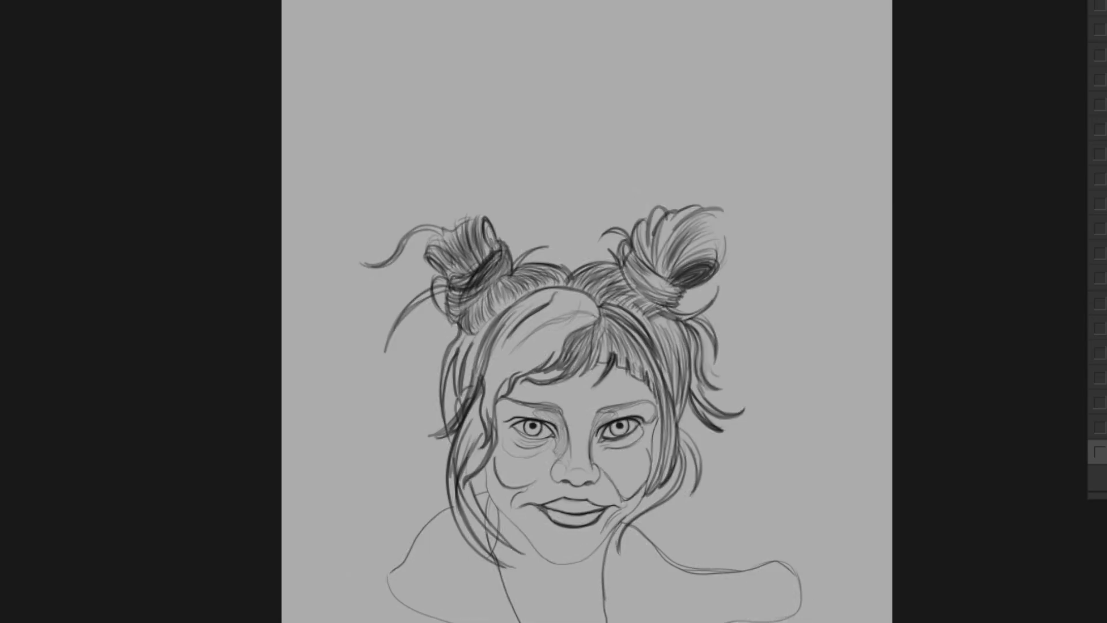
- Zoom in with Ctrl+plus to review the finished line drawing
key(ctrl+plus)
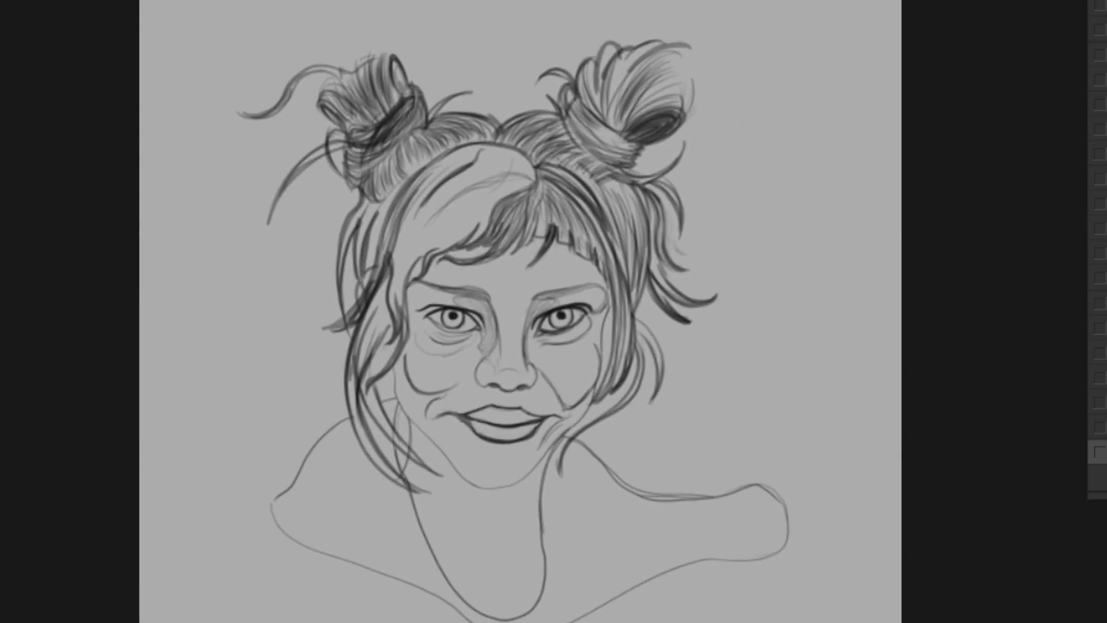